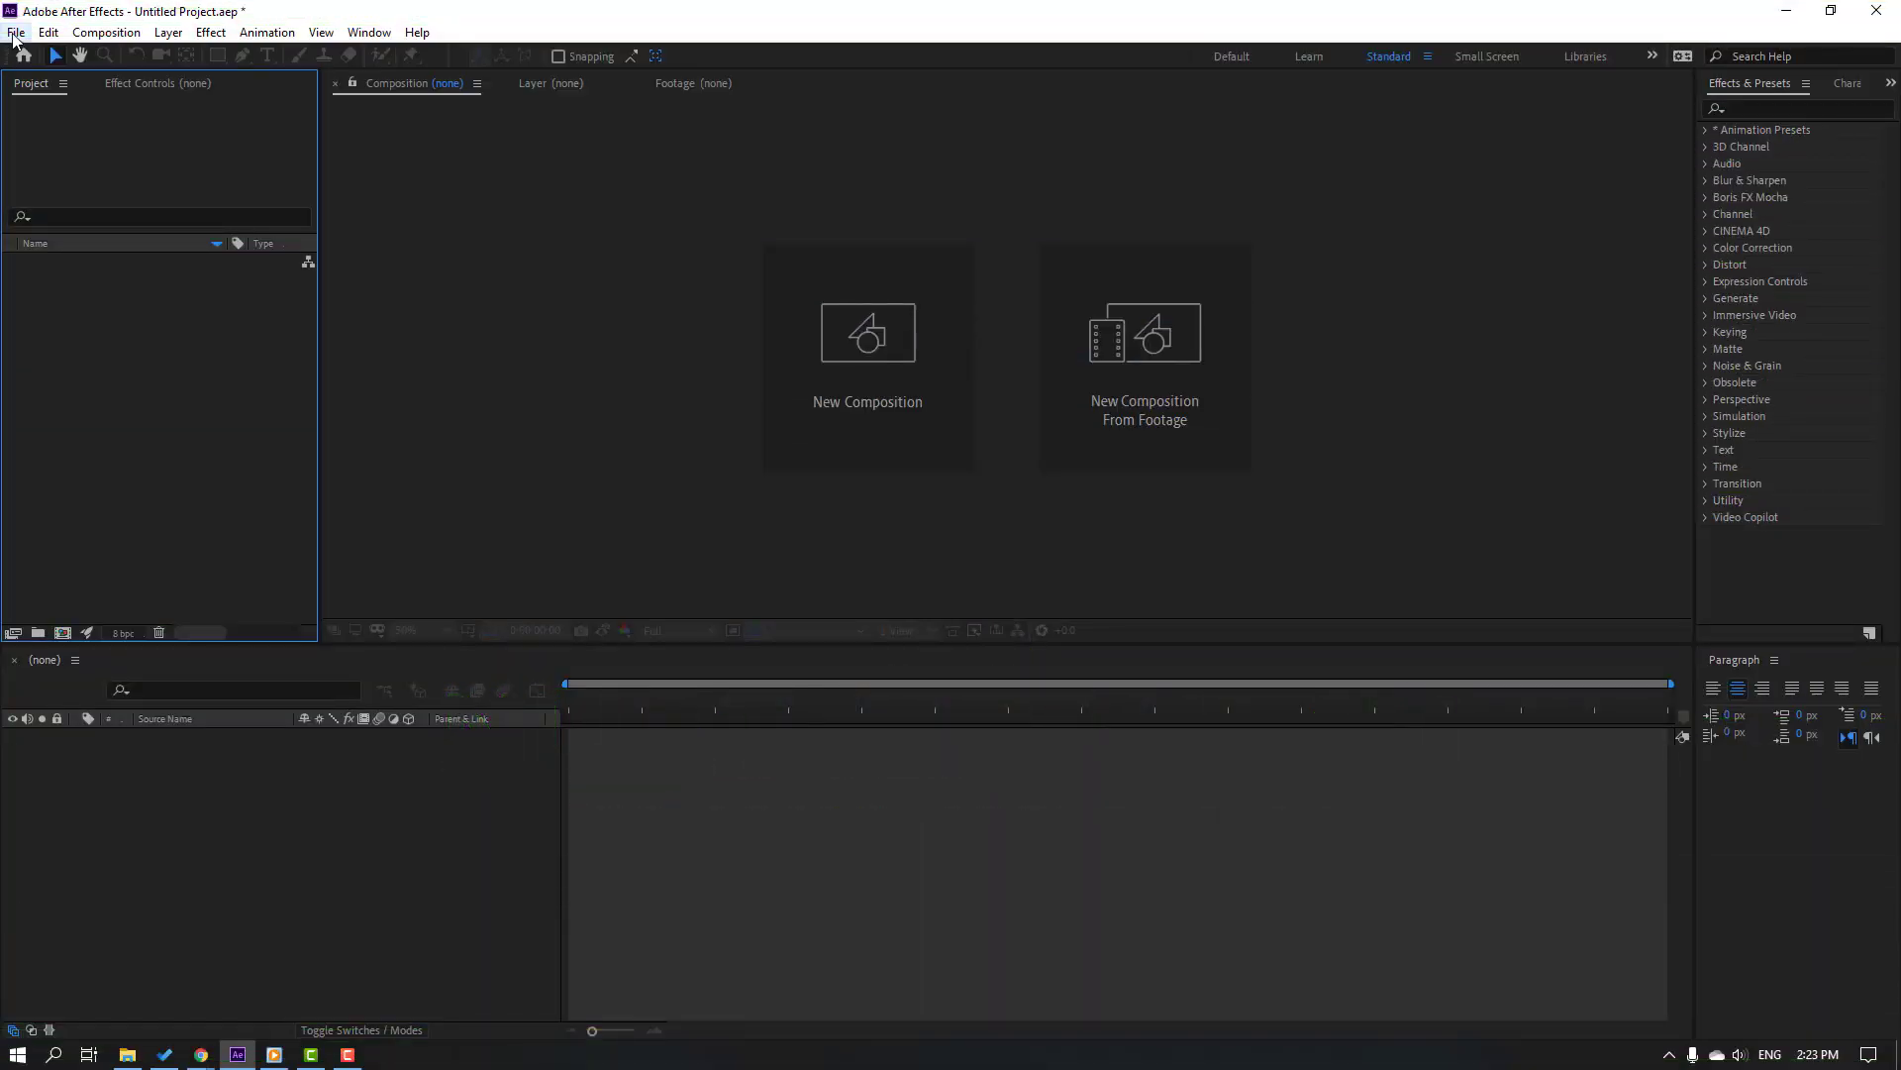
# - Save a new MAXON CINEMA 4D file as tutorial.c4d on the Desktop from After Effects
pyautogui.click(16, 33)
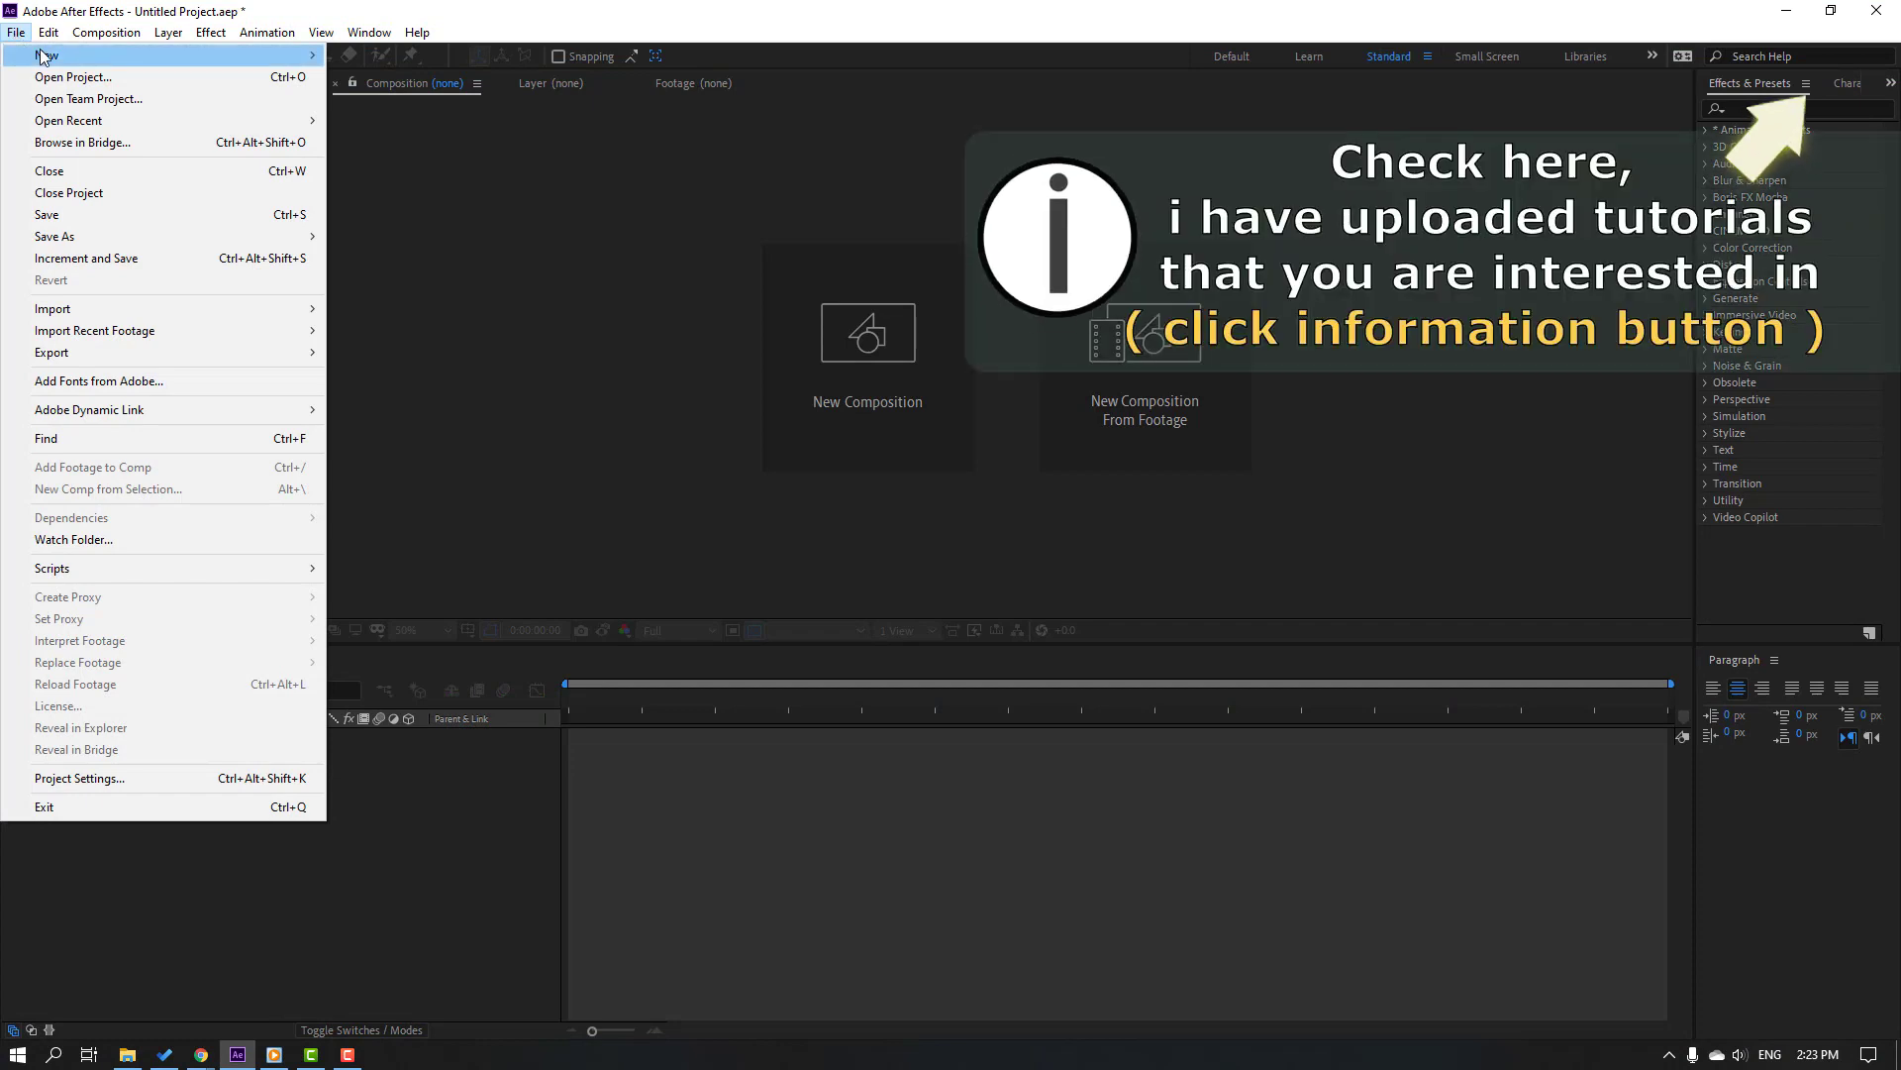
pyautogui.moveTo(247, 55)
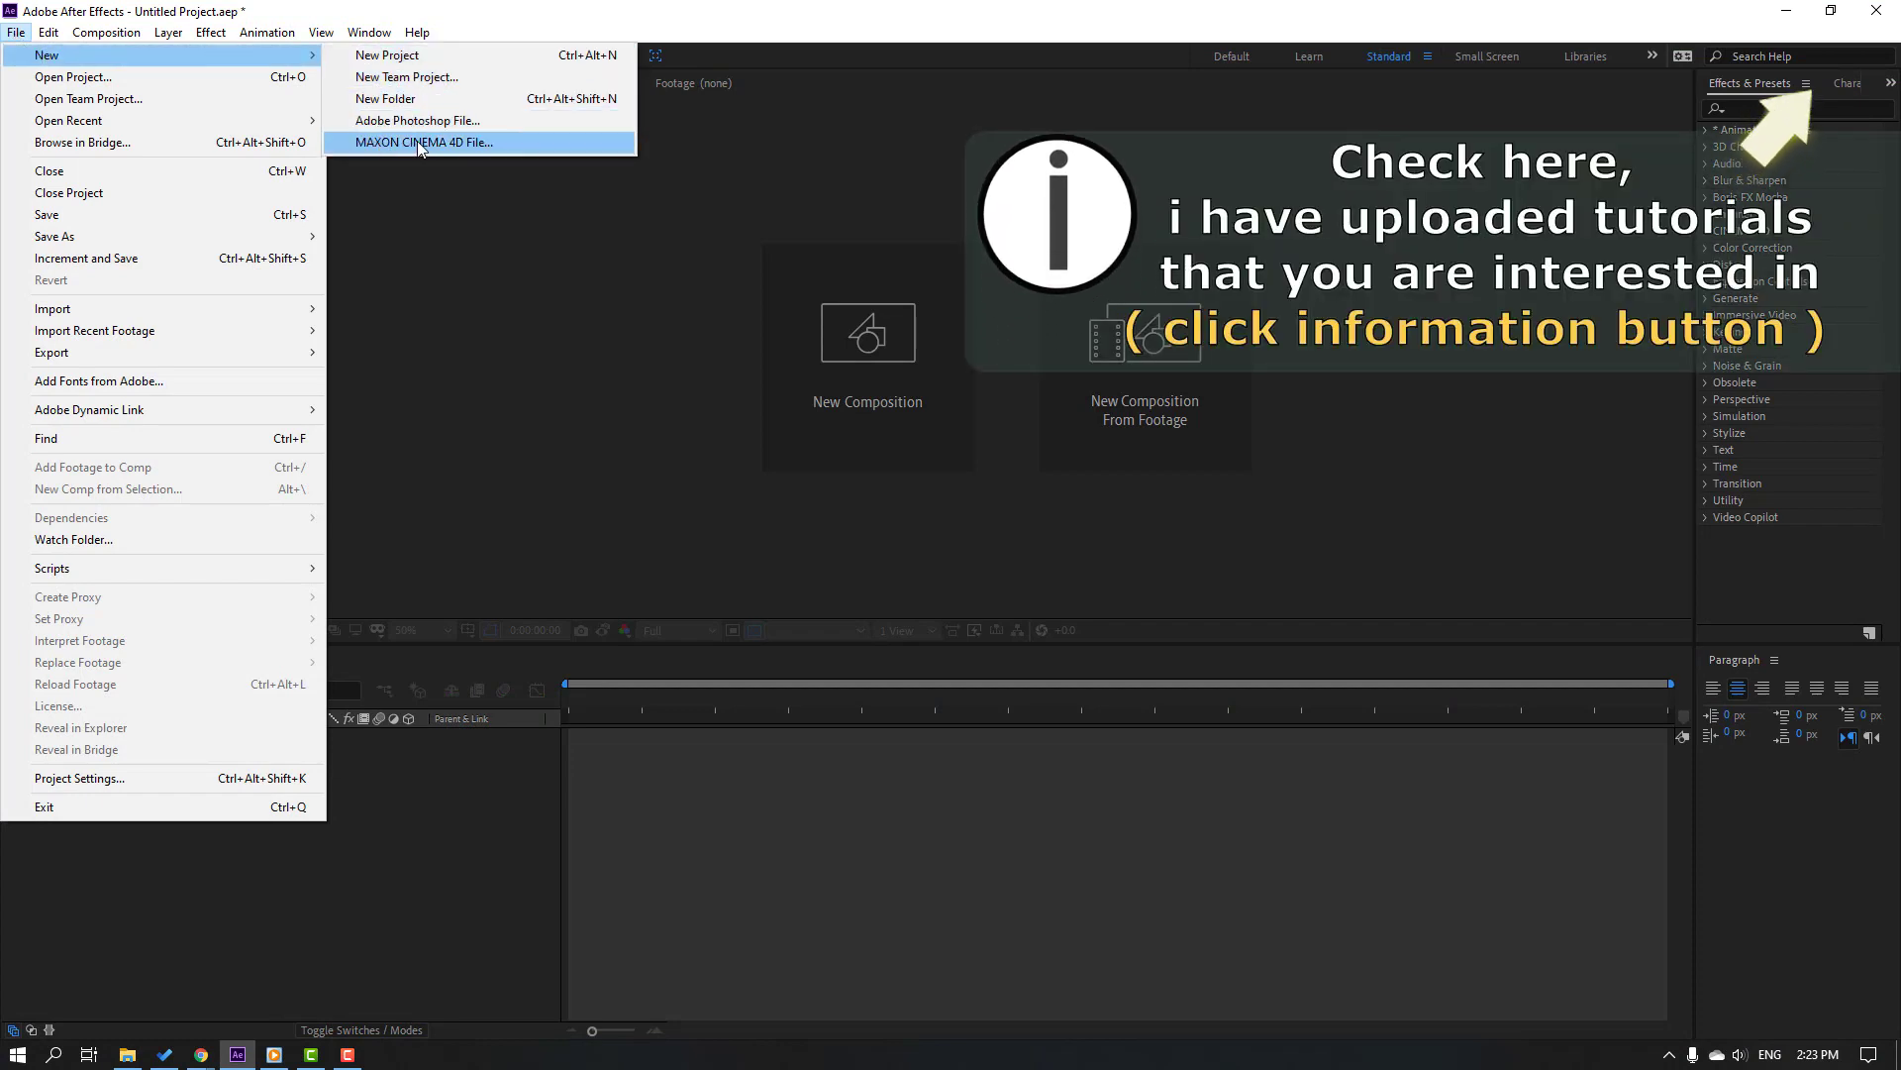
pyautogui.click(498, 143)
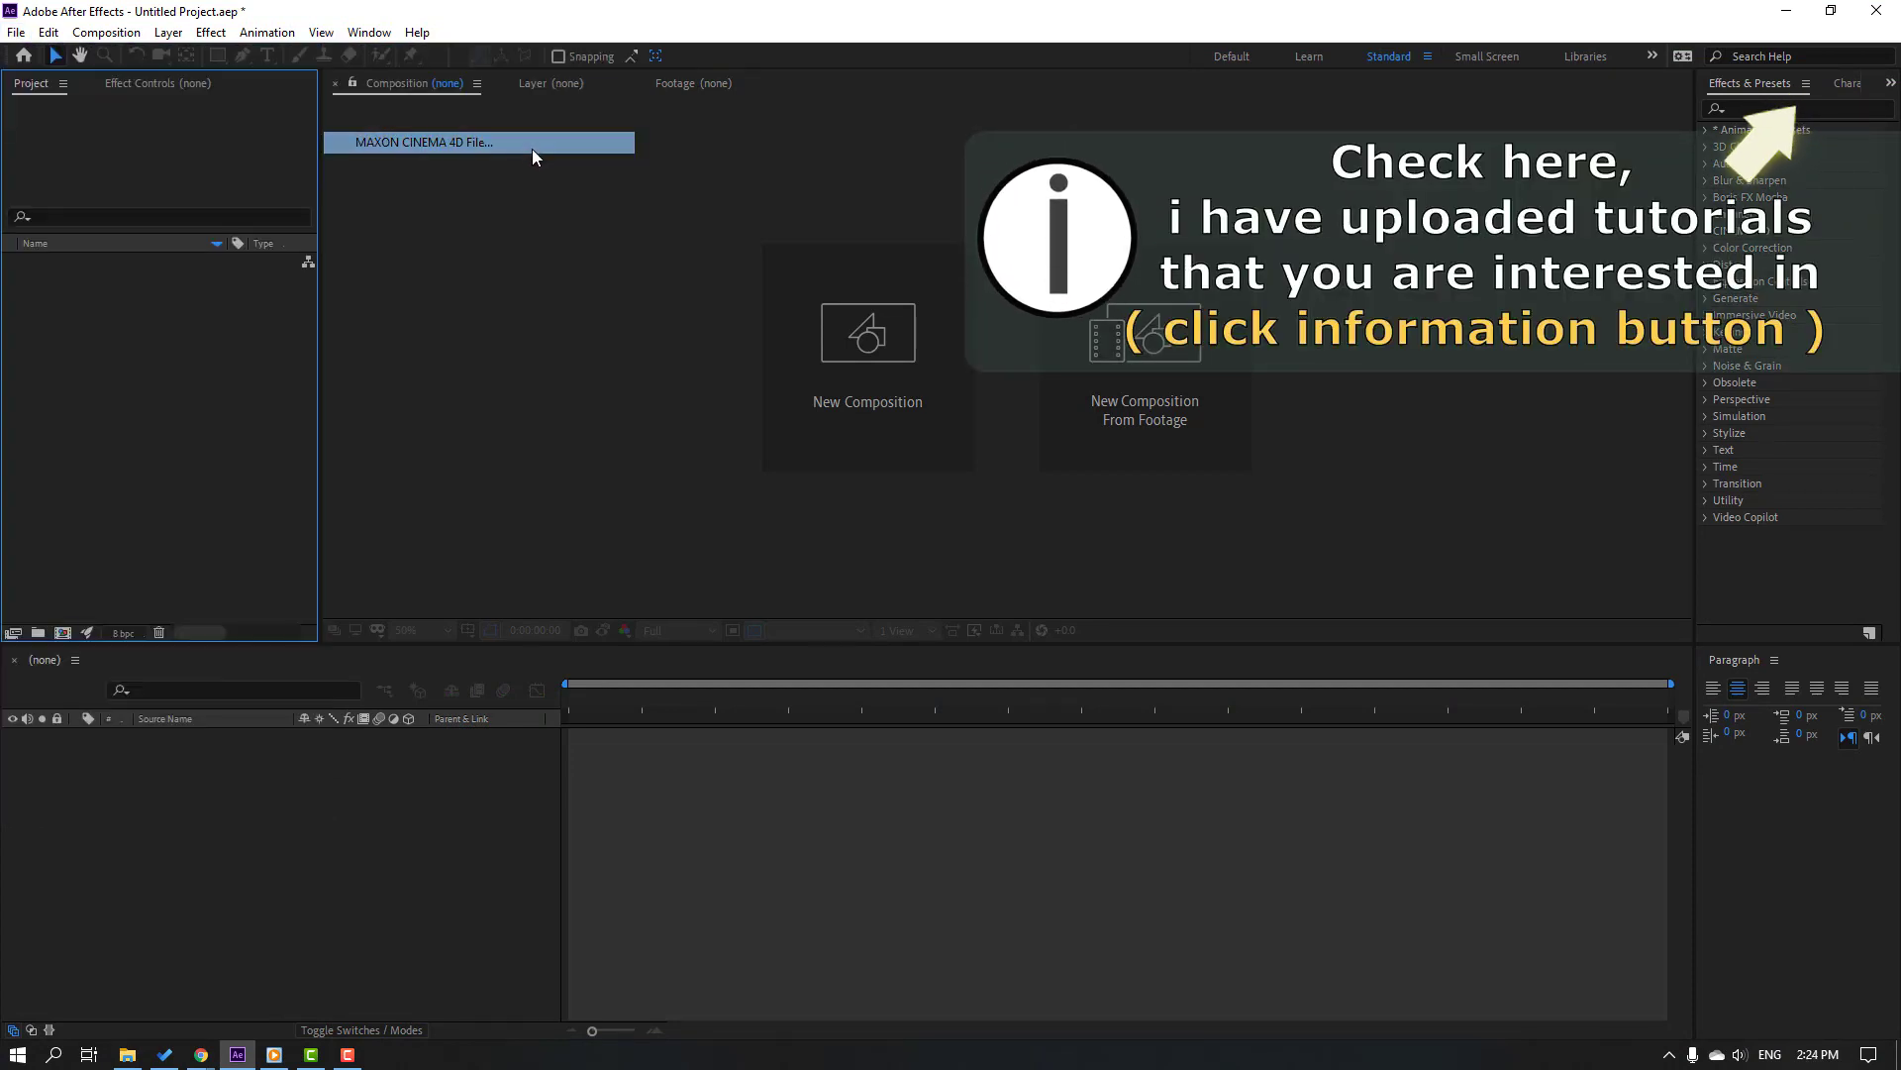
pyautogui.click(403, 535)
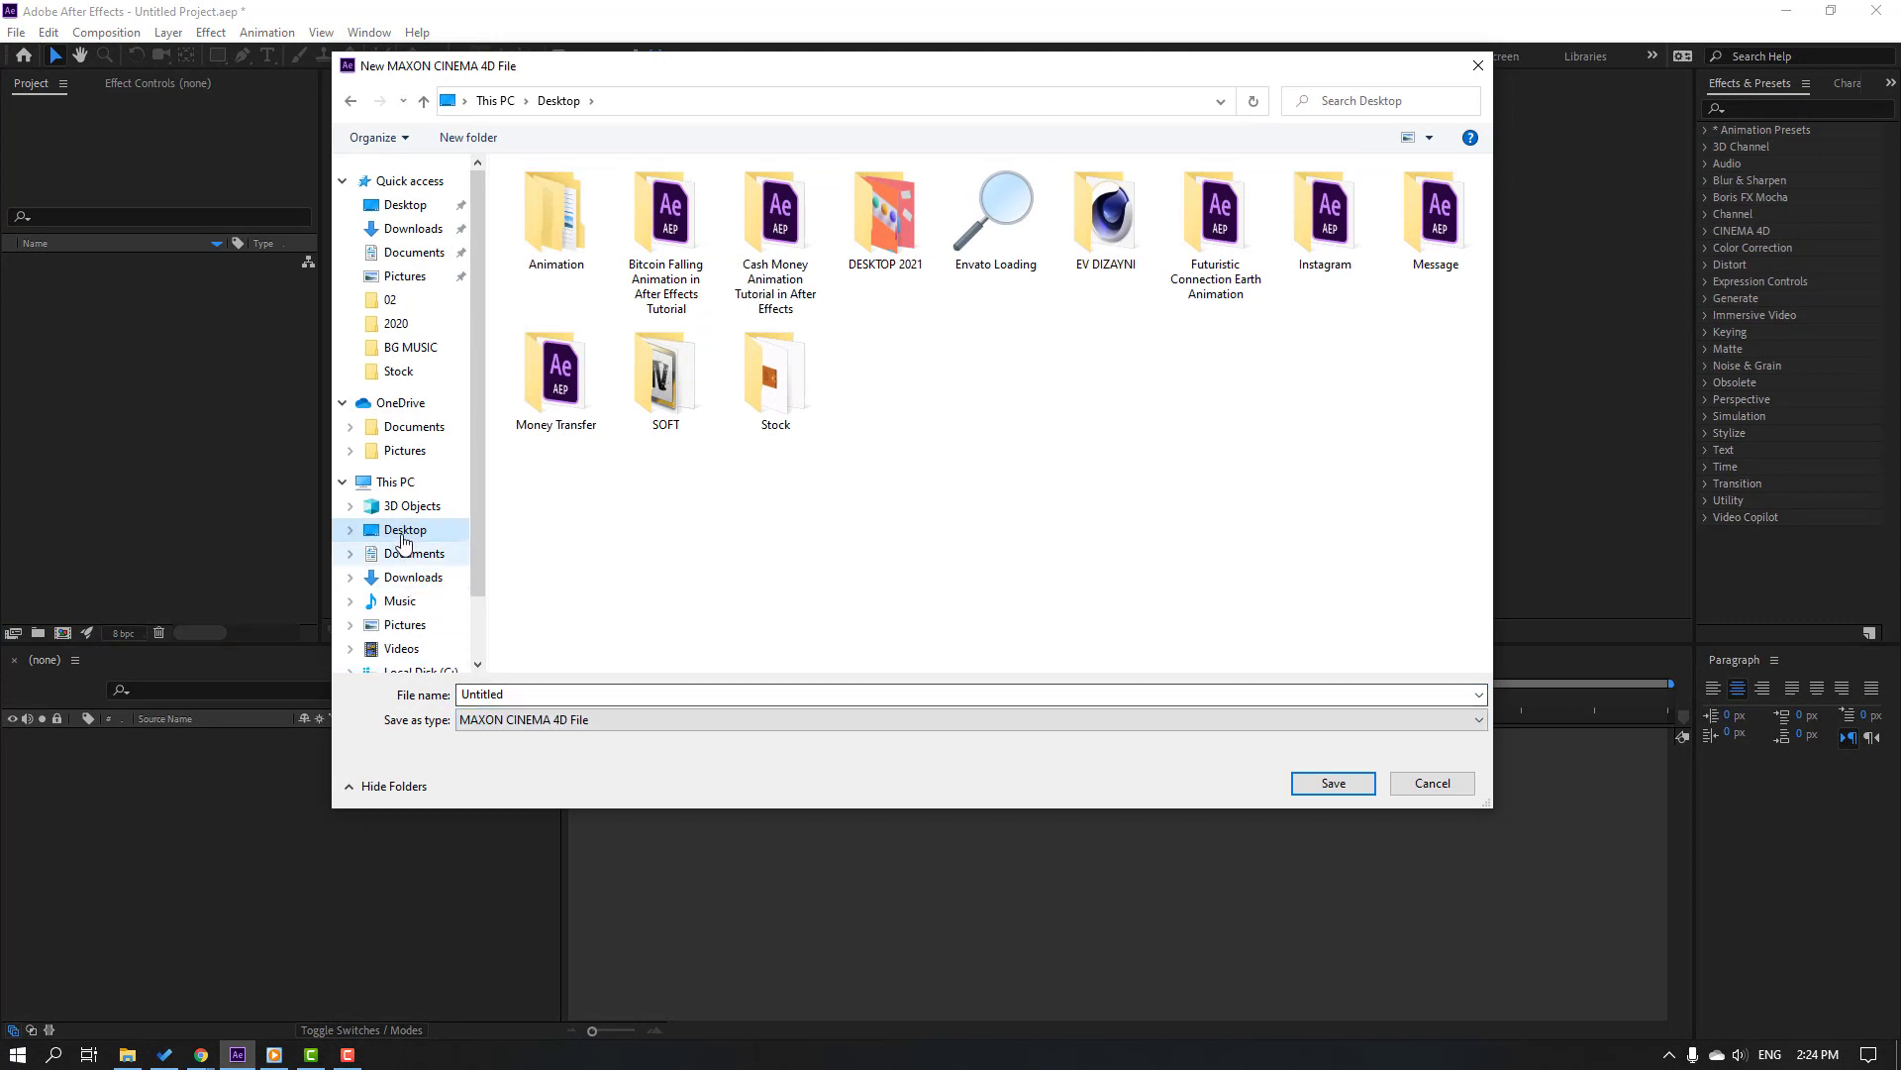
pyautogui.click(524, 704)
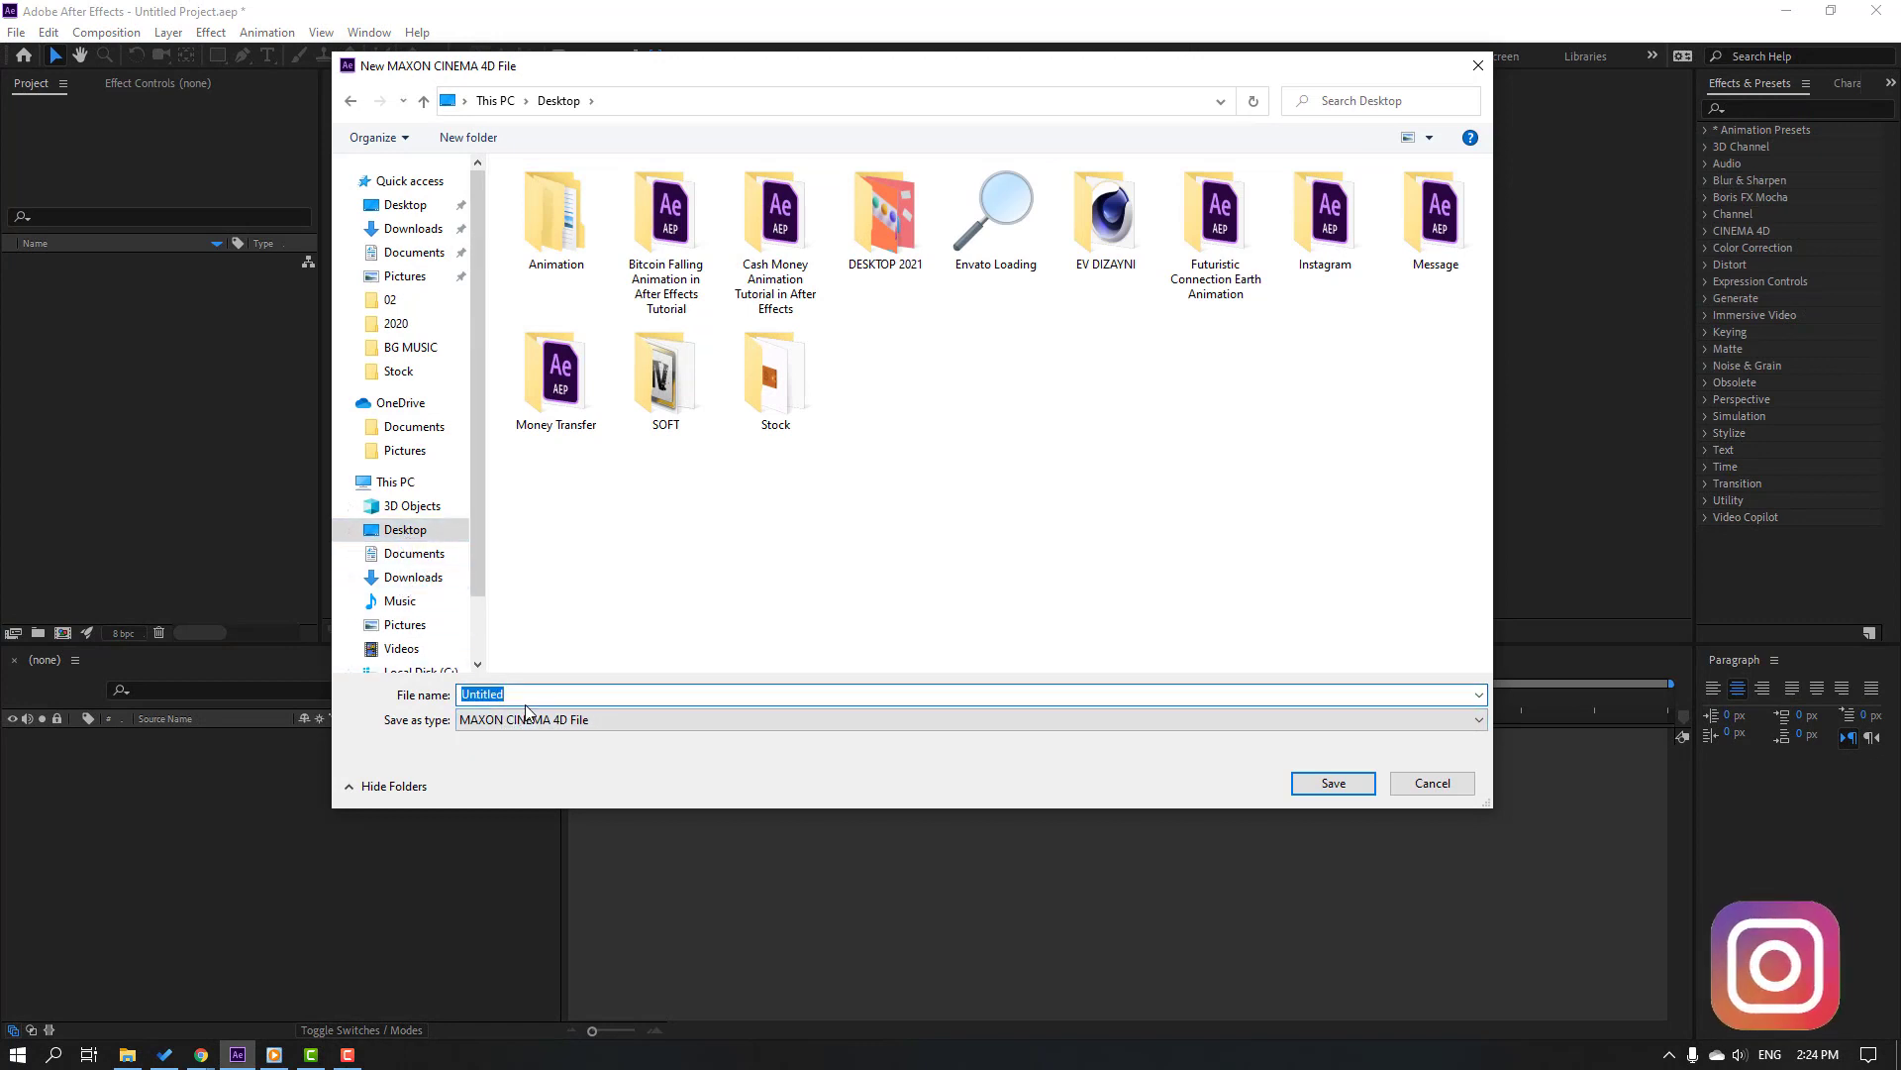
pyautogui.write('tutor')
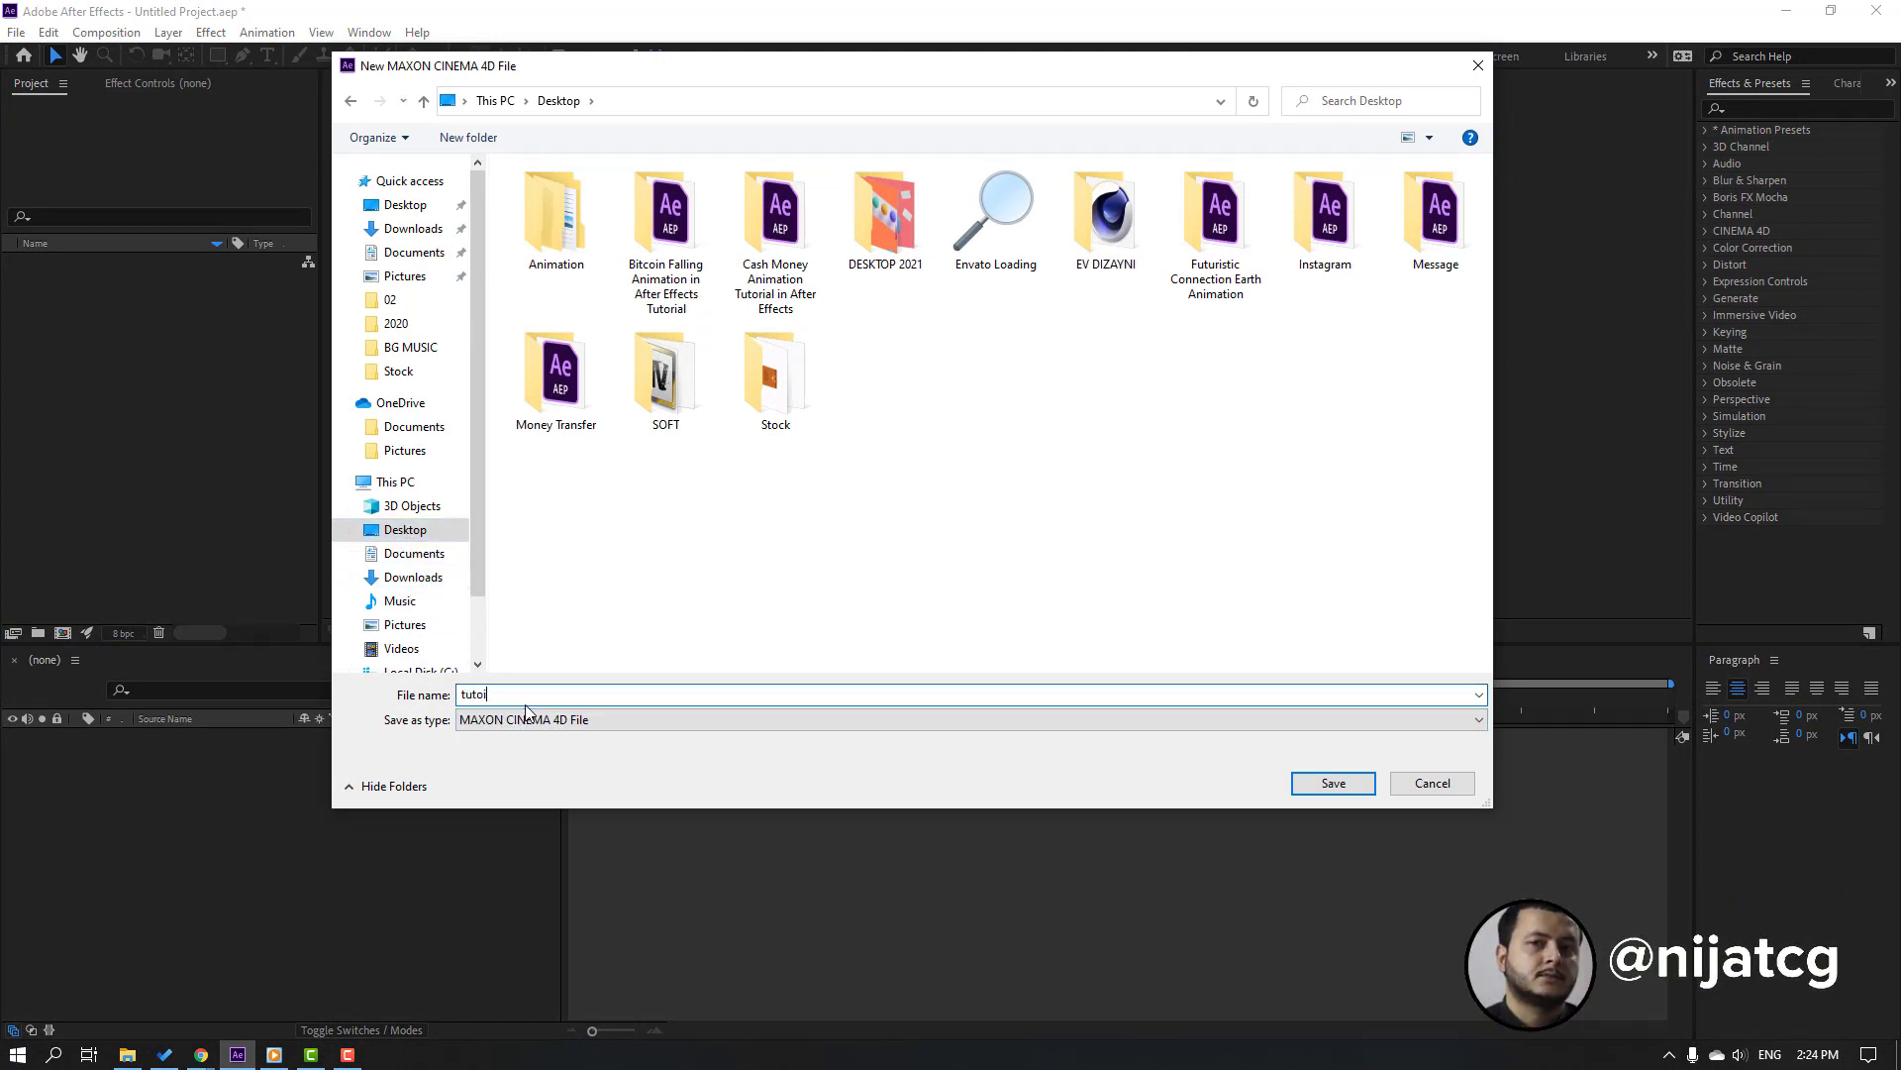
pyautogui.write('ial')
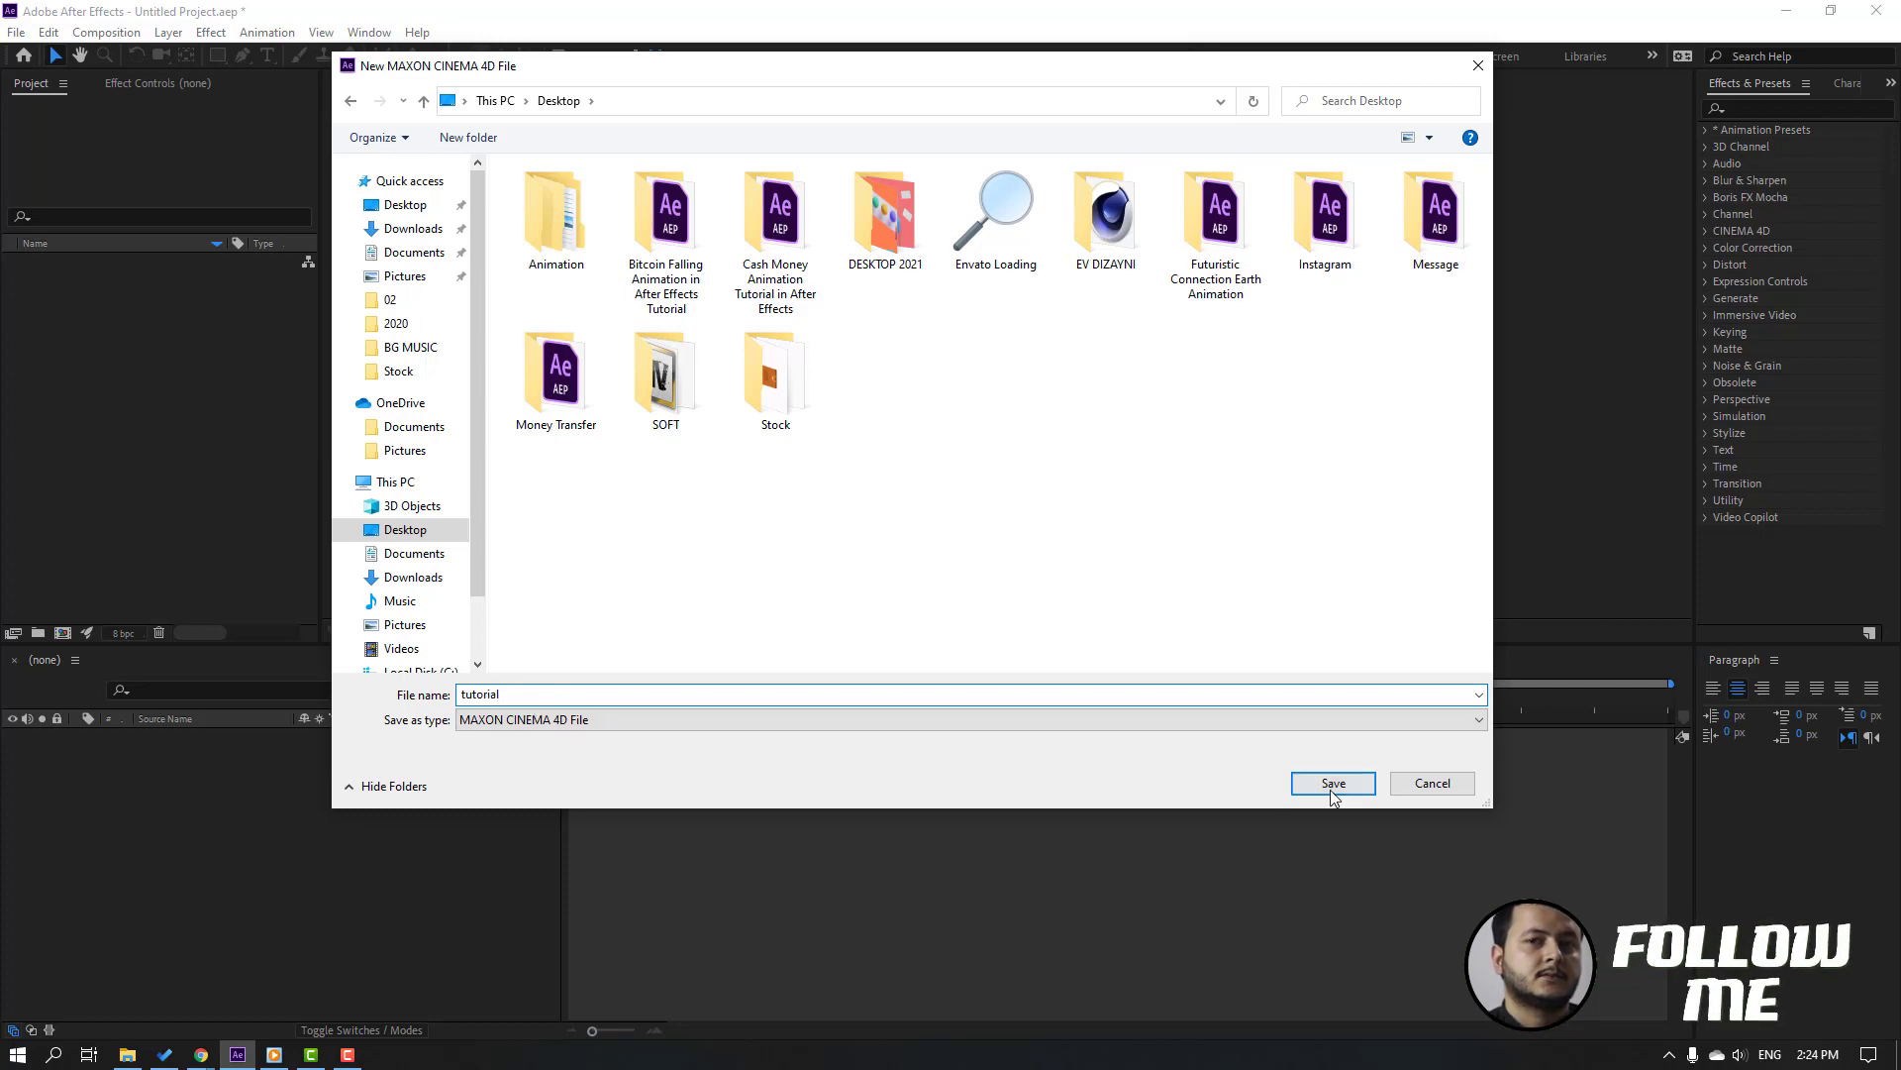
pyautogui.click(1332, 787)
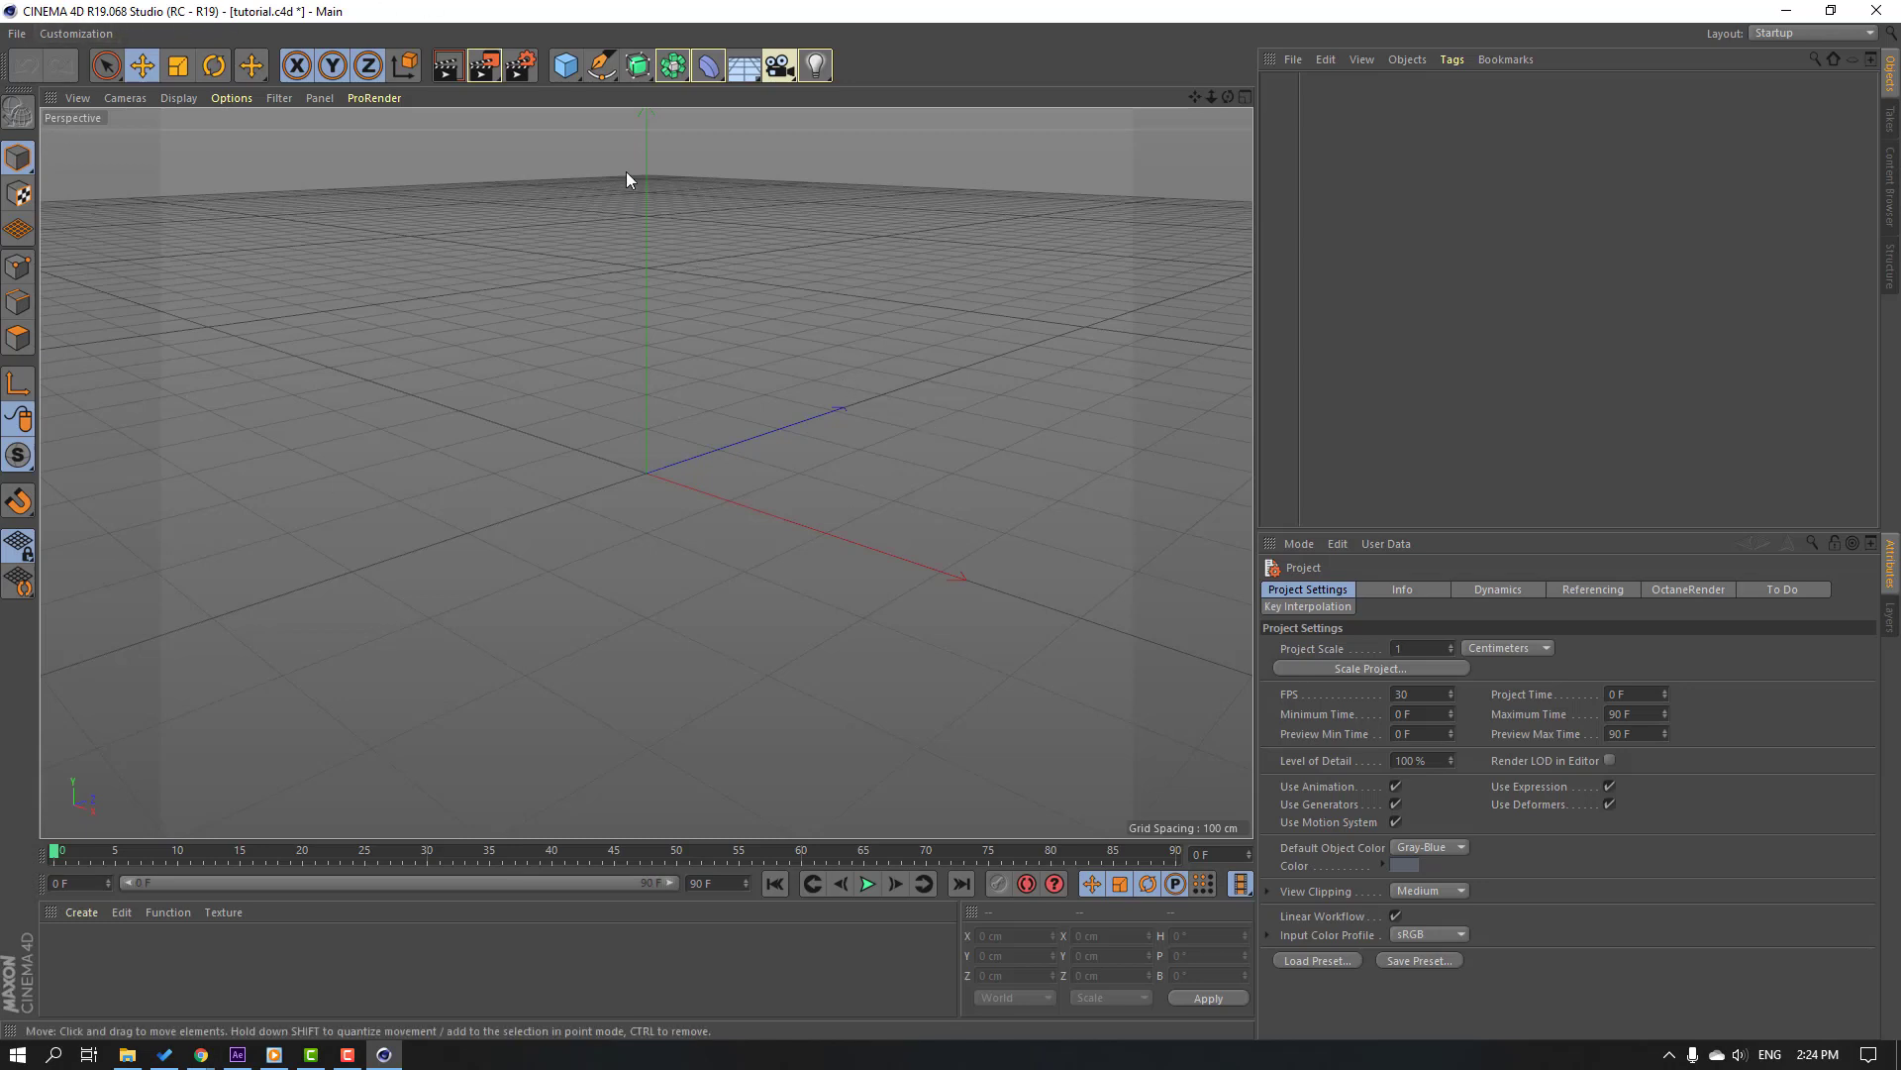
# - Add a plane and scale it up to roughly 1086 × 1555 cm
pyautogui.moveTo(575, 74); pyautogui.dragTo(734, 129)
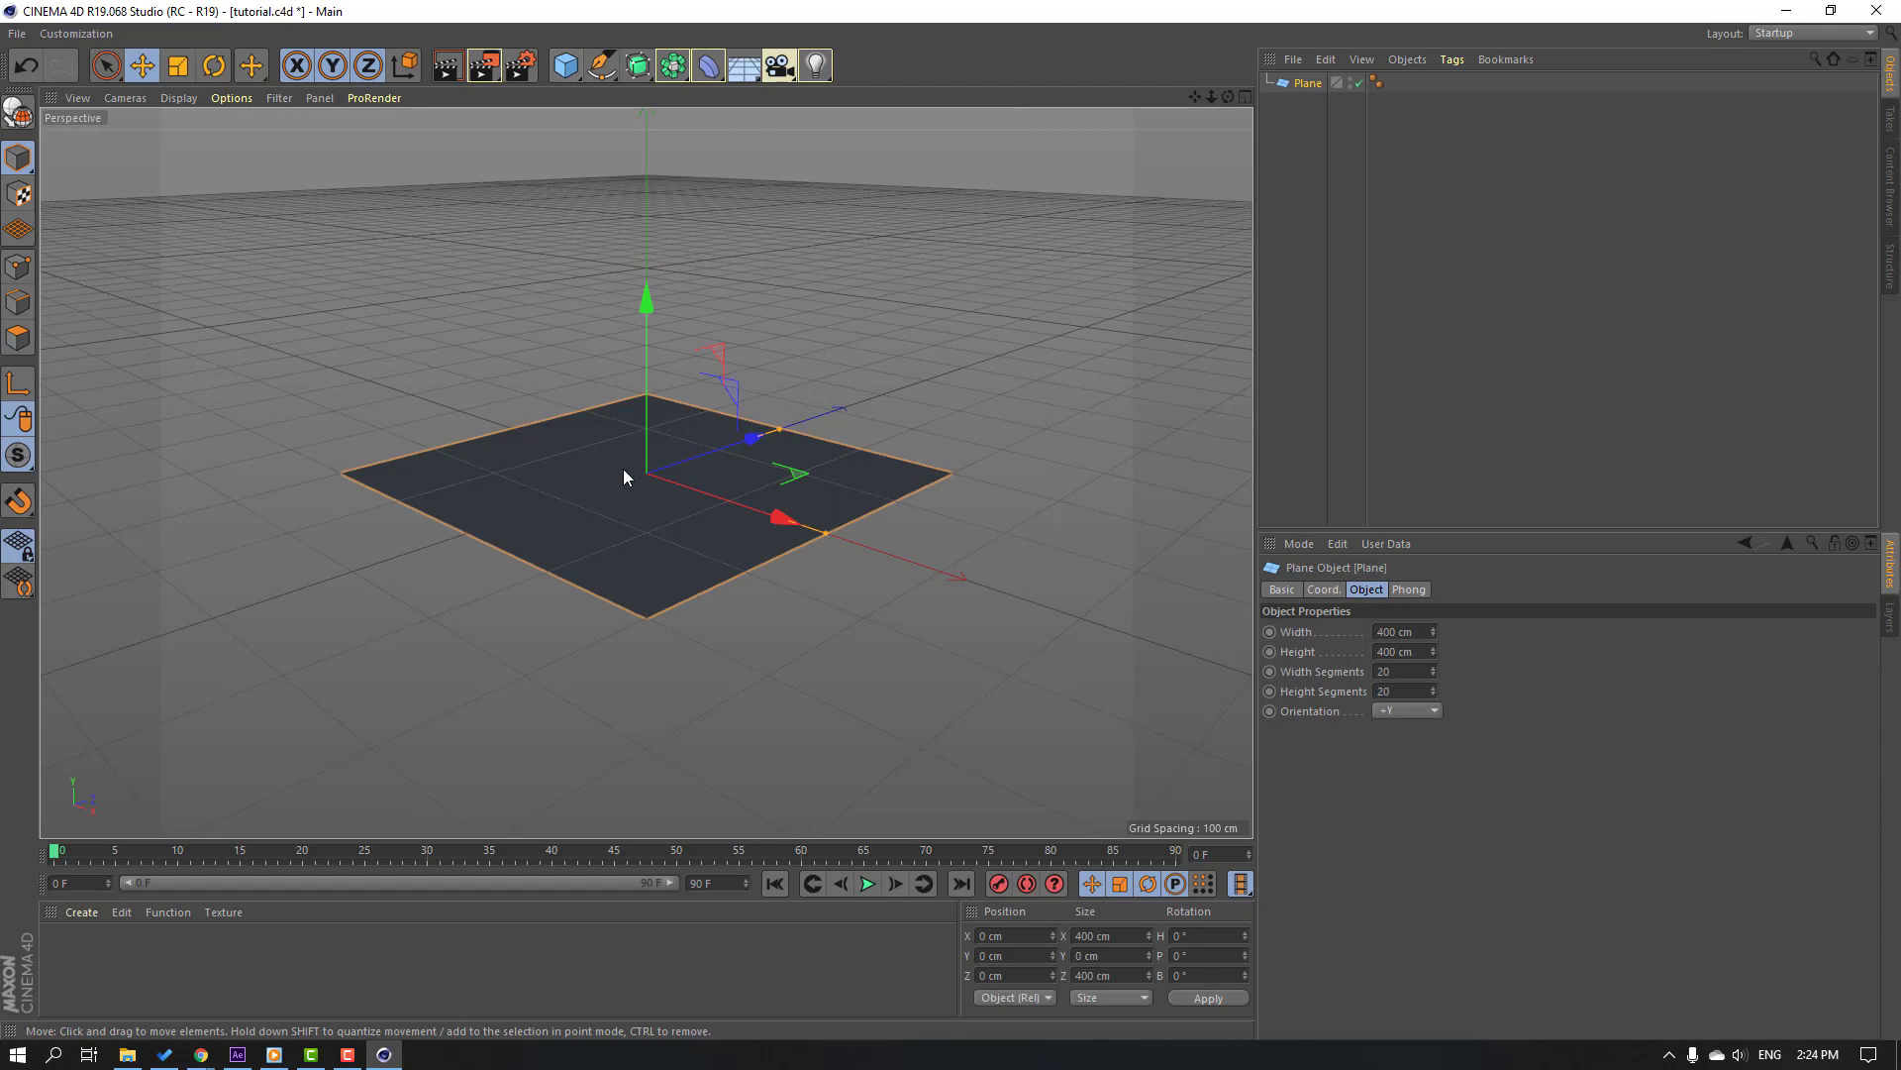
pyautogui.click(178, 66)
pyautogui.moveTo(471, 596); pyautogui.dragTo(959, 148)
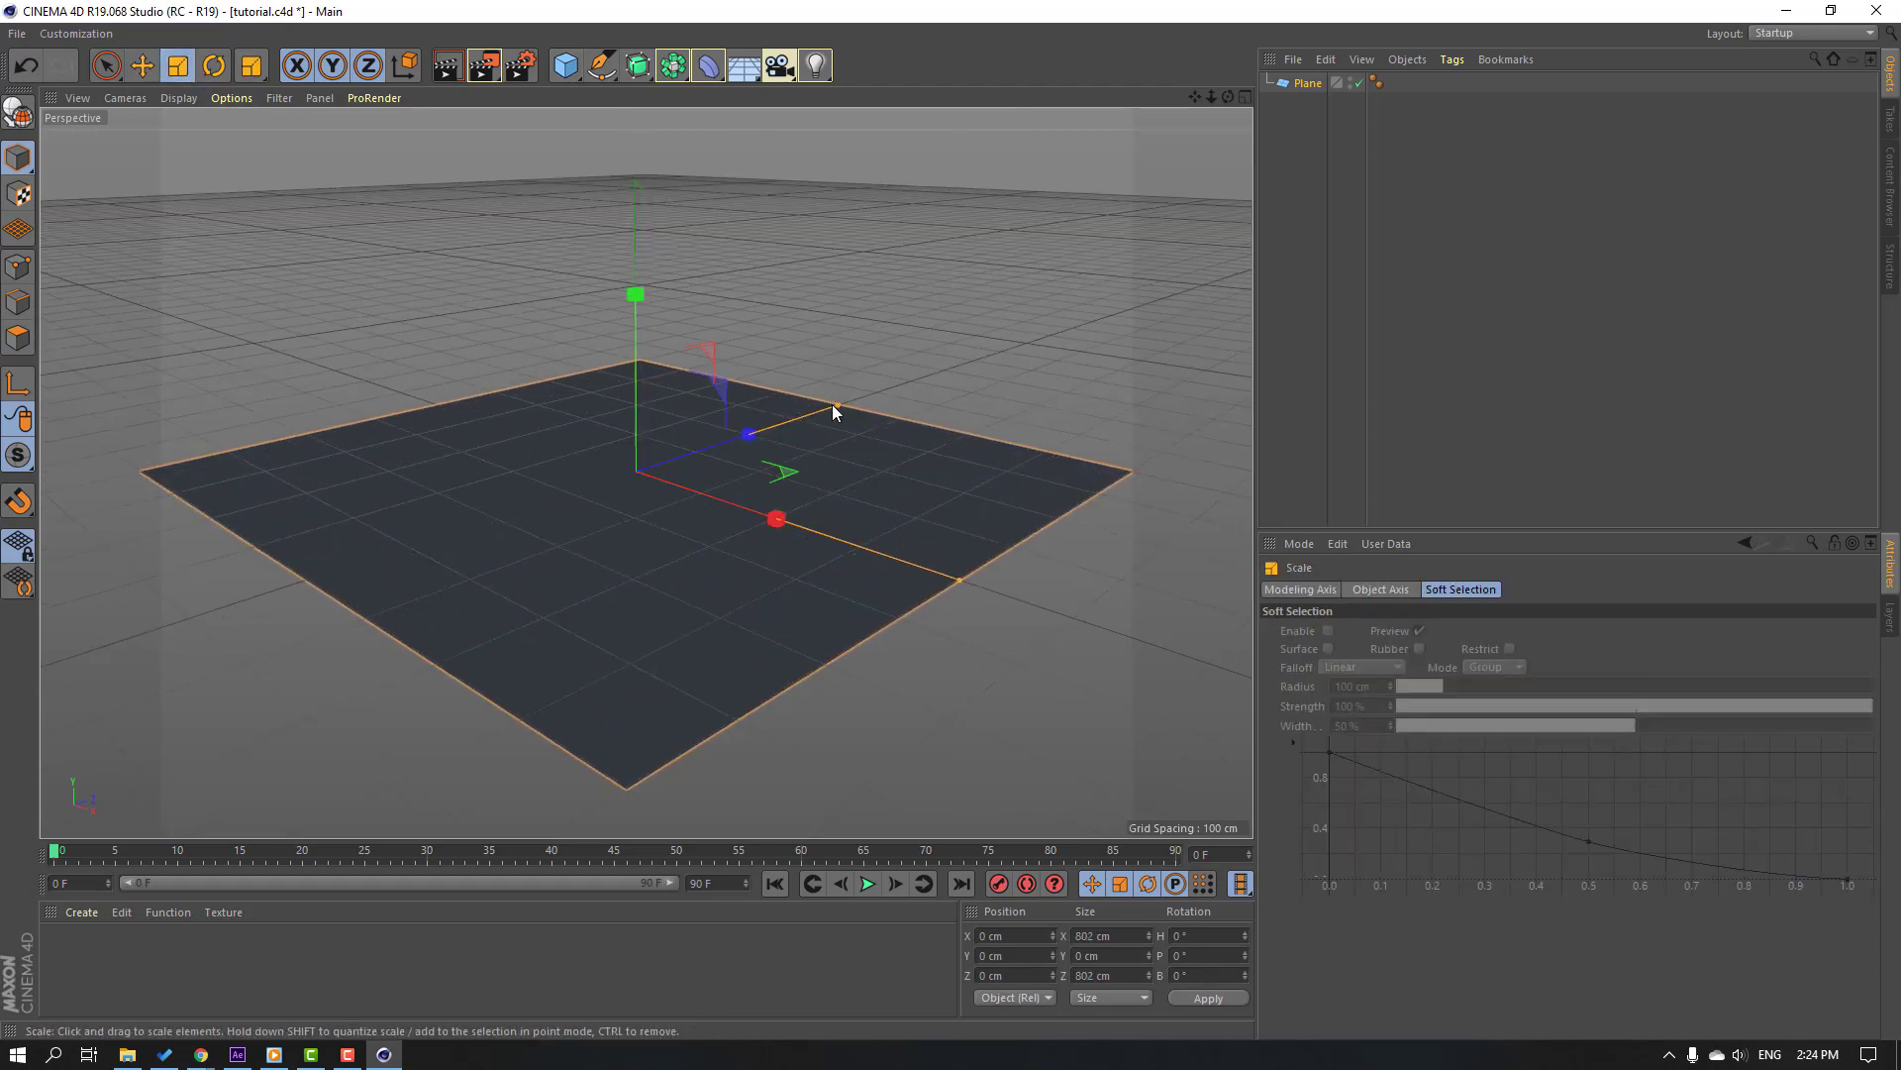
pyautogui.moveTo(835, 407); pyautogui.dragTo(891, 380)
pyautogui.moveTo(960, 579); pyautogui.dragTo(1043, 600)
pyautogui.moveTo(891, 406); pyautogui.dragTo(966, 374)
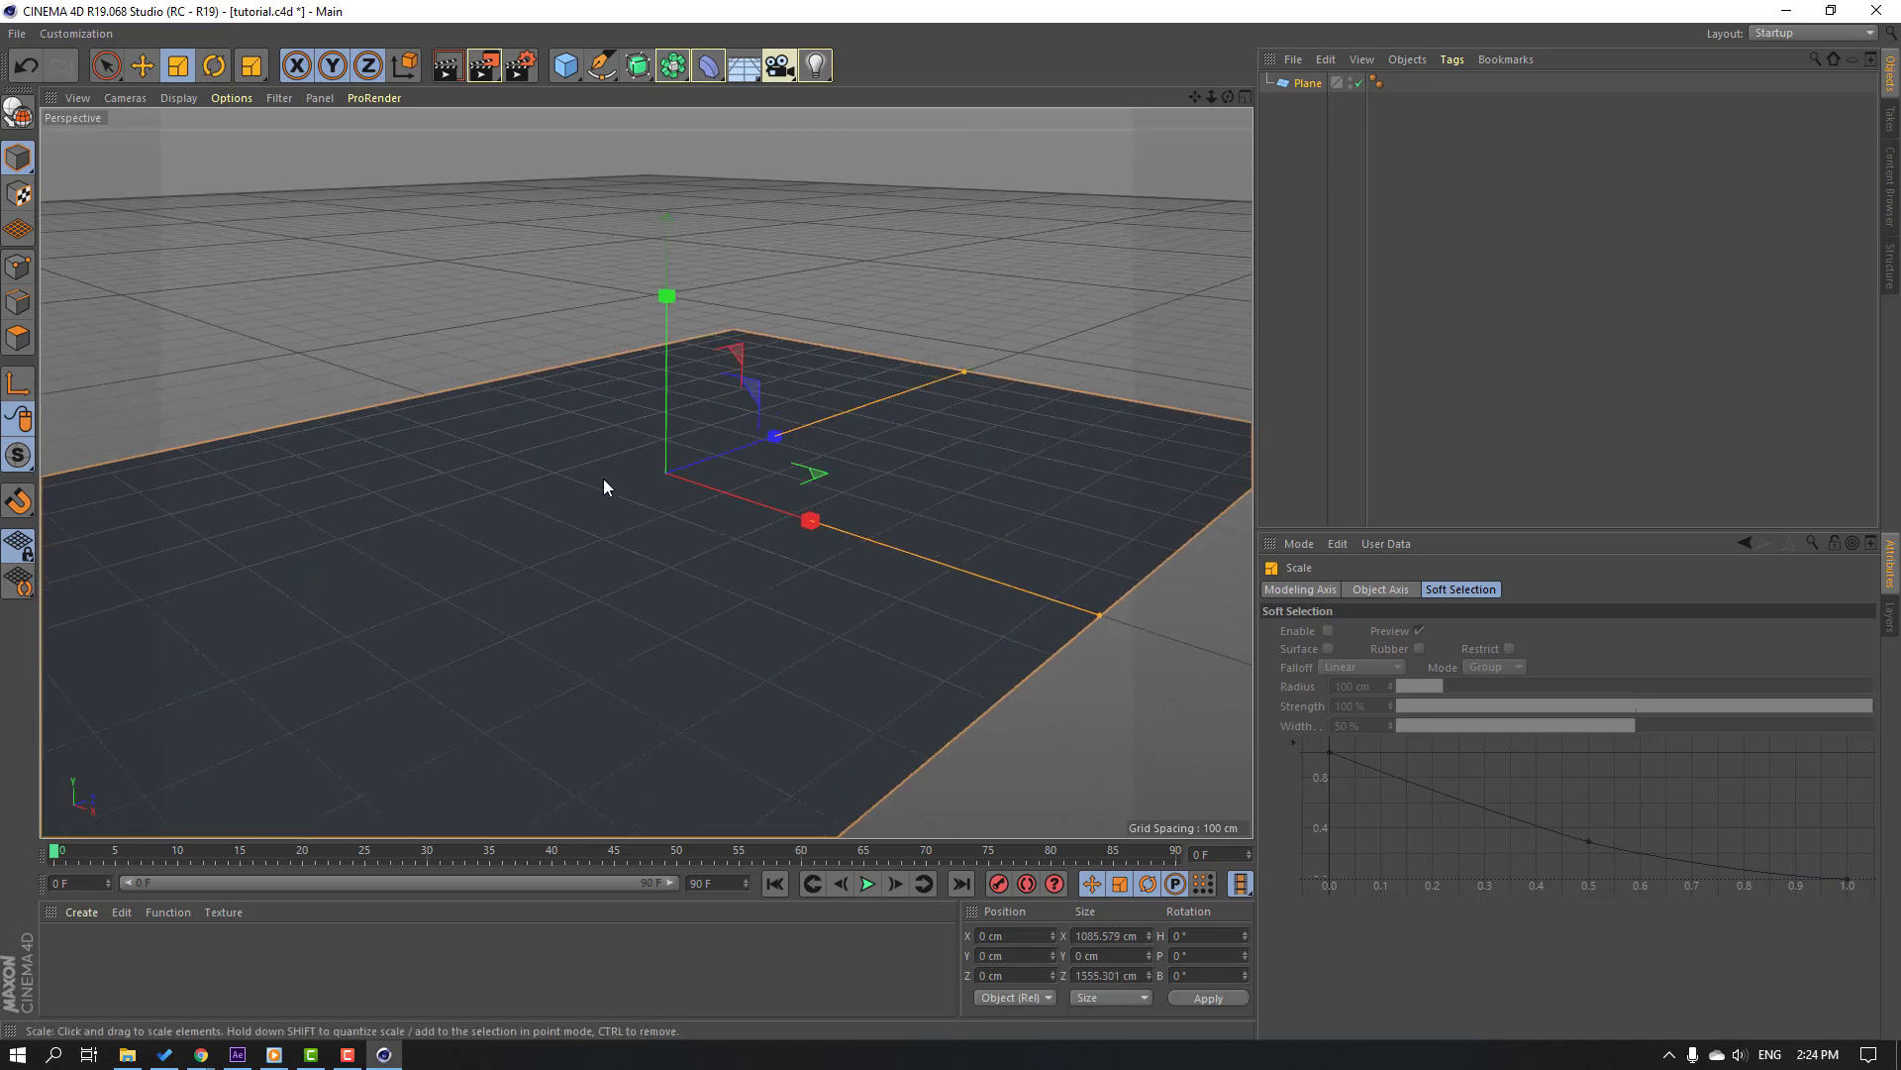
pyautogui.click(238, 1054)
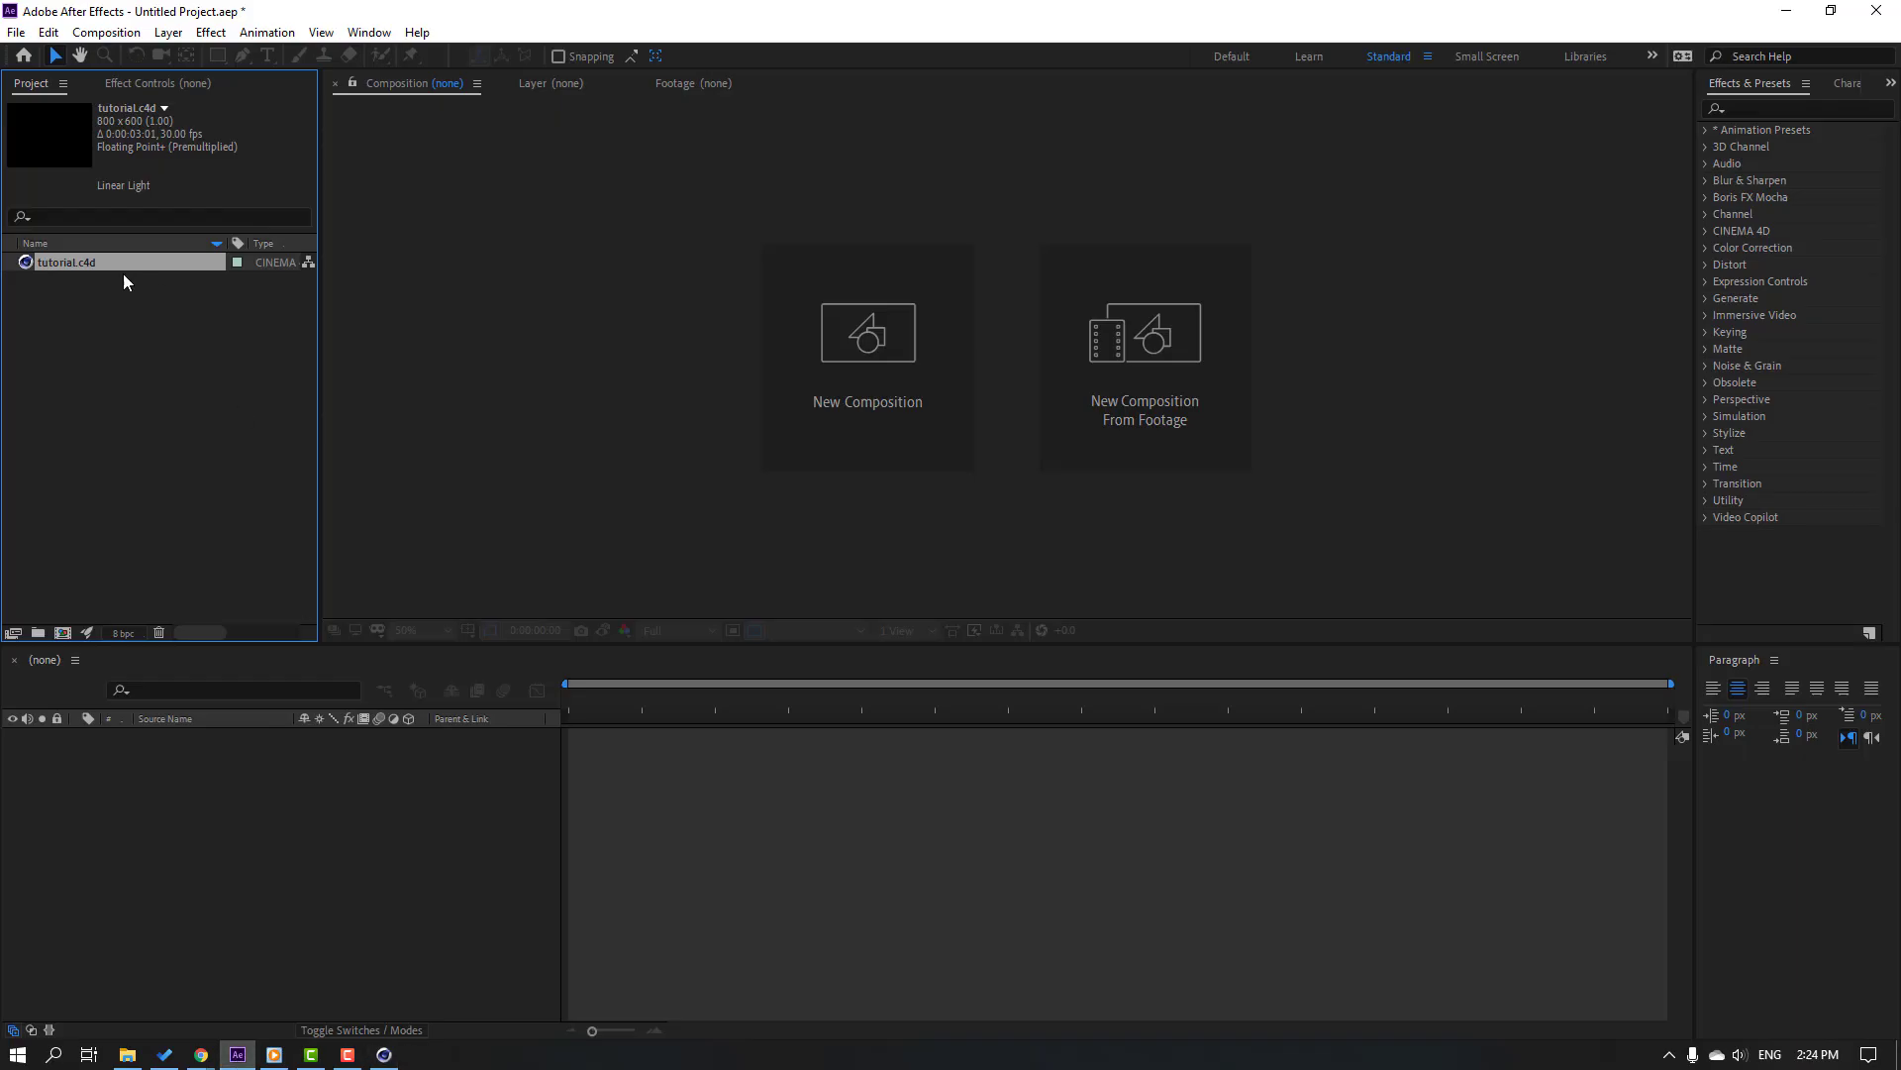
# - Build a tutorial composition from the tutorial.c4d footage, then return to Cinema 4D
pyautogui.click(88, 291)
pyautogui.click(73, 264)
pyautogui.moveTo(67, 267); pyautogui.dragTo(61, 638)
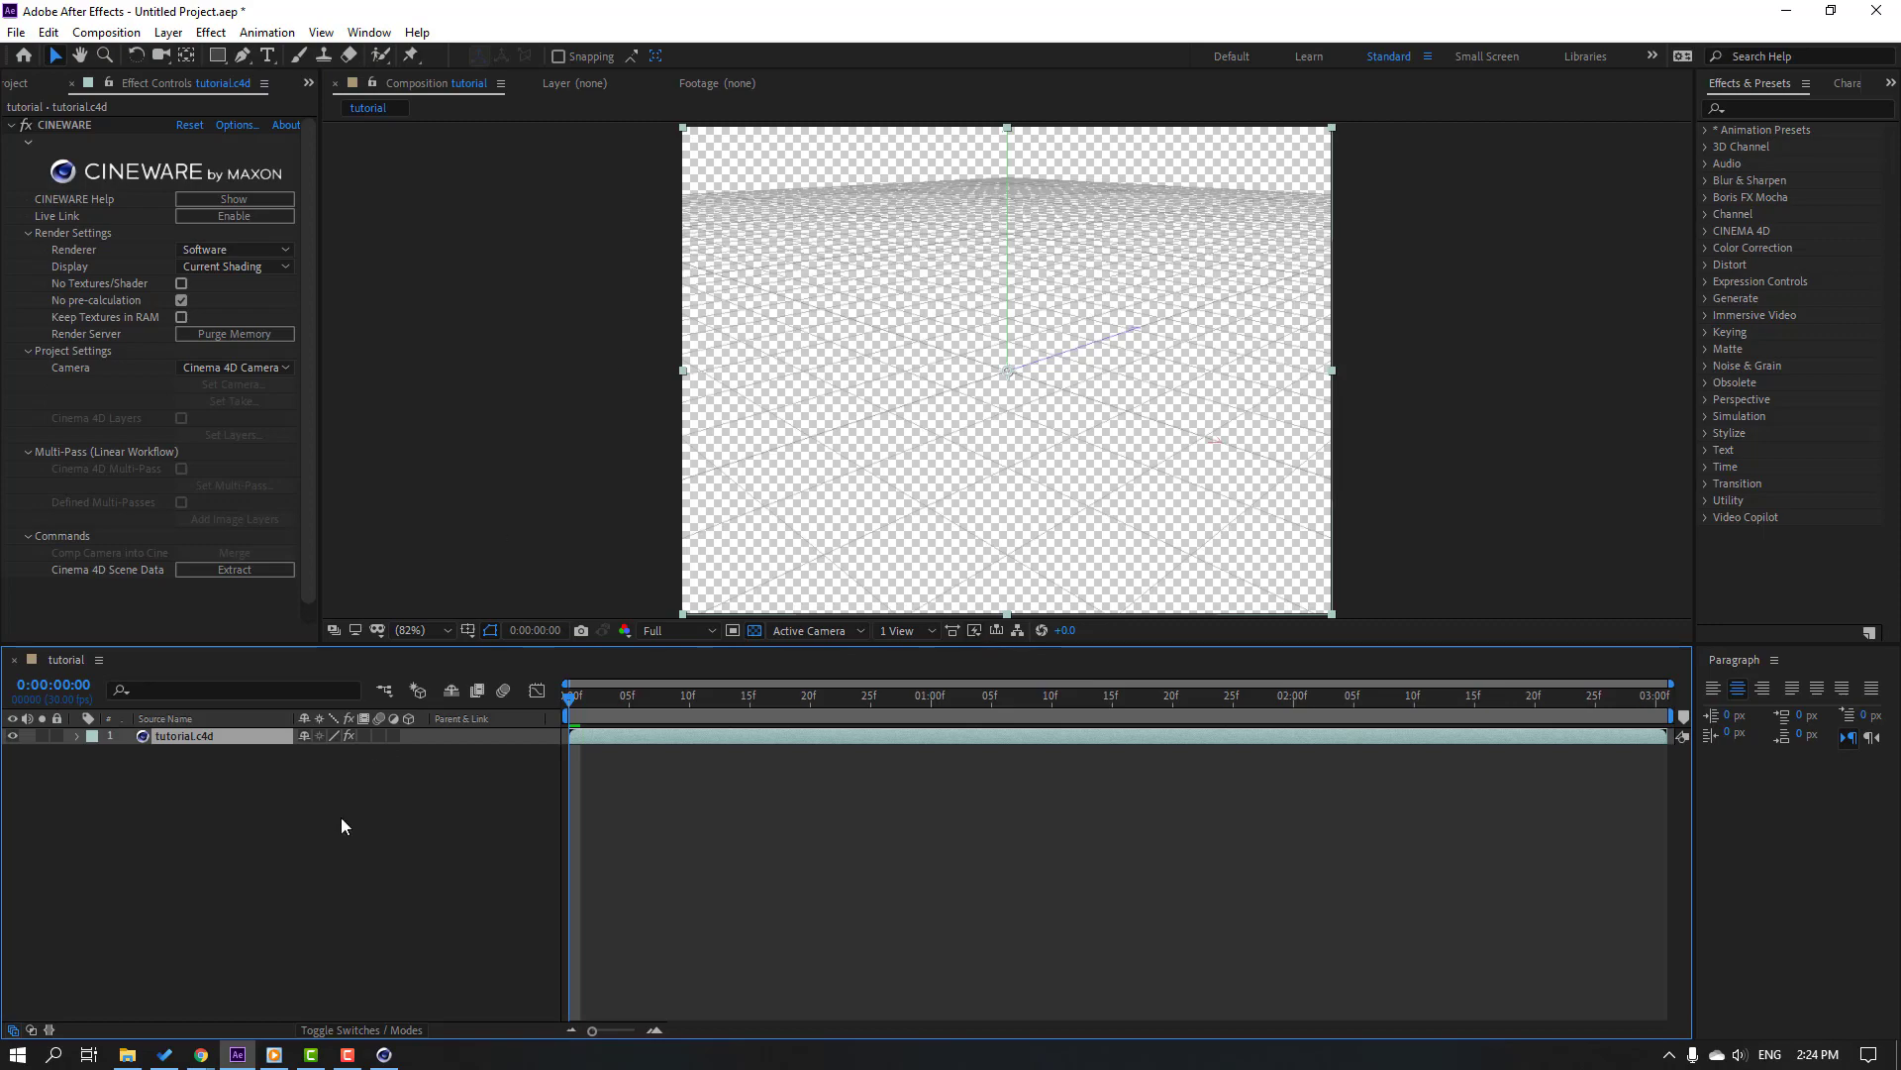
pyautogui.click(384, 1055)
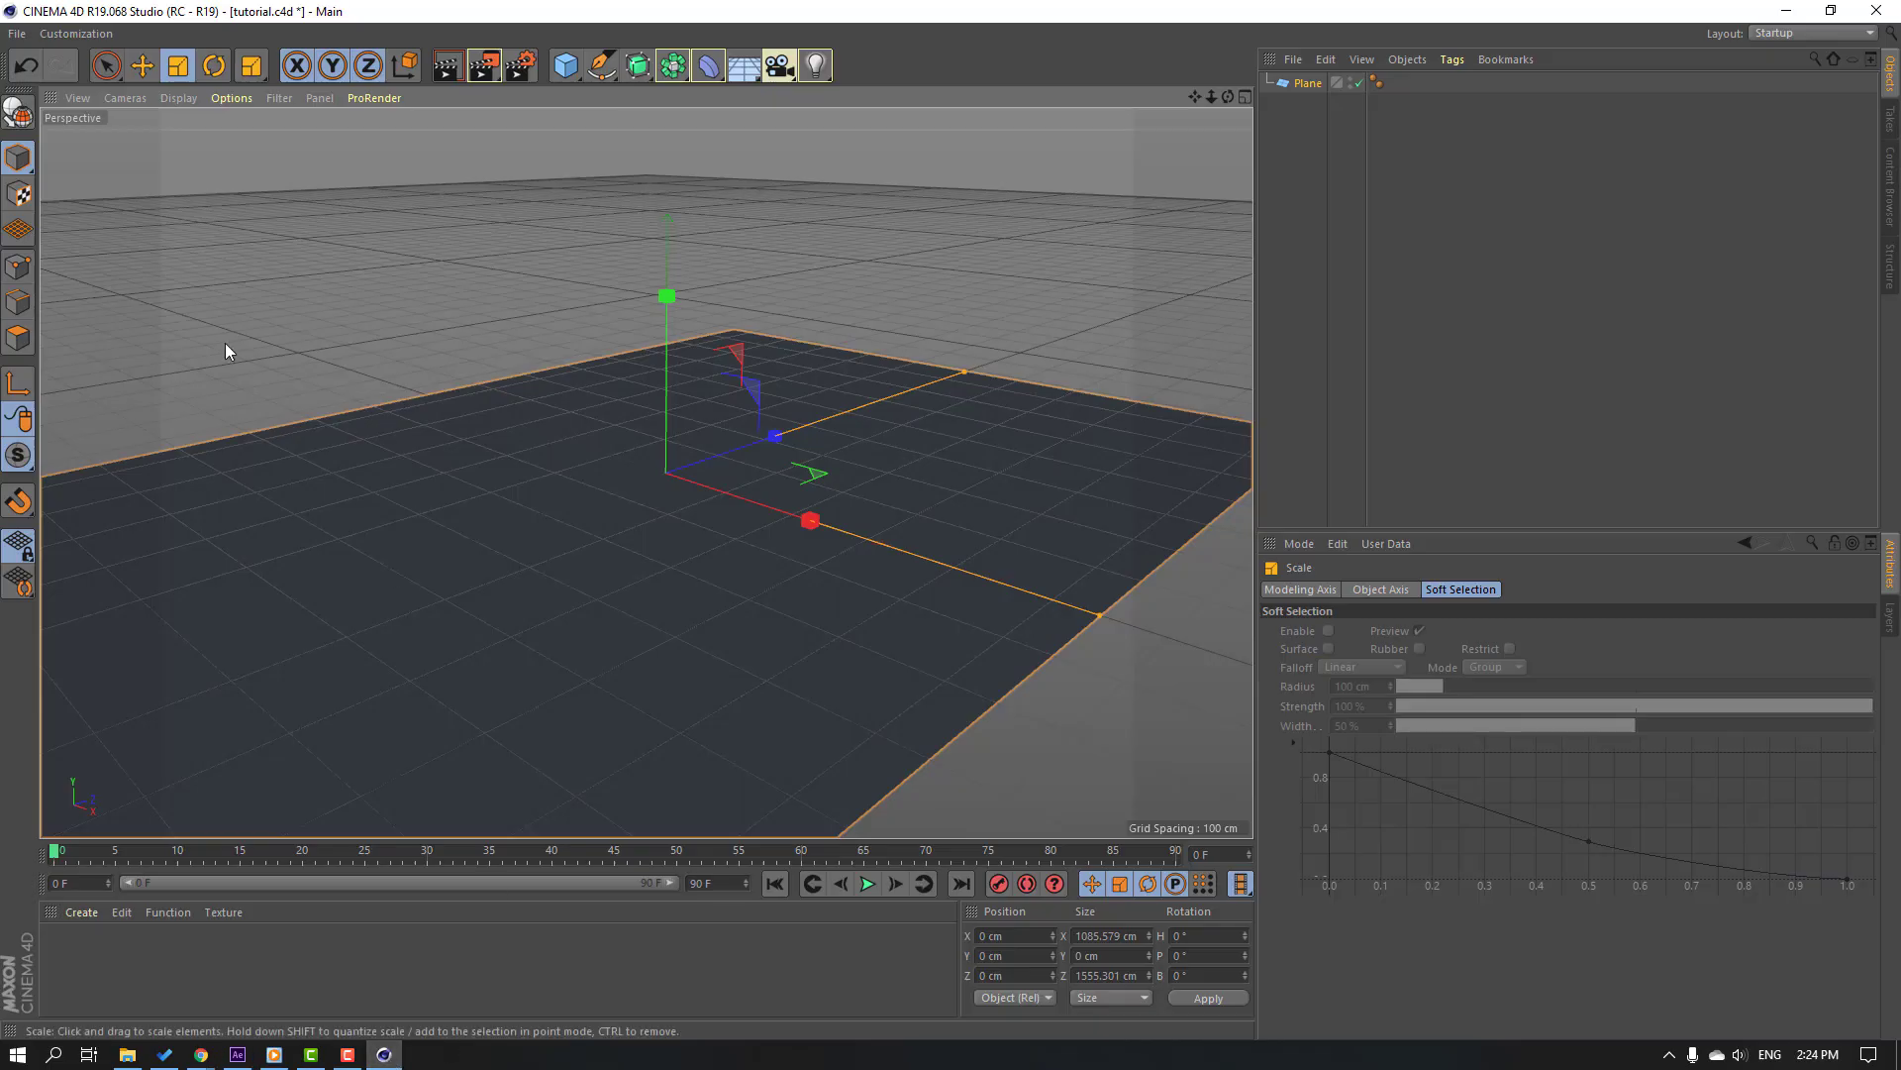
# - Save the Cinema 4D scene with Ctrl+S and confirm the plane updates in After Effects
pyautogui.hotkey('ctrl', 's')
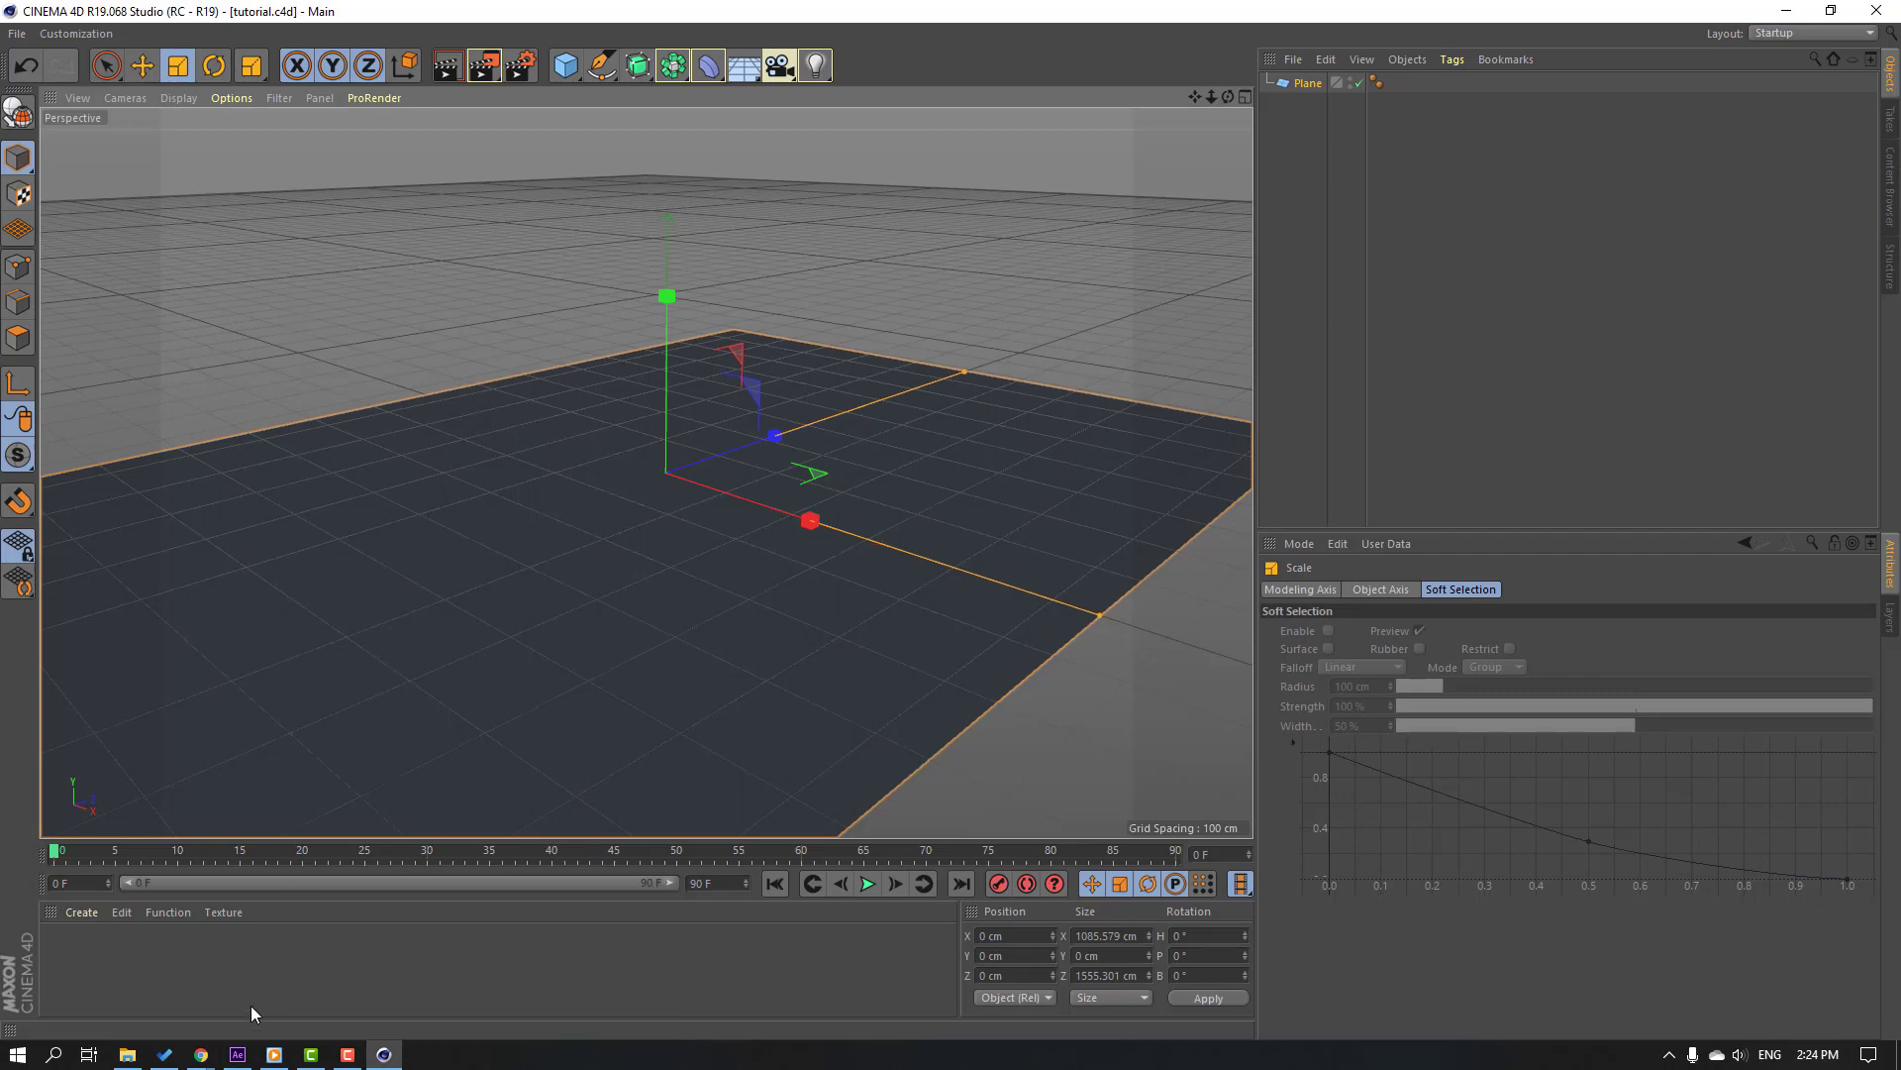
pyautogui.click(238, 1054)
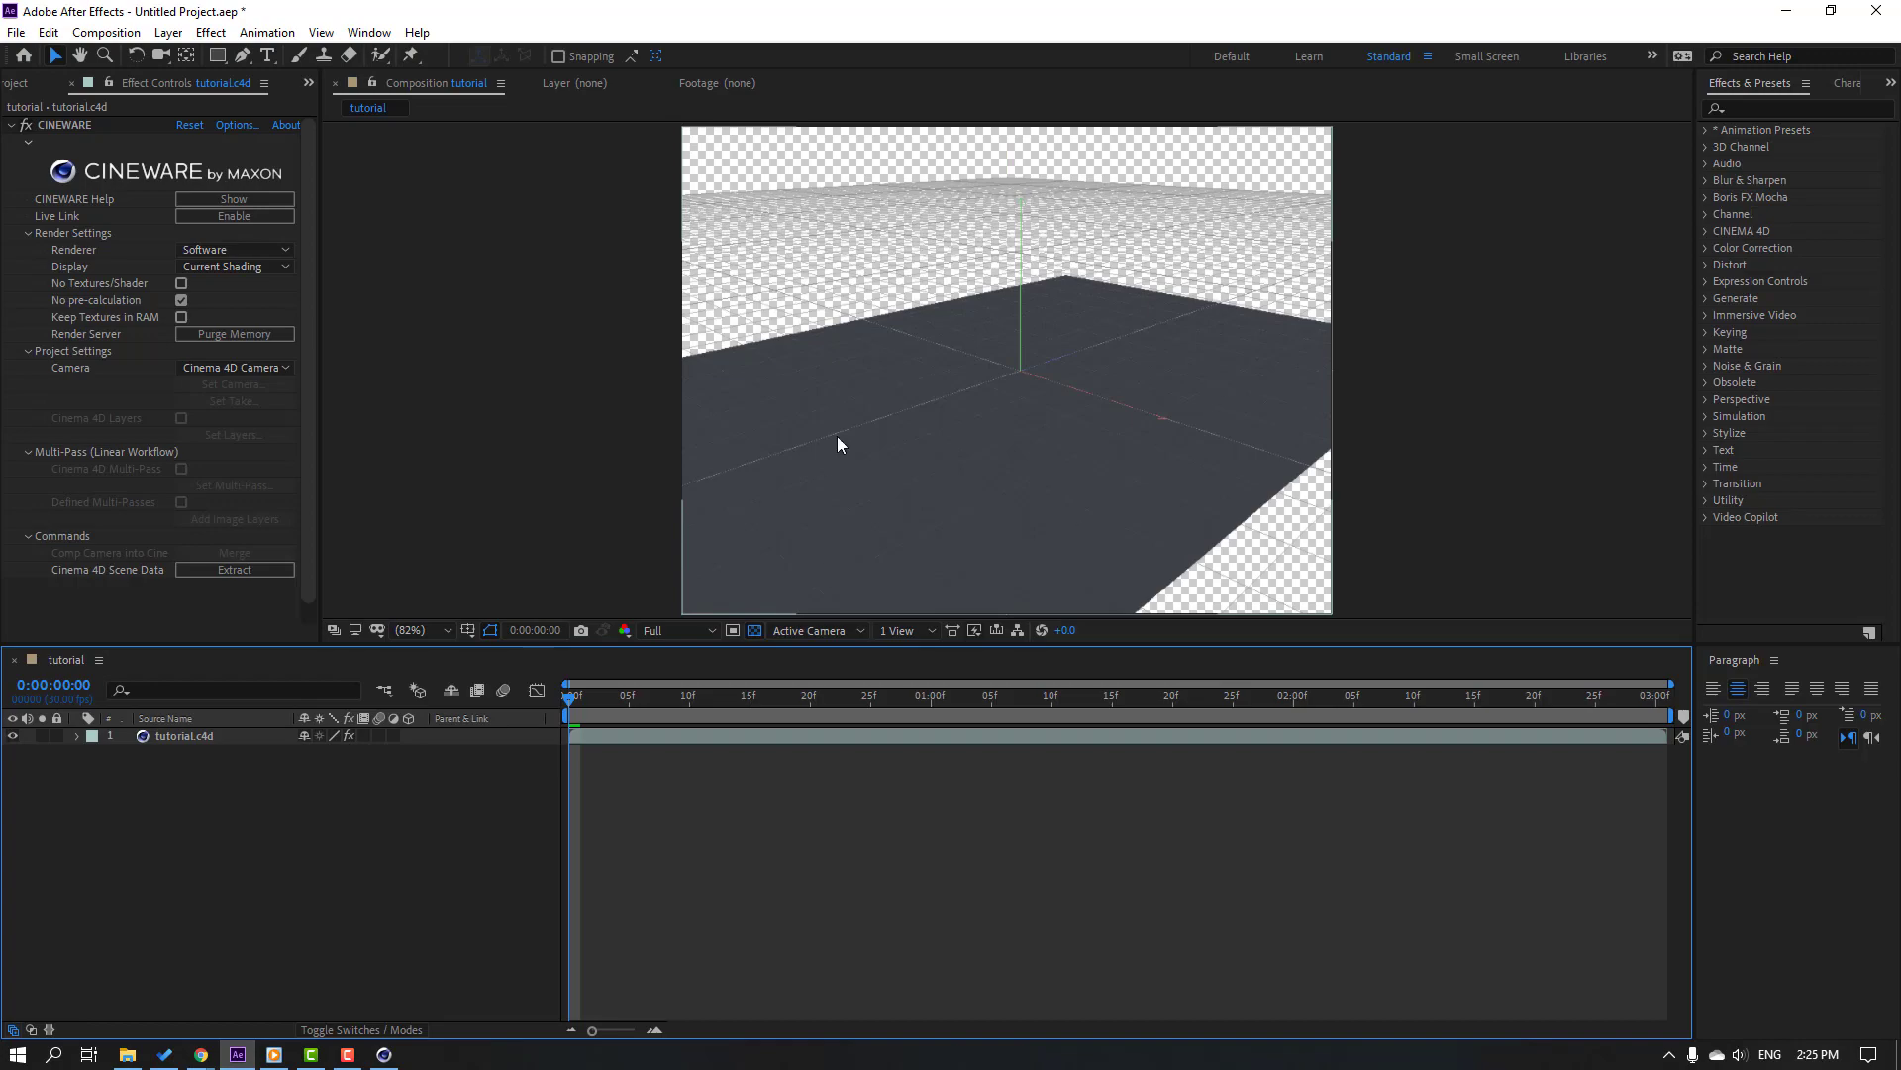
pyautogui.click(384, 1054)
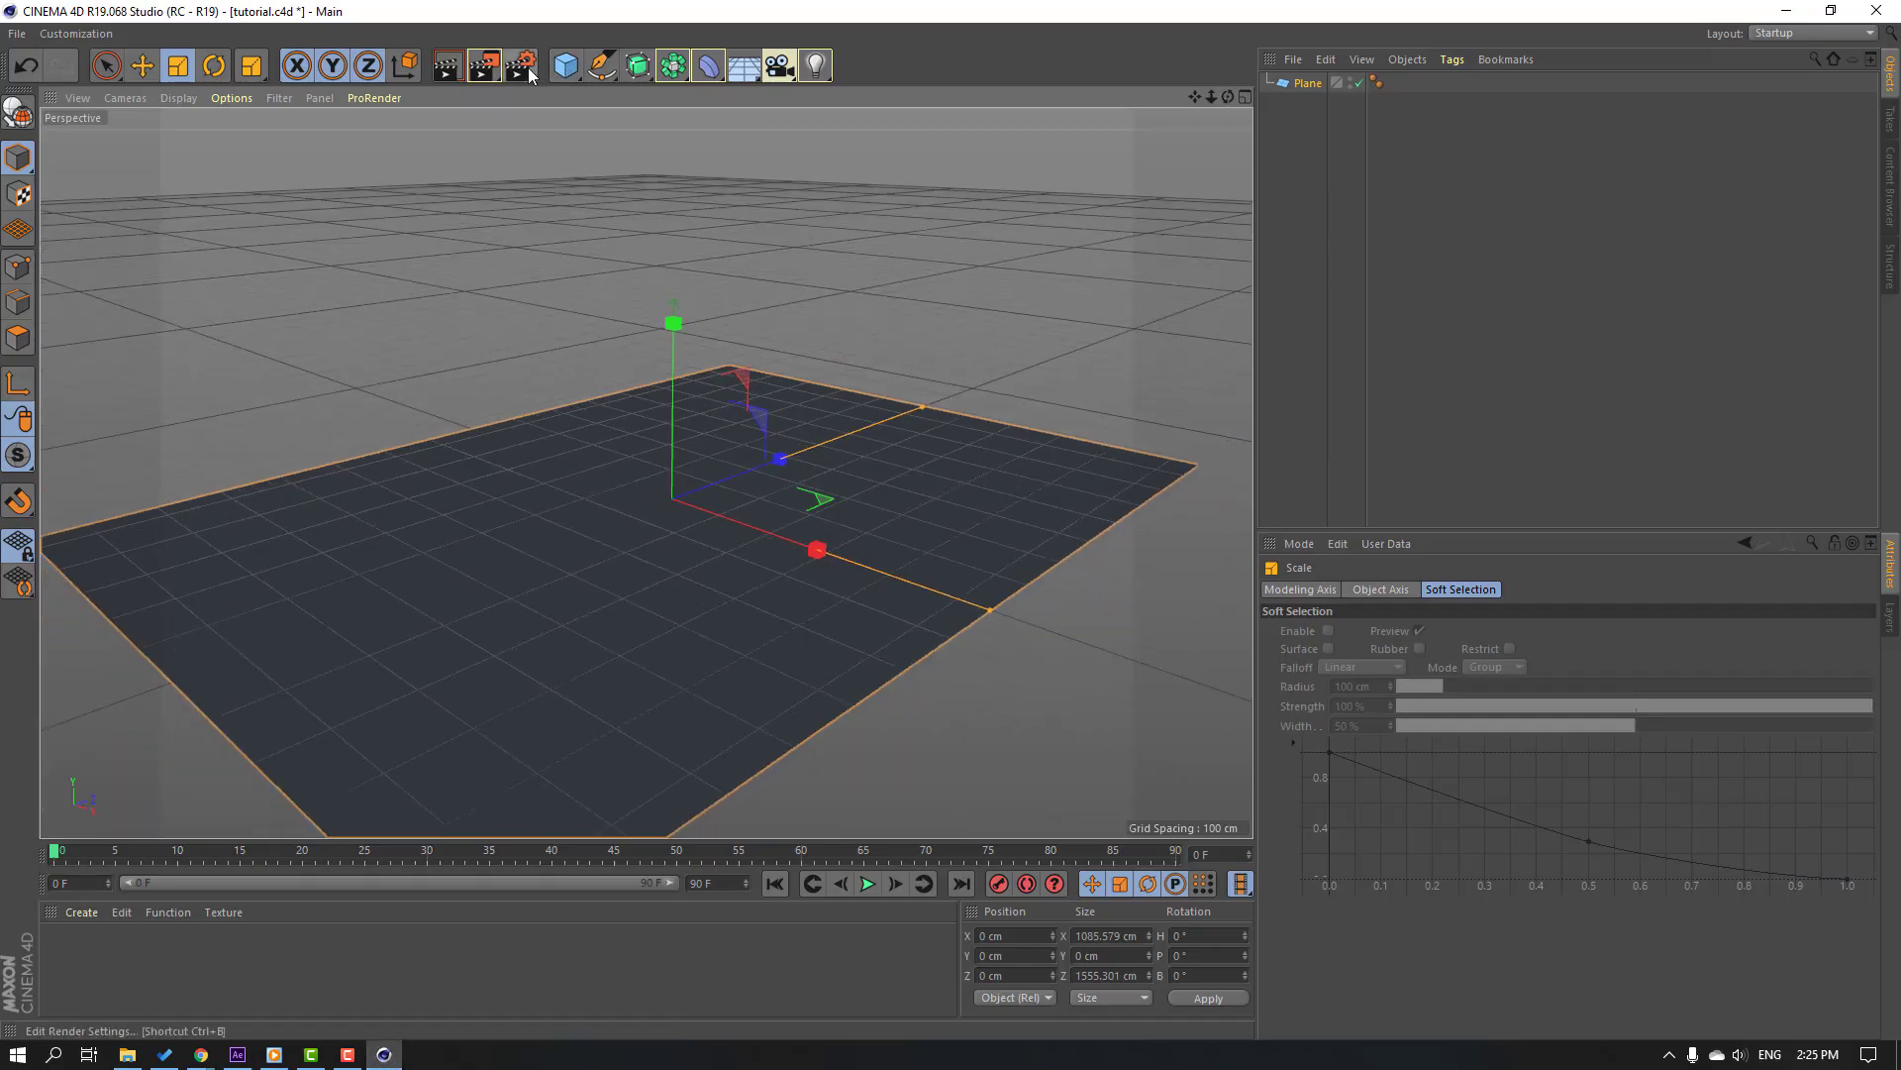
# - Set Render Settings output Width to 1920 and Height to 1080
pyautogui.click(527, 67)
pyautogui.moveTo(535, 28); pyautogui.dragTo(786, 81)
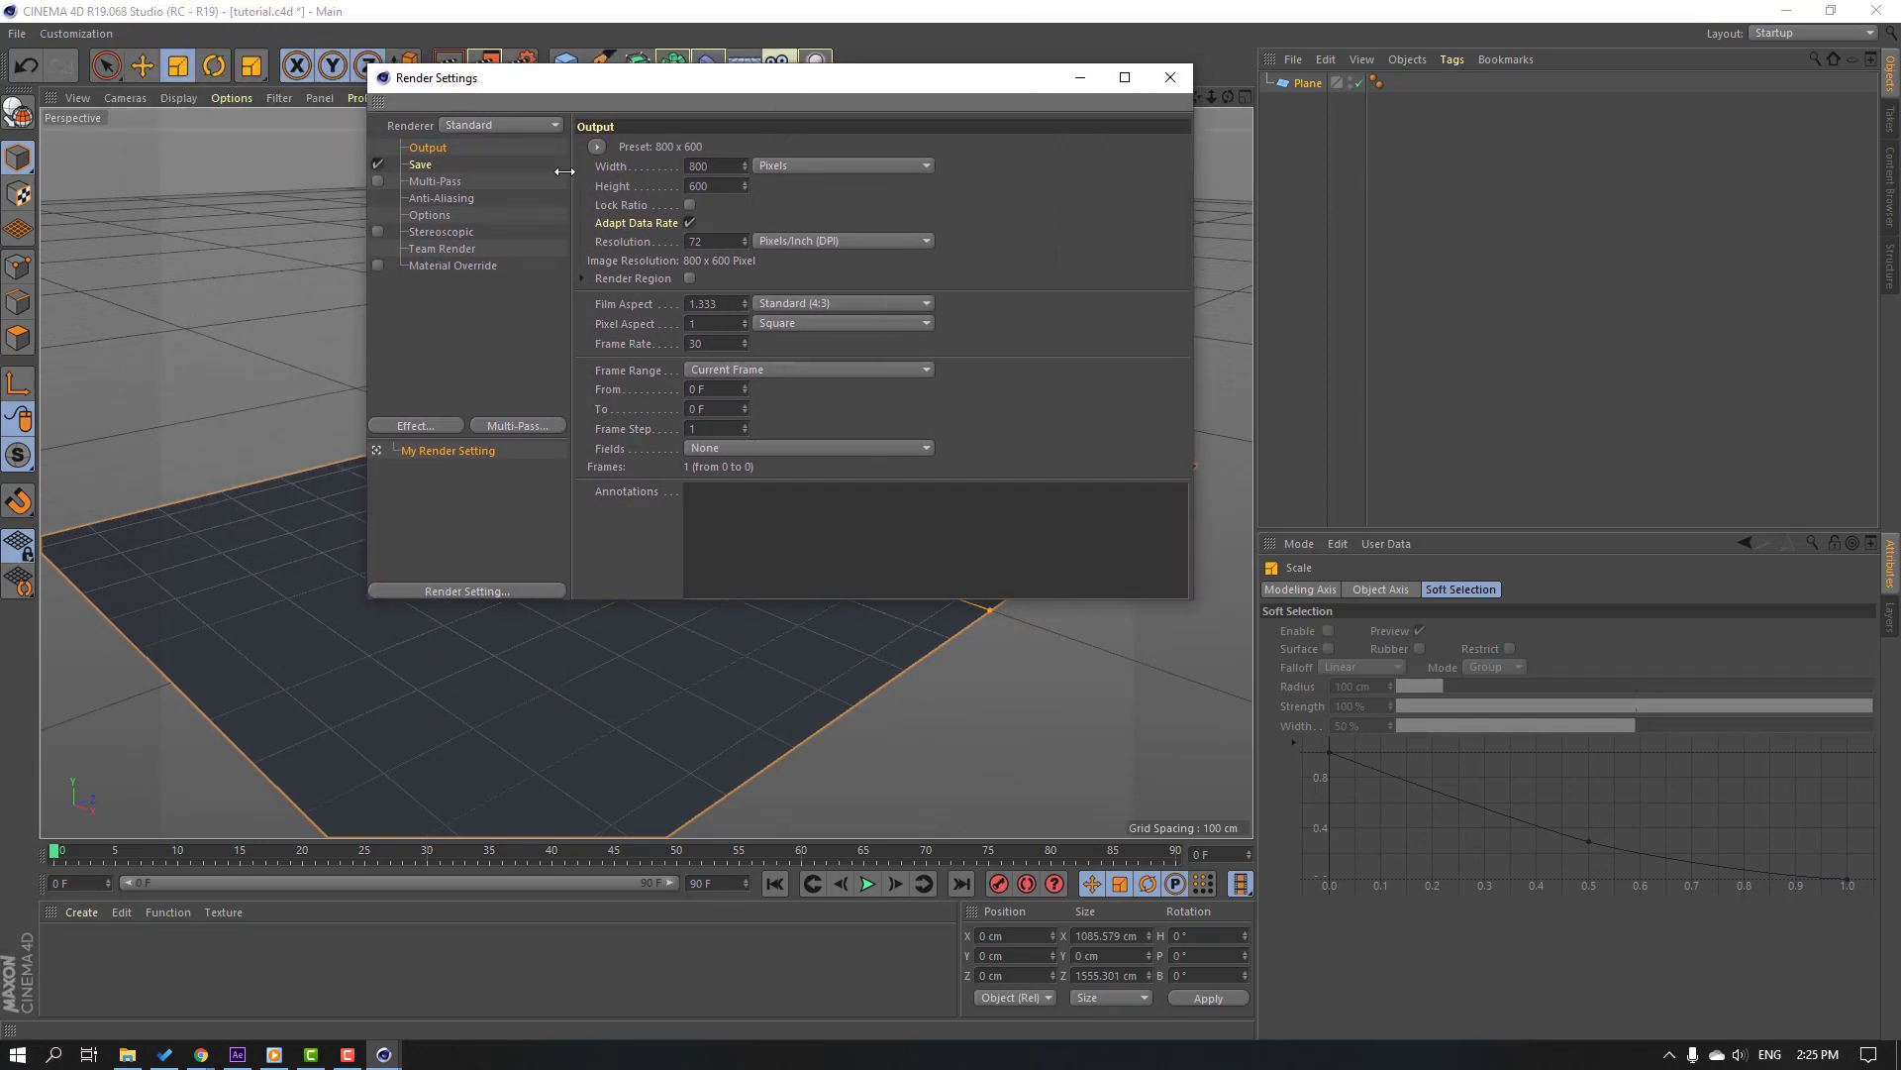
pyautogui.write('1920')
pyautogui.press('Tab')
pyautogui.write('1')
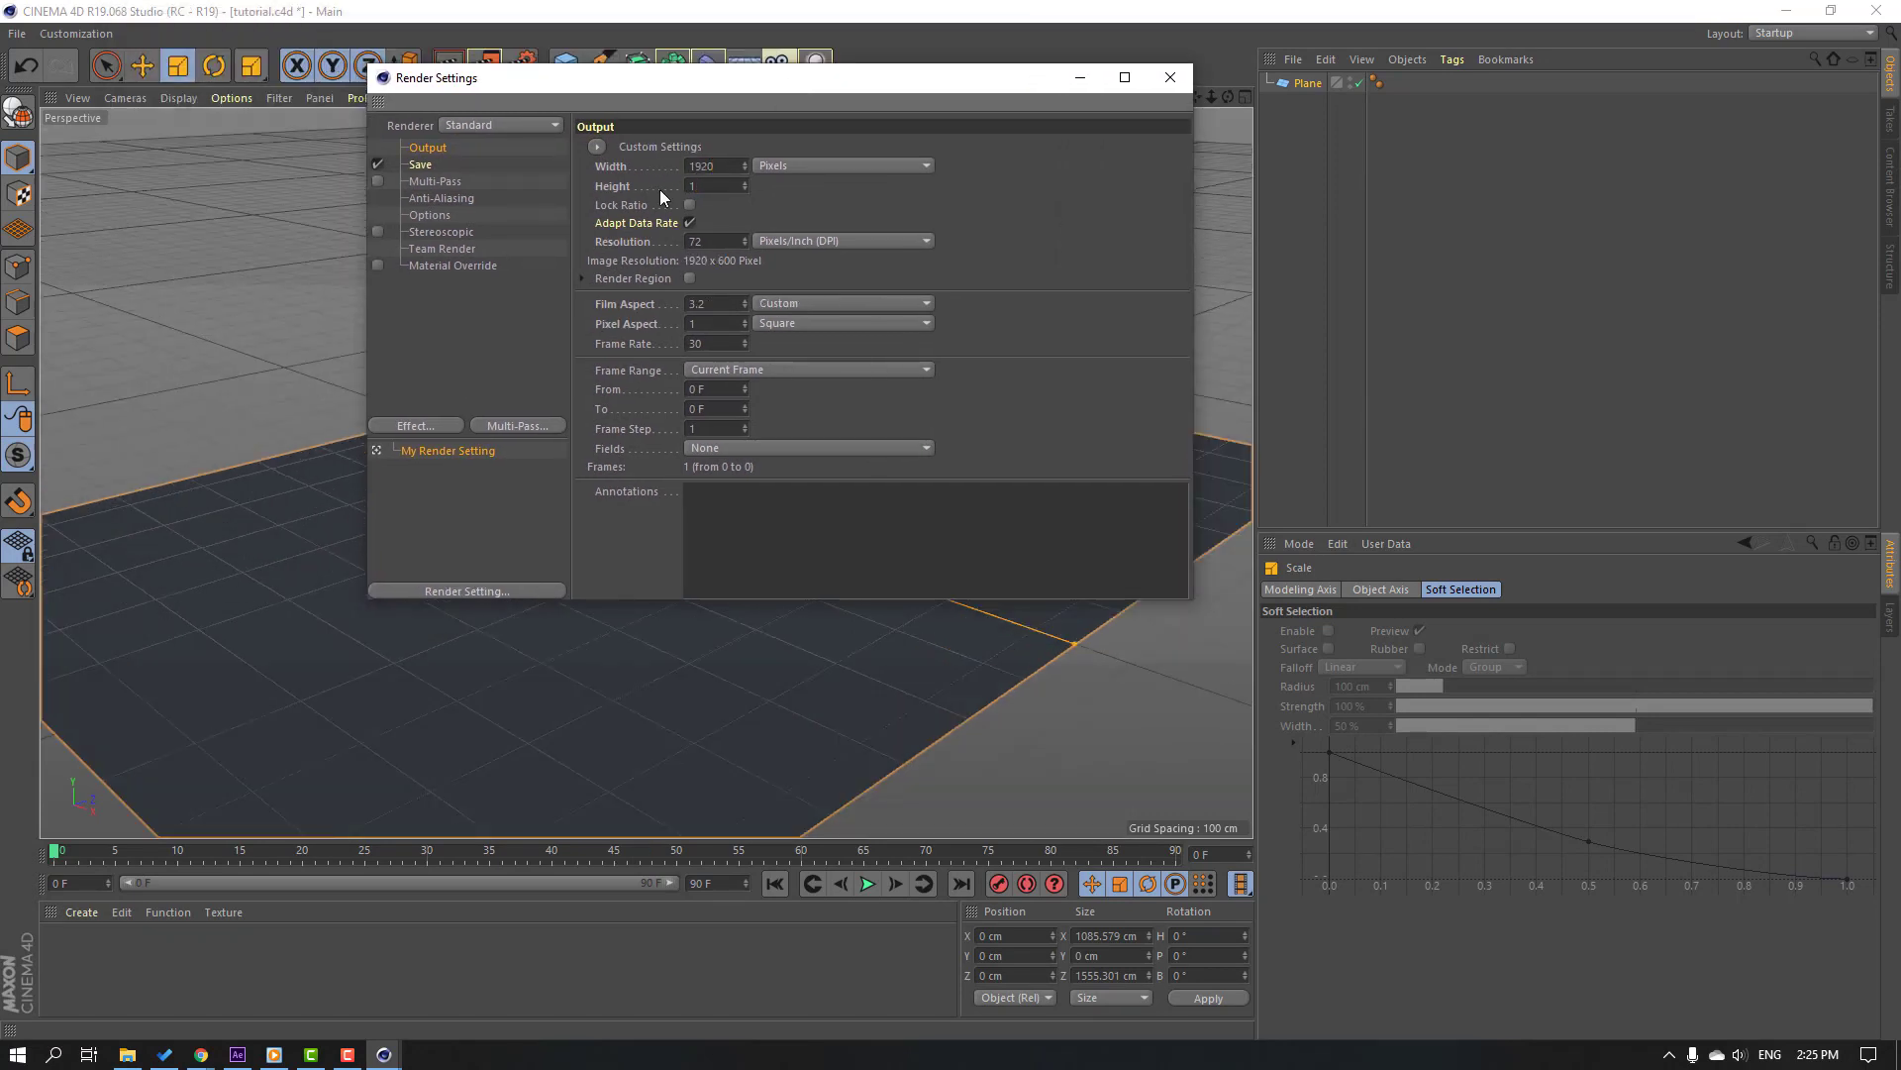
pyautogui.write('080')
pyautogui.press('Return')
pyautogui.click(1166, 85)
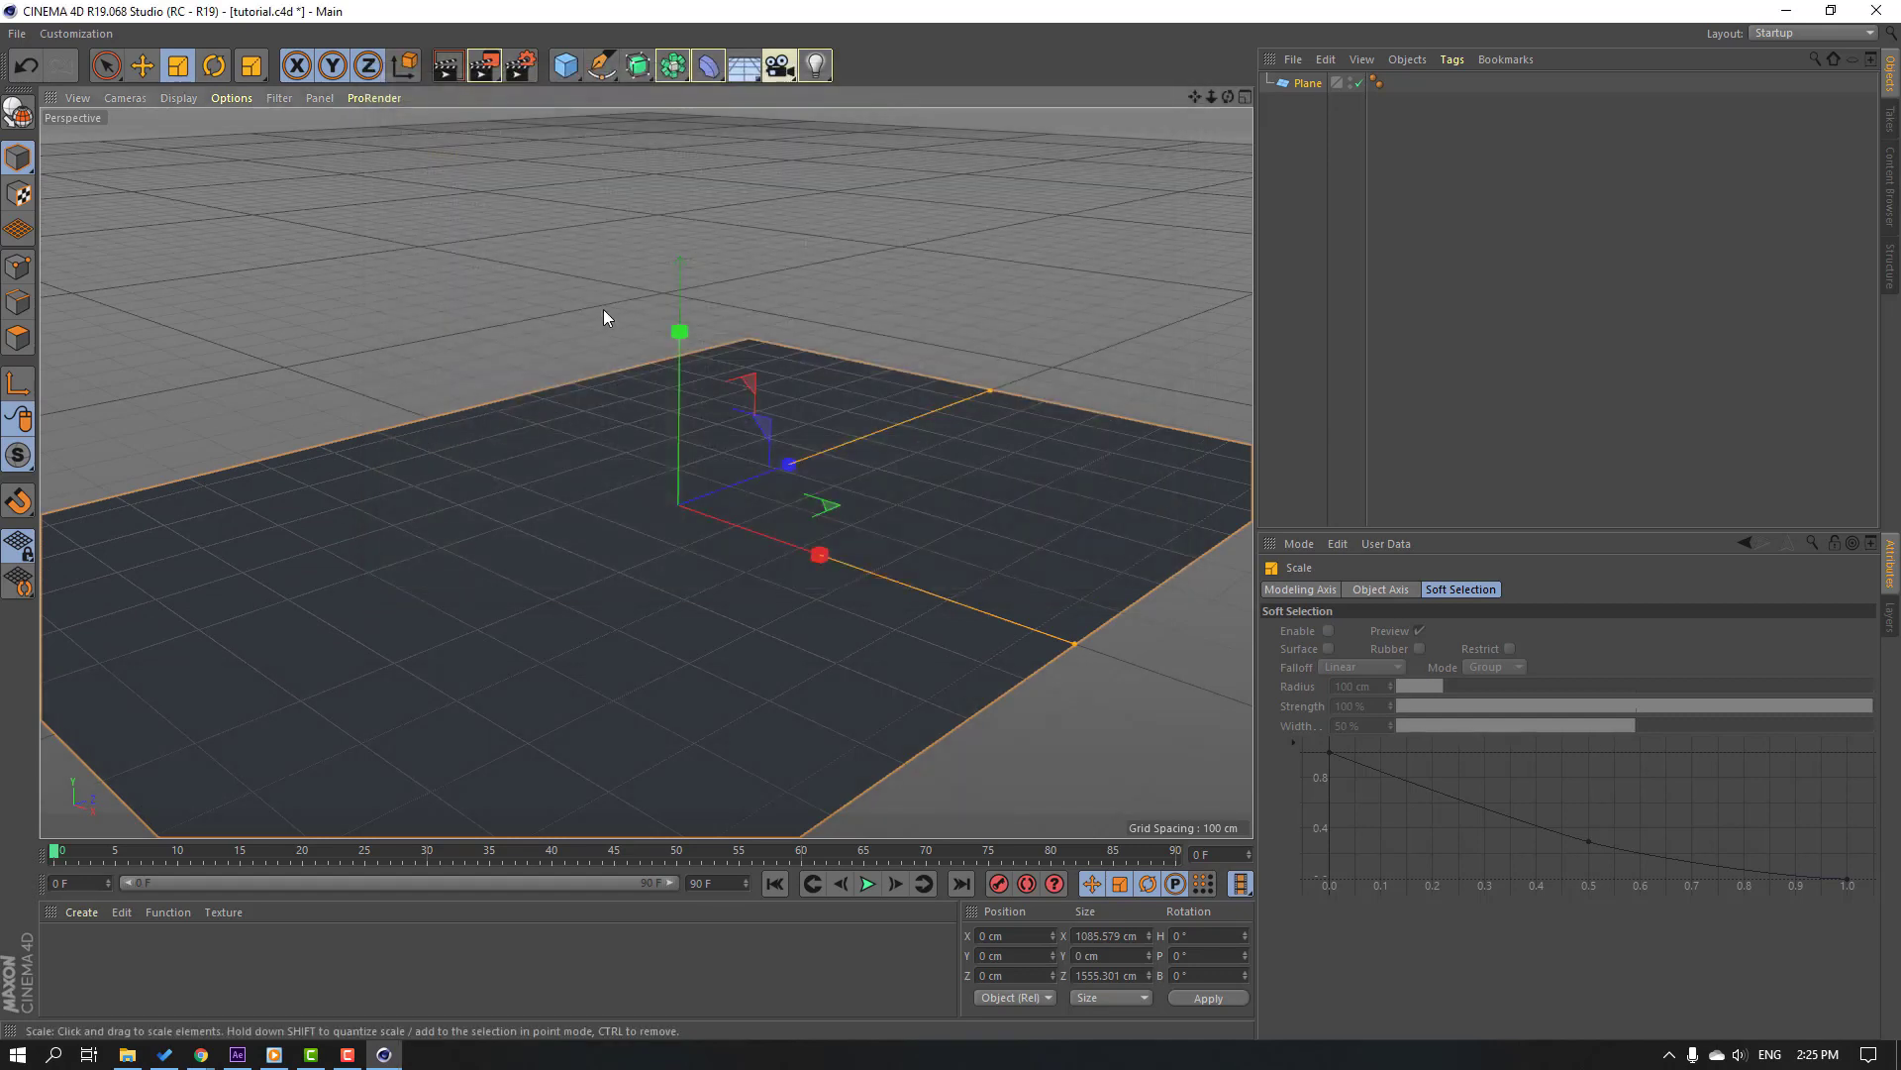
# - Change the tutorial composition to 1920 × 1080 and view it at 50%
pyautogui.click(238, 1054)
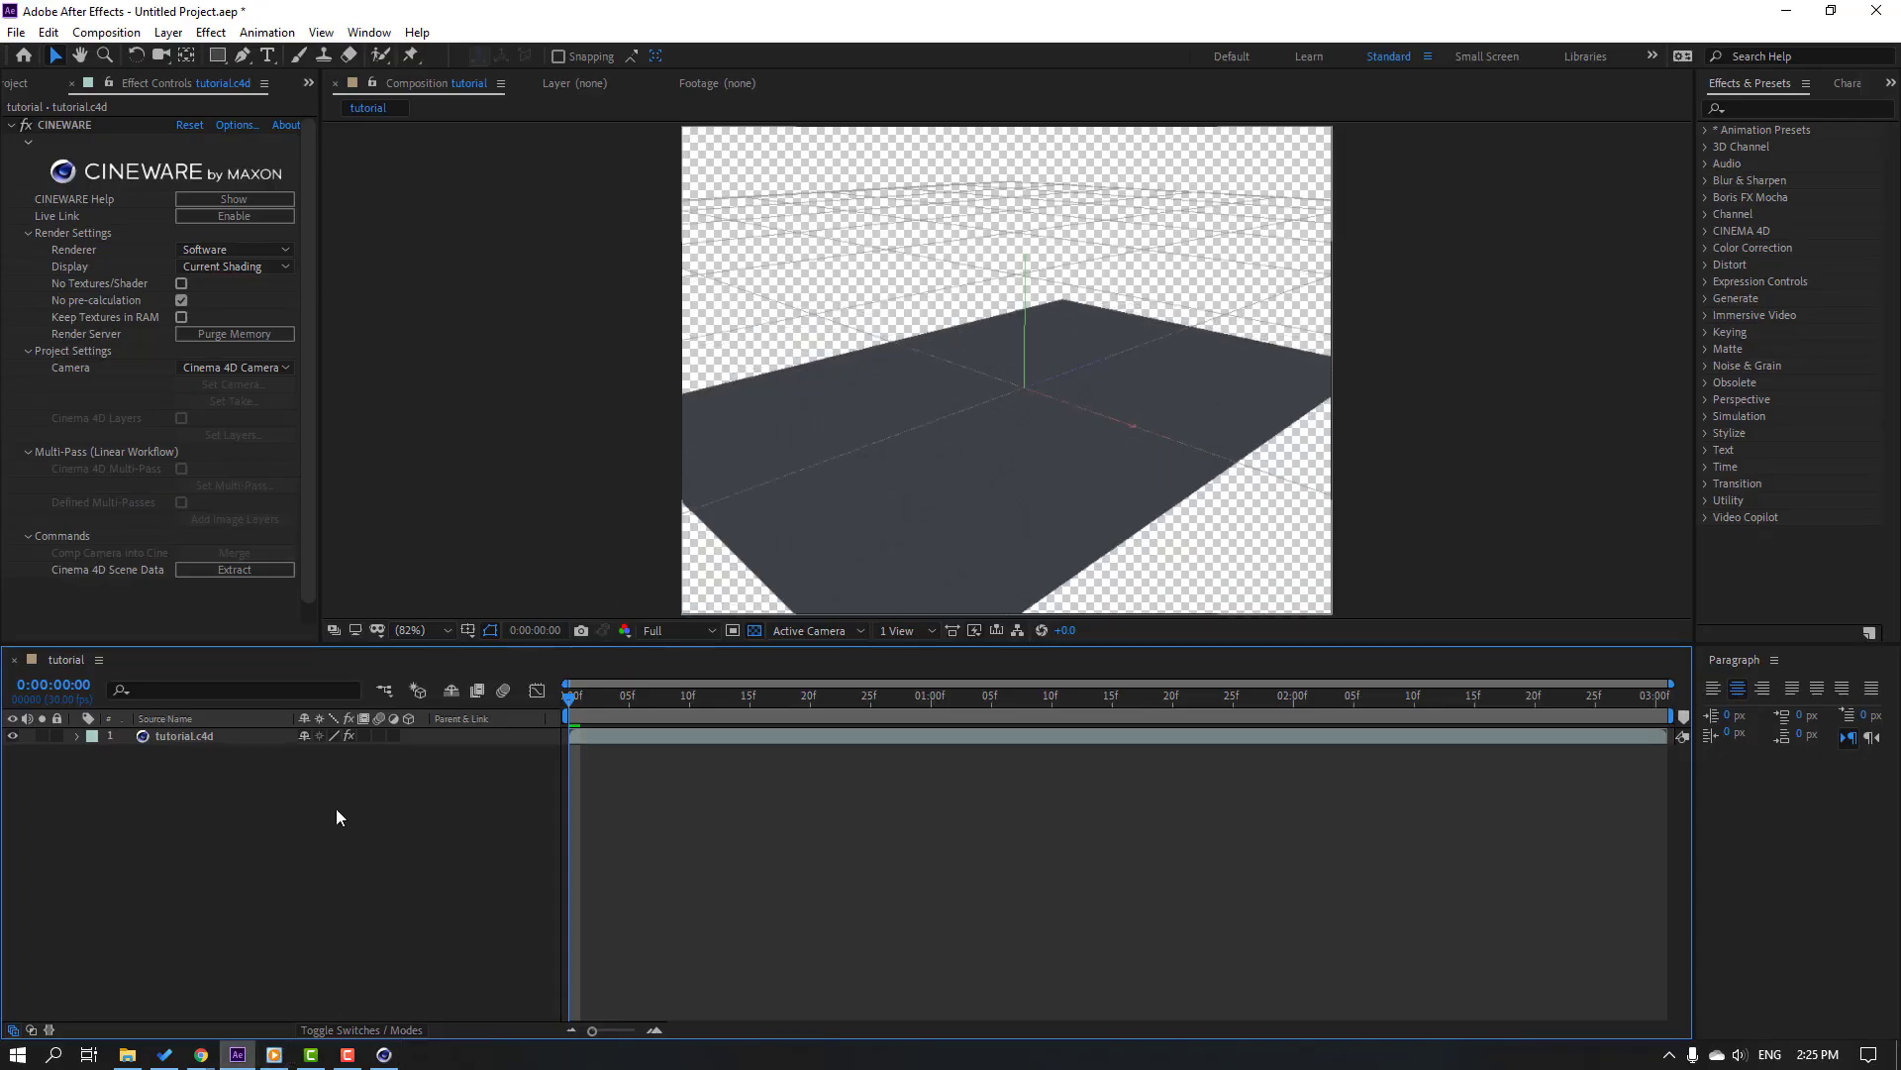
pyautogui.rightClick(179, 782)
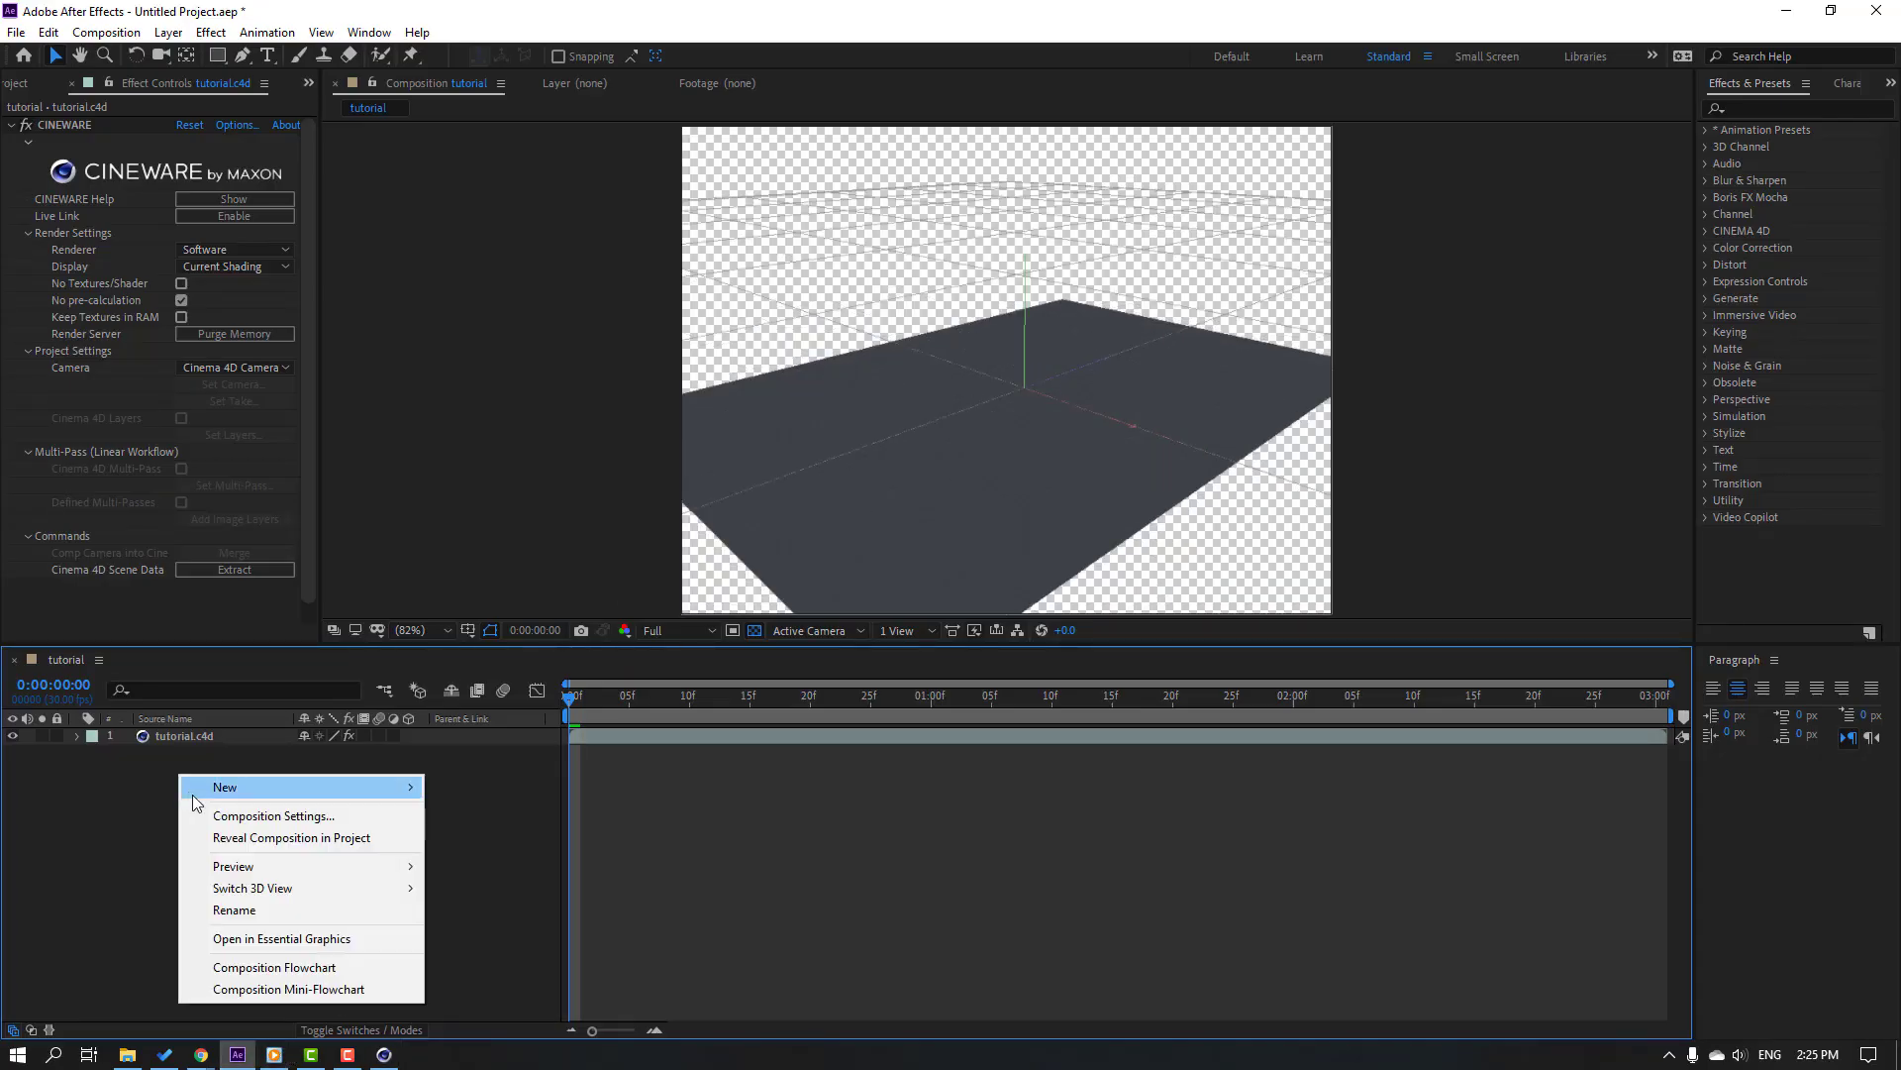
pyautogui.click(333, 826)
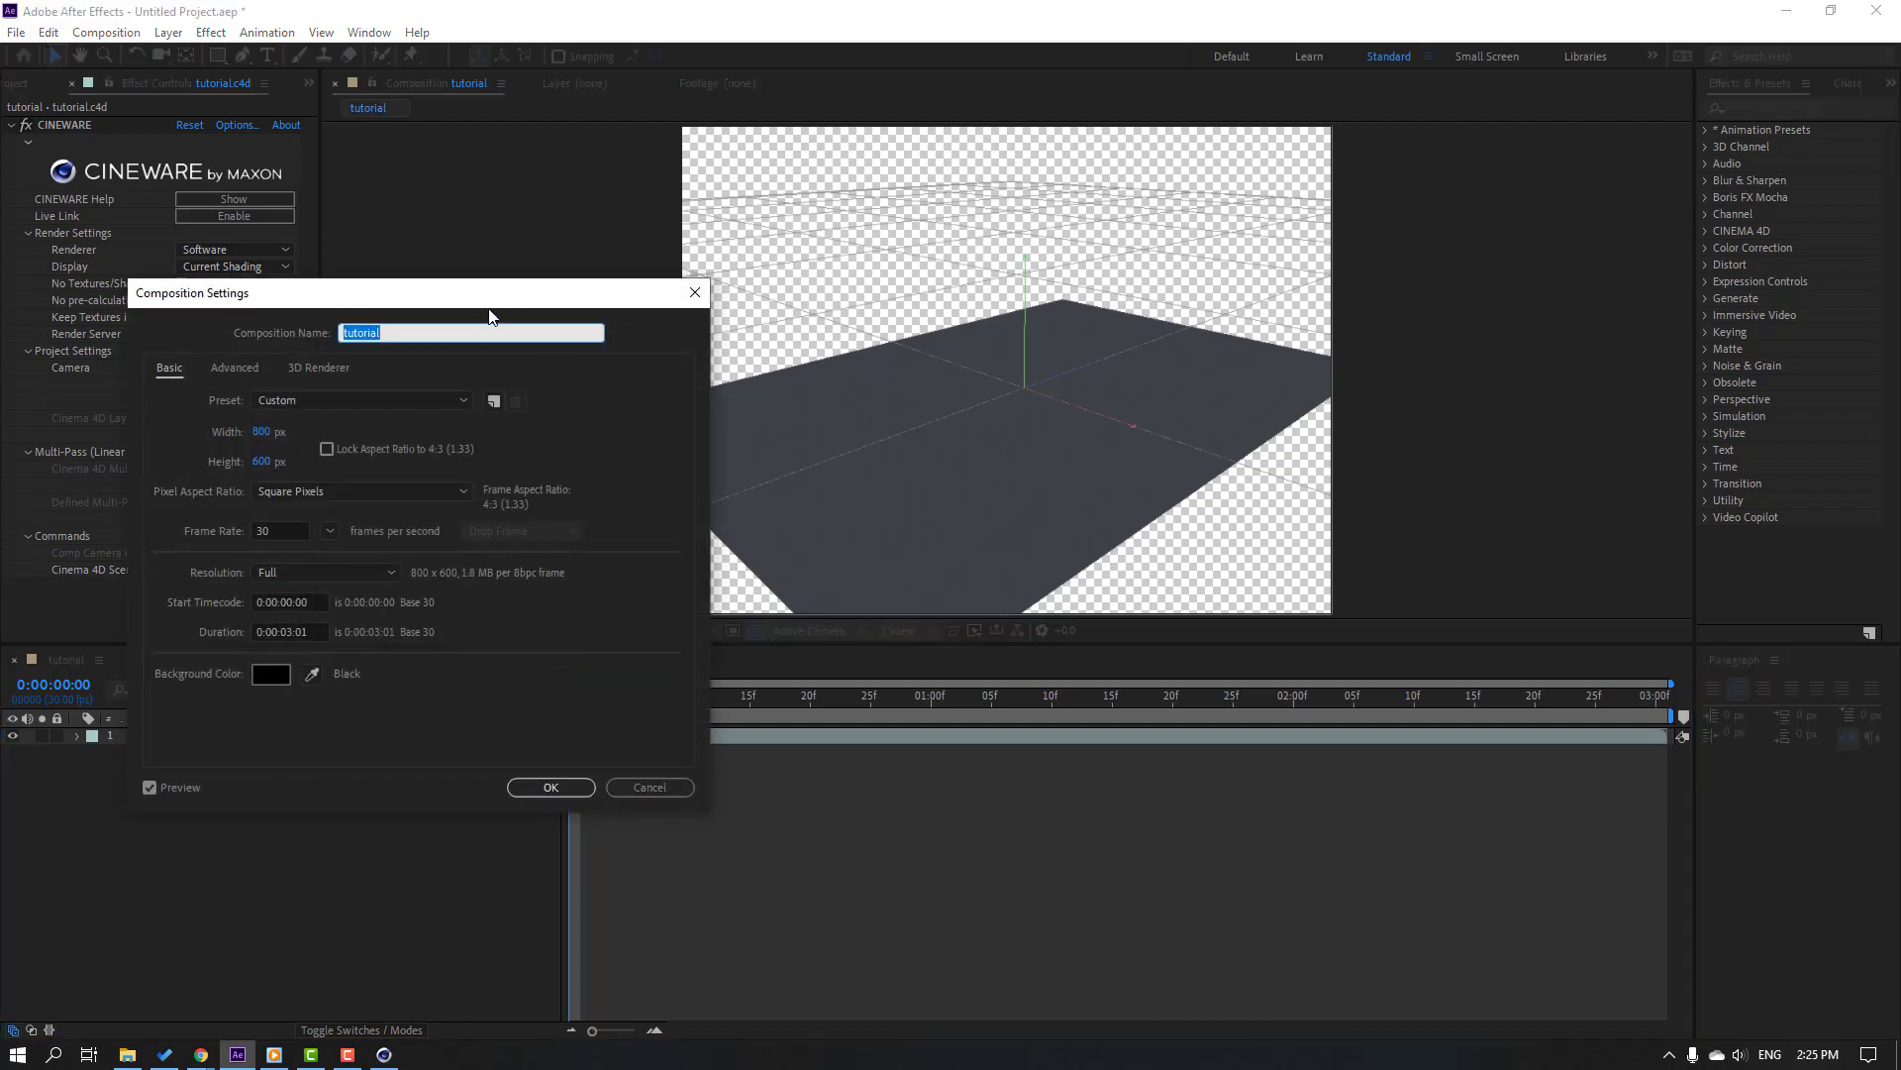
pyautogui.click(668, 429)
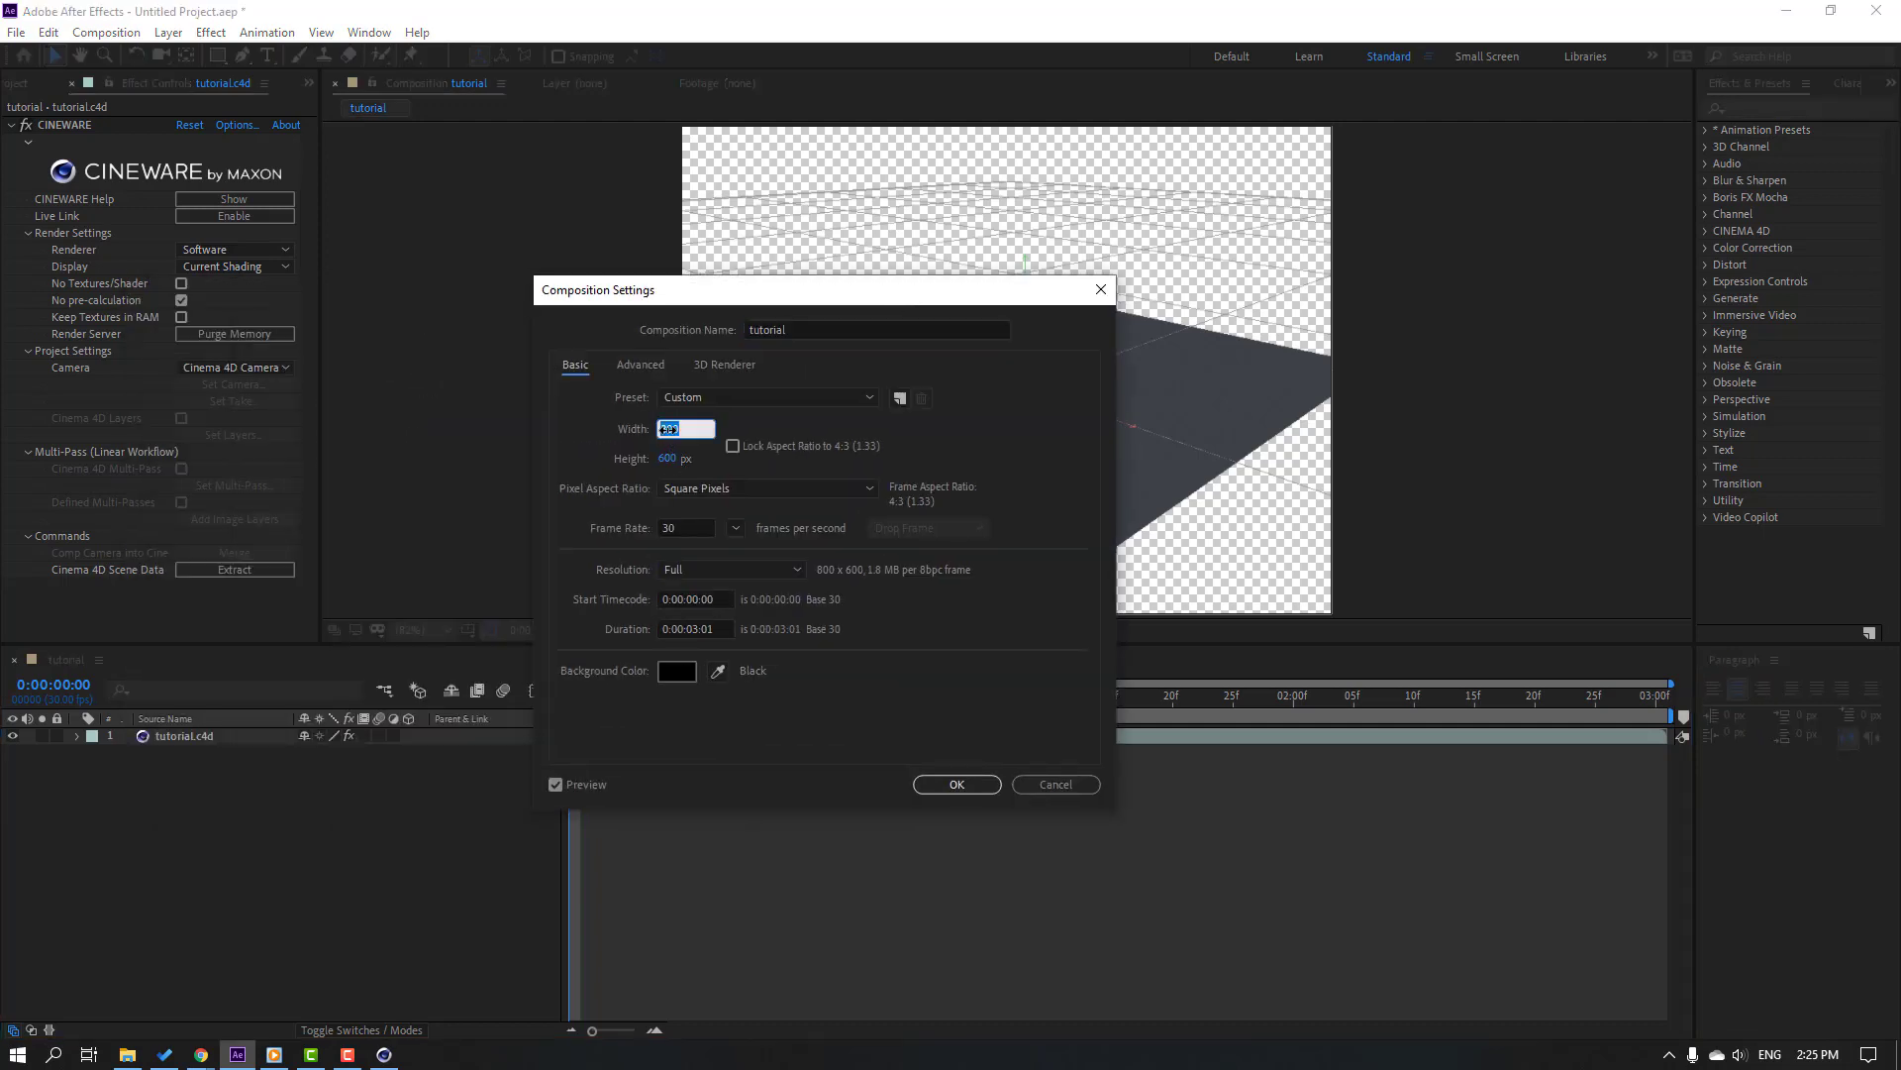
pyautogui.write('1920')
pyautogui.click(666, 458)
pyautogui.write('1080')
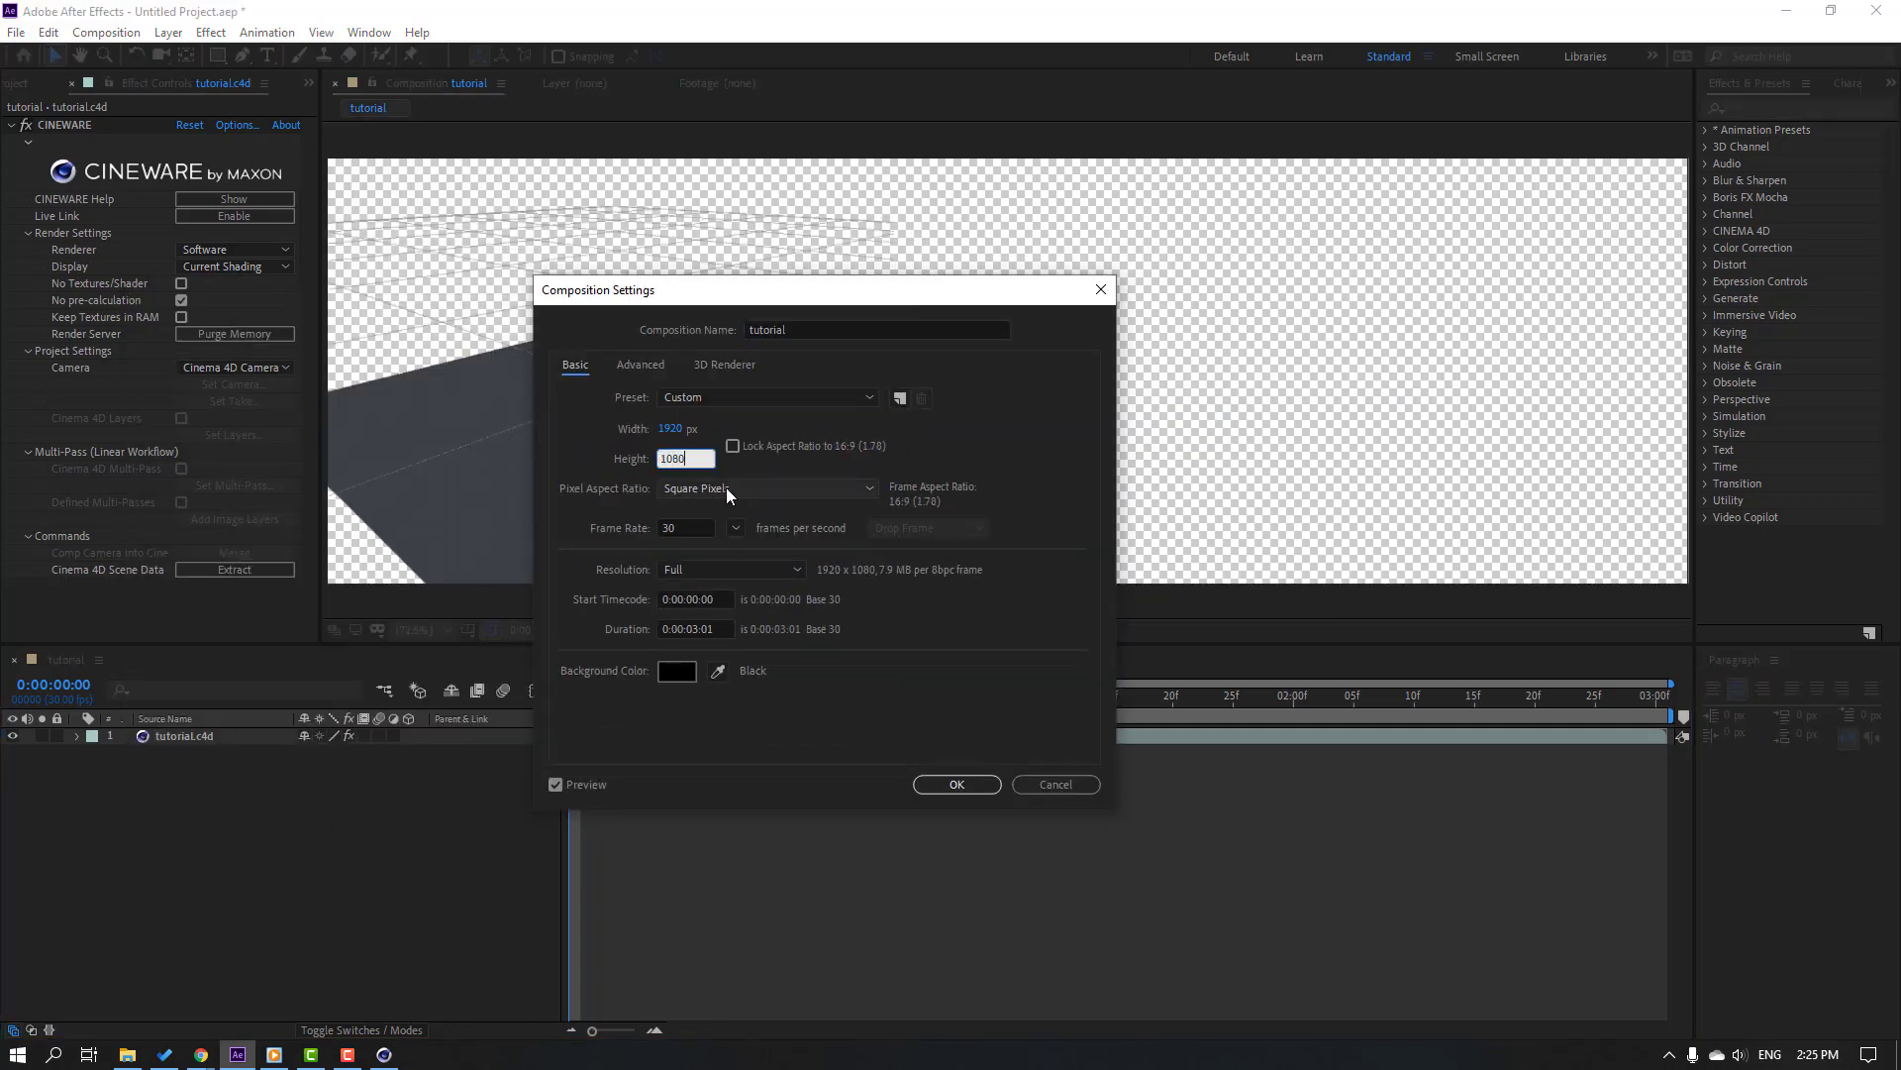
pyautogui.click(957, 783)
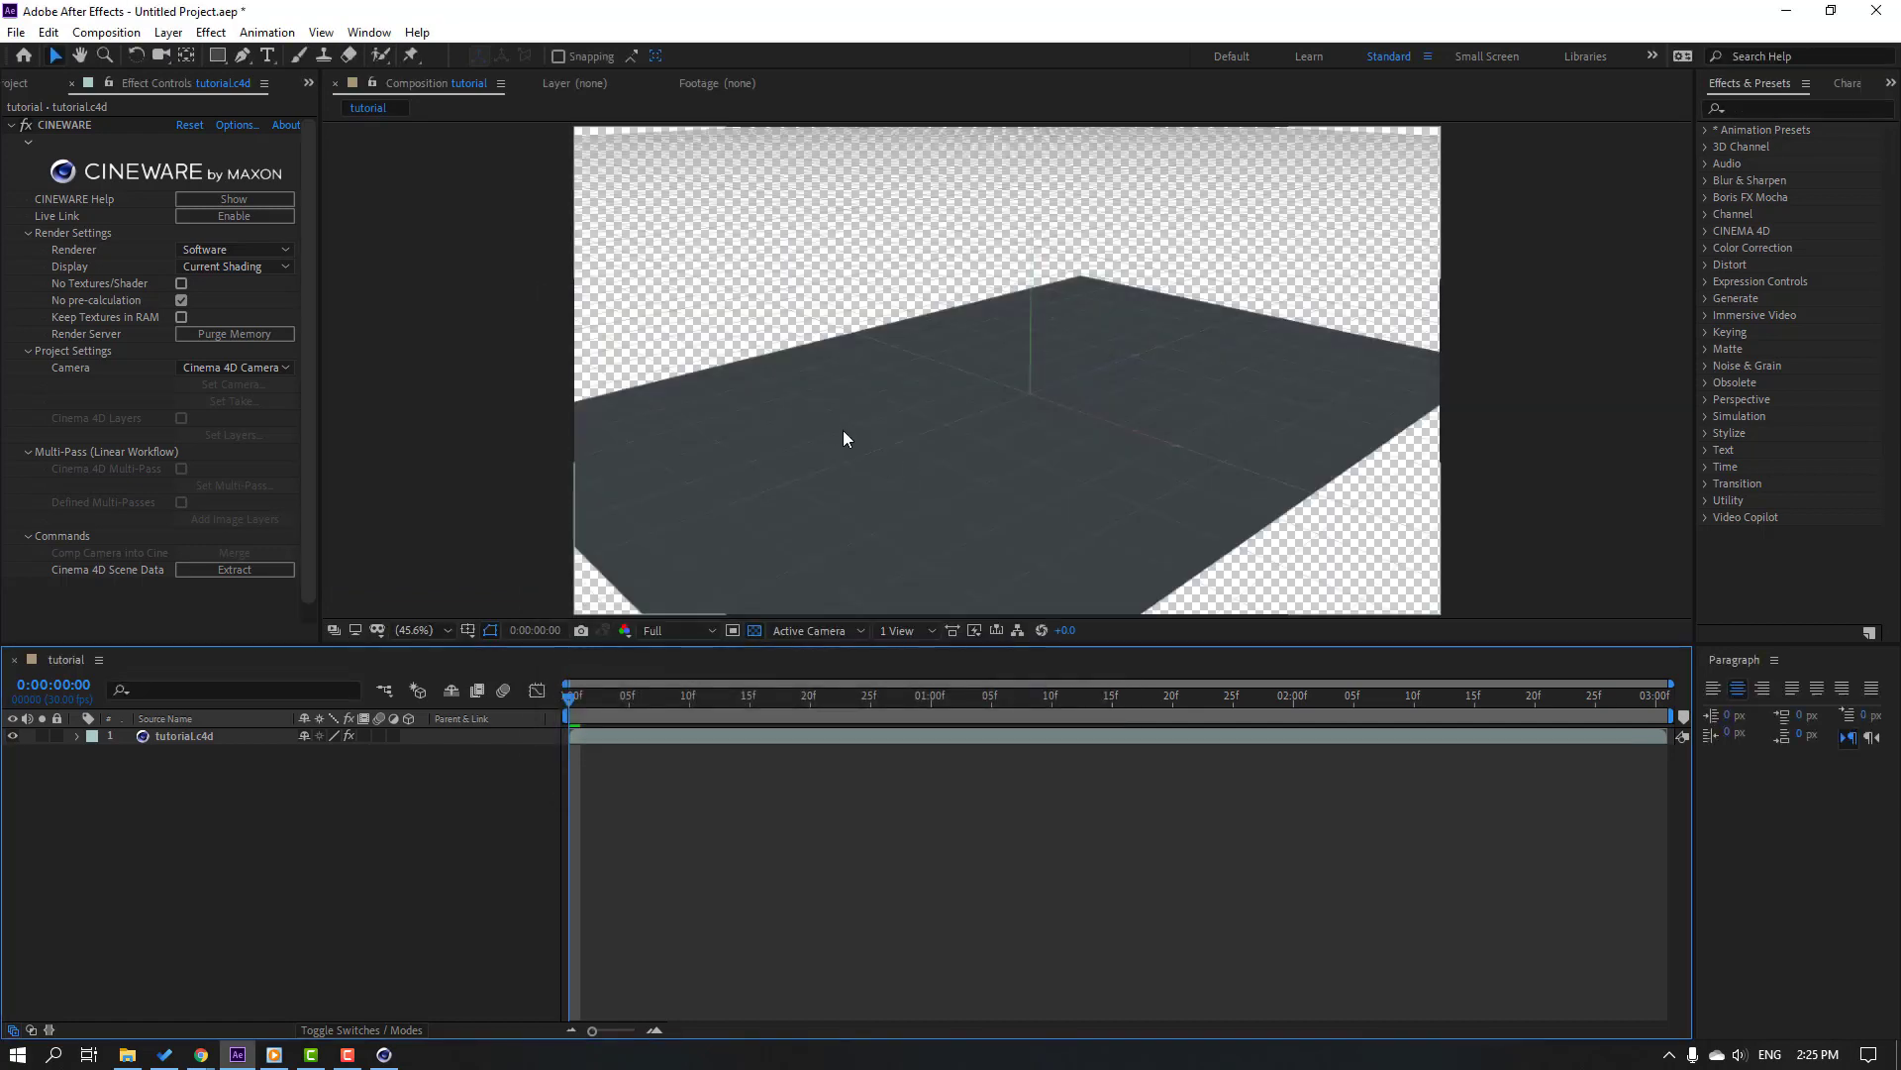
pyautogui.press('.')
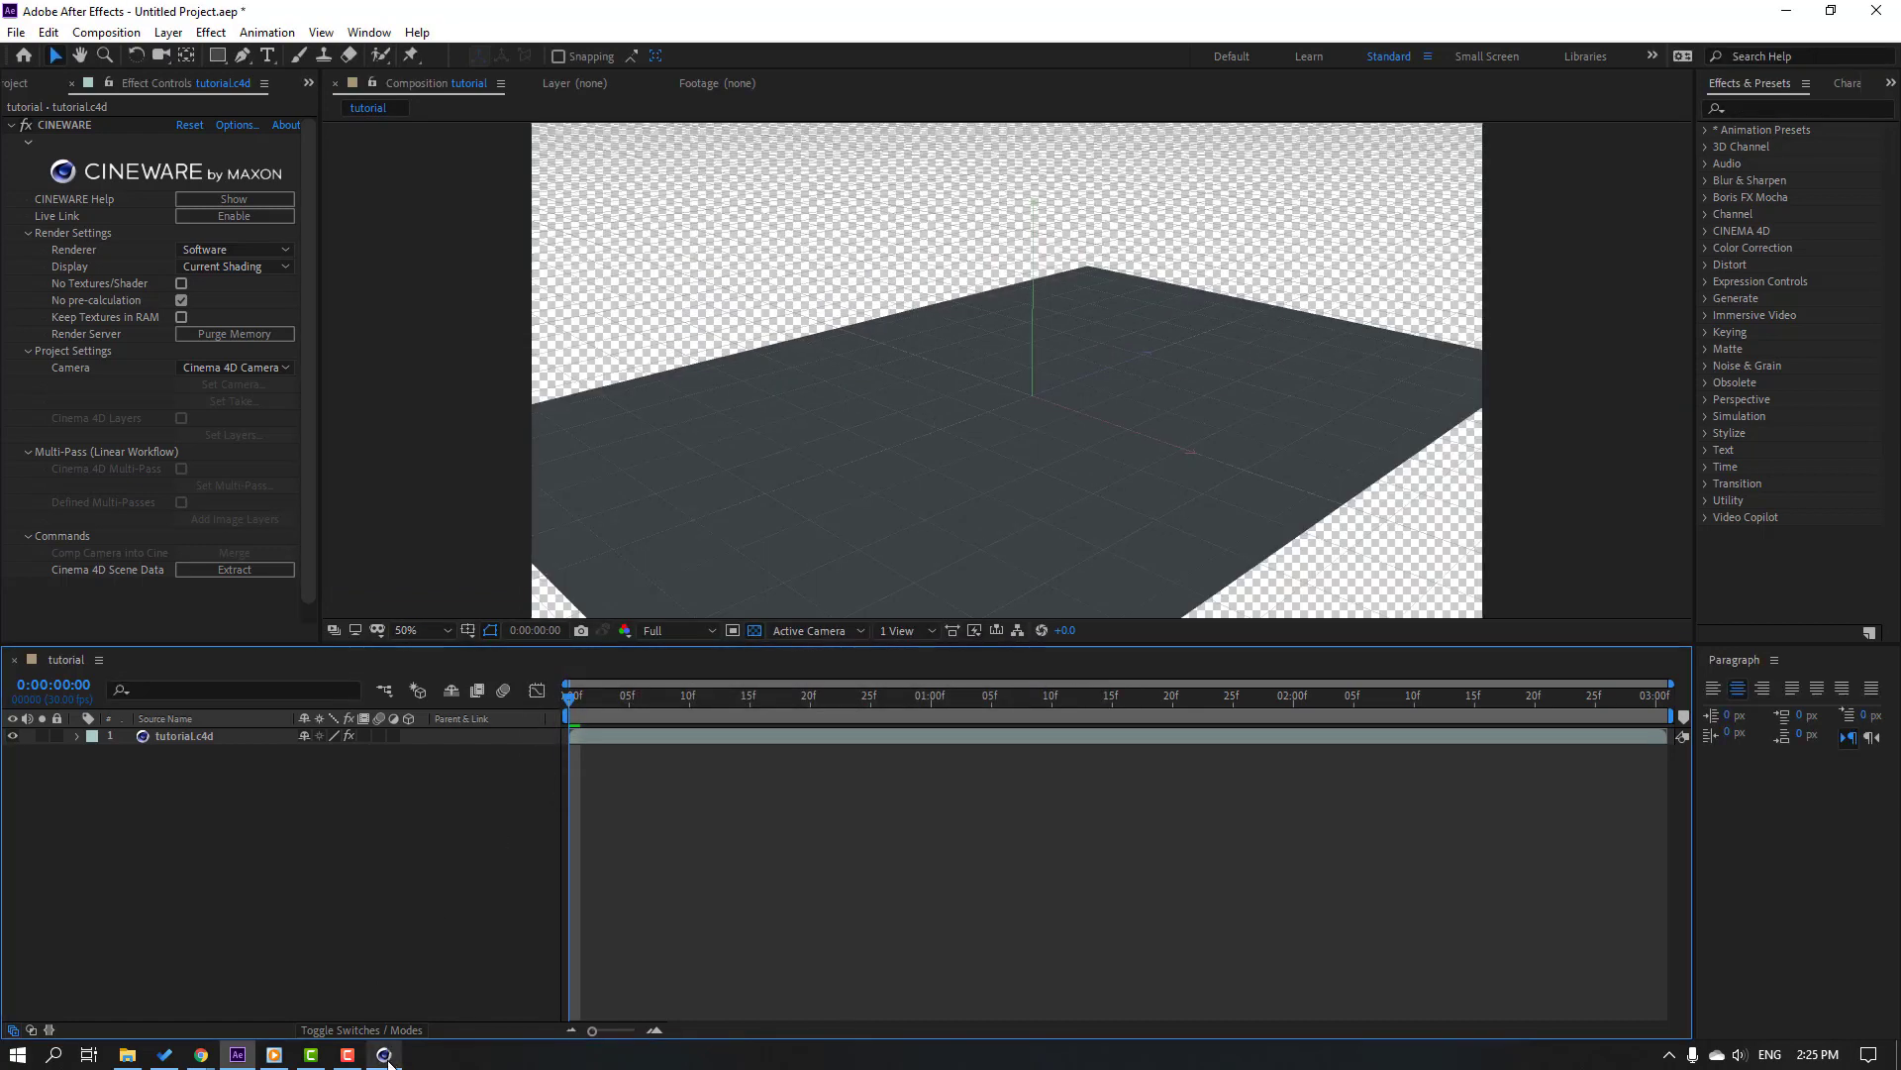
# - Add a 200 cm cube, raise it onto the plane and shift it off centre
pyautogui.click(385, 1055)
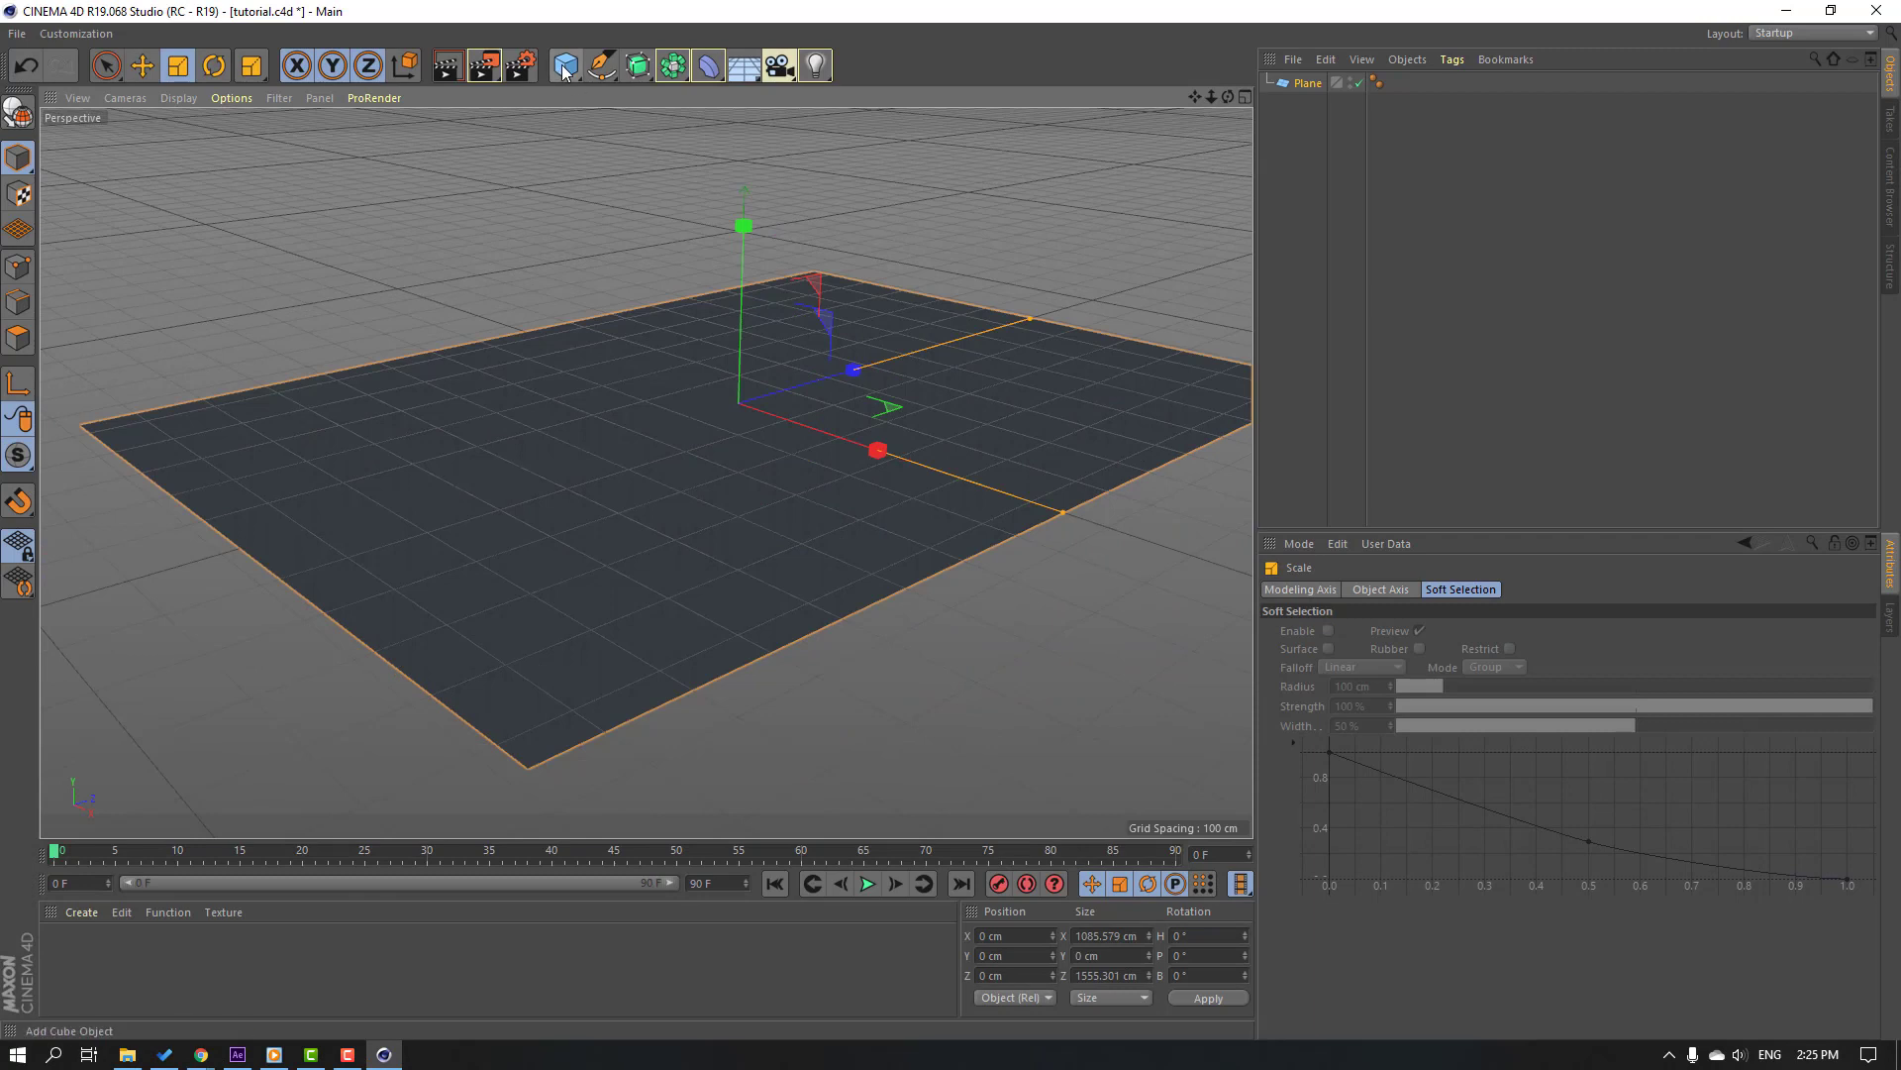
pyautogui.click(563, 70)
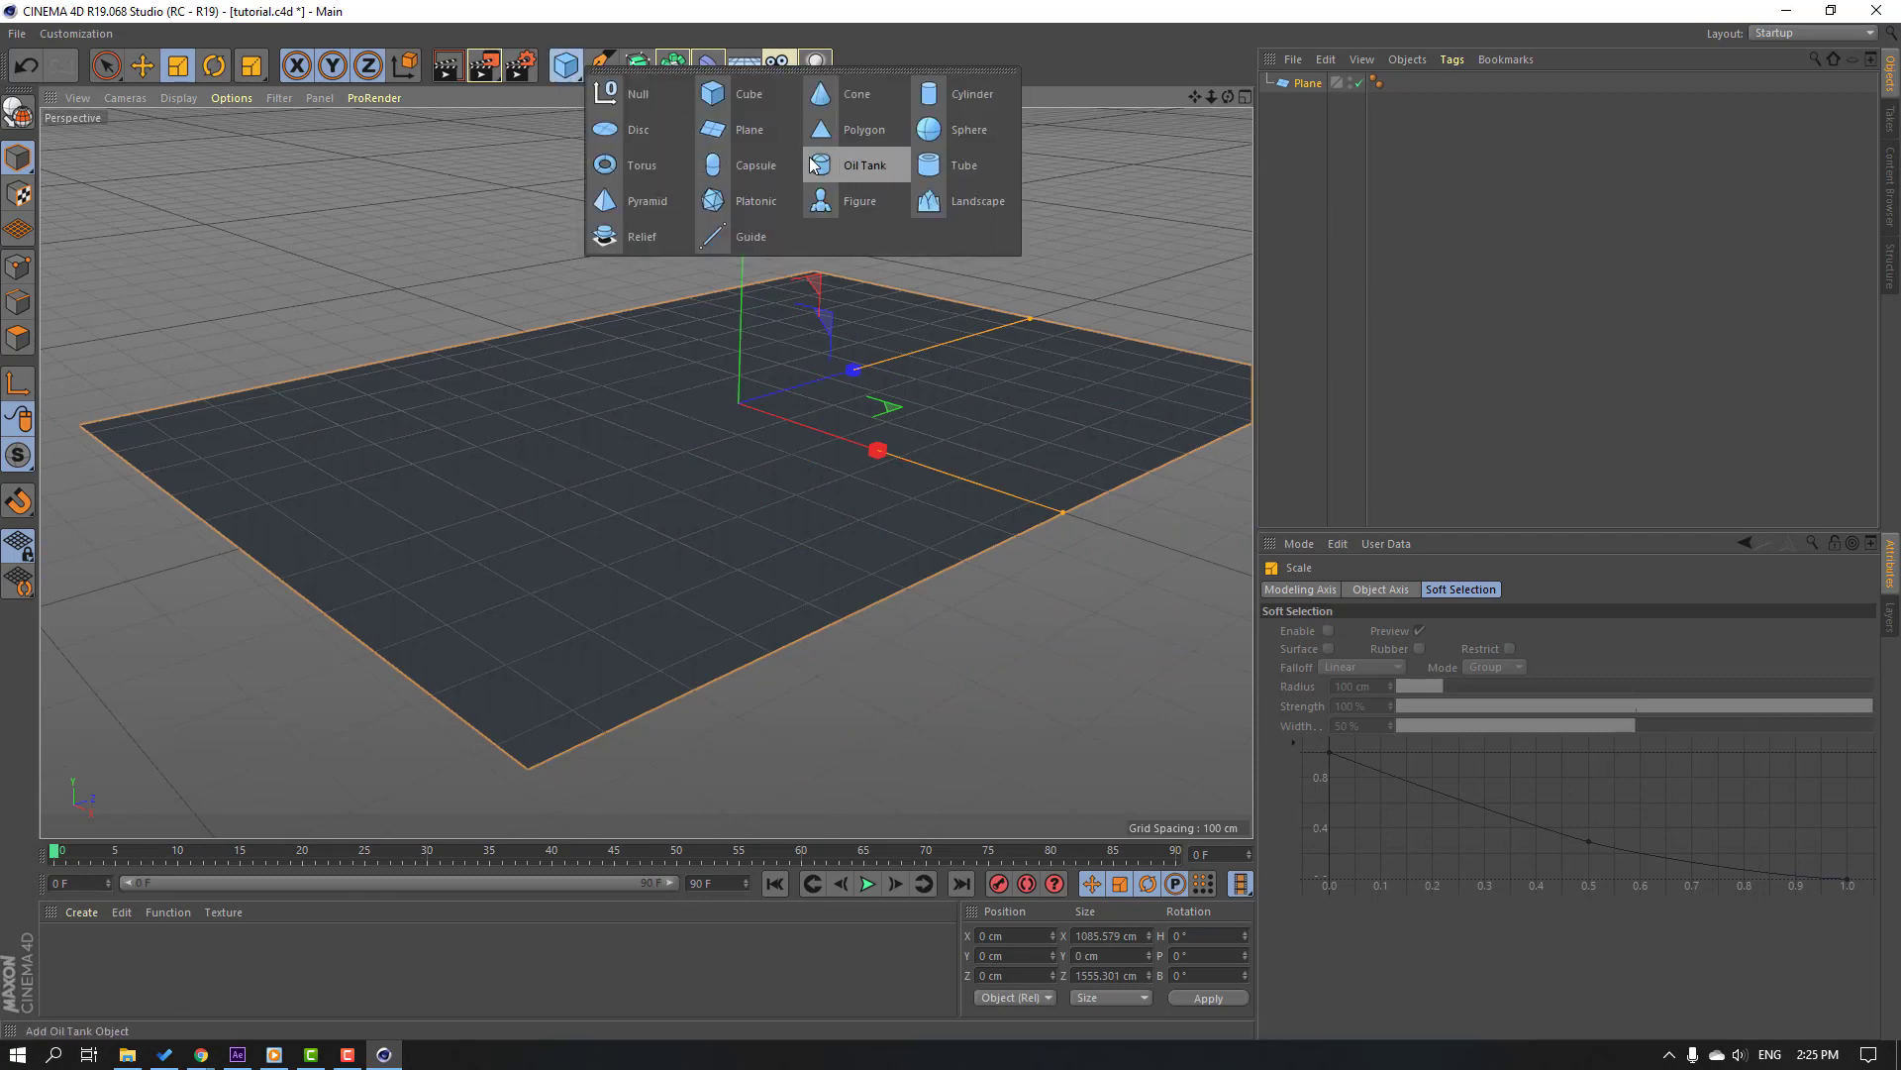
pyautogui.click(749, 99)
pyautogui.scroll(5, 719, 383)
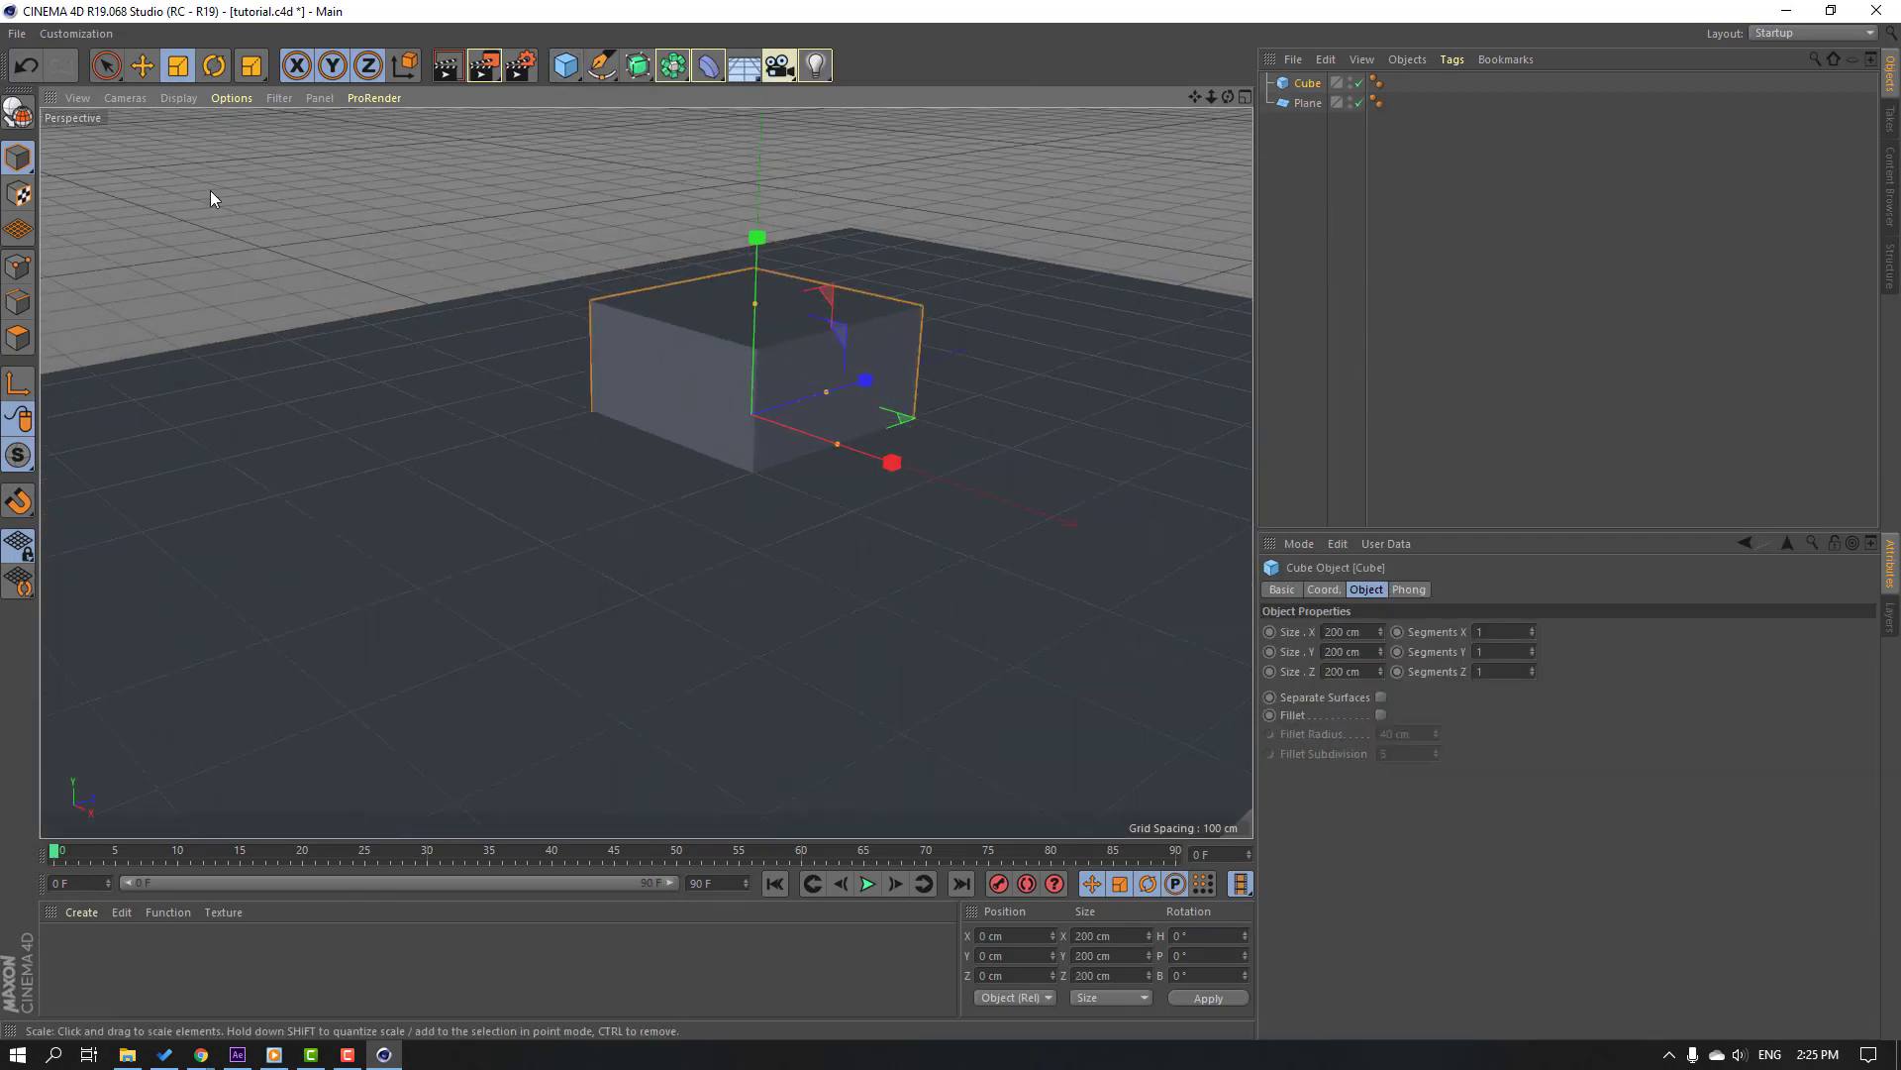
pyautogui.click(140, 70)
pyautogui.moveTo(777, 287); pyautogui.dragTo(746, 523)
pyautogui.moveTo(892, 376)
pyautogui.mouseDown()
pyautogui.moveTo(892, 435)
pyautogui.moveTo(837, 438)
pyautogui.moveTo(923, 367)
pyautogui.mouseUp()
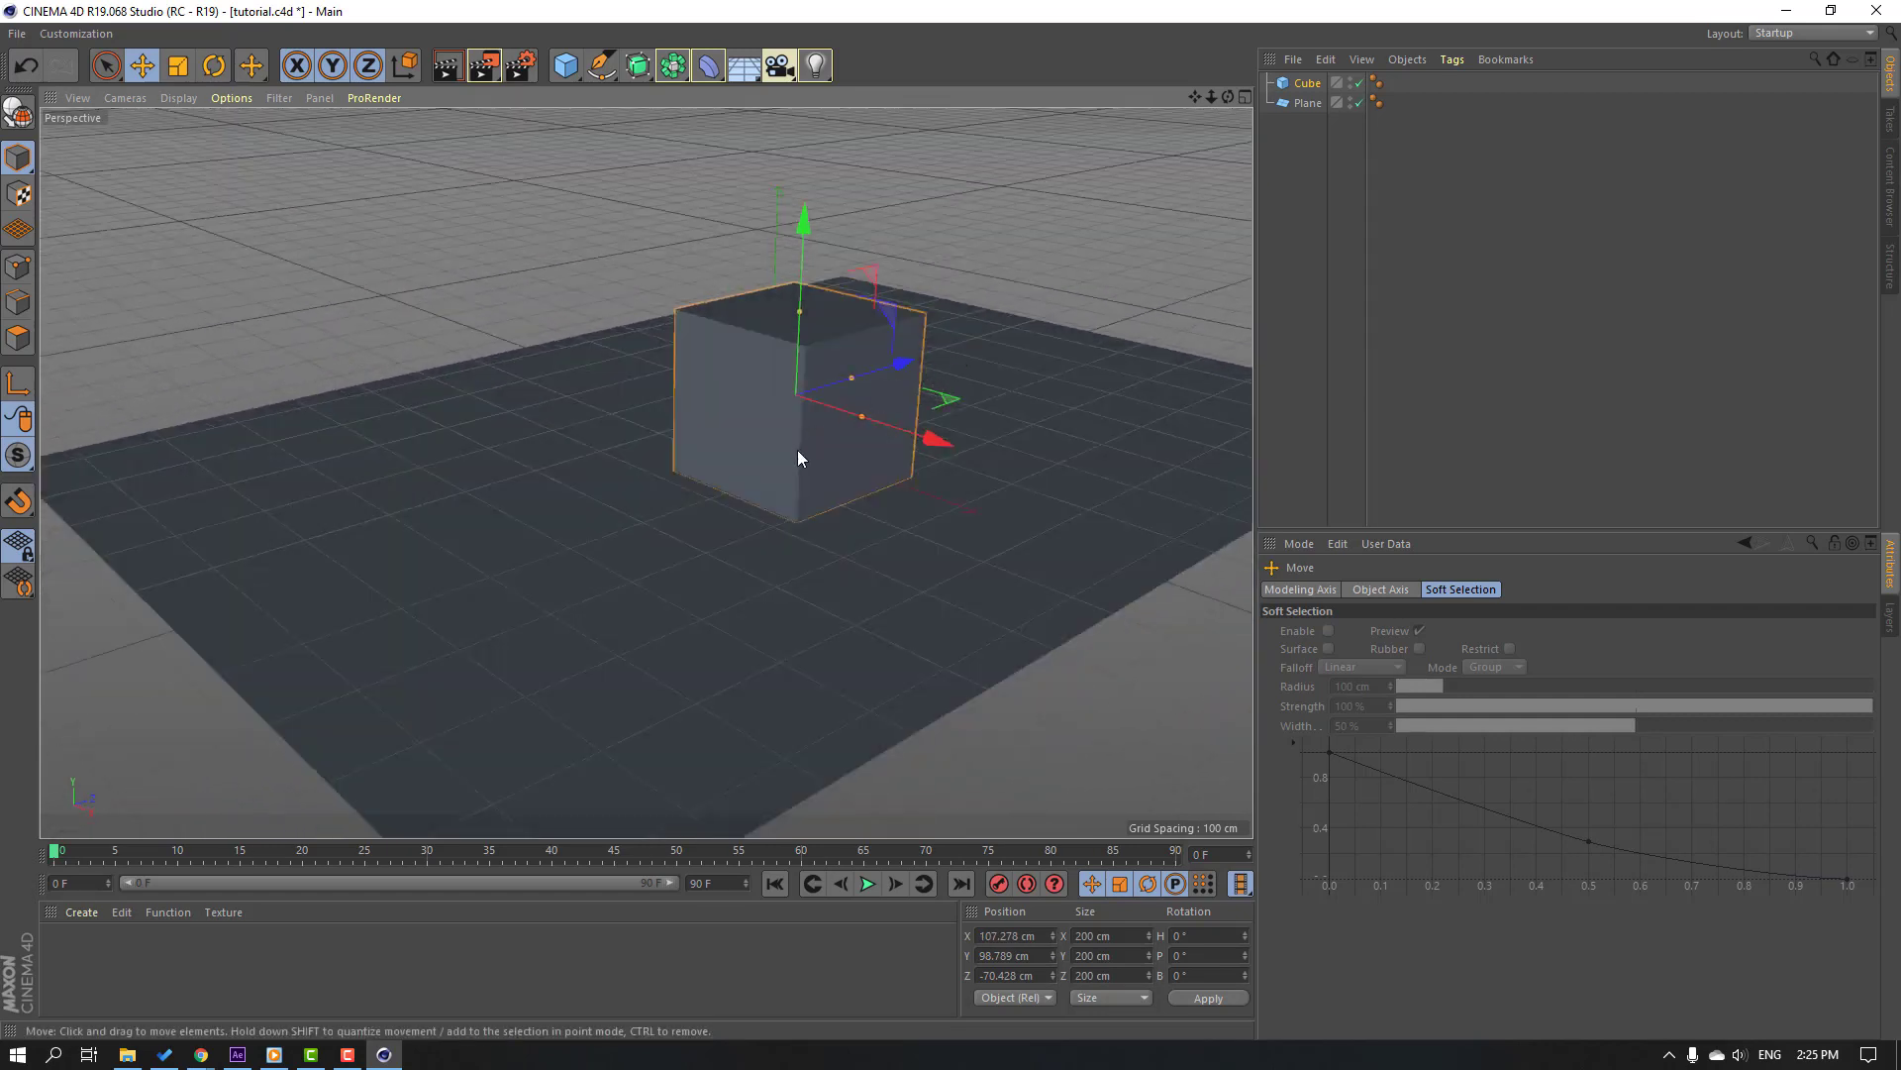
pyautogui.keyDown('alt'); pyautogui.moveTo(798, 450); pyautogui.dragTo(740, 453); pyautogui.keyUp('alt')
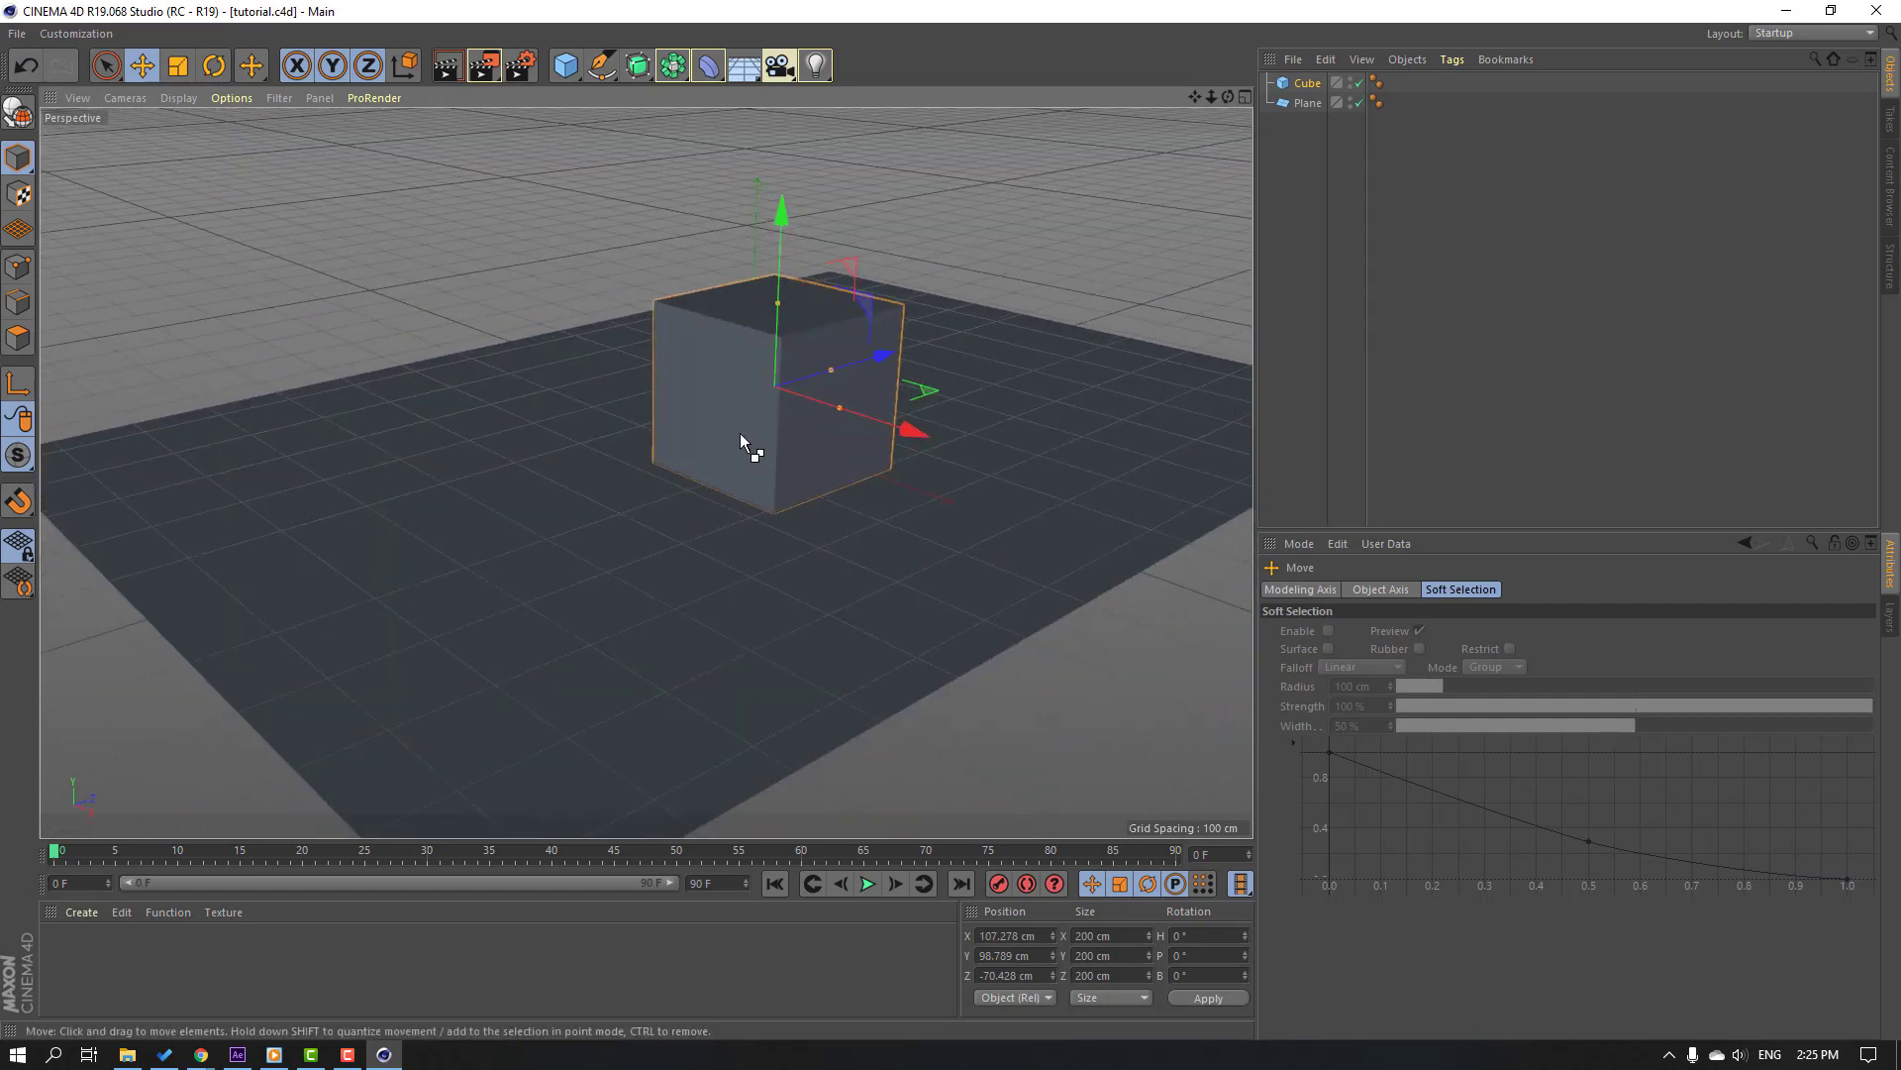
# - Switch the Cineware renderer from Software to Standard (Draft)
pyautogui.click(238, 1054)
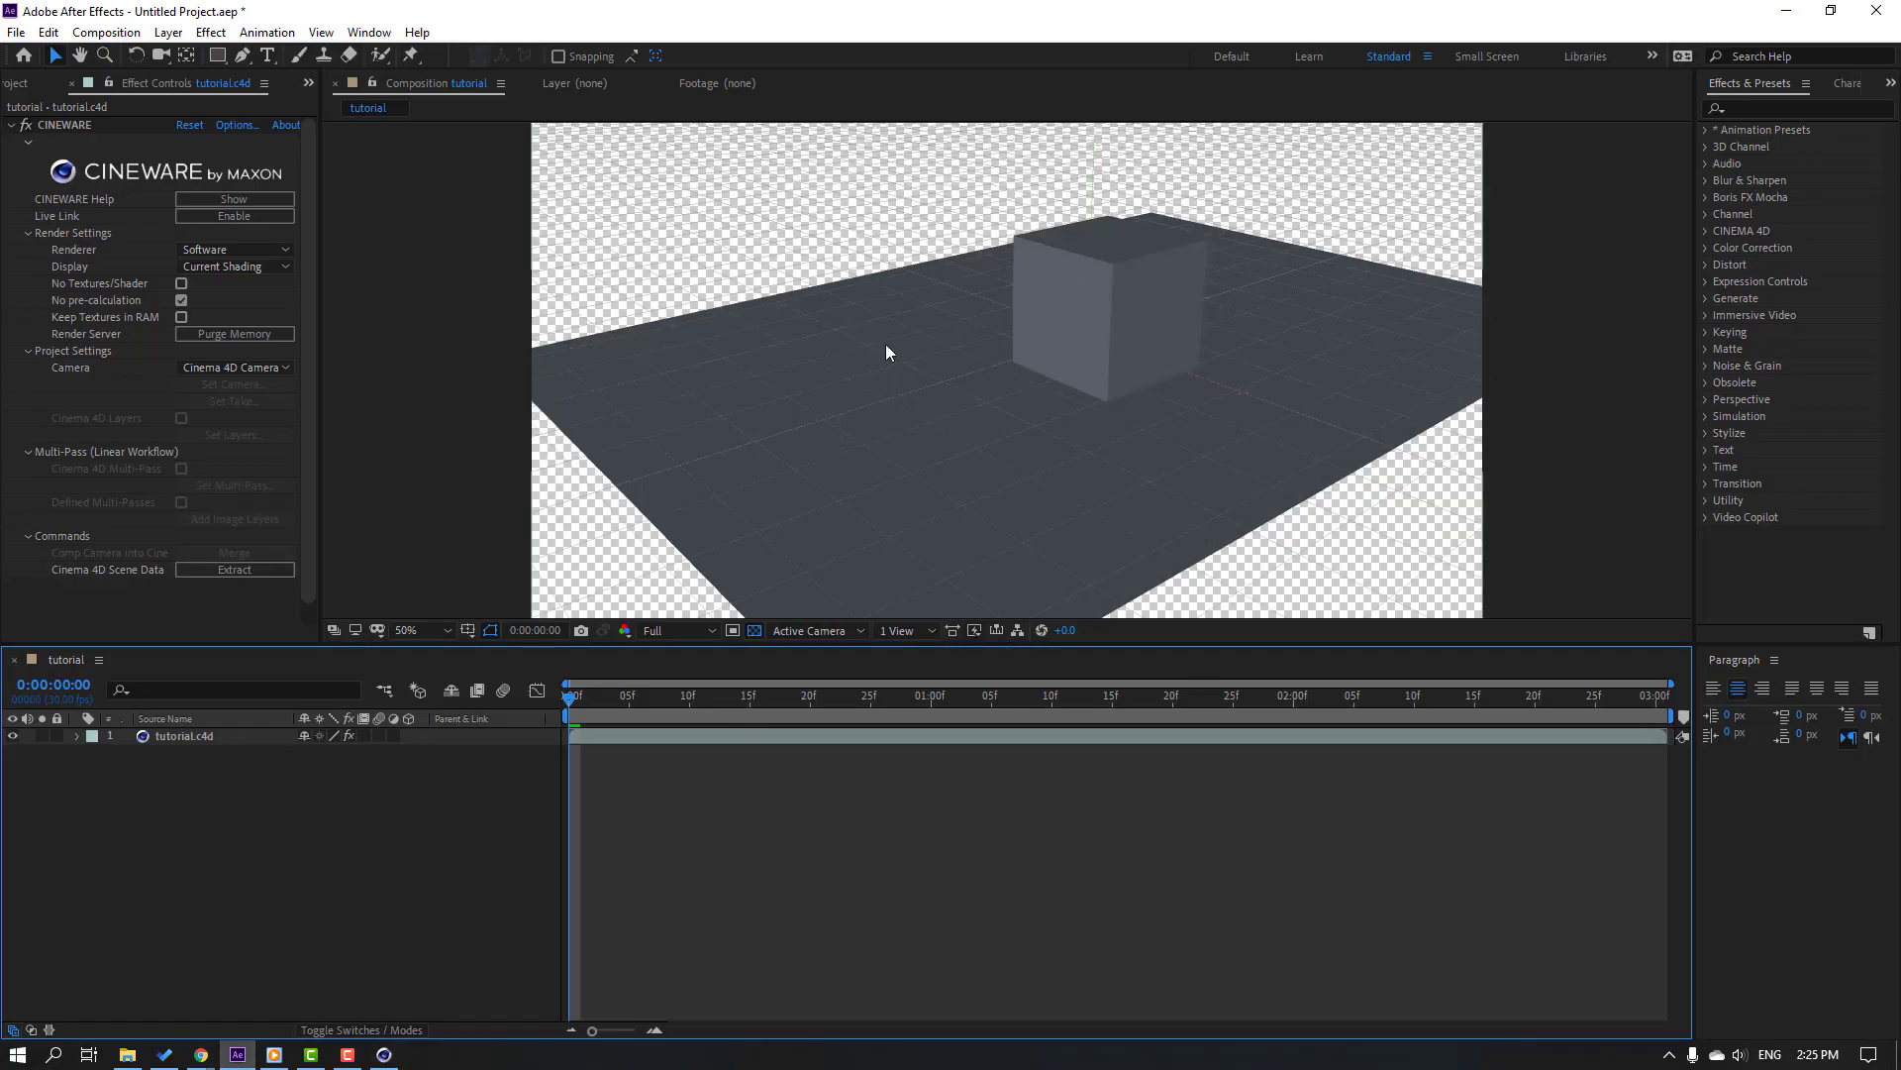
pyautogui.click(219, 252)
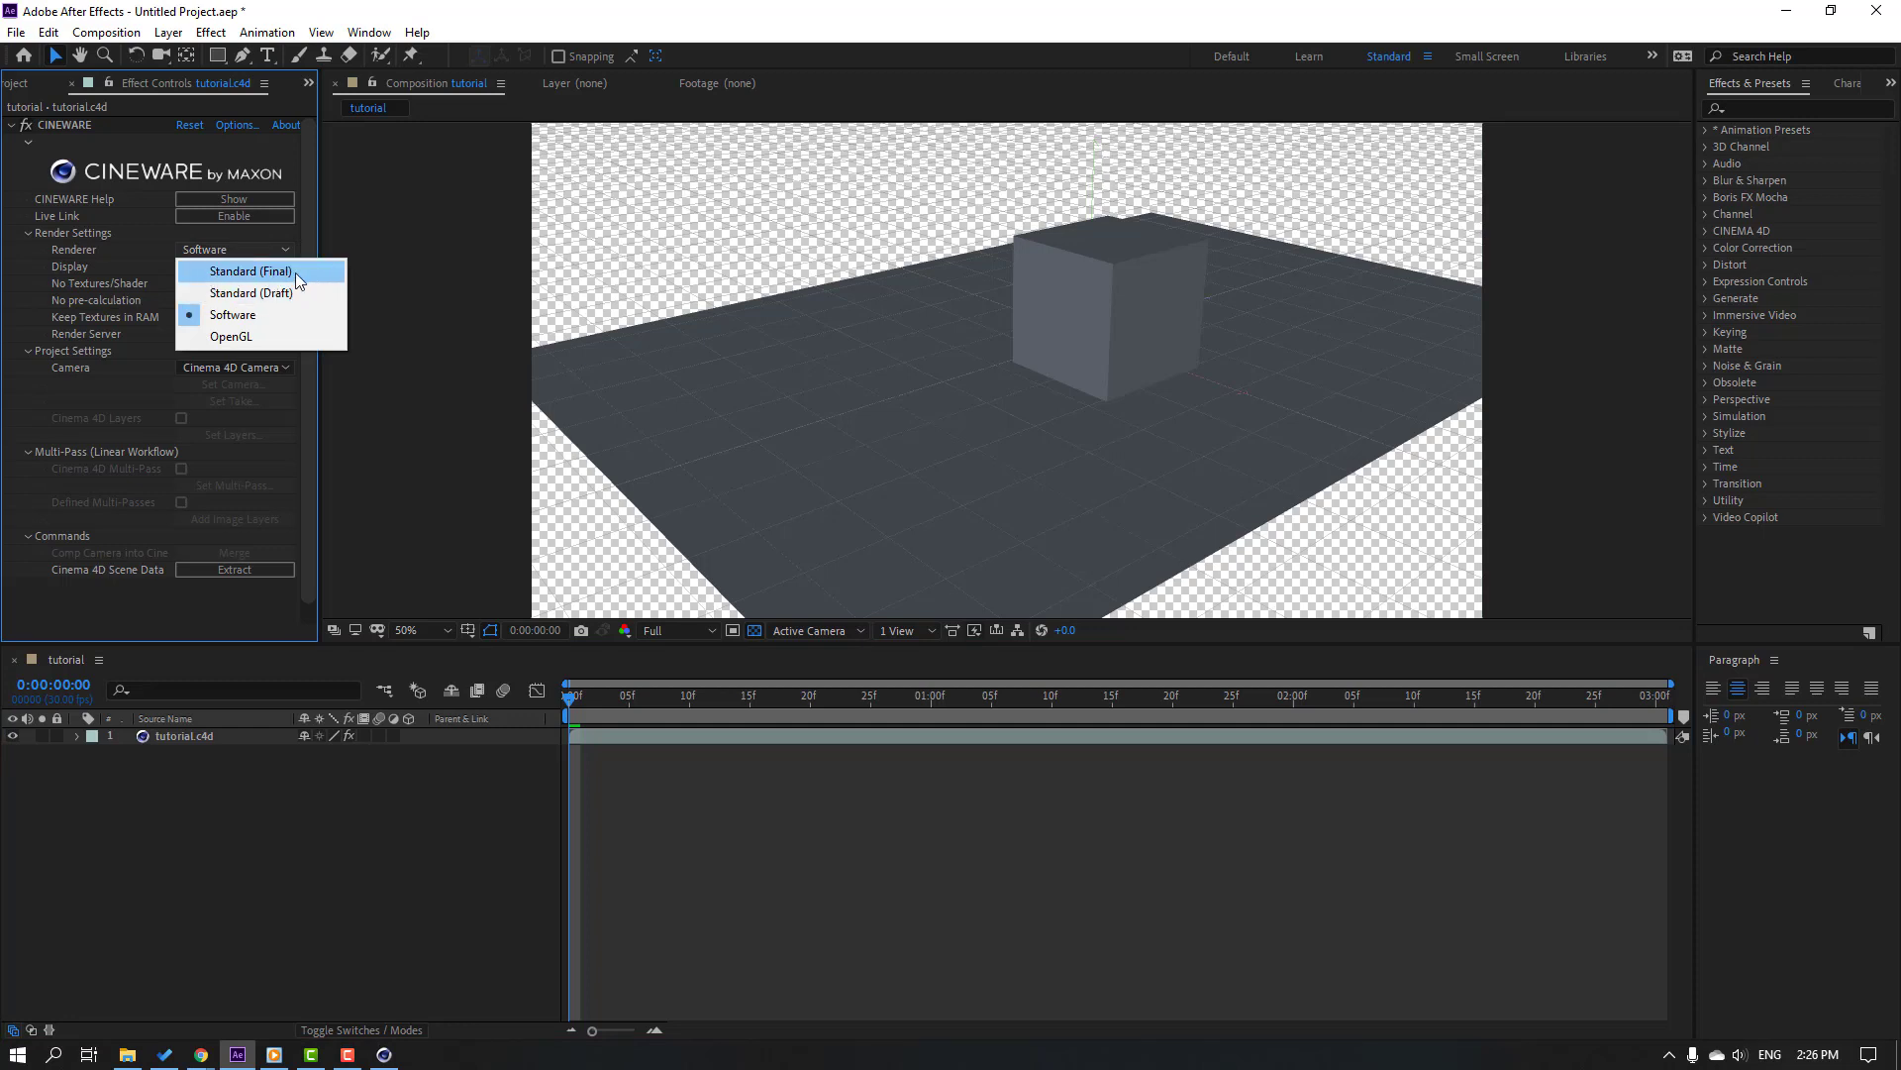
pyautogui.click(252, 293)
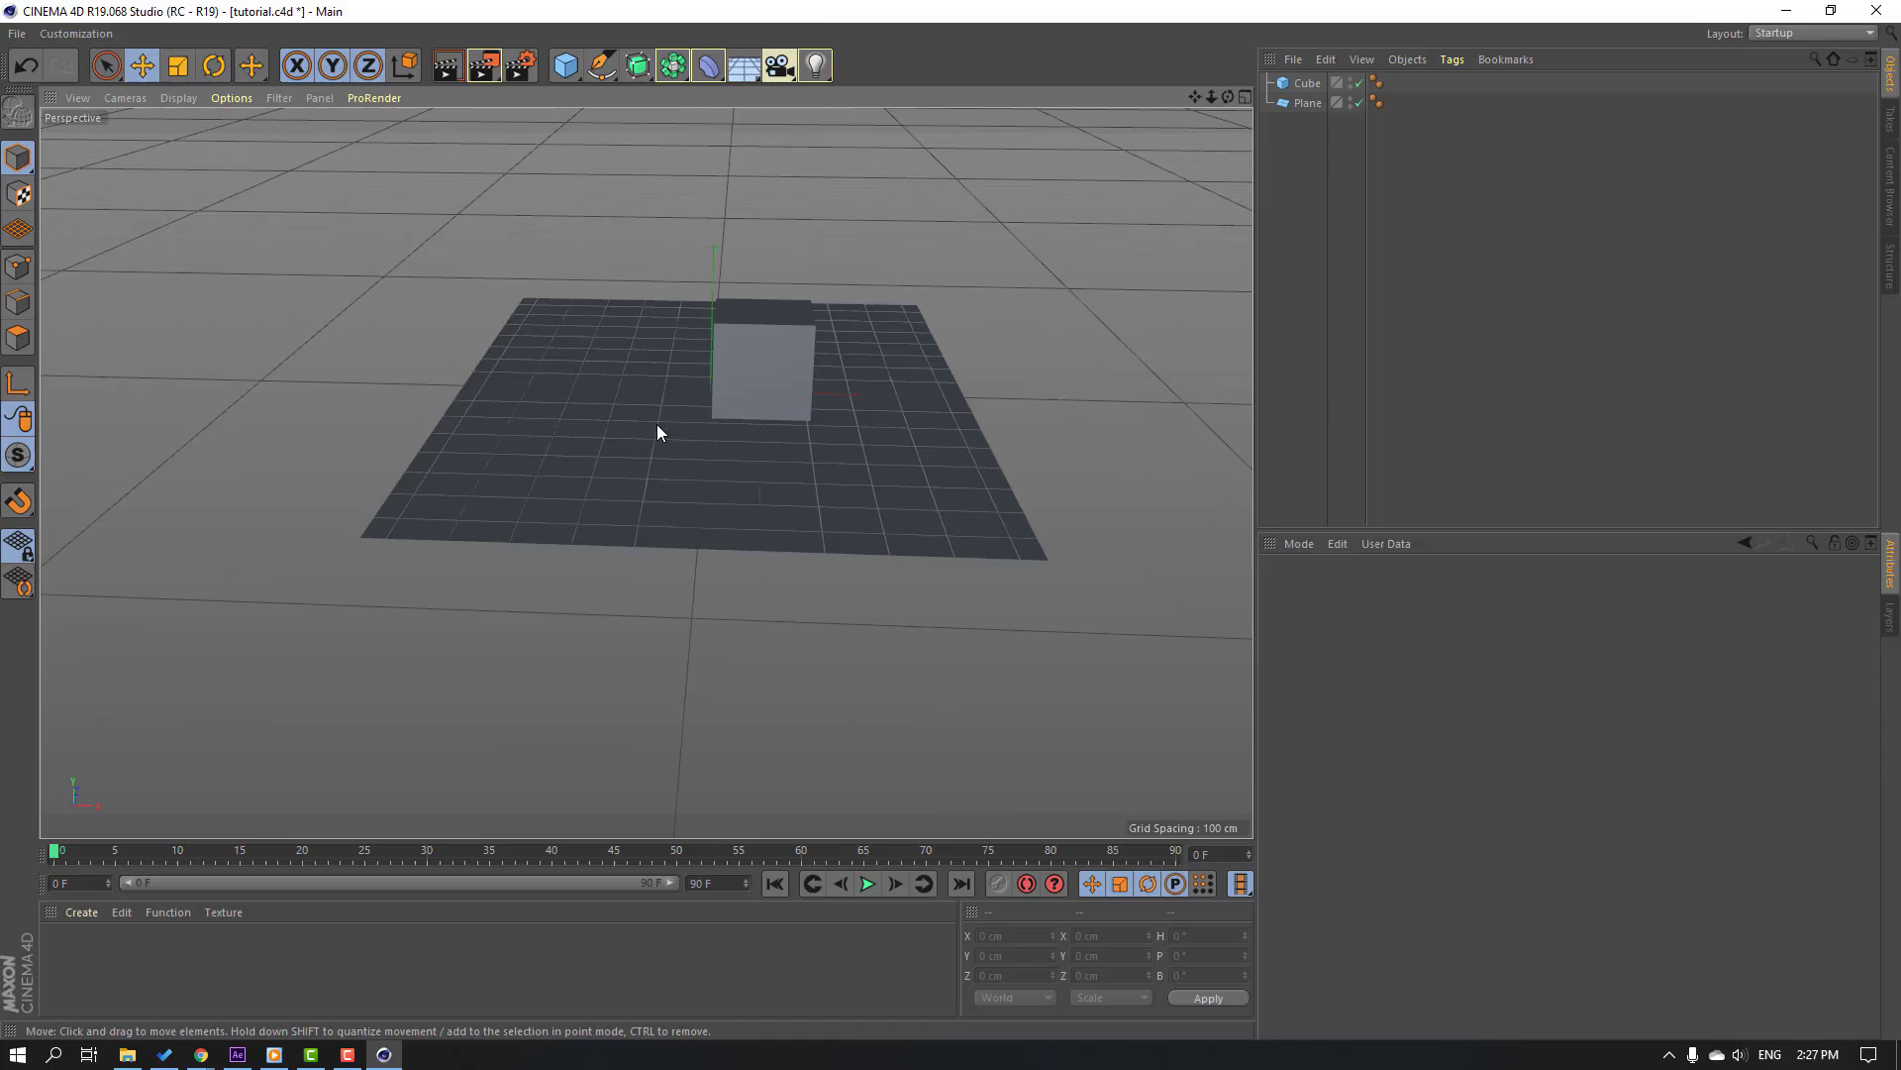
# - Move the cube to X -375 cm and record its position keyframe at frame 0
pyautogui.keyDown('alt'); pyautogui.moveTo(657, 424); pyautogui.dragTo(734, 348); pyautogui.keyUp('alt')
pyautogui.click(740, 342)
pyautogui.scroll(5, 768, 415)
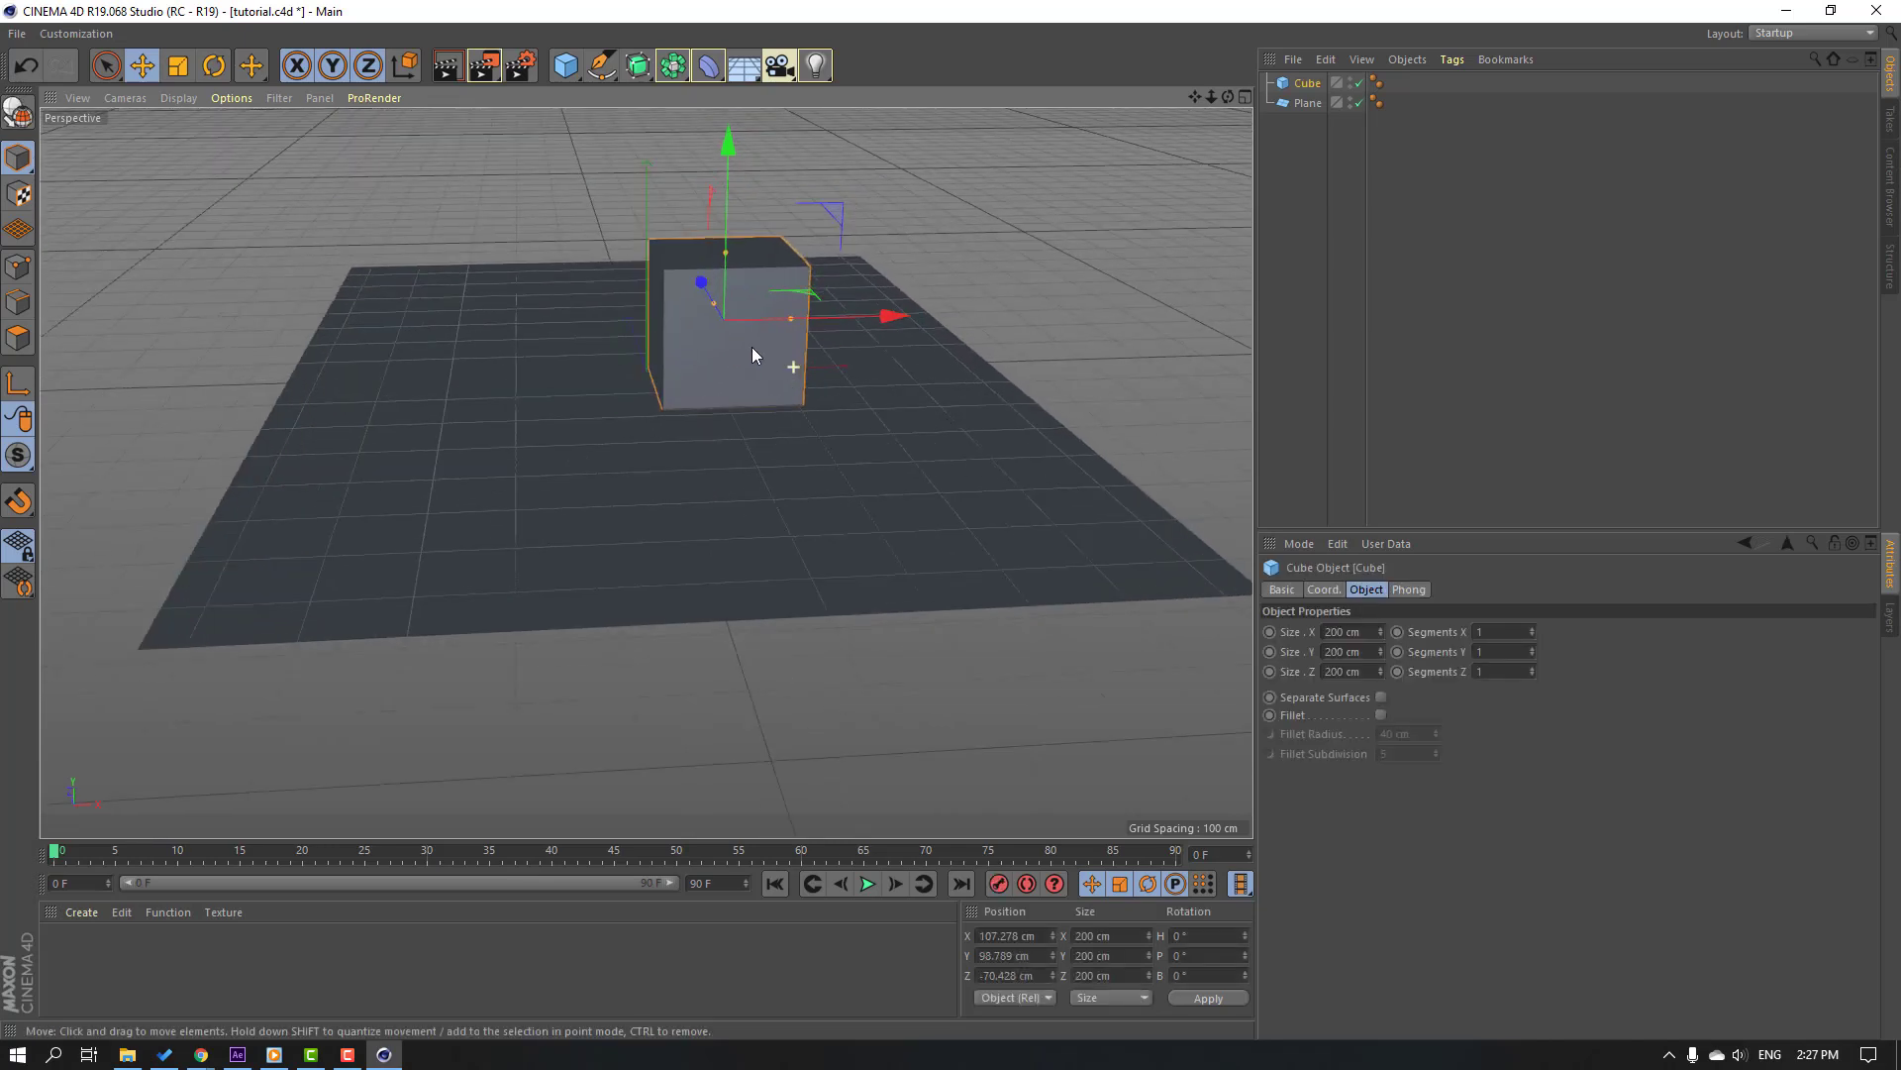
pyautogui.moveTo(827, 377); pyautogui.dragTo(499, 379)
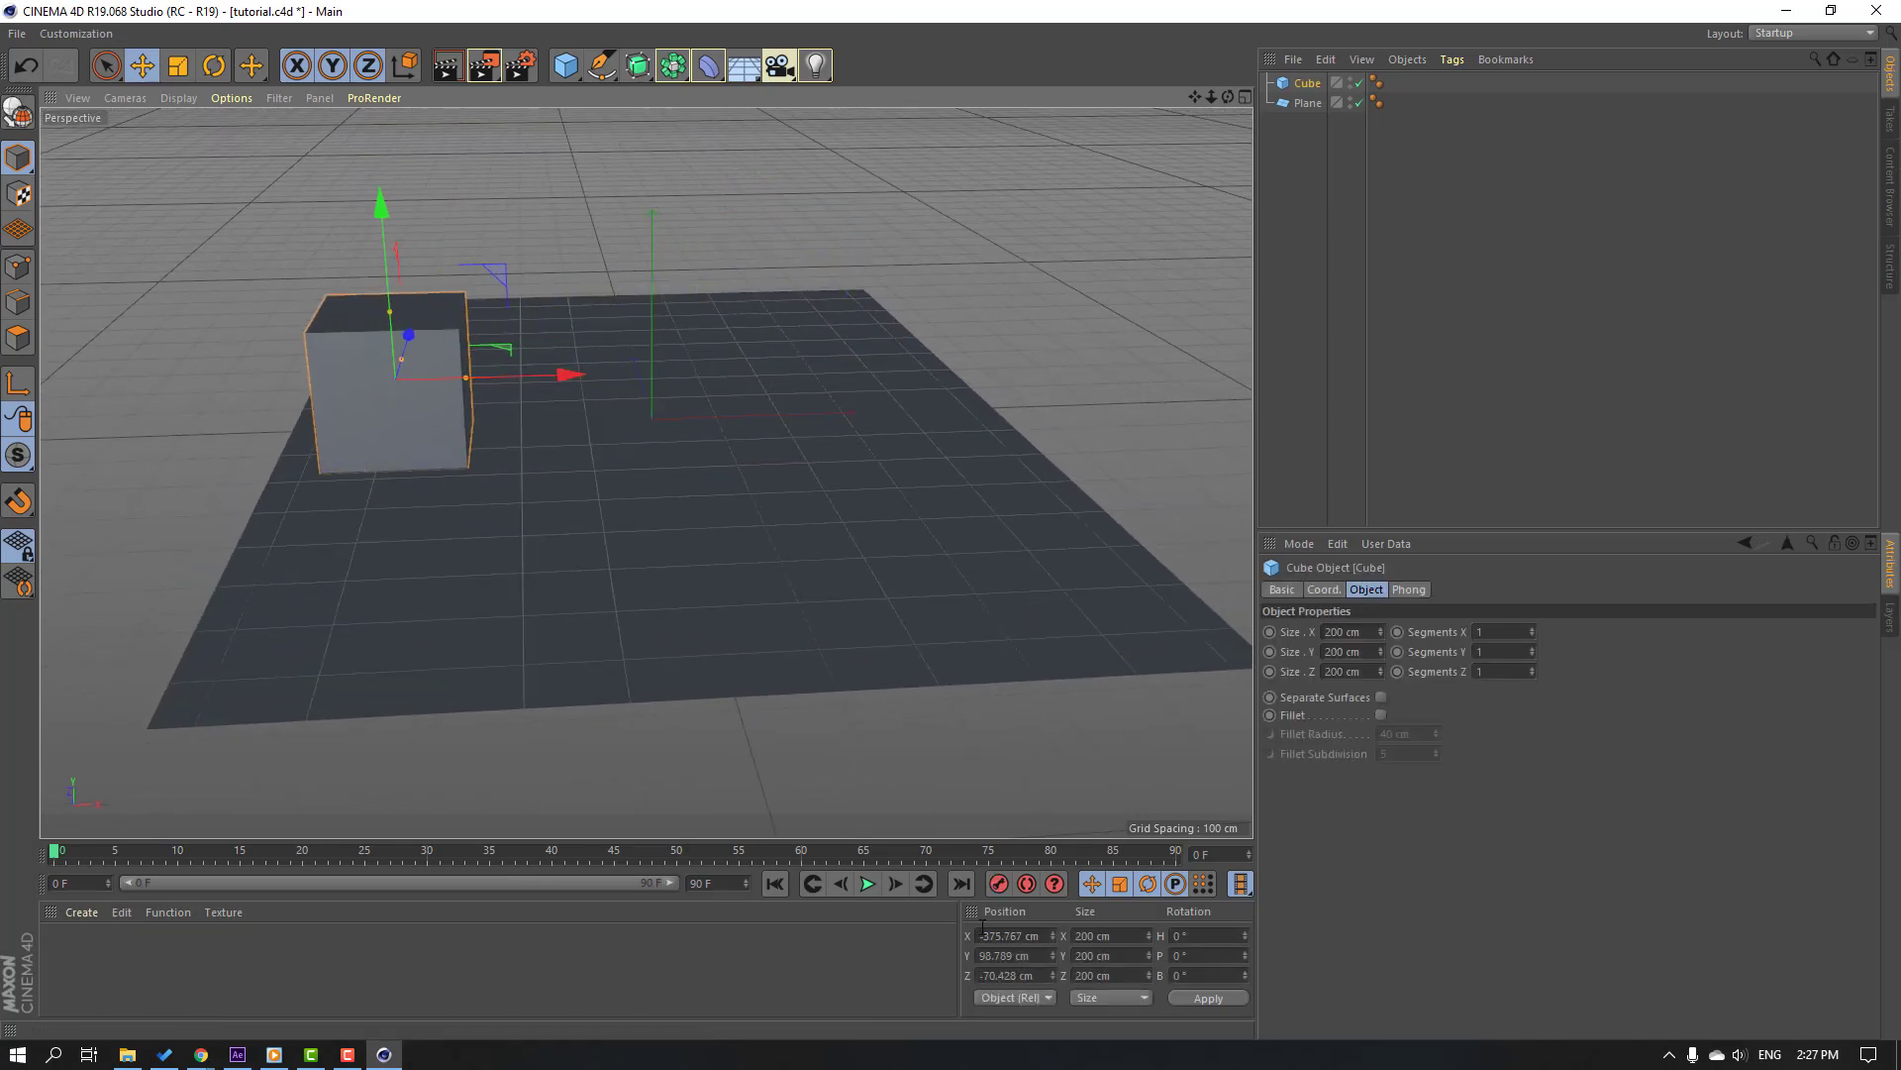
pyautogui.click(999, 884)
# - At frame 50, move the cube to X 305 cm and record another keyframe
pyautogui.moveTo(54, 857); pyautogui.dragTo(116, 855)
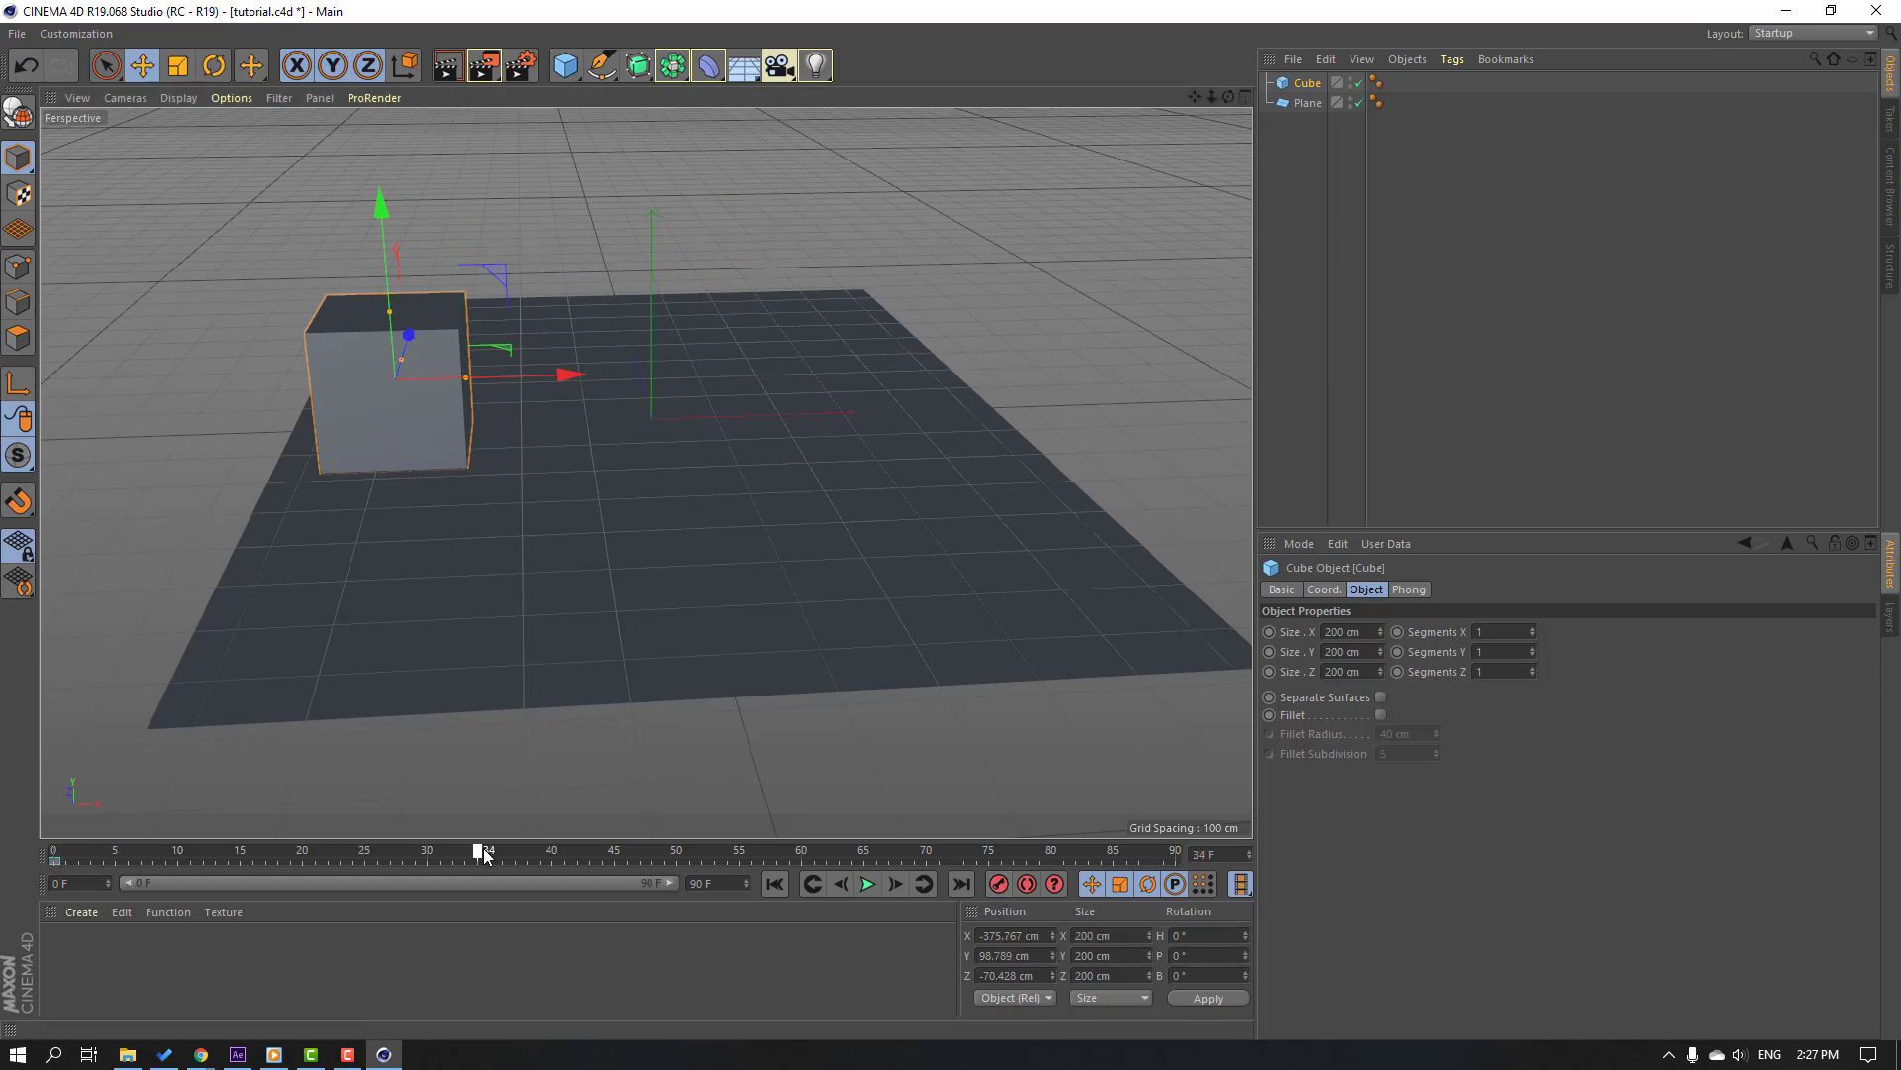
pyautogui.moveTo(663, 871); pyautogui.dragTo(678, 859)
pyautogui.moveTo(508, 386); pyautogui.dragTo(967, 378)
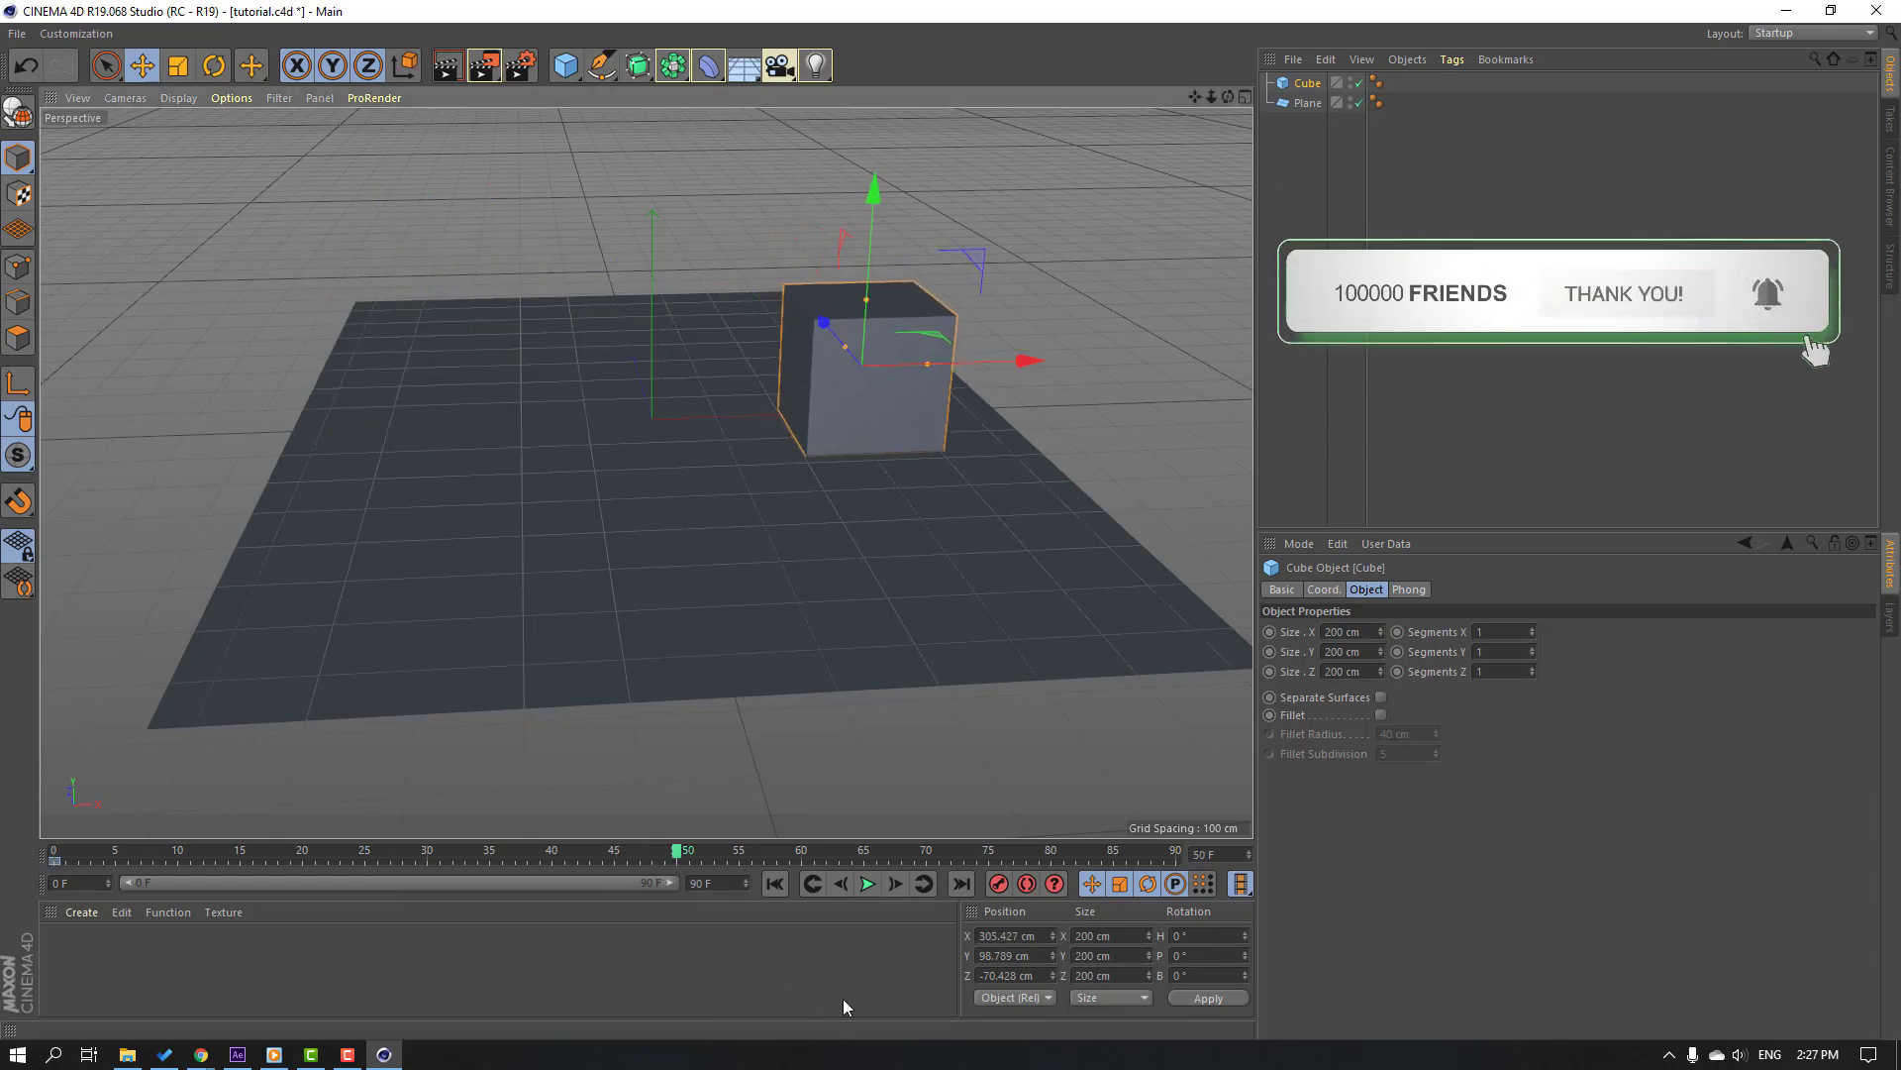
pyautogui.click(998, 883)
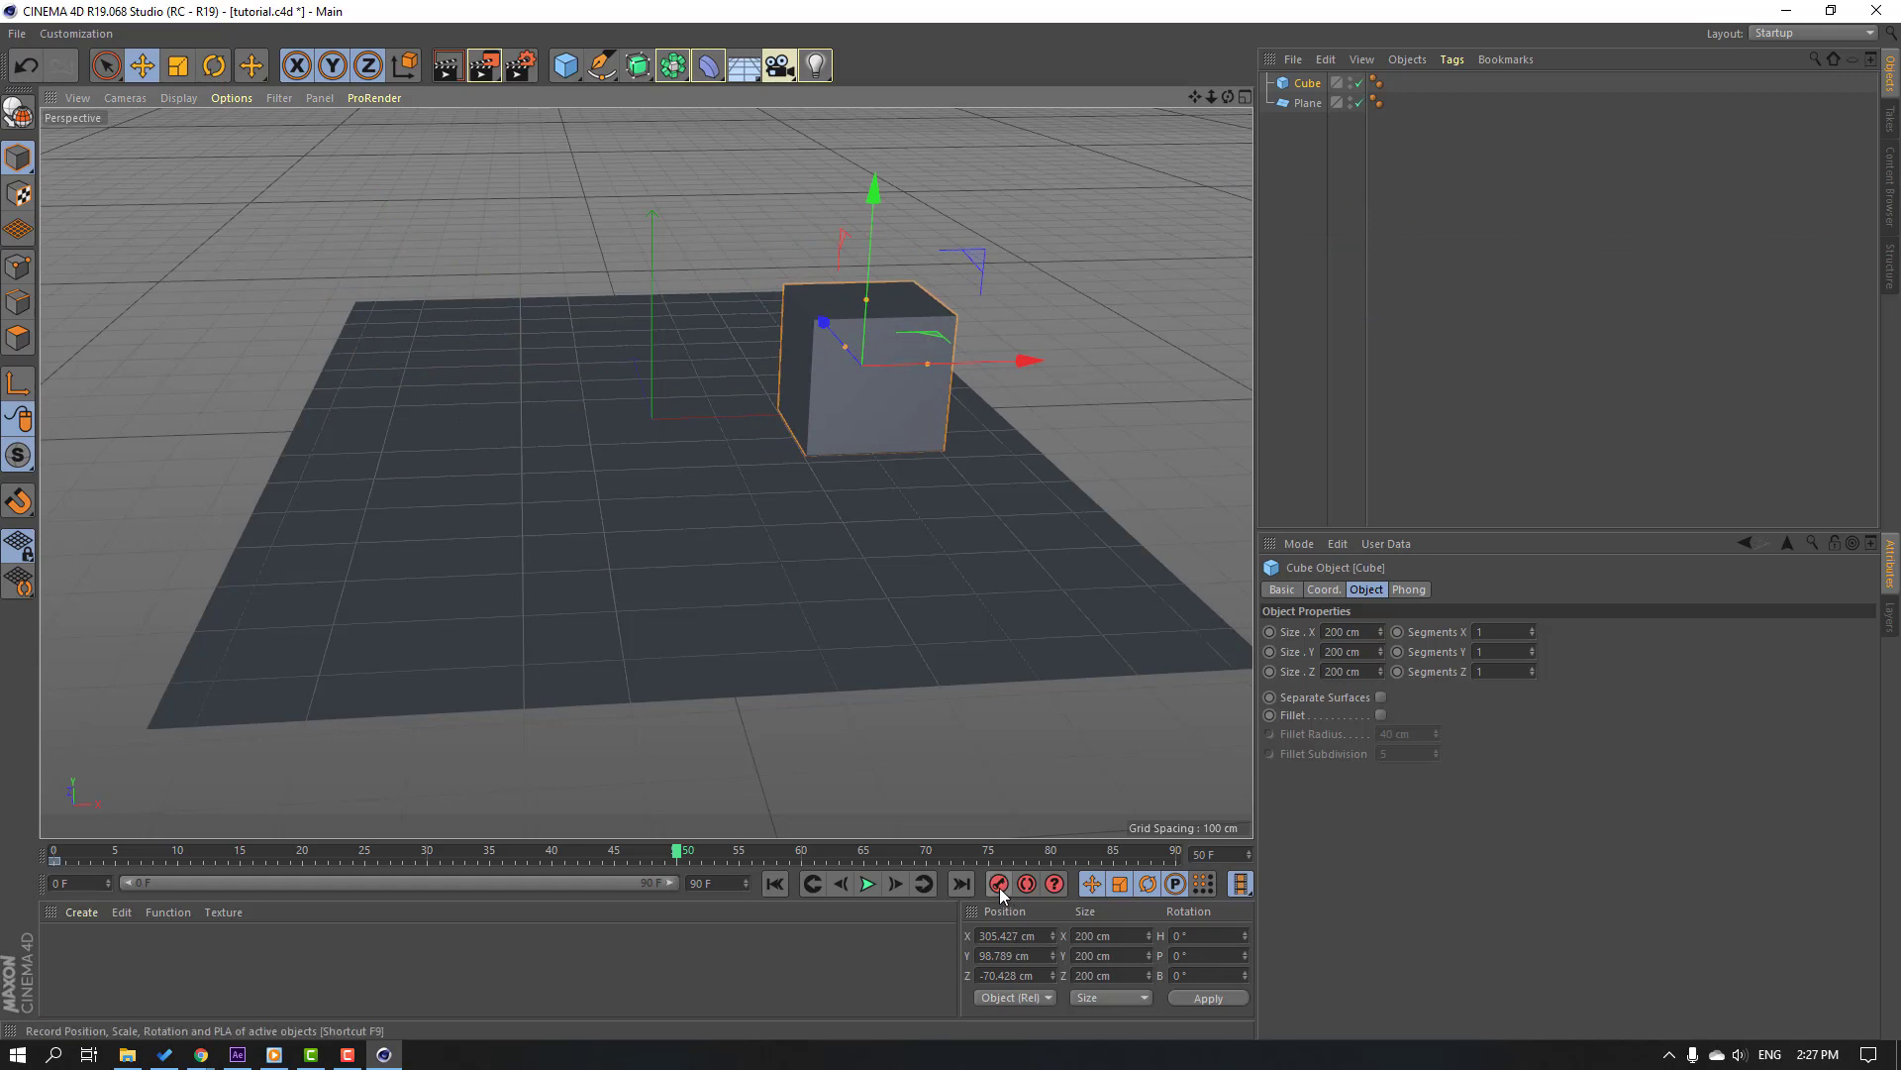
# - Play the cube animation, then scrub the After Effects comp to verify the motion
pyautogui.click(775, 883)
pyautogui.click(868, 883)
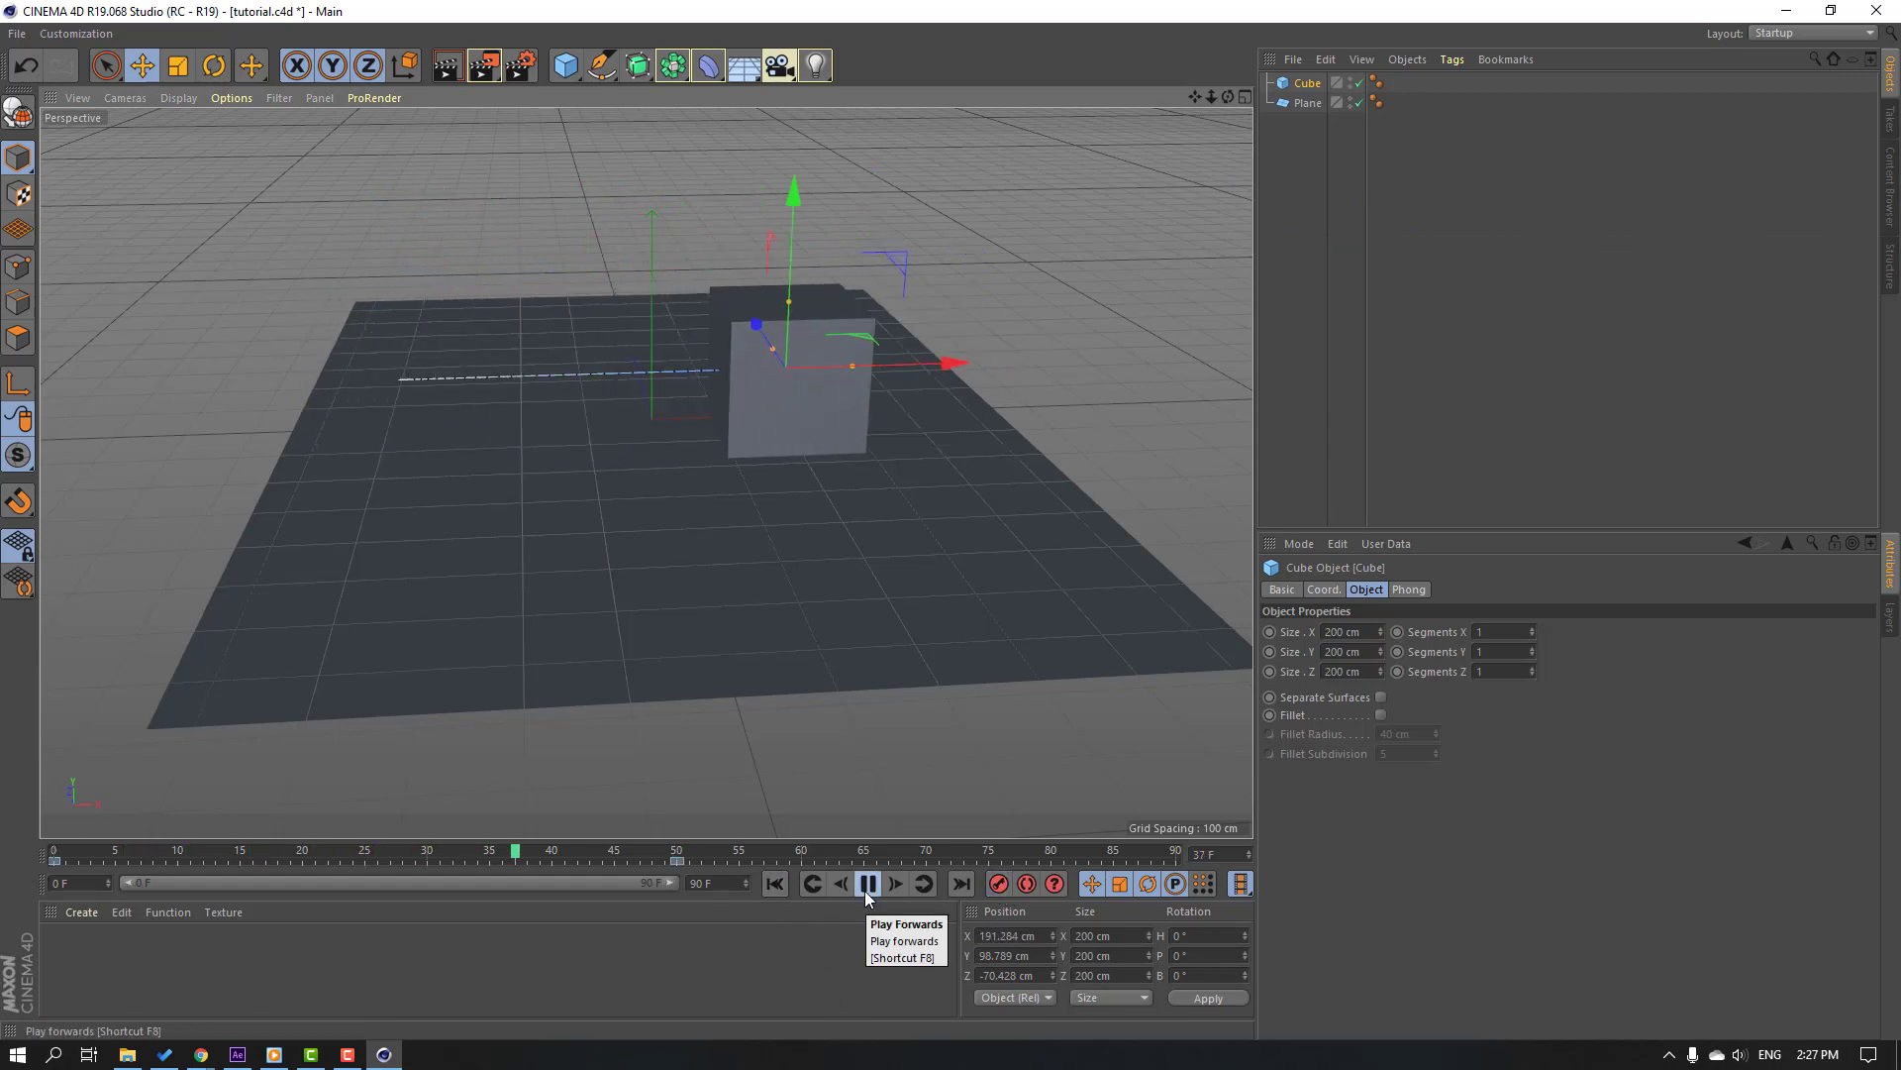
pyautogui.click(868, 884)
pyautogui.click(777, 884)
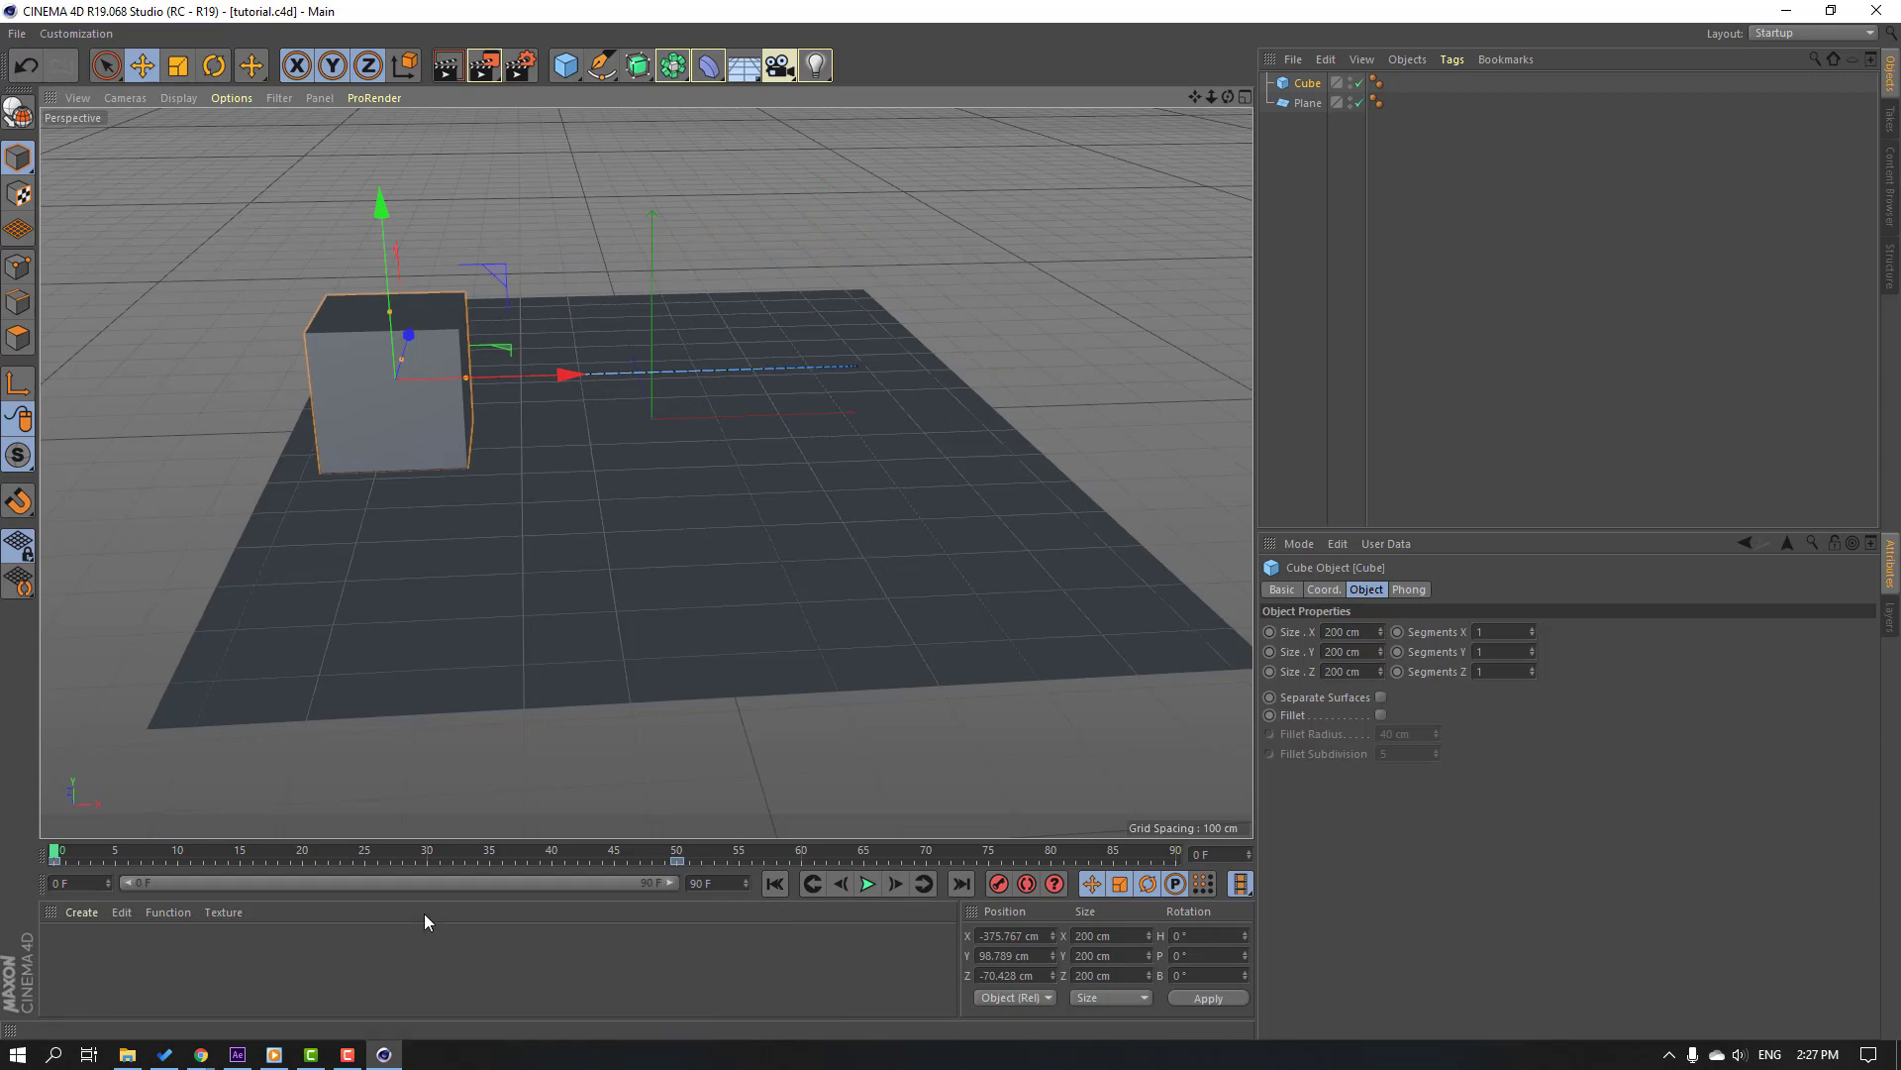
pyautogui.click(242, 1052)
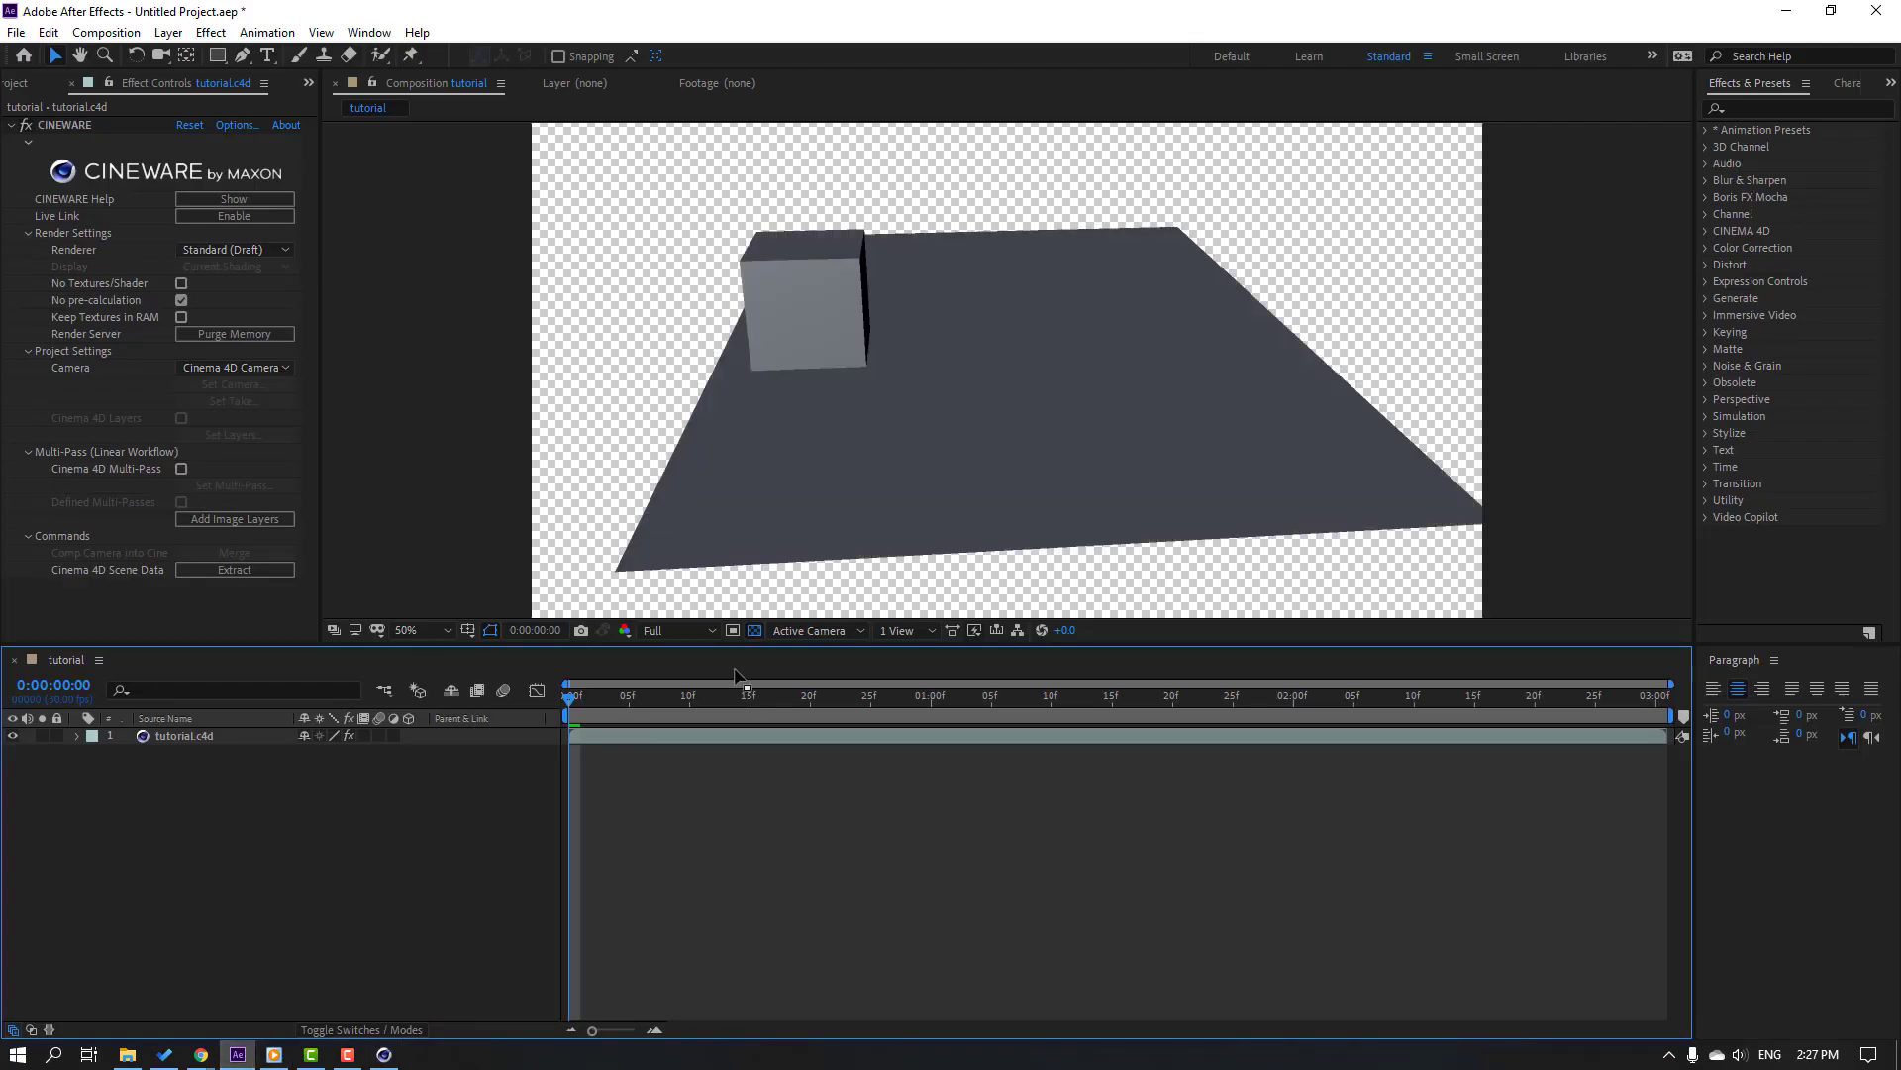
pyautogui.moveTo(572, 701); pyautogui.dragTo(18, 731)
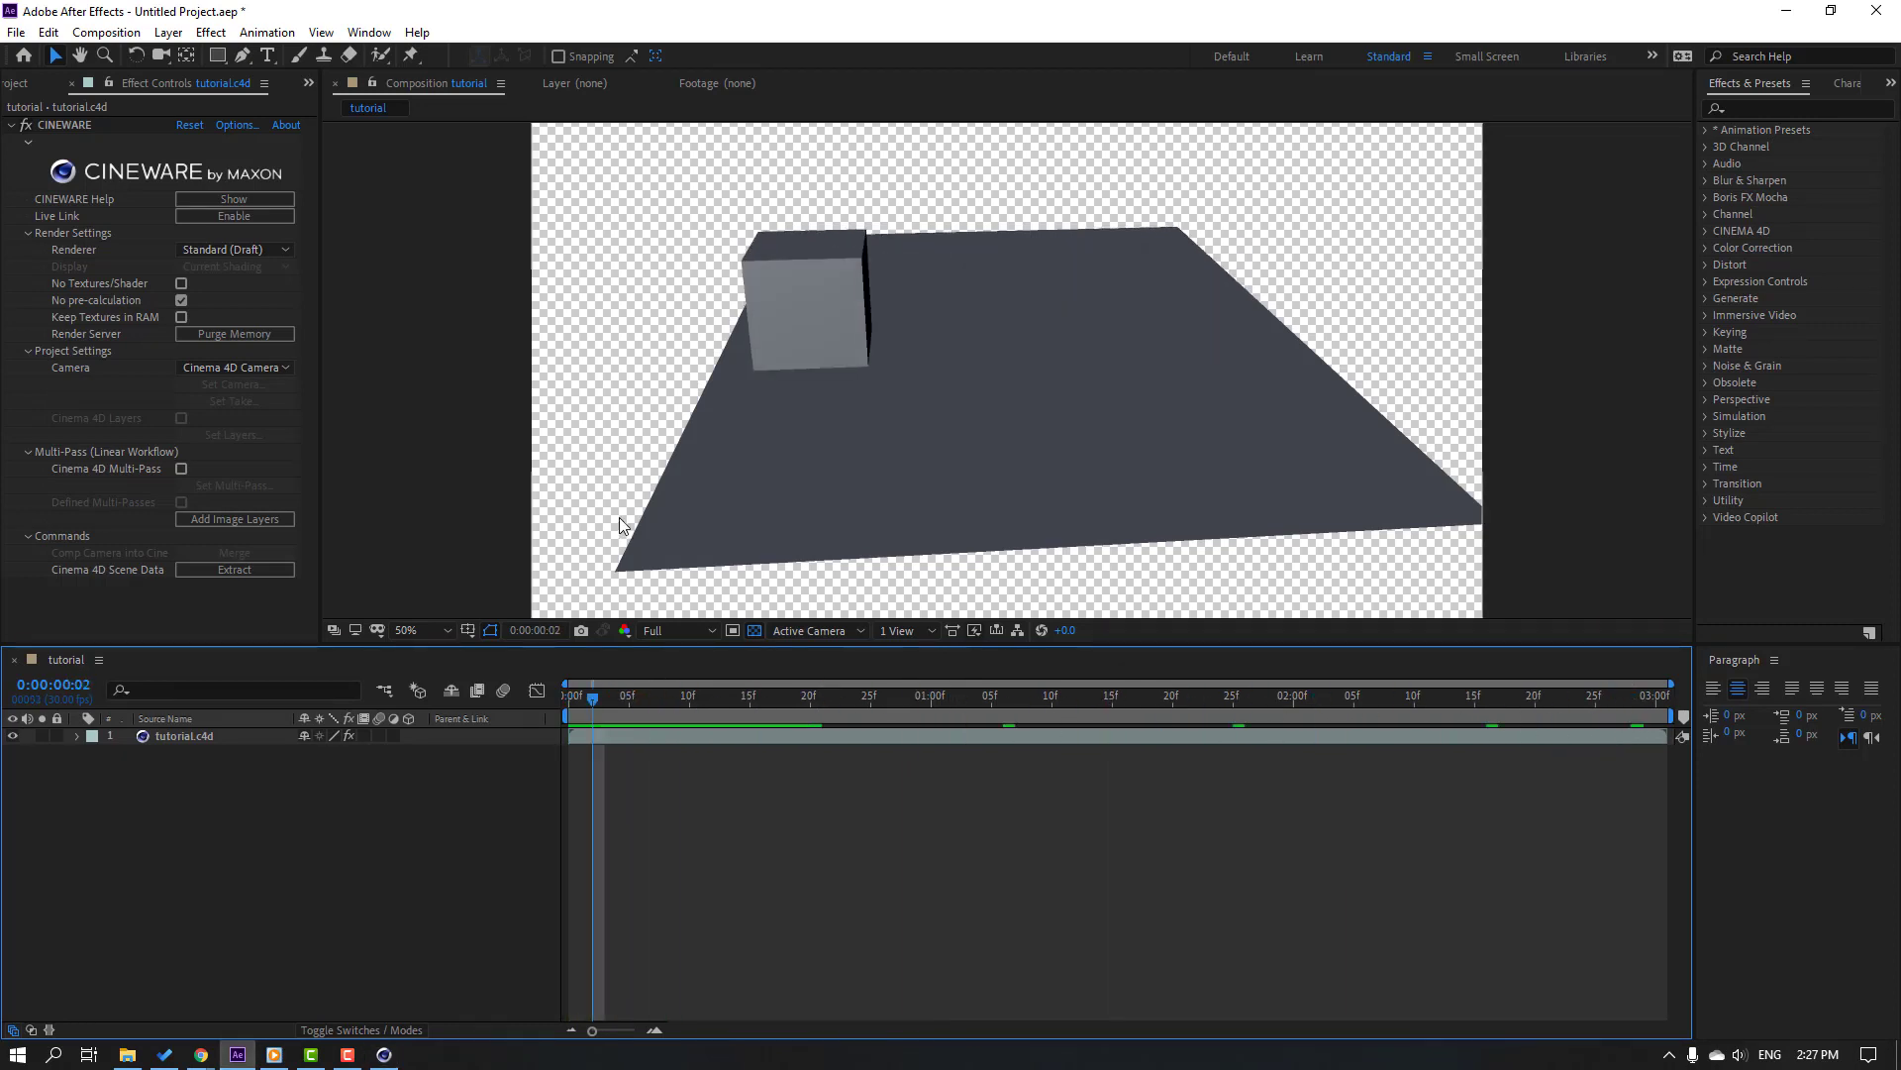
pyautogui.click(385, 1053)
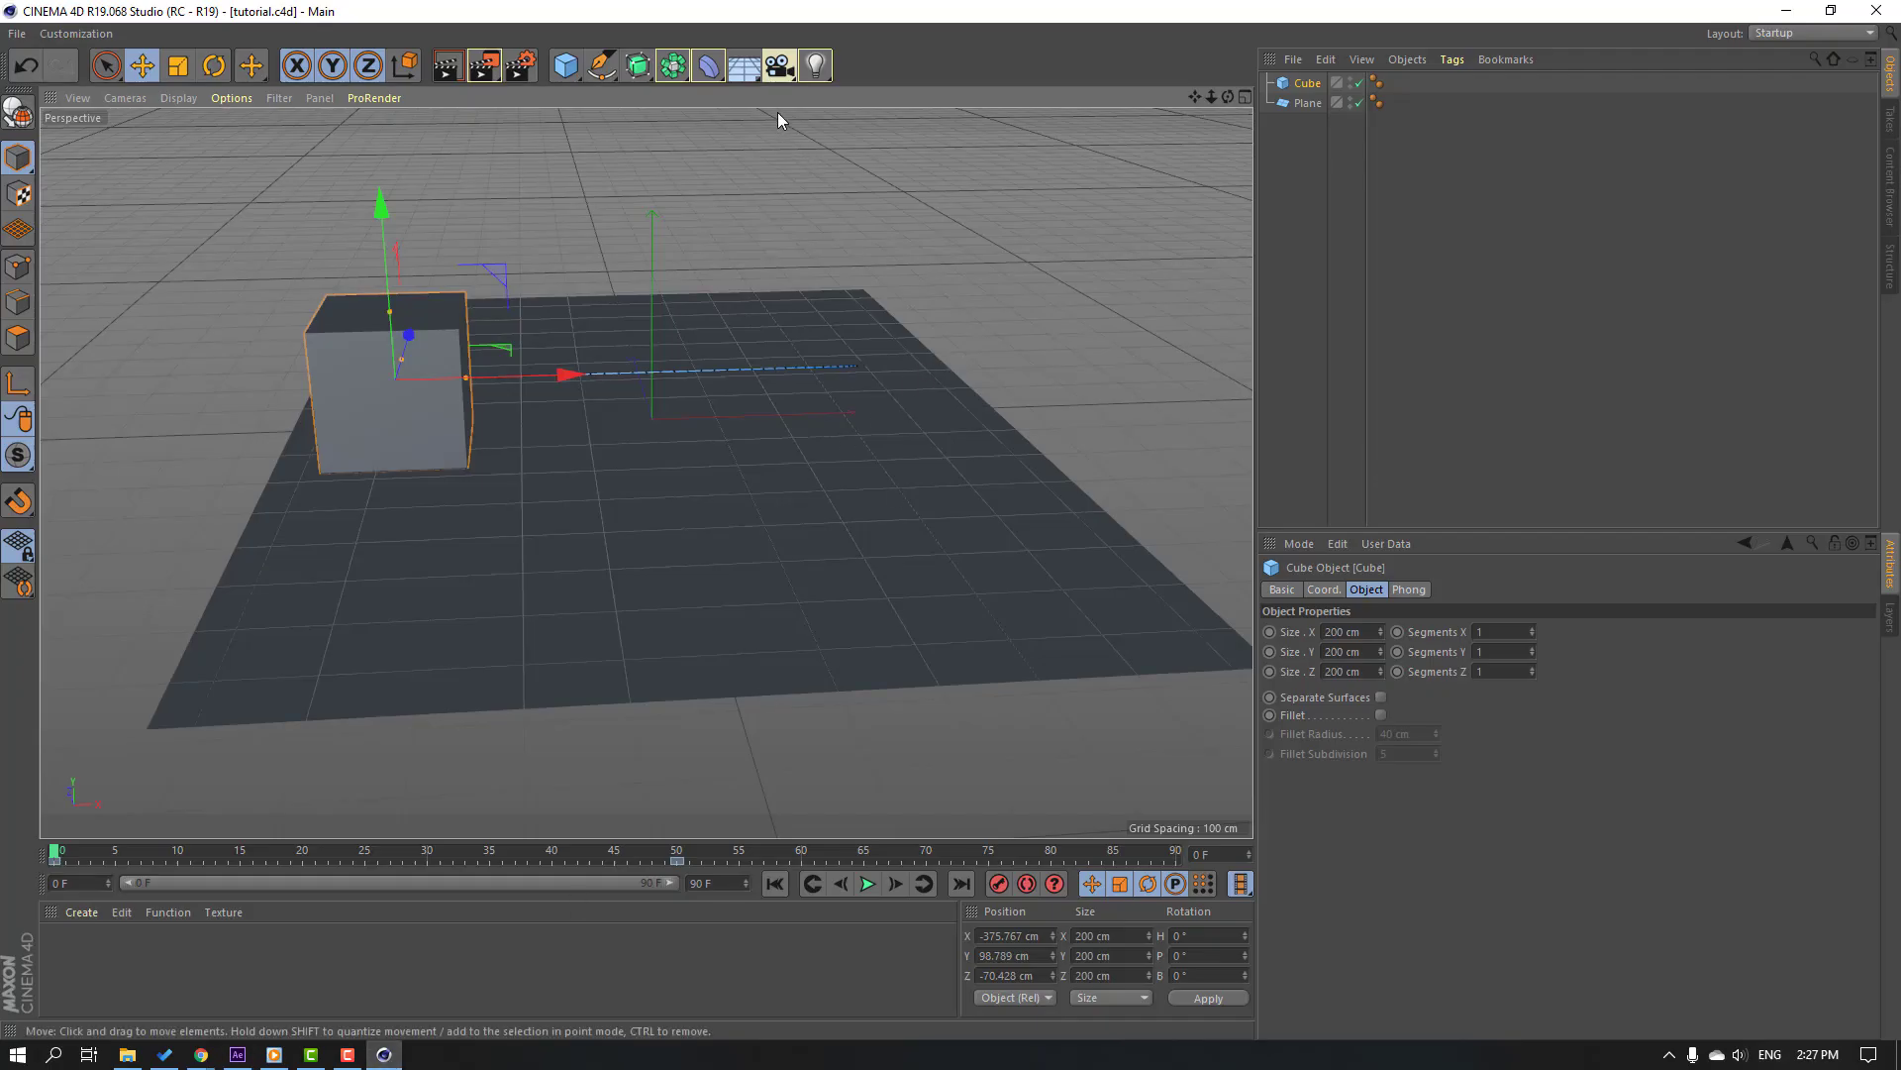
# - Add an area light, raise it above the plane, rotate it sideways and shift it right
pyautogui.click(820, 71)
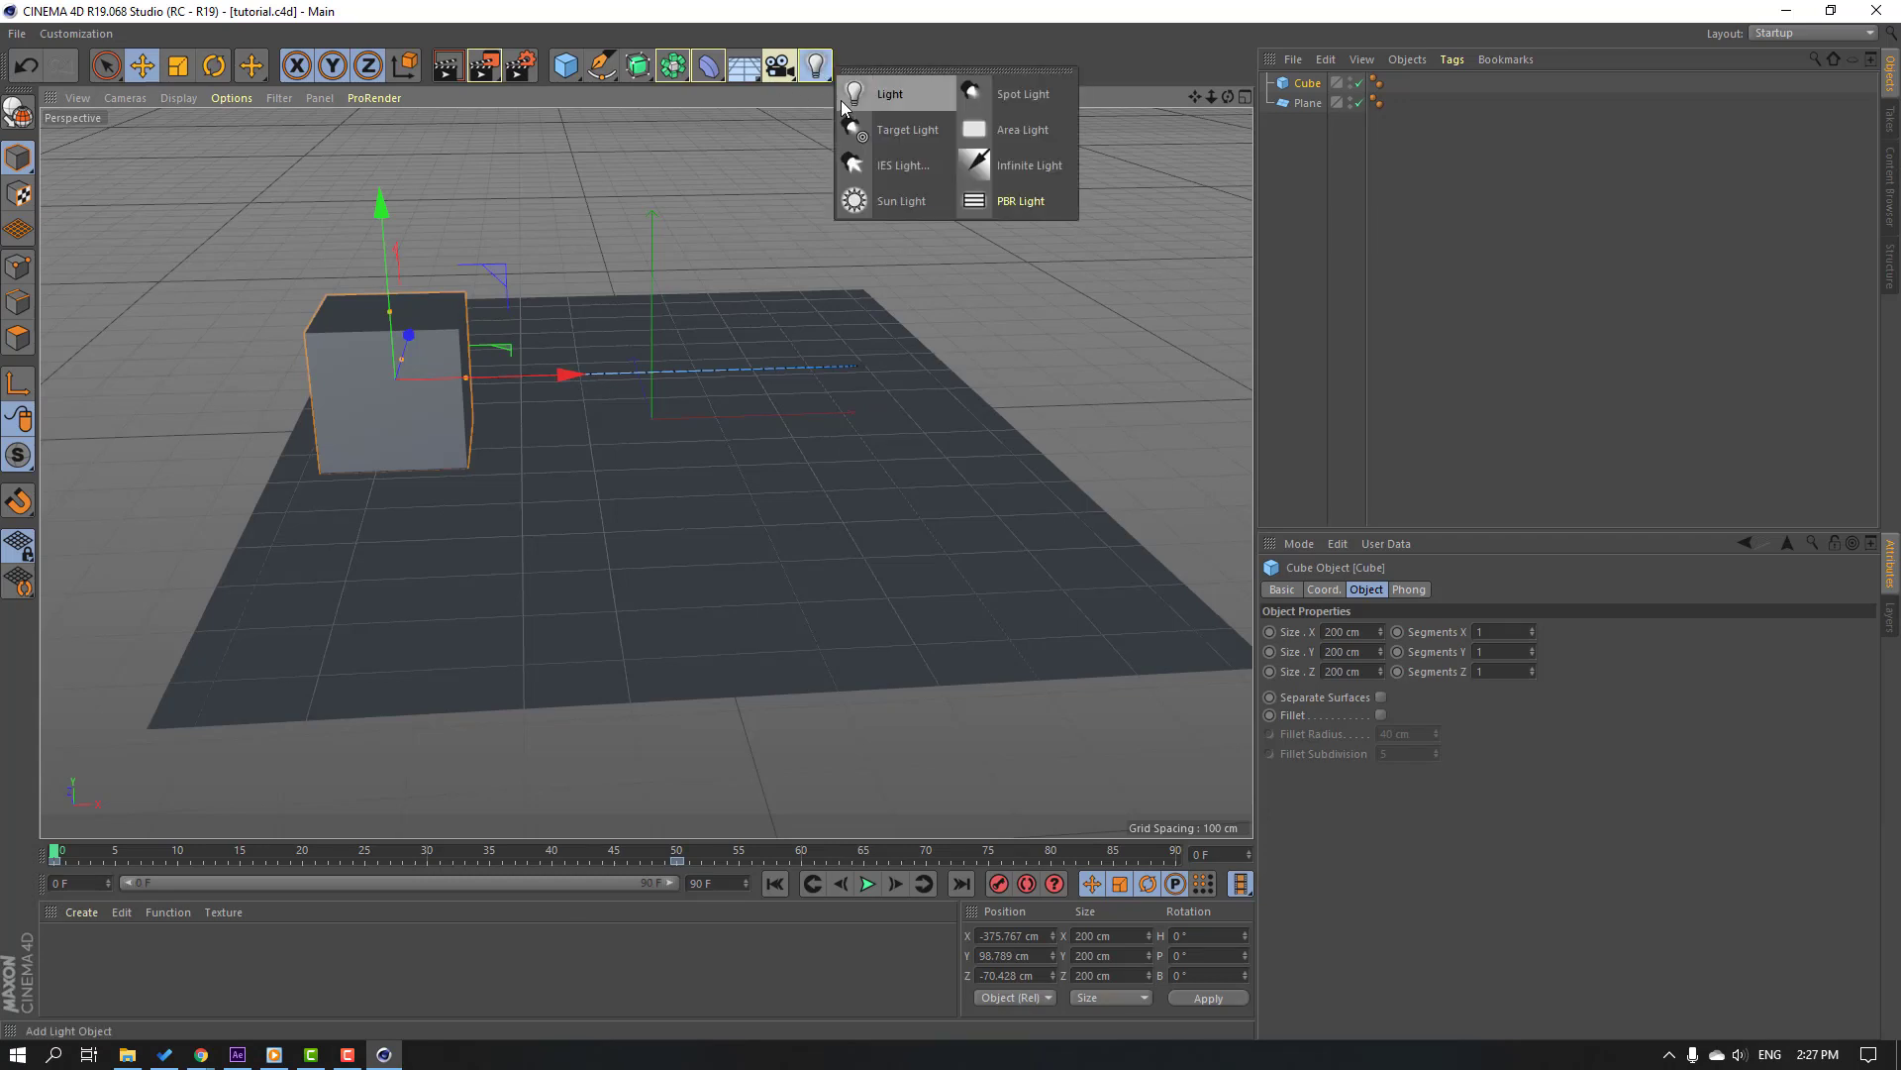
pyautogui.click(1023, 142)
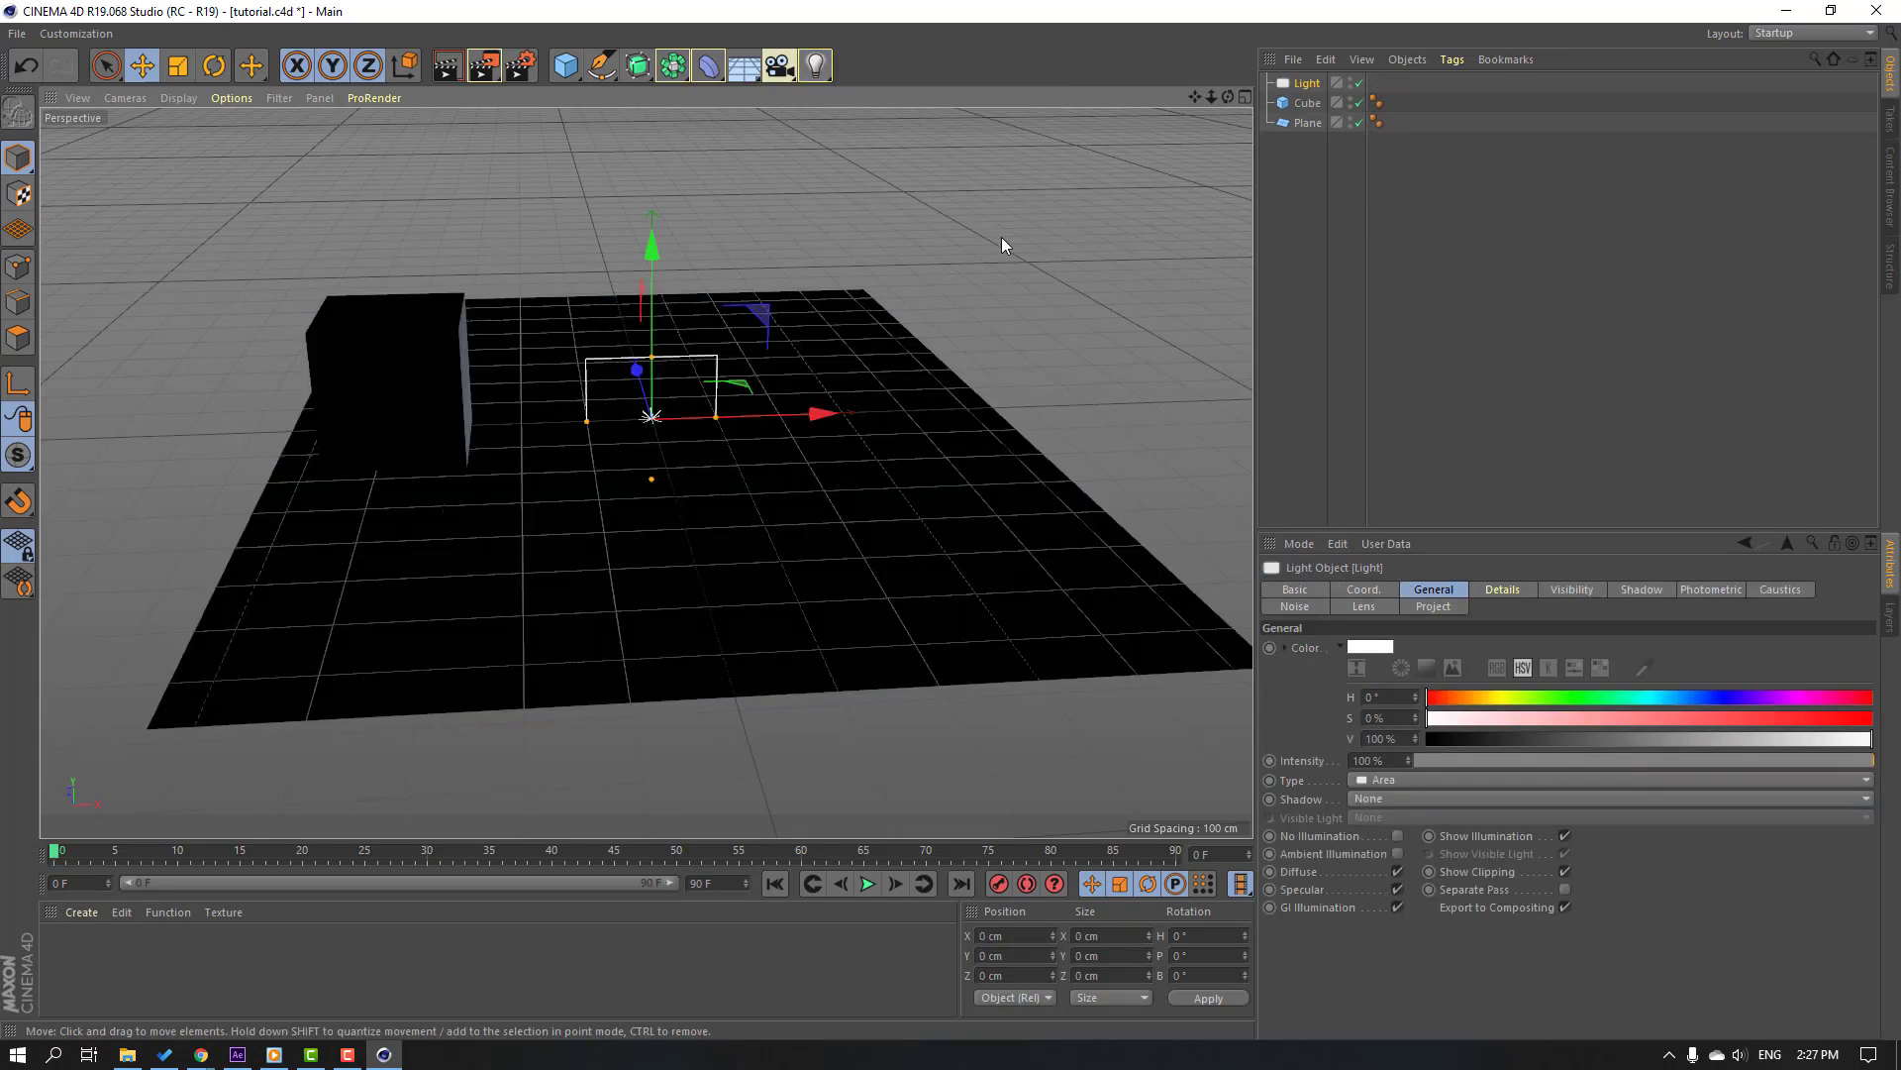
pyautogui.moveTo(653, 354); pyautogui.dragTo(653, 205)
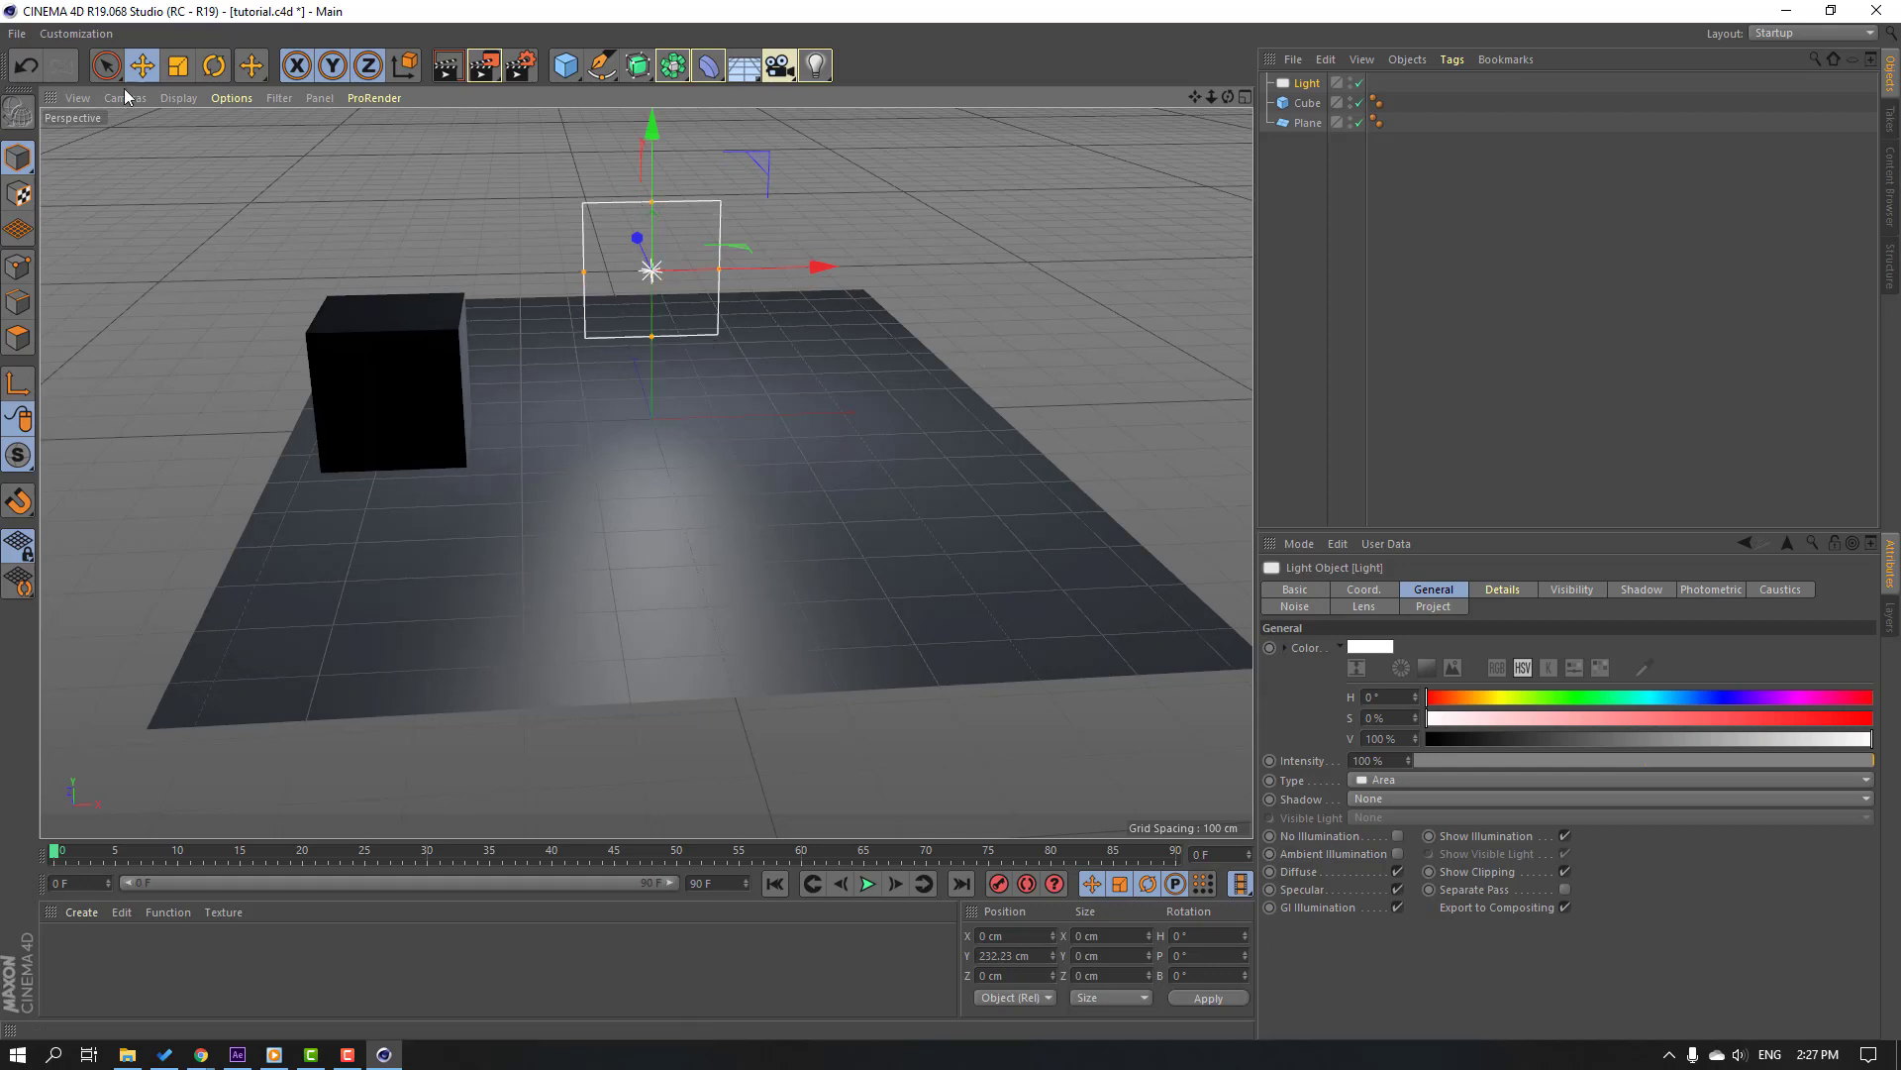
pyautogui.press('r')
pyautogui.moveTo(645, 309); pyautogui.dragTo(1250, 297)
pyautogui.click(153, 67)
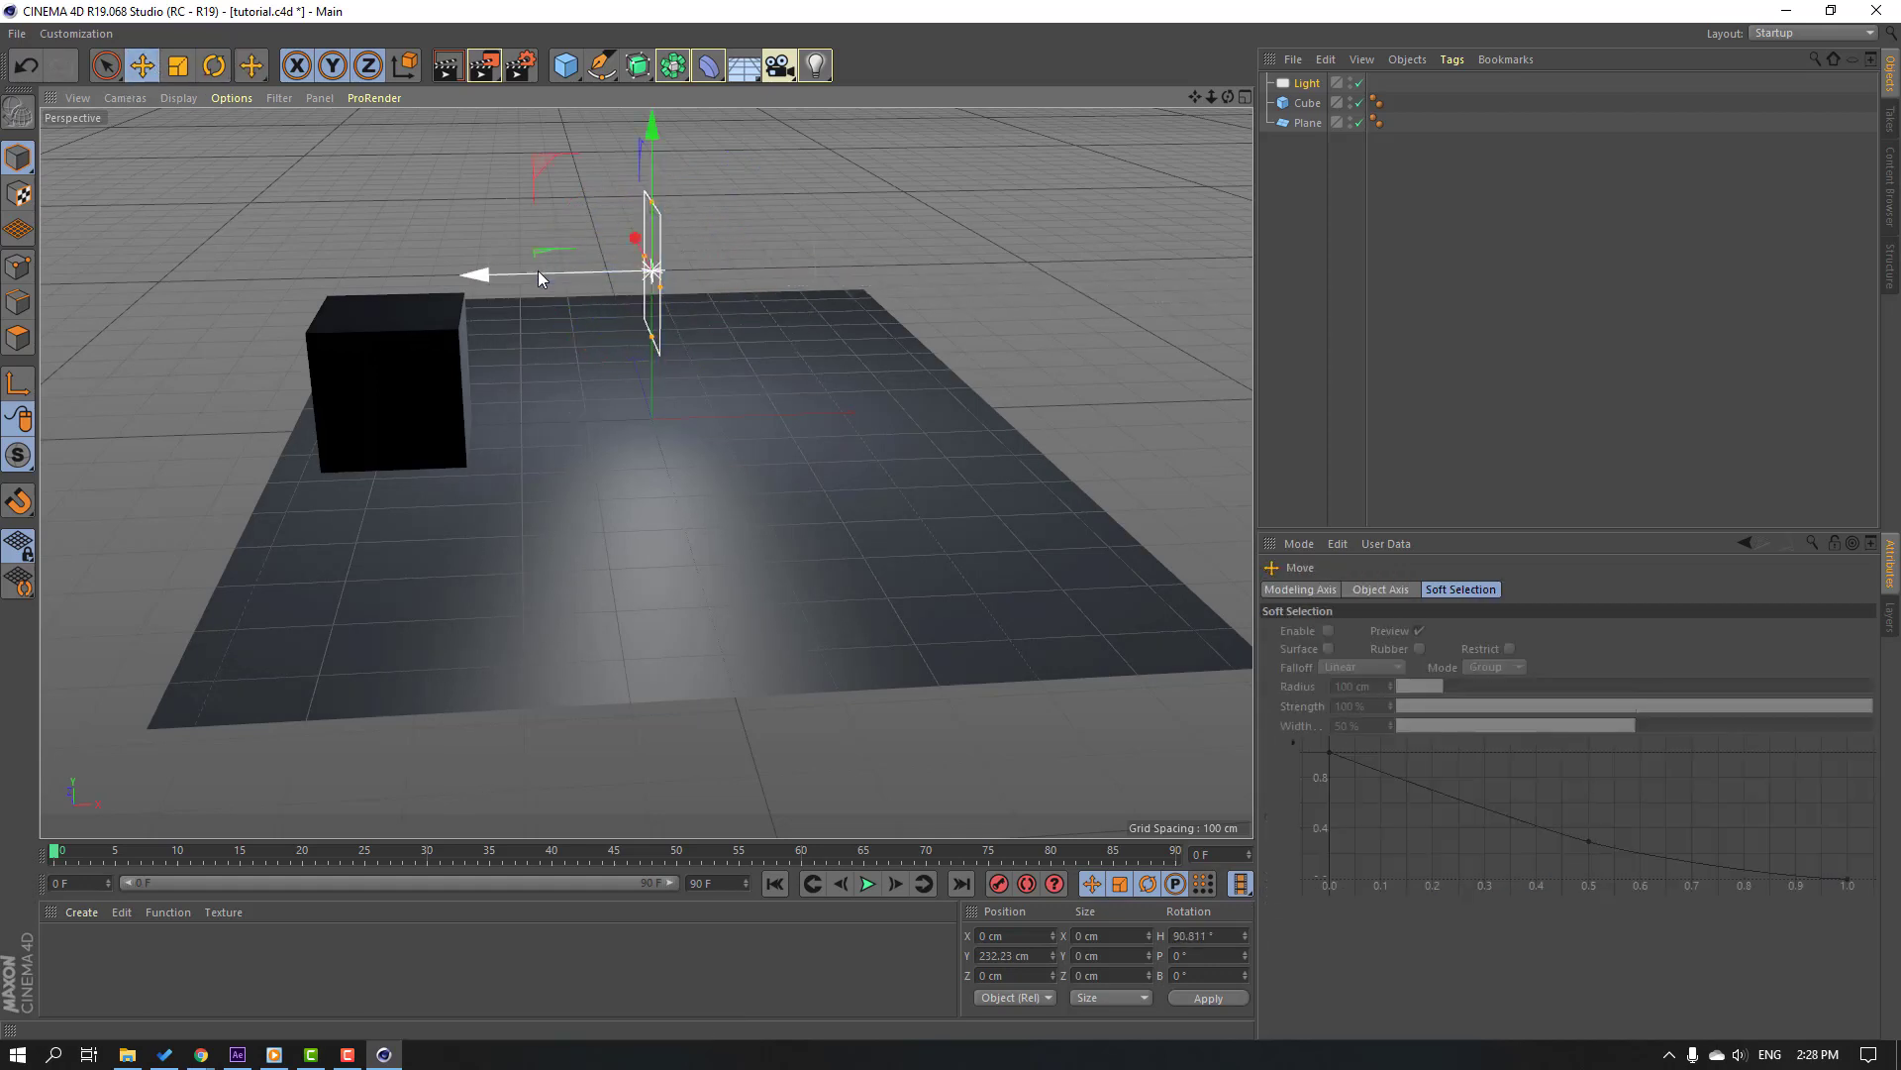
pyautogui.moveTo(537, 270); pyautogui.dragTo(812, 279)
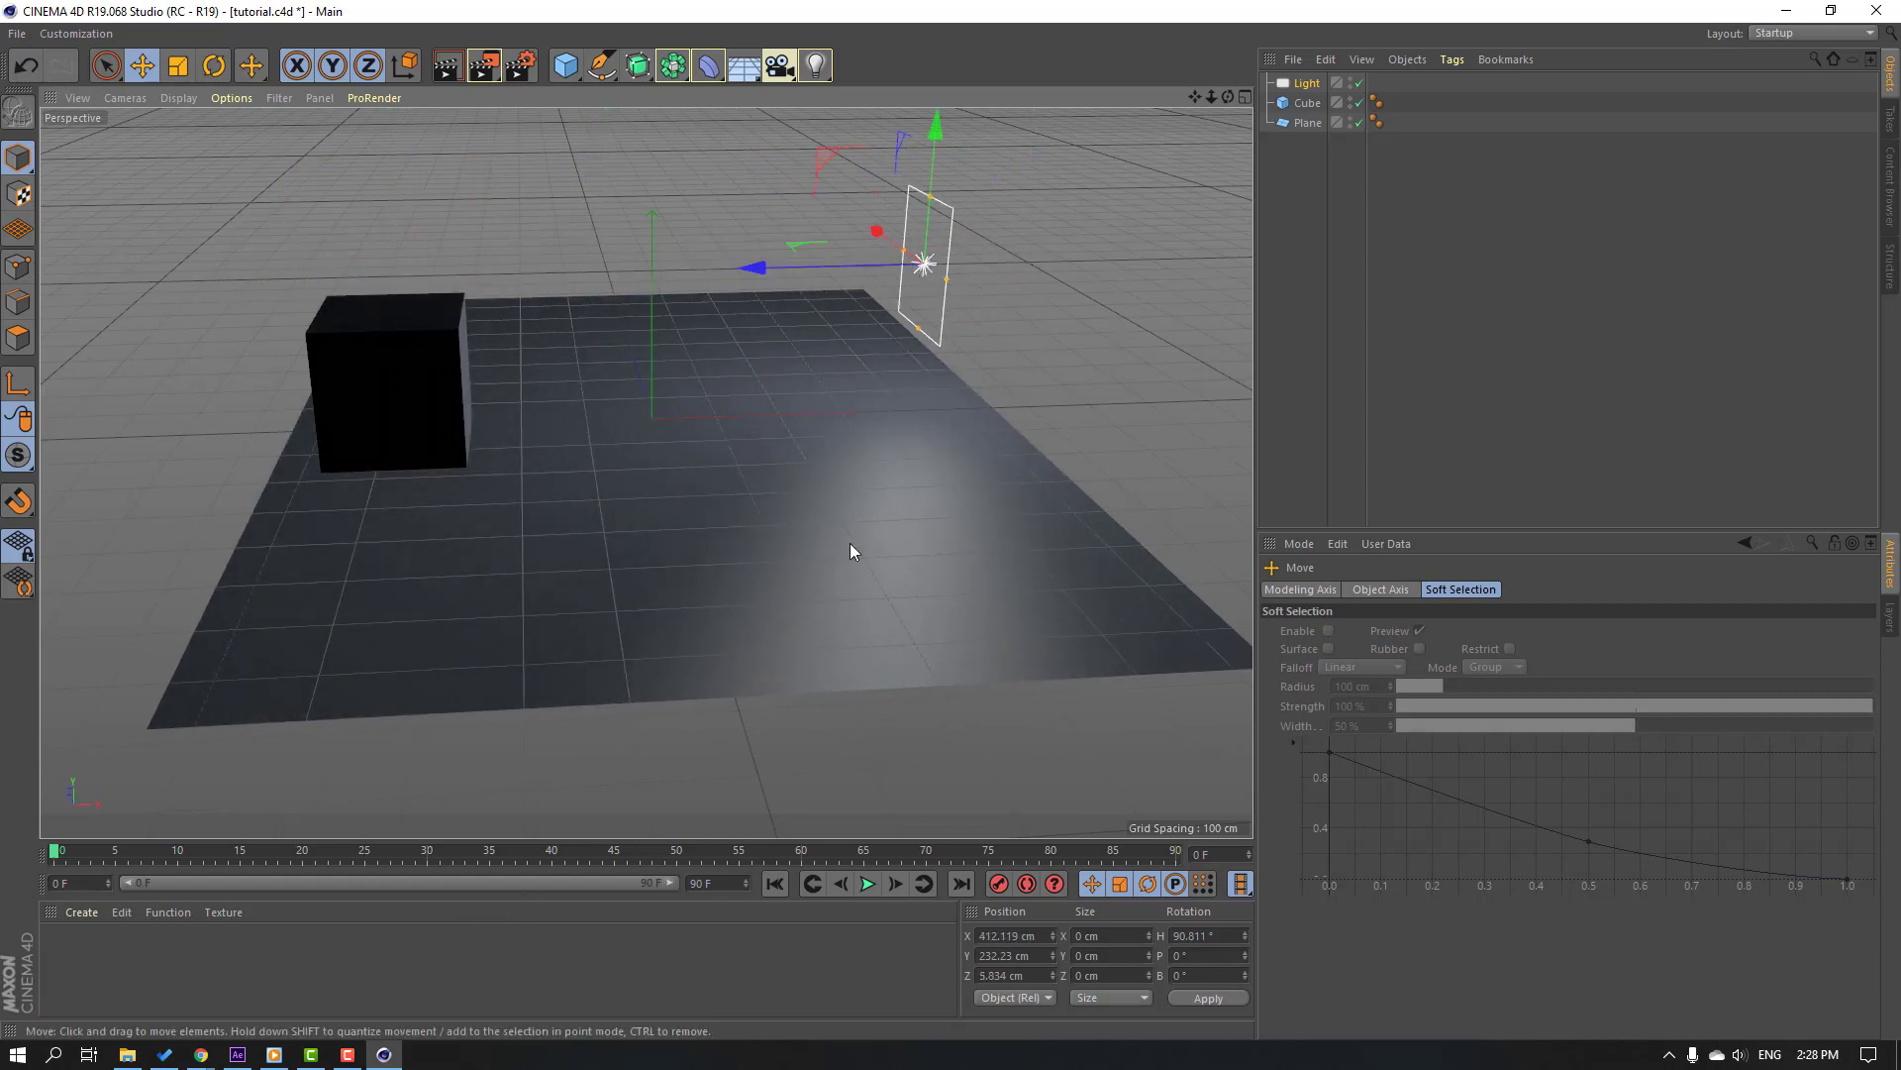
pyautogui.click(238, 1054)
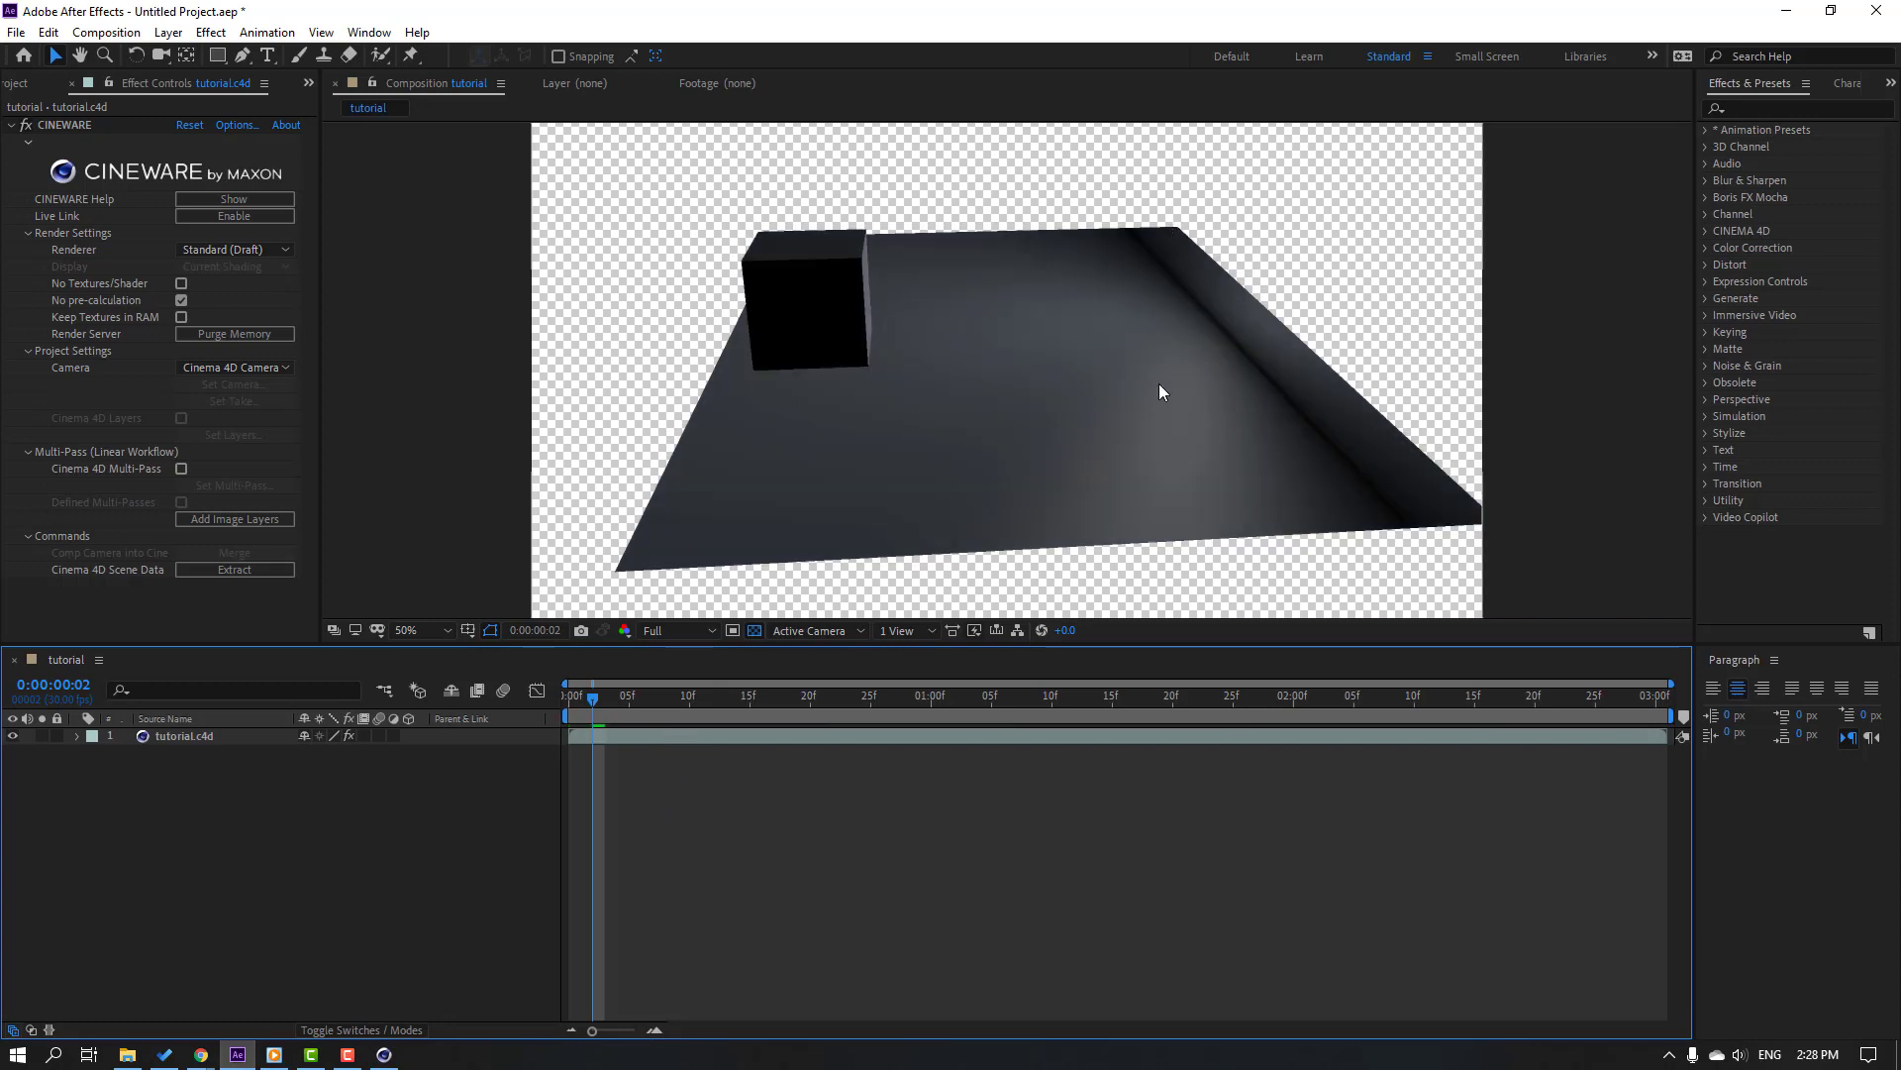
pyautogui.click(384, 1054)
# - Duplicate the area light beside the cube and tilt the copy to point straight down
pyautogui.click(1302, 85)
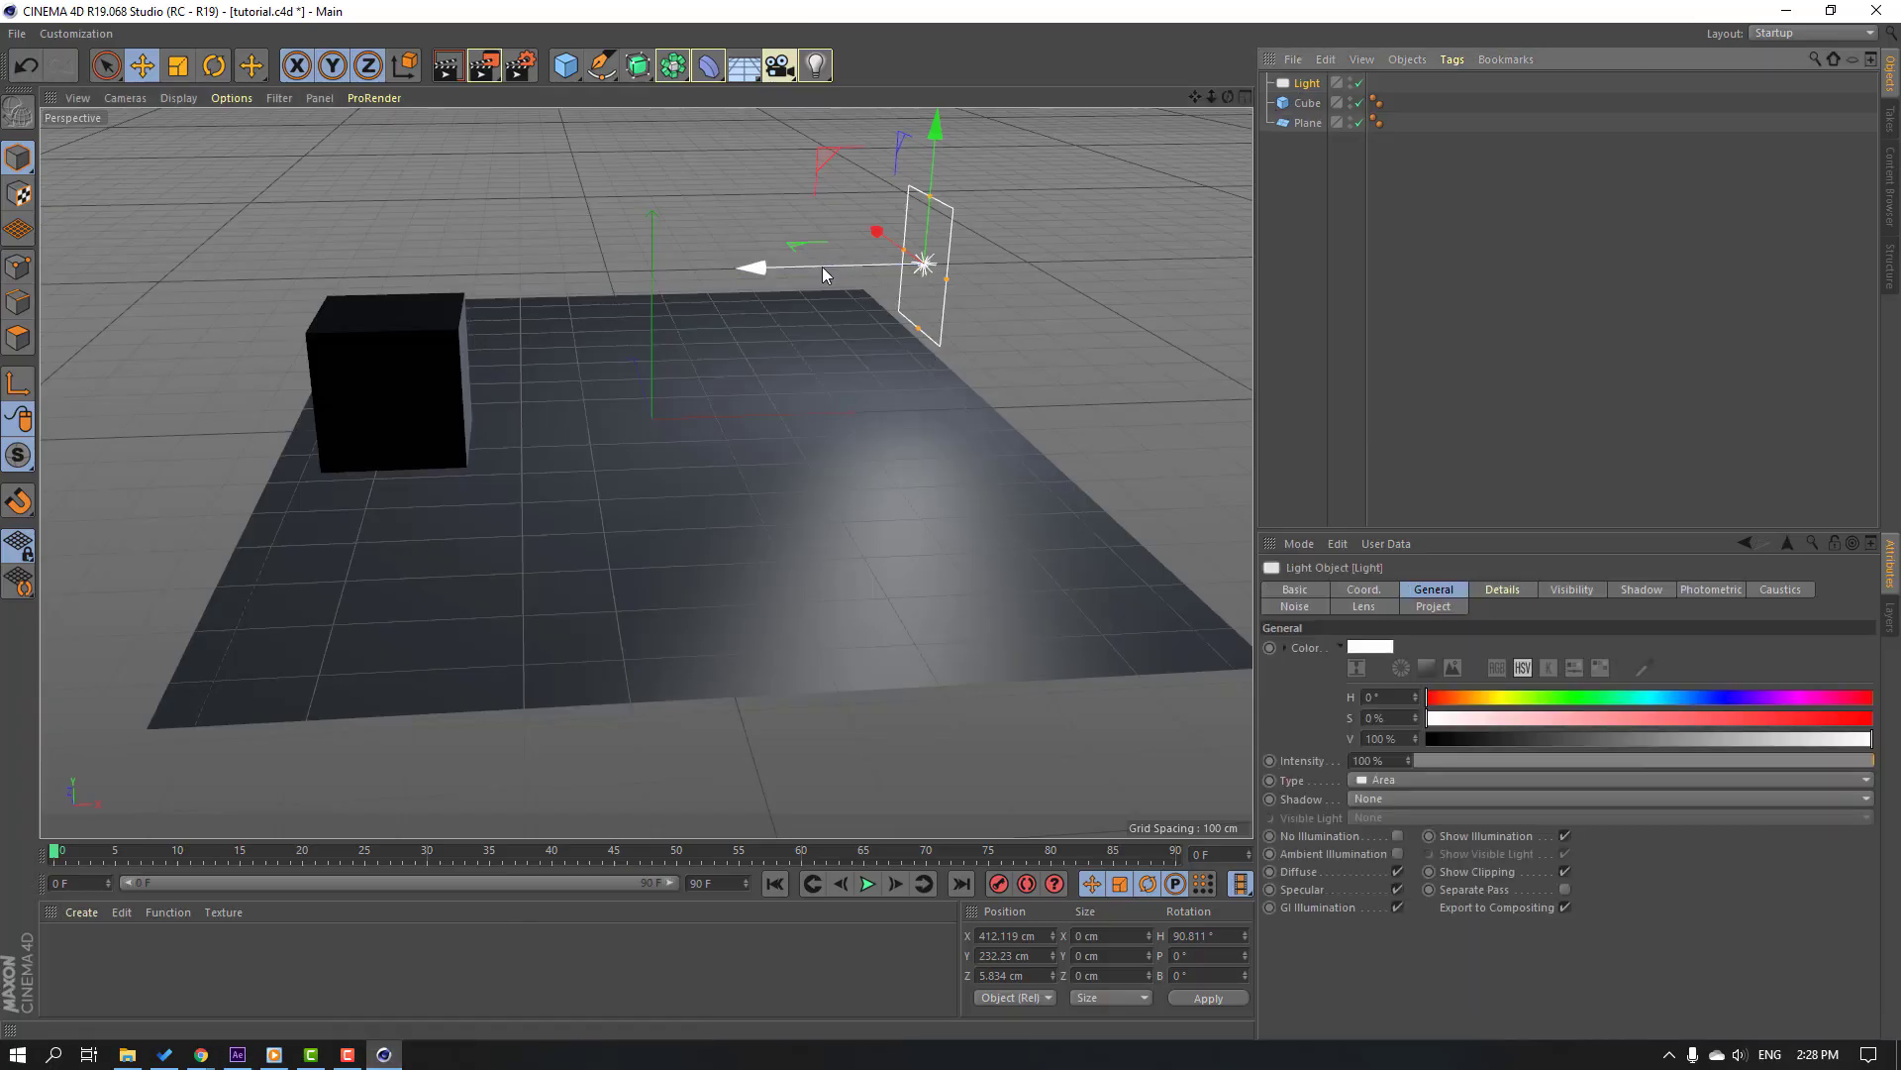
pyautogui.keyDown('ctrl'); pyautogui.moveTo(828, 265); pyautogui.dragTo(243, 302); pyautogui.keyUp('ctrl')
pyautogui.click(214, 66)
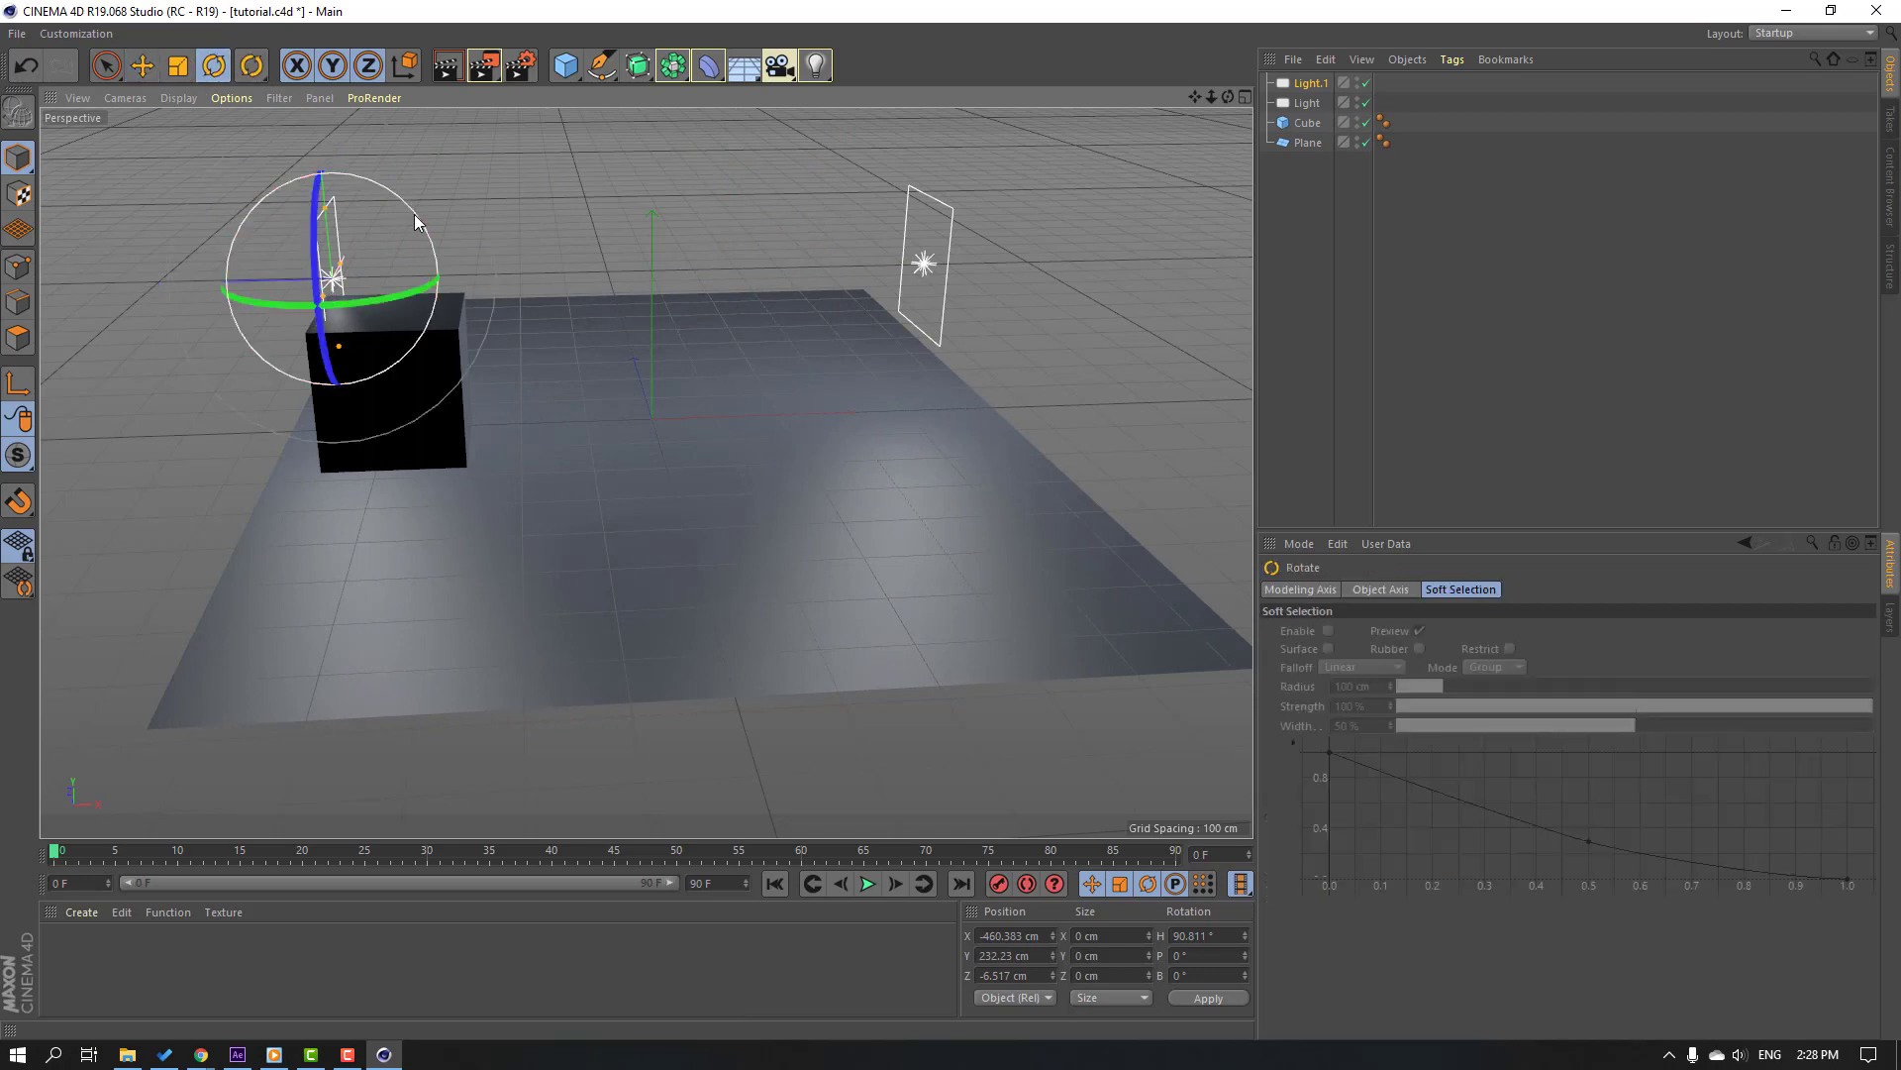
pyautogui.moveTo(391, 213); pyautogui.dragTo(238, 176)
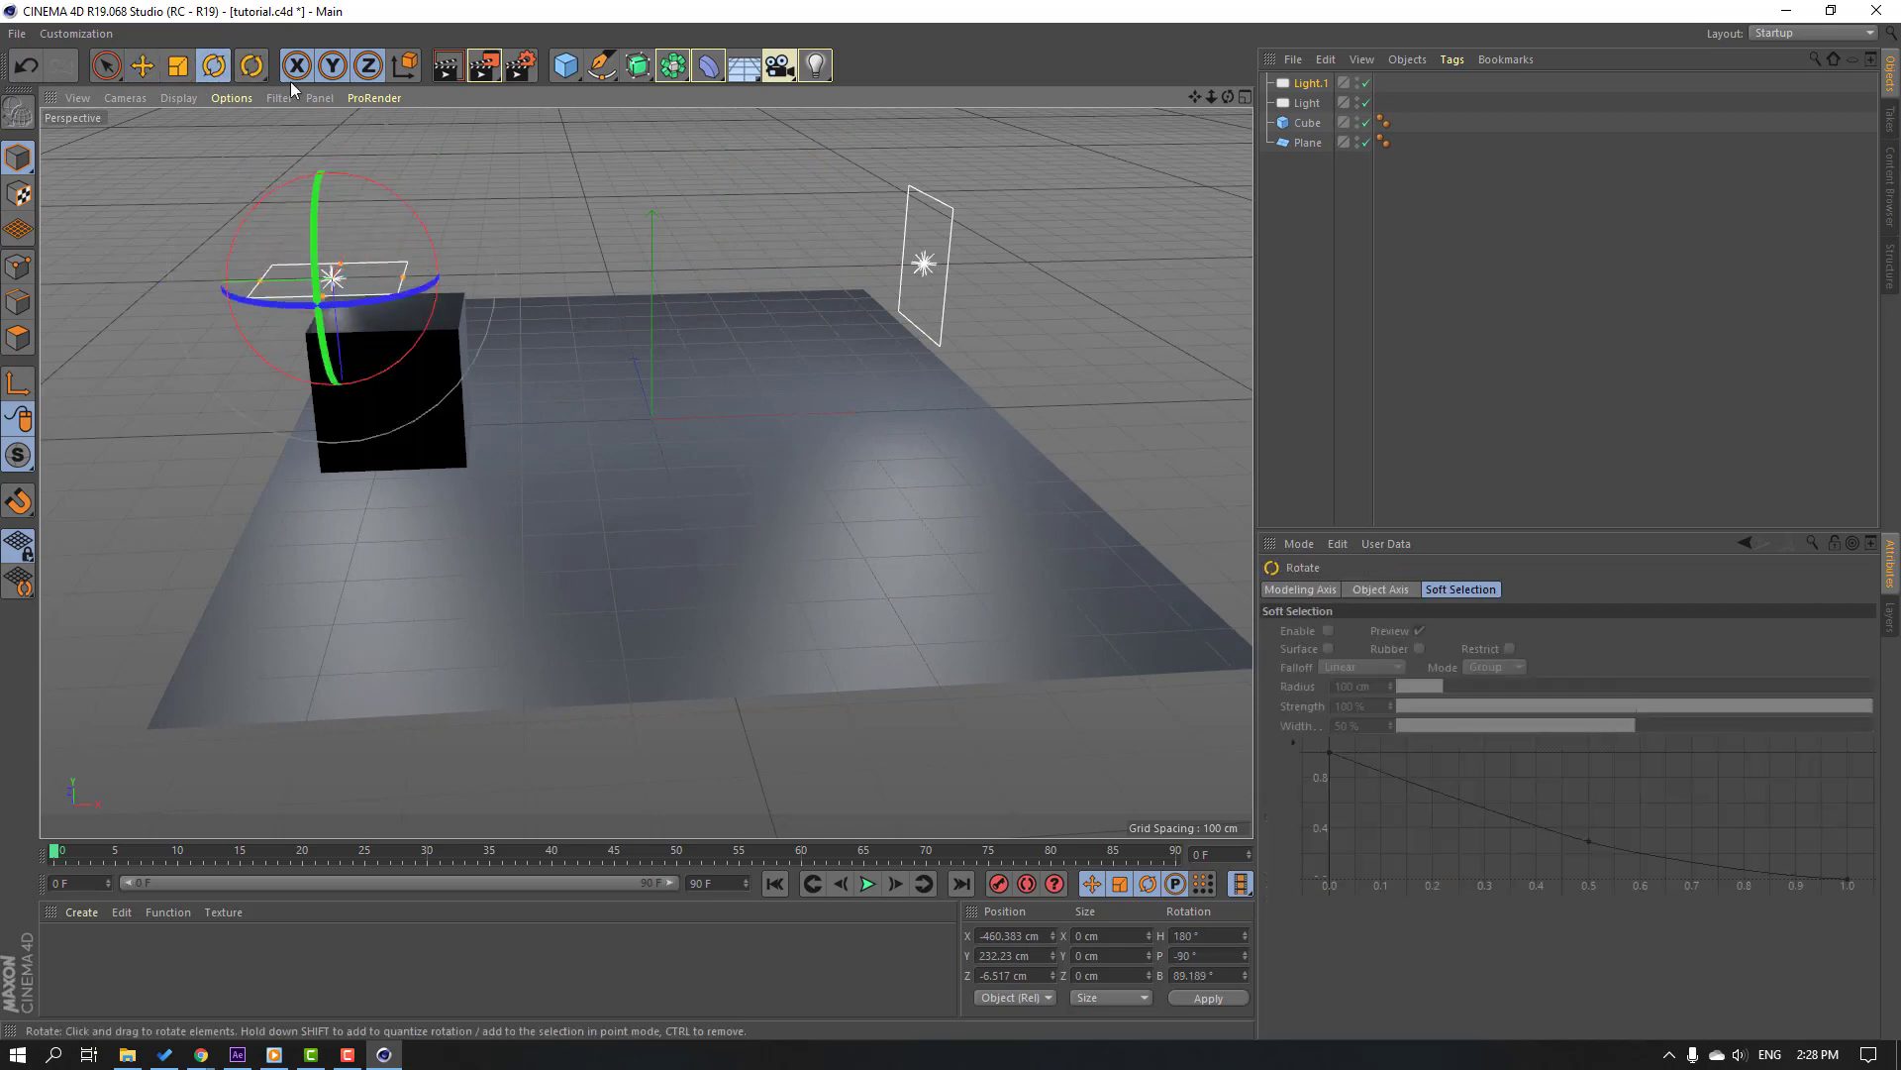
pyautogui.click(142, 65)
# - Move Light.1 over the plane near the cube and raise it to about 462 cm
pyautogui.keyDown('alt'); pyautogui.moveTo(408, 370); pyautogui.dragTo(359, 383); pyautogui.keyUp('alt')
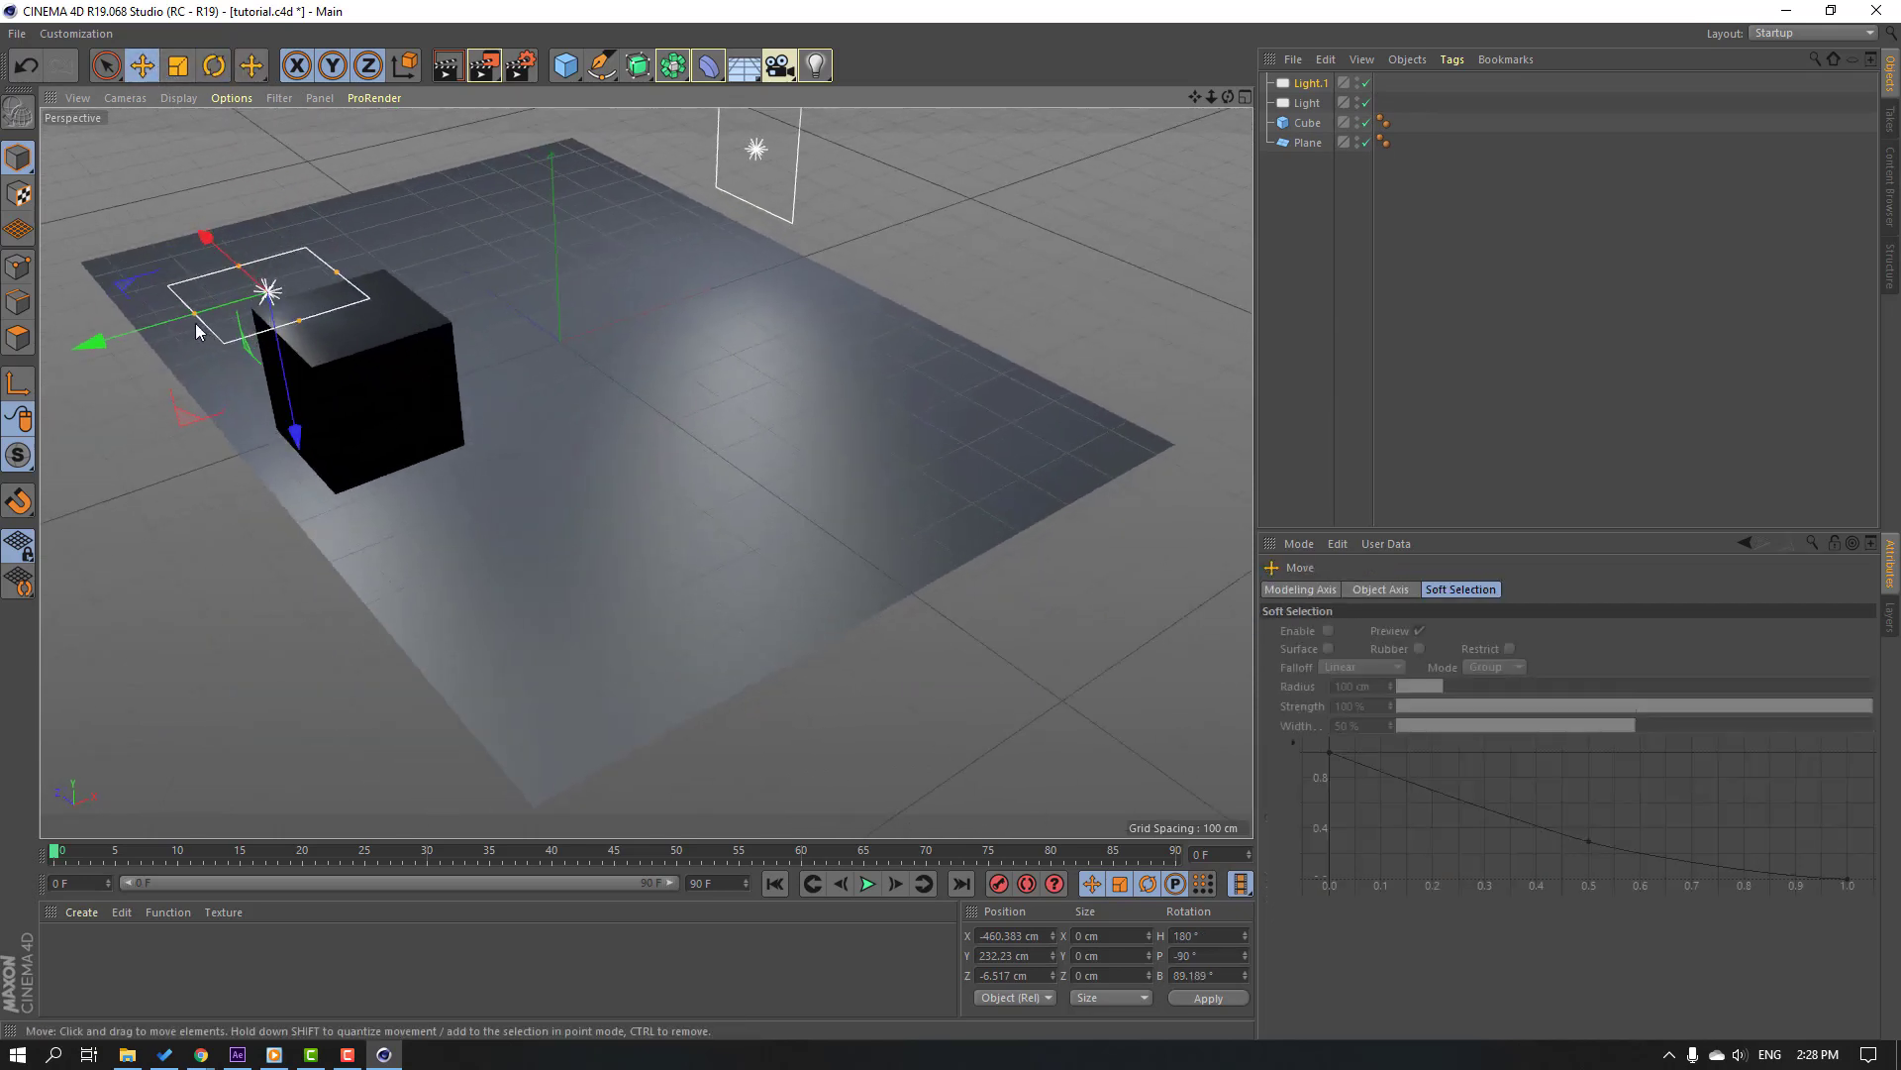
pyautogui.moveTo(194, 323); pyautogui.dragTo(478, 231)
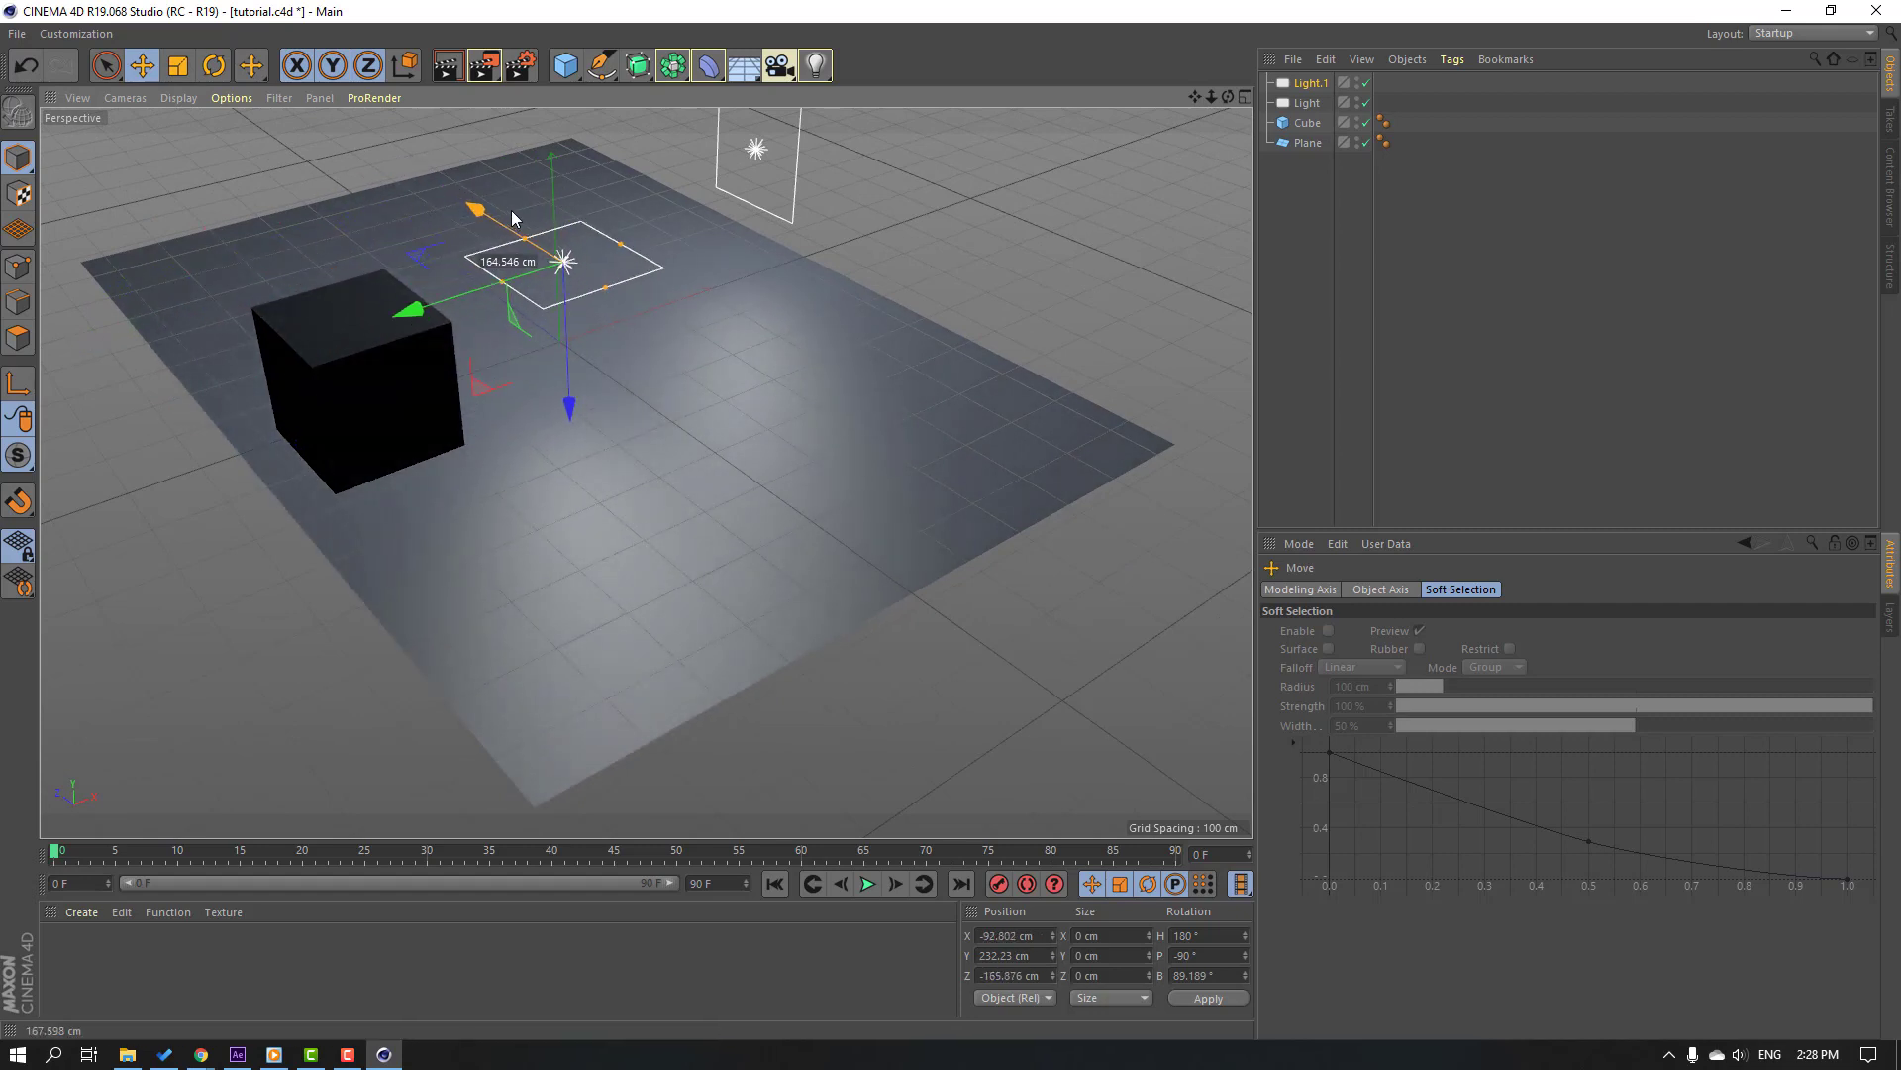
pyautogui.moveTo(565, 330); pyautogui.dragTo(598, 127)
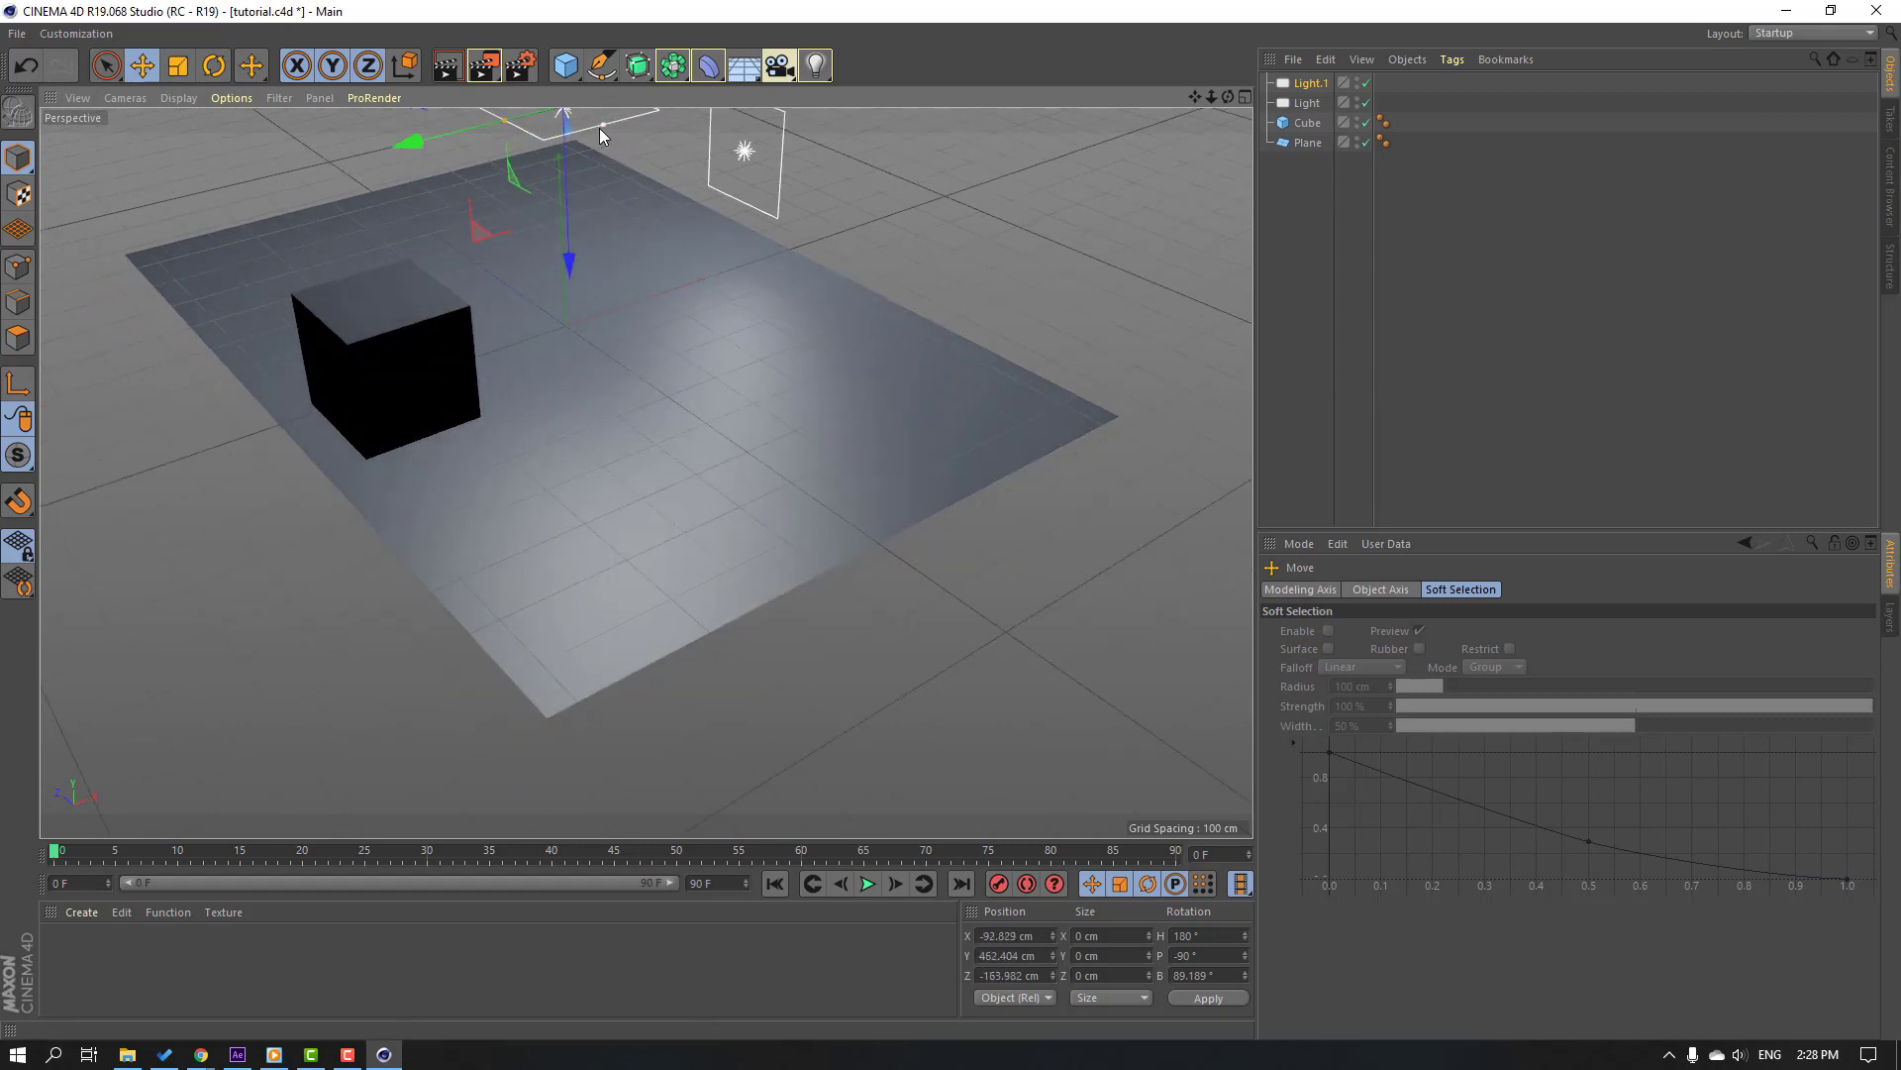
pyautogui.scroll(-3, 630, 230)
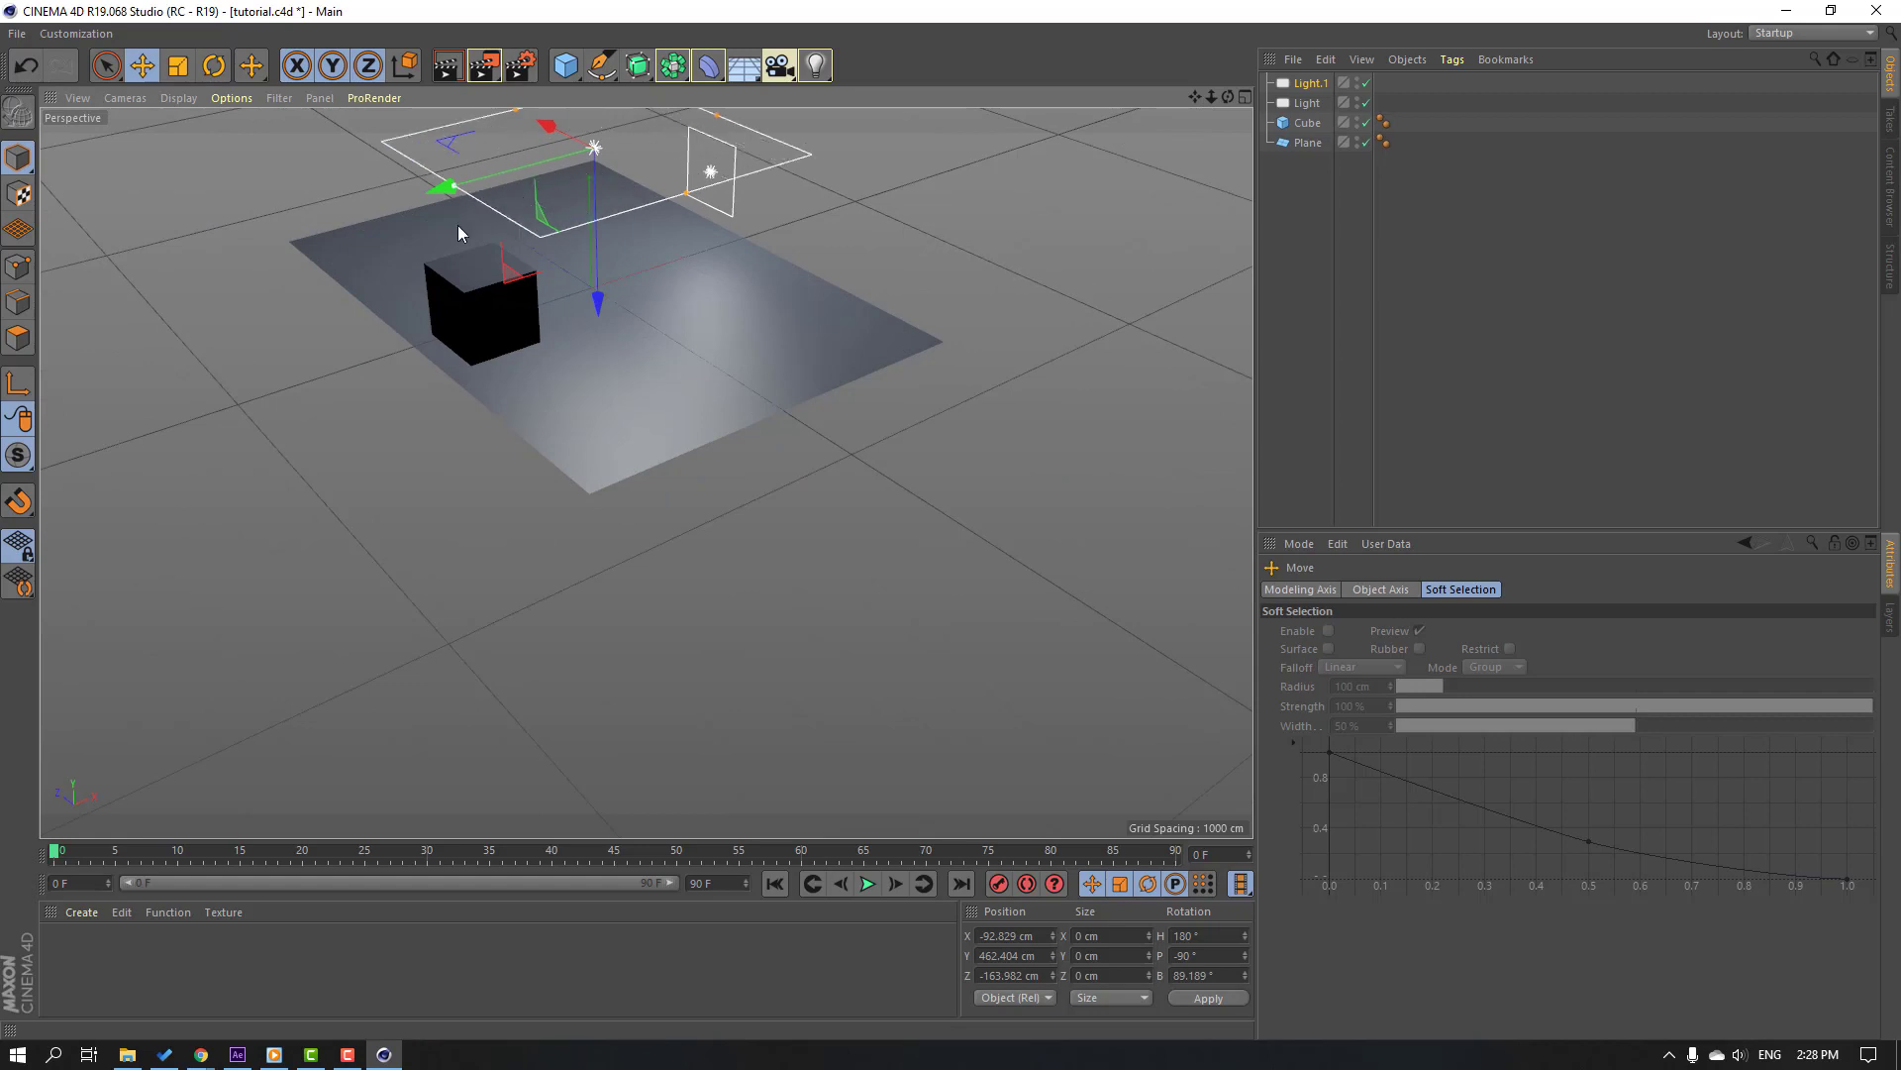
pyautogui.keyDown('alt'); pyautogui.moveTo(458, 224); pyautogui.dragTo(612, 341); pyautogui.keyUp('alt')
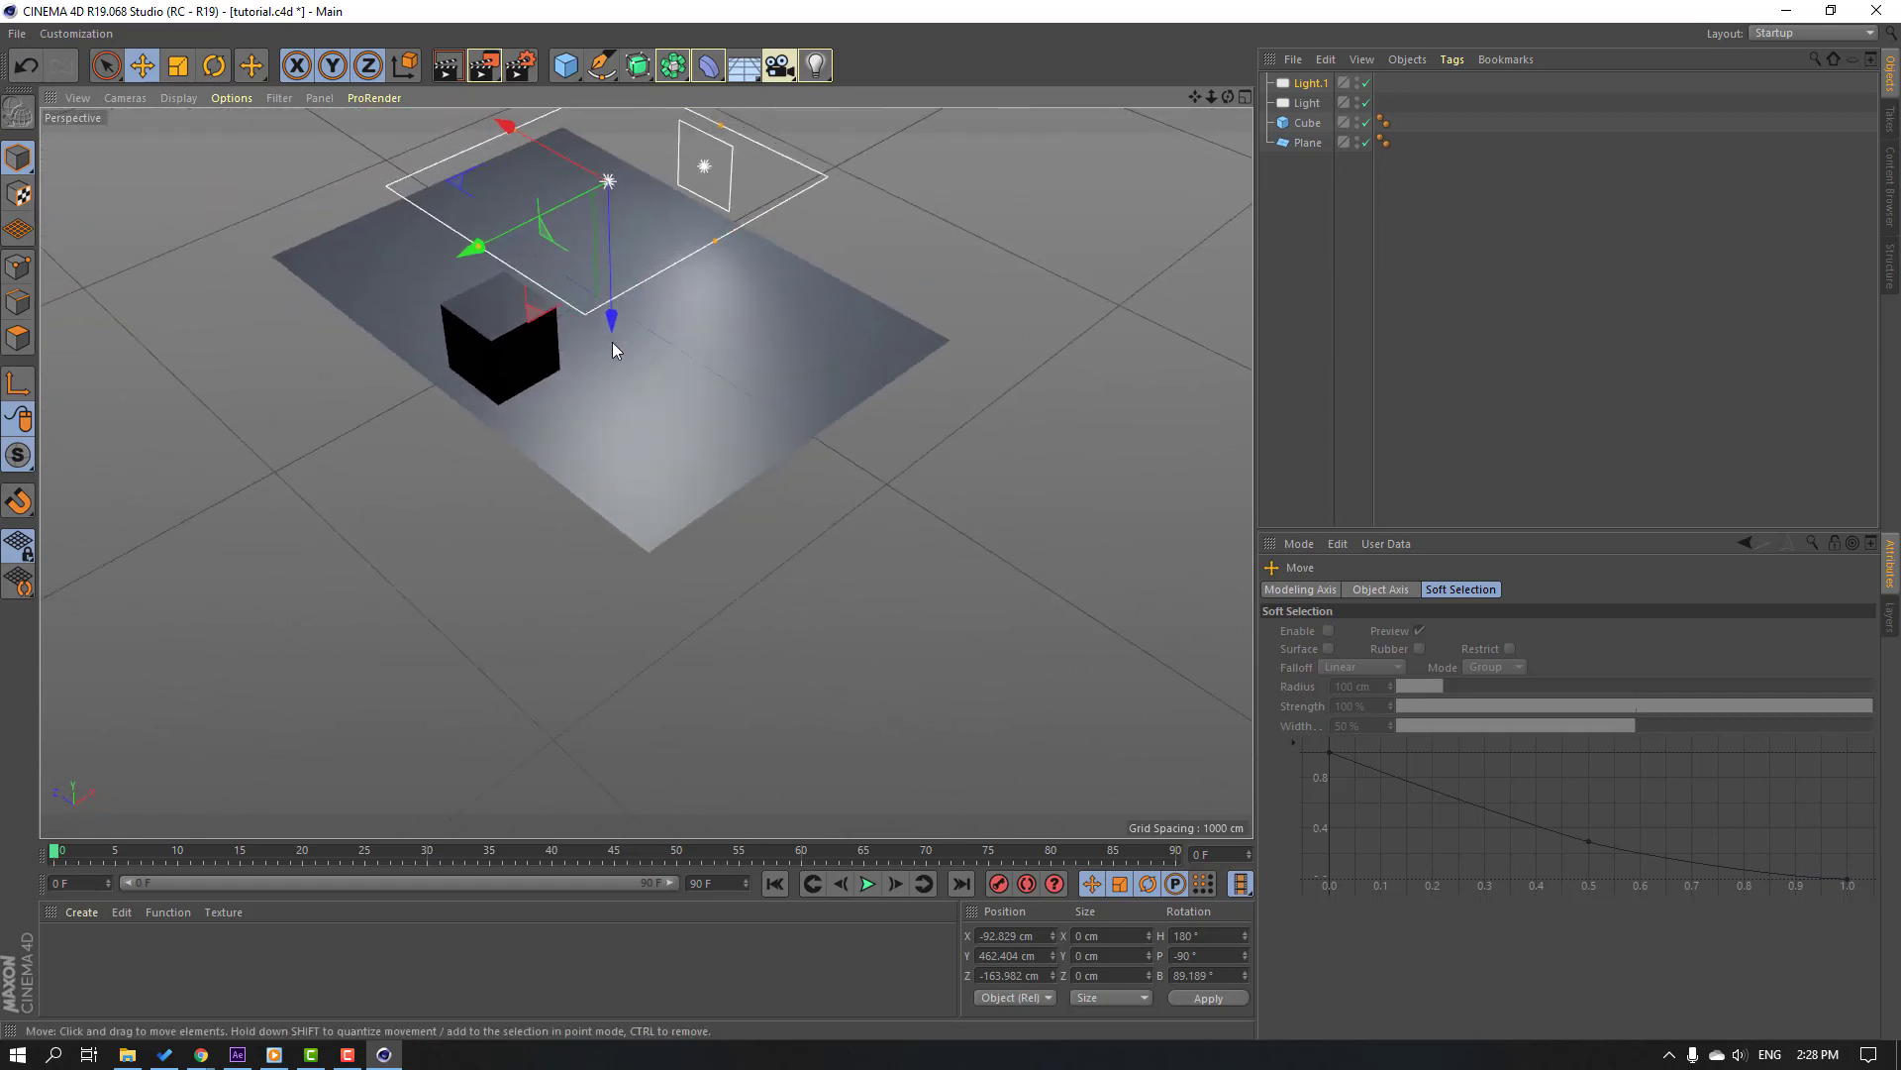
pyautogui.scroll(4, 527, 356)
# - Create a new standard material, Mat, and apply it to the cube
pyautogui.click(81, 917)
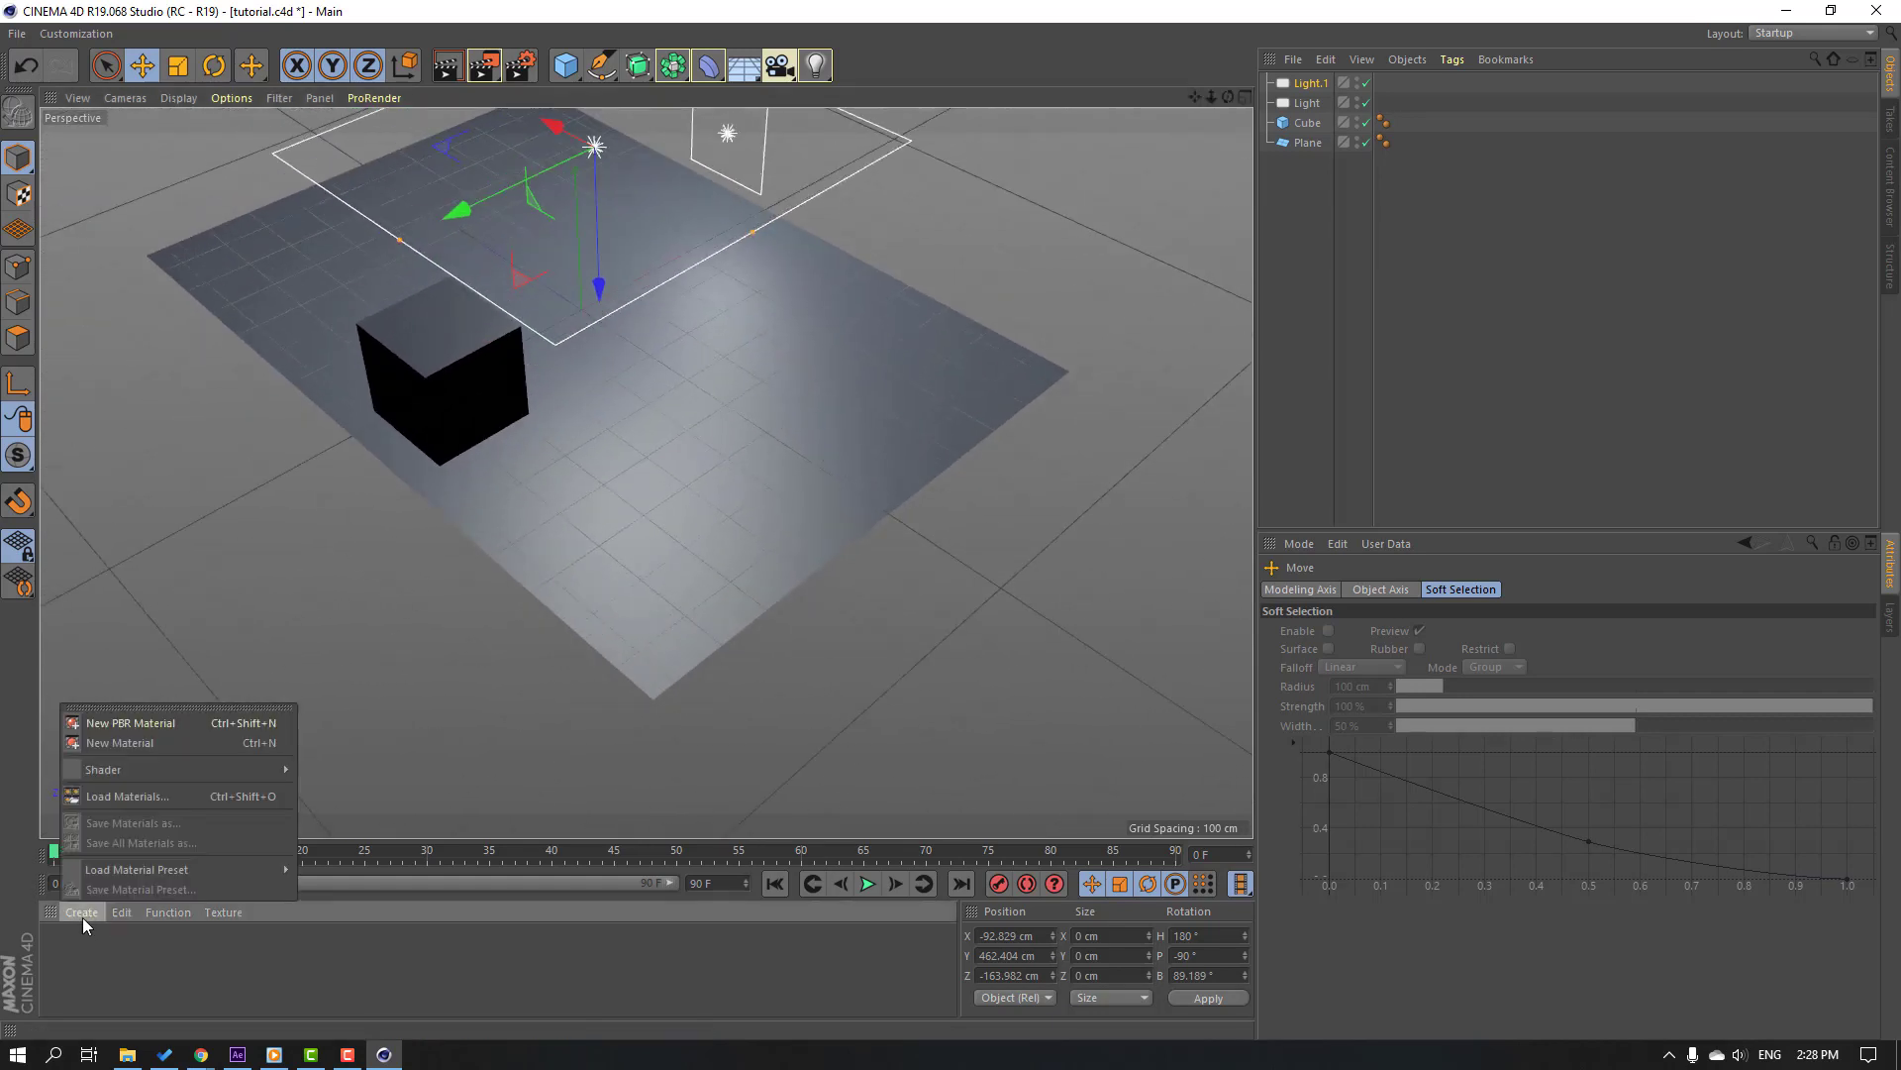
pyautogui.moveTo(189, 760)
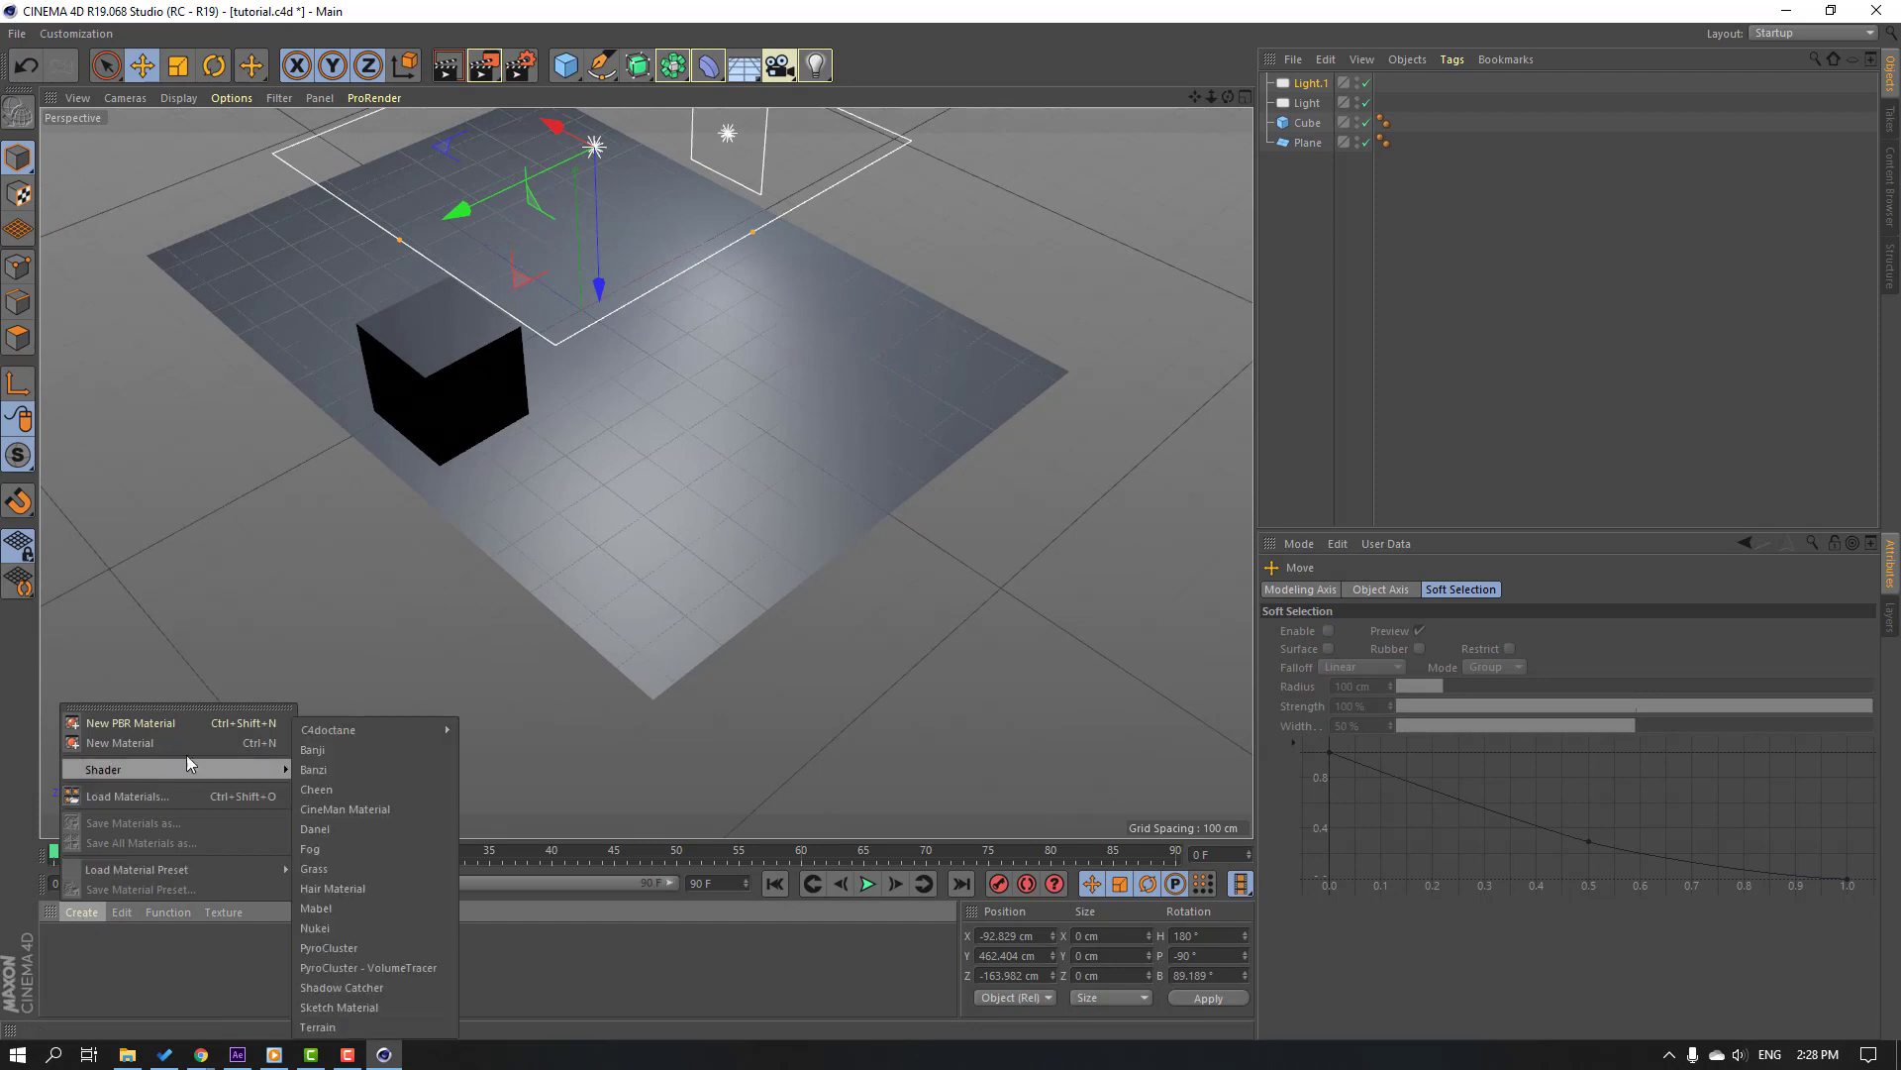
pyautogui.click(266, 750)
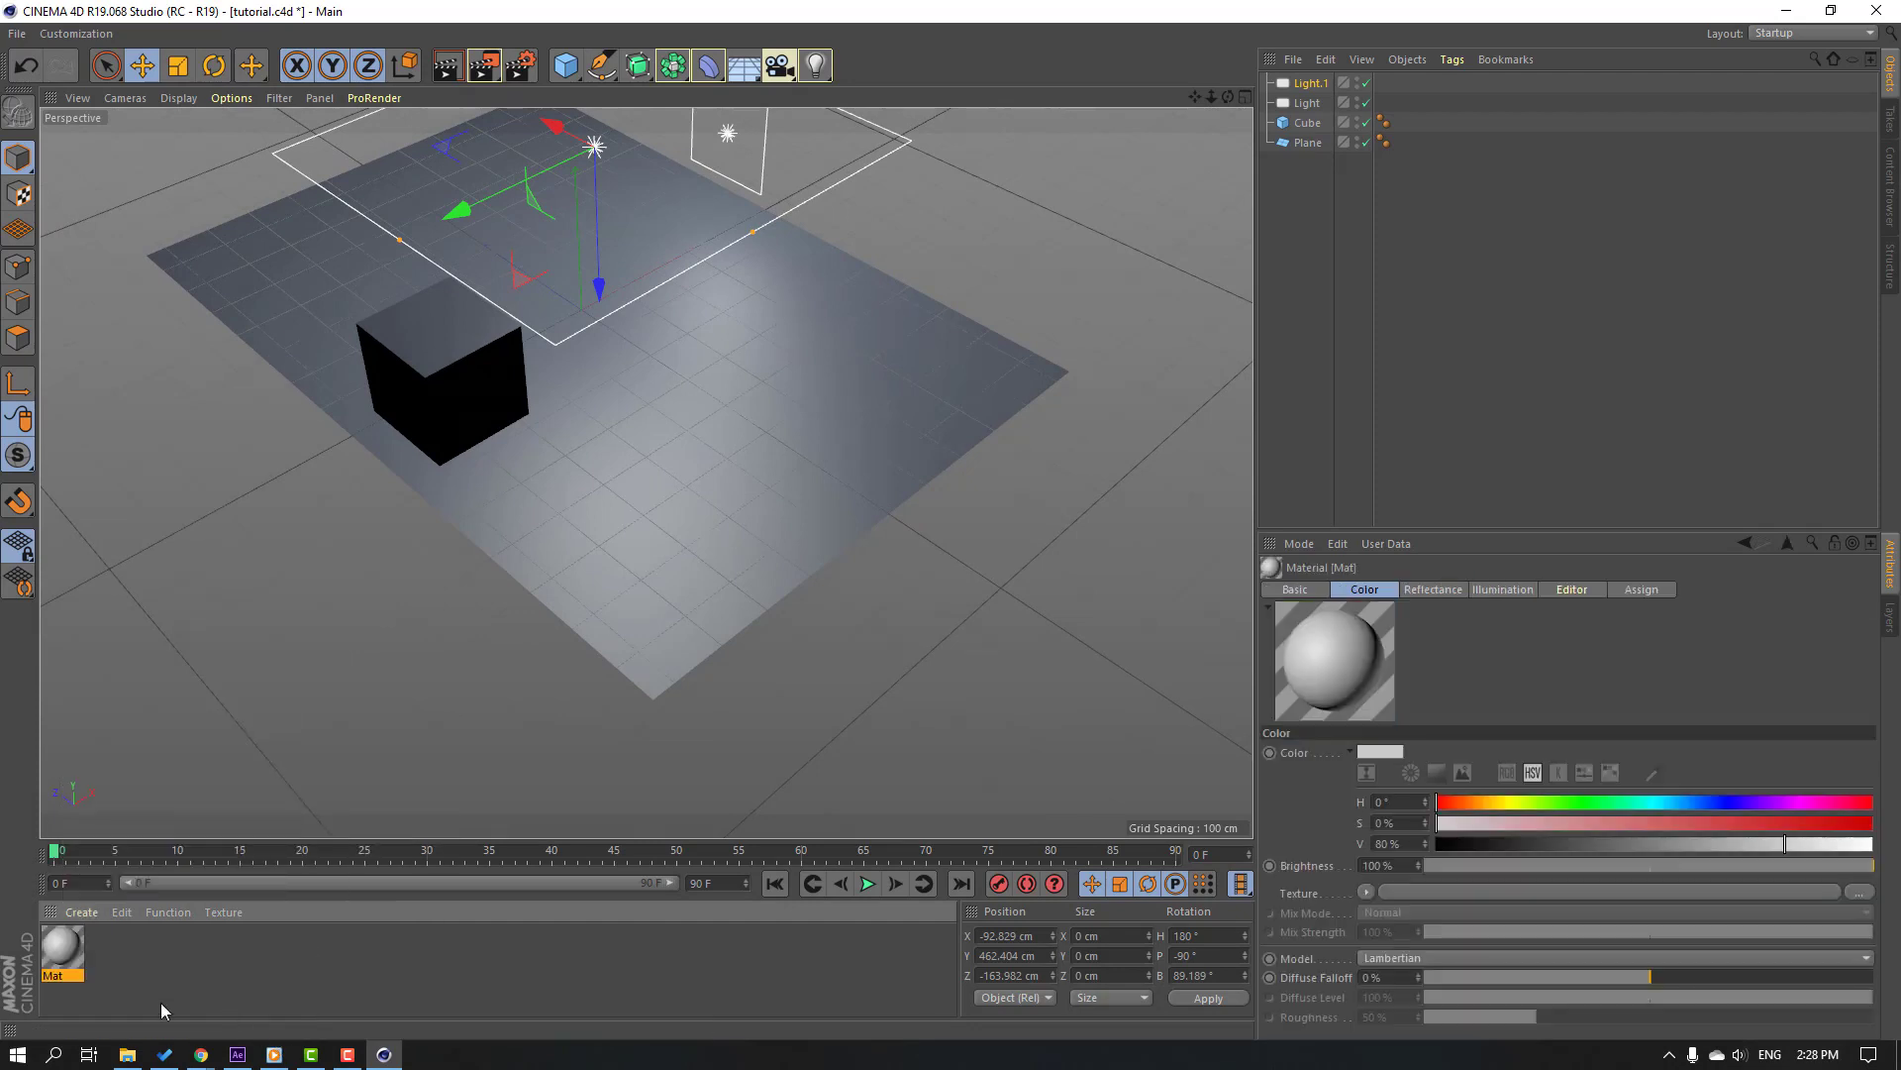
pyautogui.click(128, 985)
pyautogui.moveTo(199, 891); pyautogui.dragTo(421, 408)
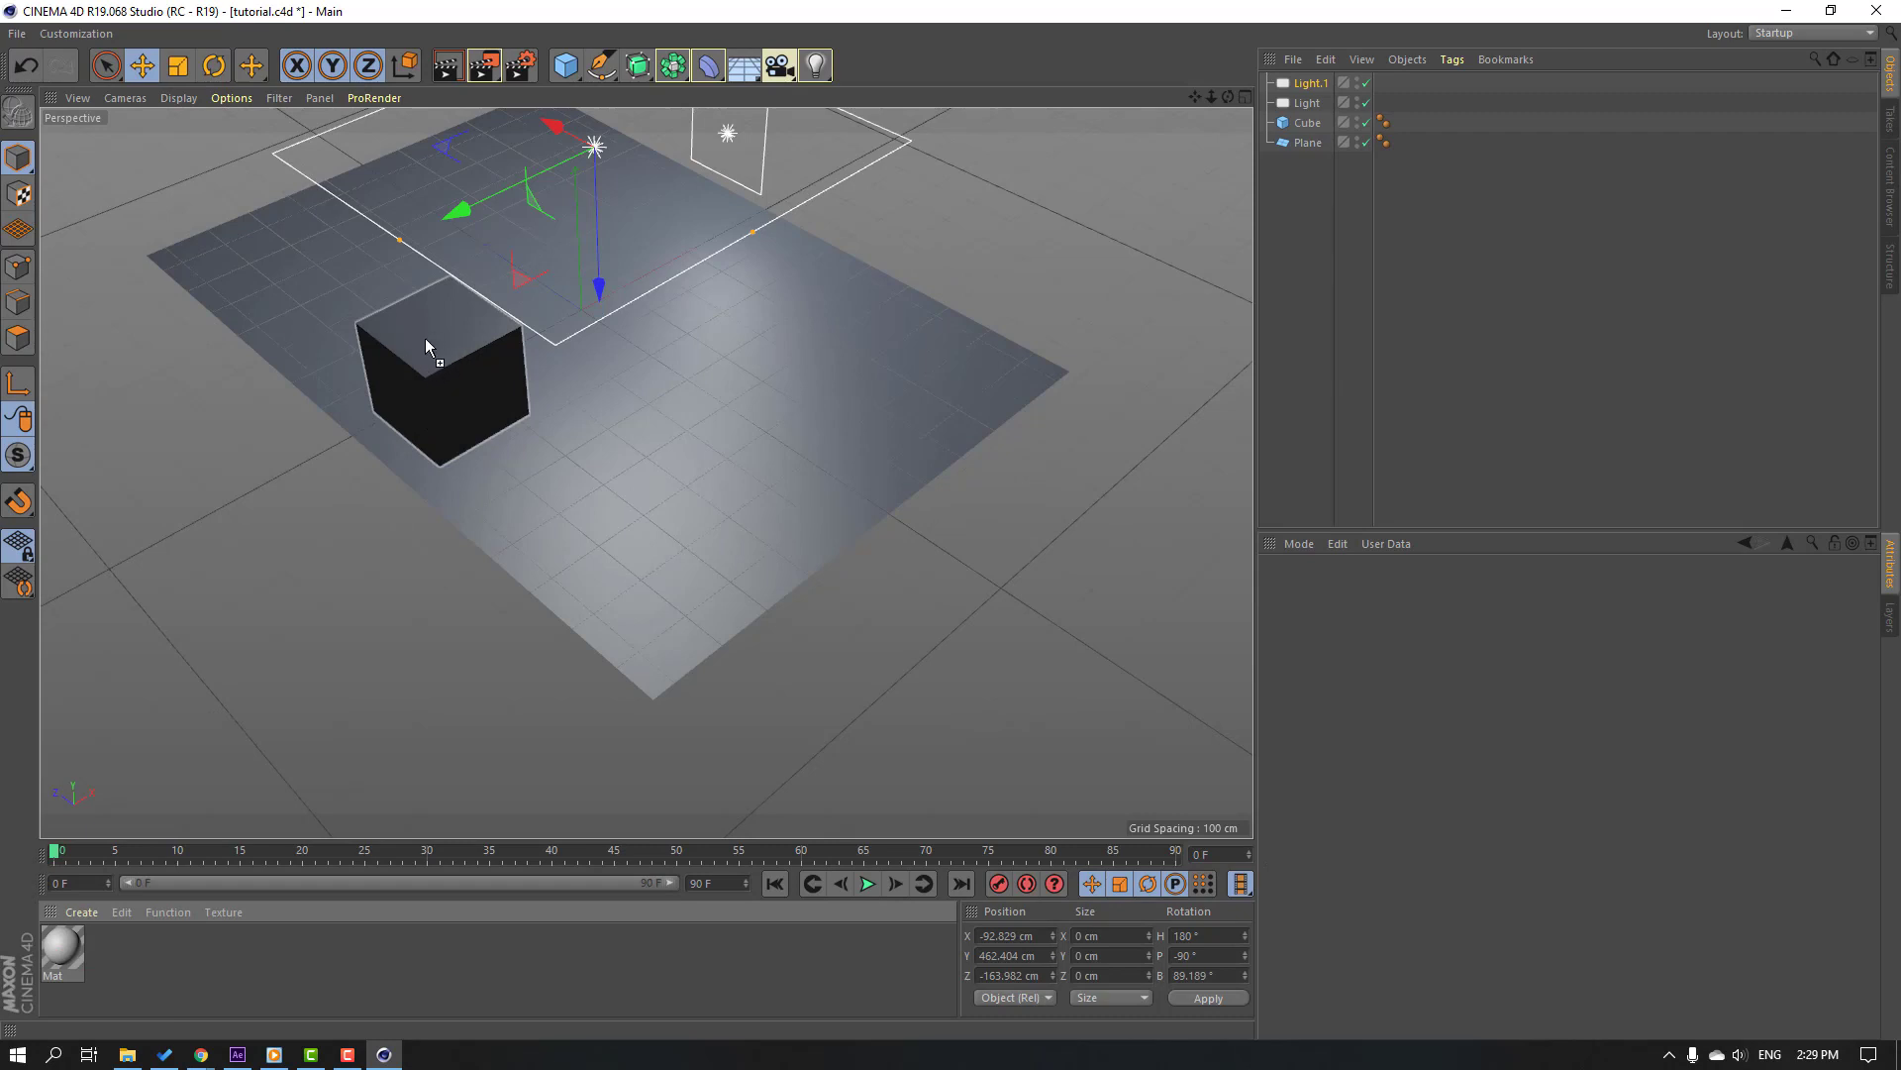
pyautogui.moveTo(425, 337); pyautogui.dragTo(425, 337)
# - Make Mat gold with a Ward reflectance and raised reflection strength
pyautogui.doubleClick(63, 950)
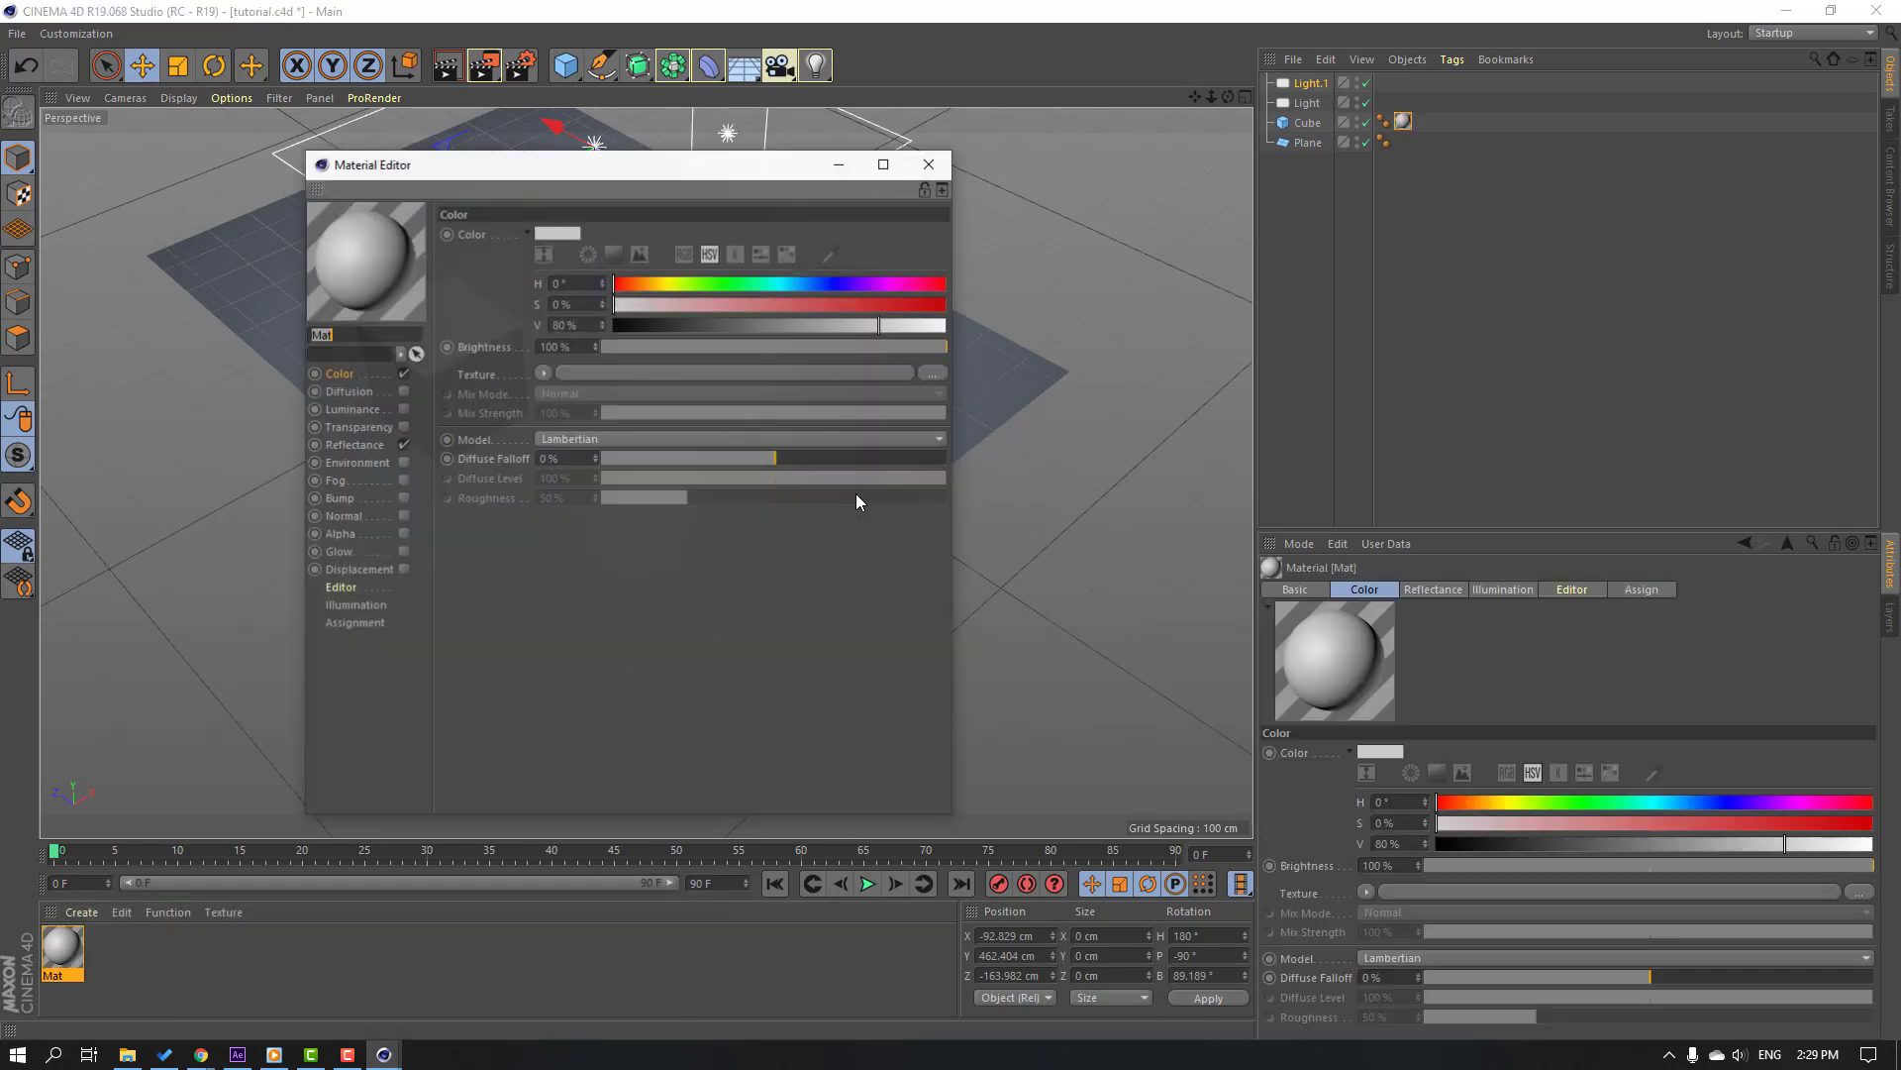
pyautogui.click(654, 281)
pyautogui.moveTo(812, 304); pyautogui.dragTo(923, 324)
pyautogui.click(919, 345)
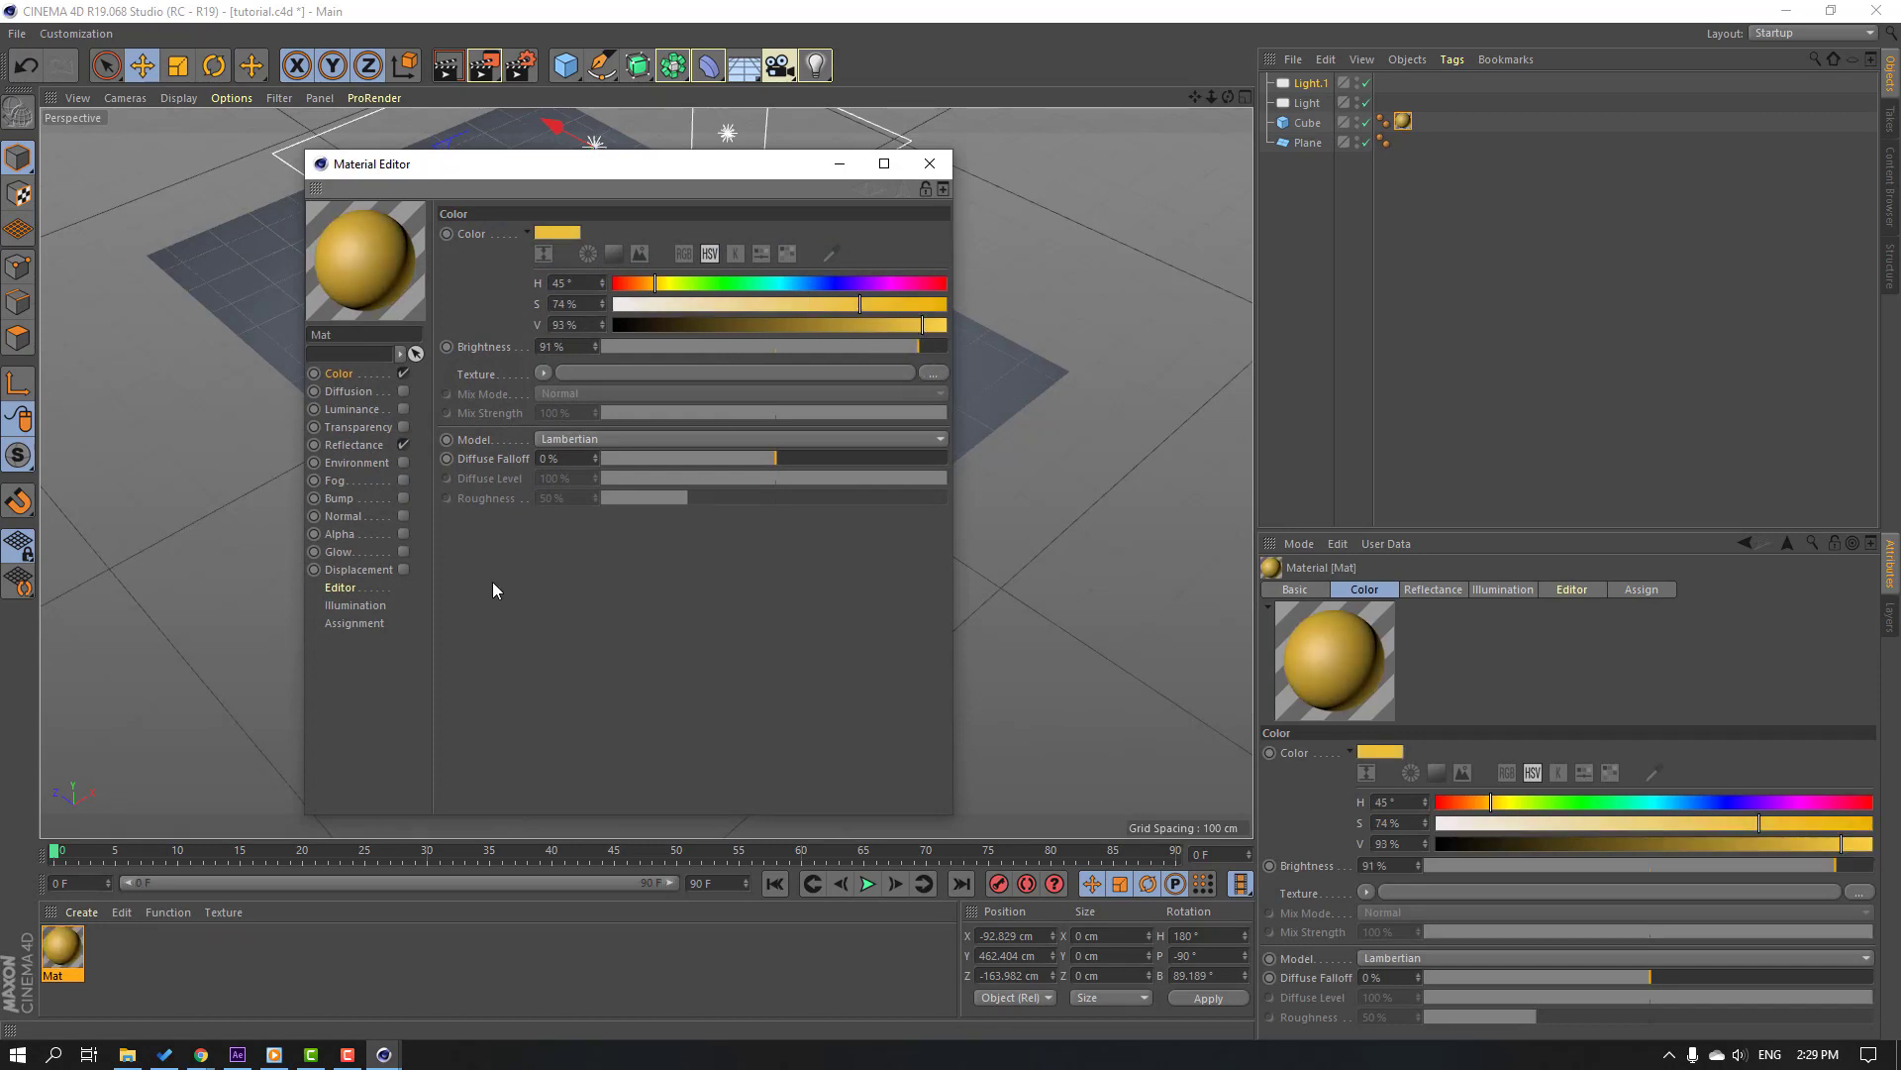
pyautogui.click(349, 448)
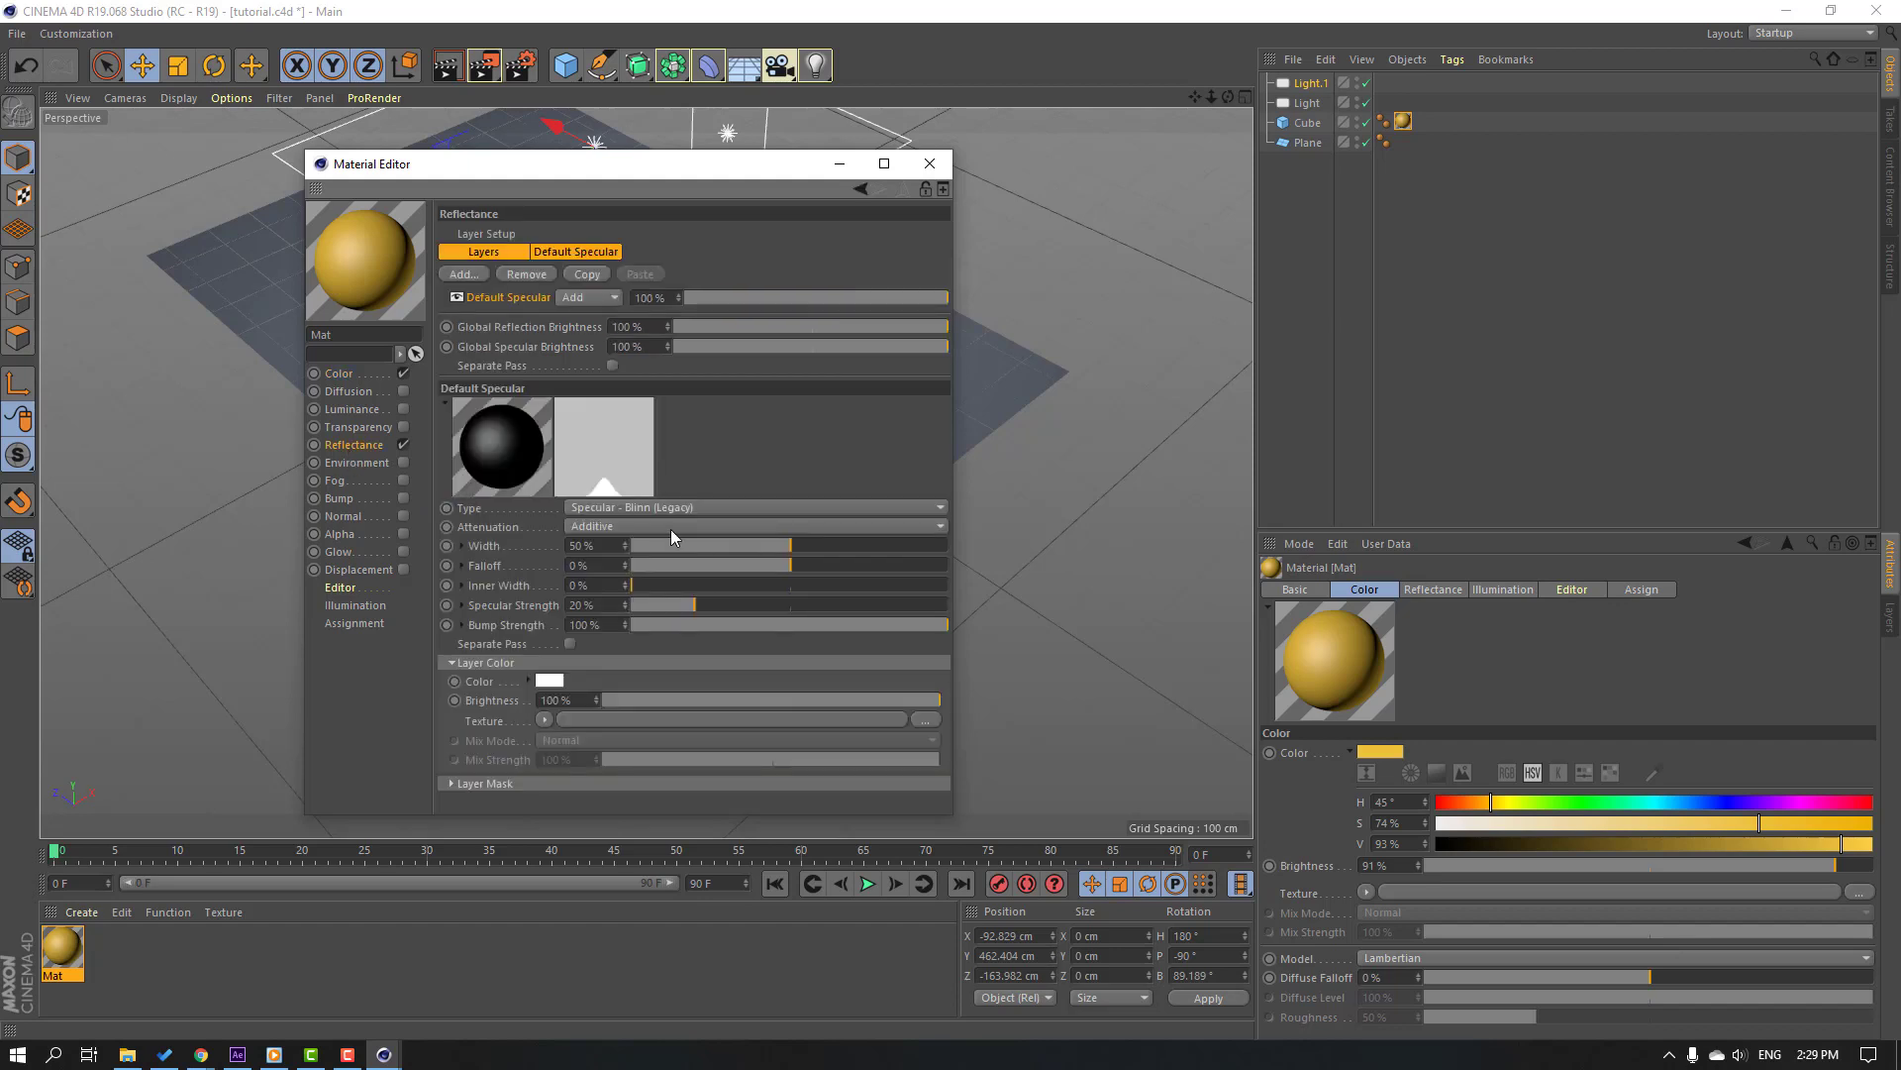
pyautogui.click(645, 506)
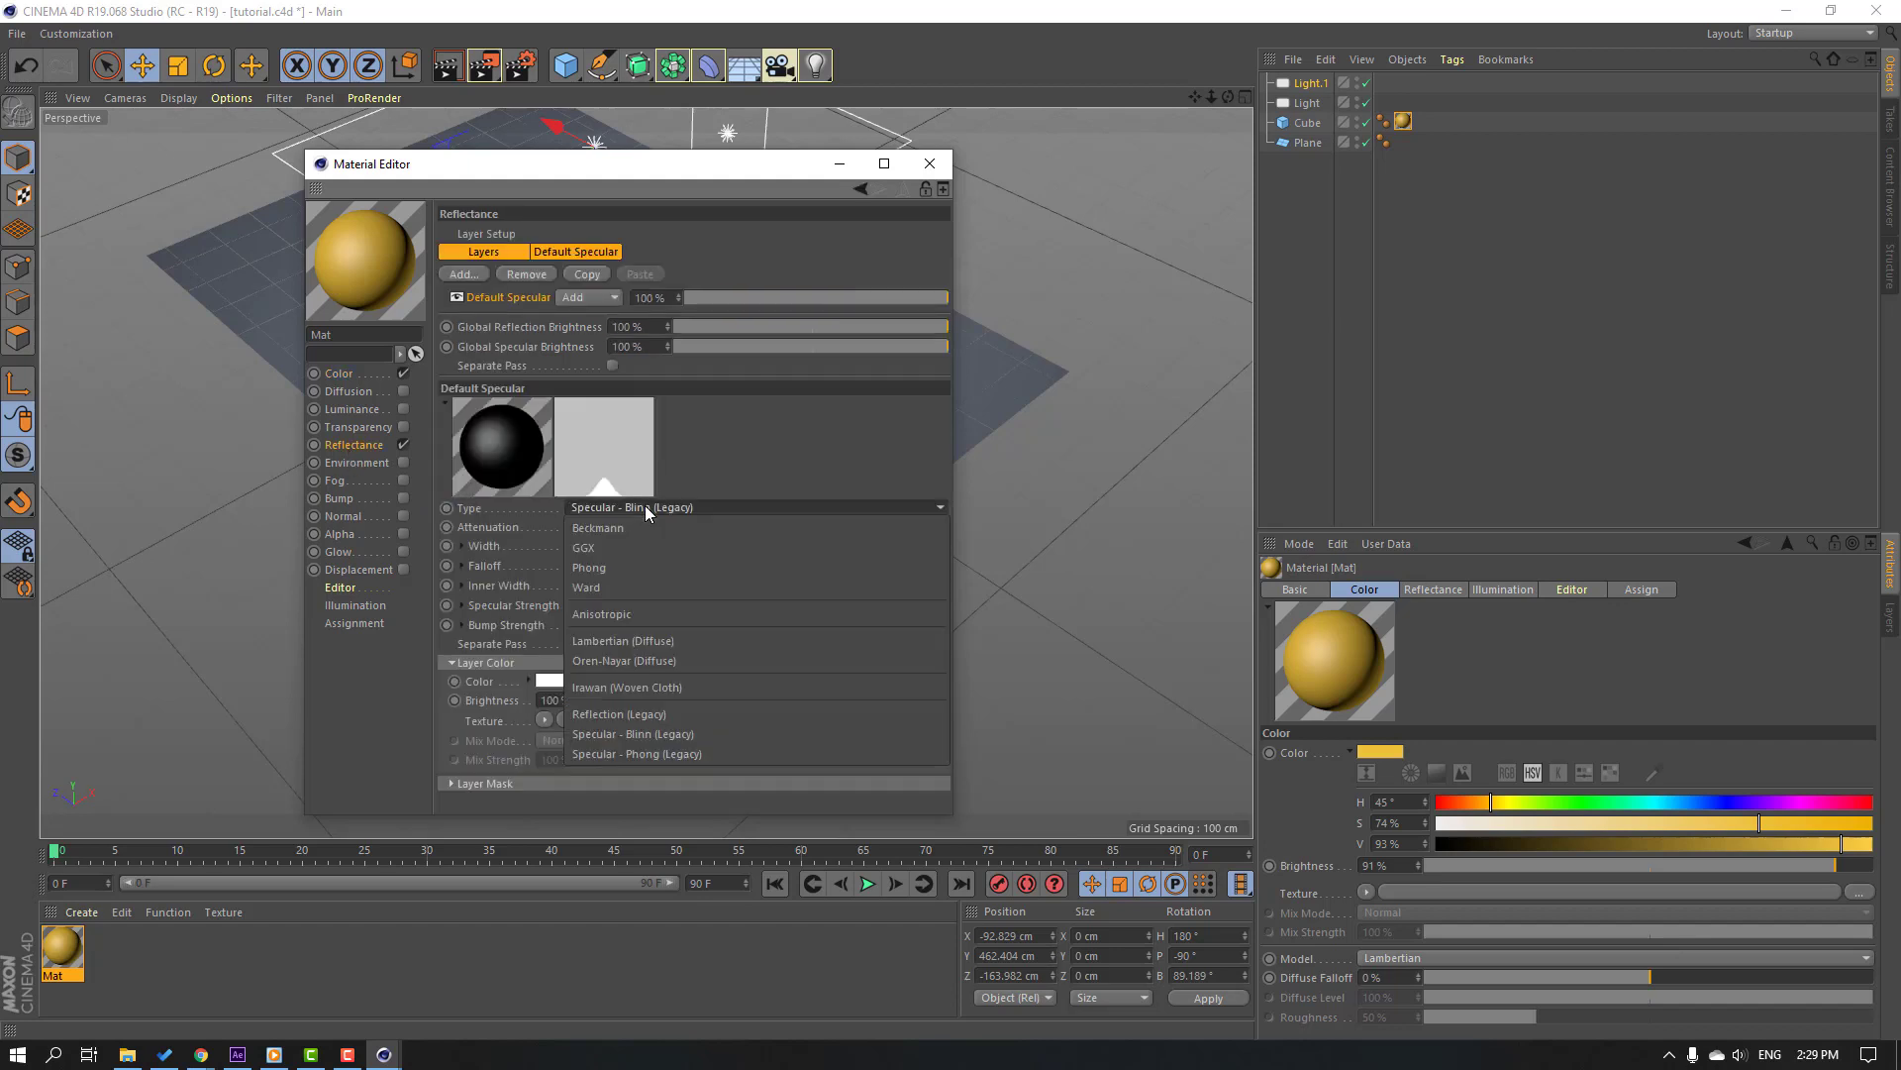
pyautogui.click(614, 588)
pyautogui.moveTo(763, 550); pyautogui.dragTo(705, 545)
# - Close the material editor and render a viewport preview of the gold cube
pyautogui.click(928, 164)
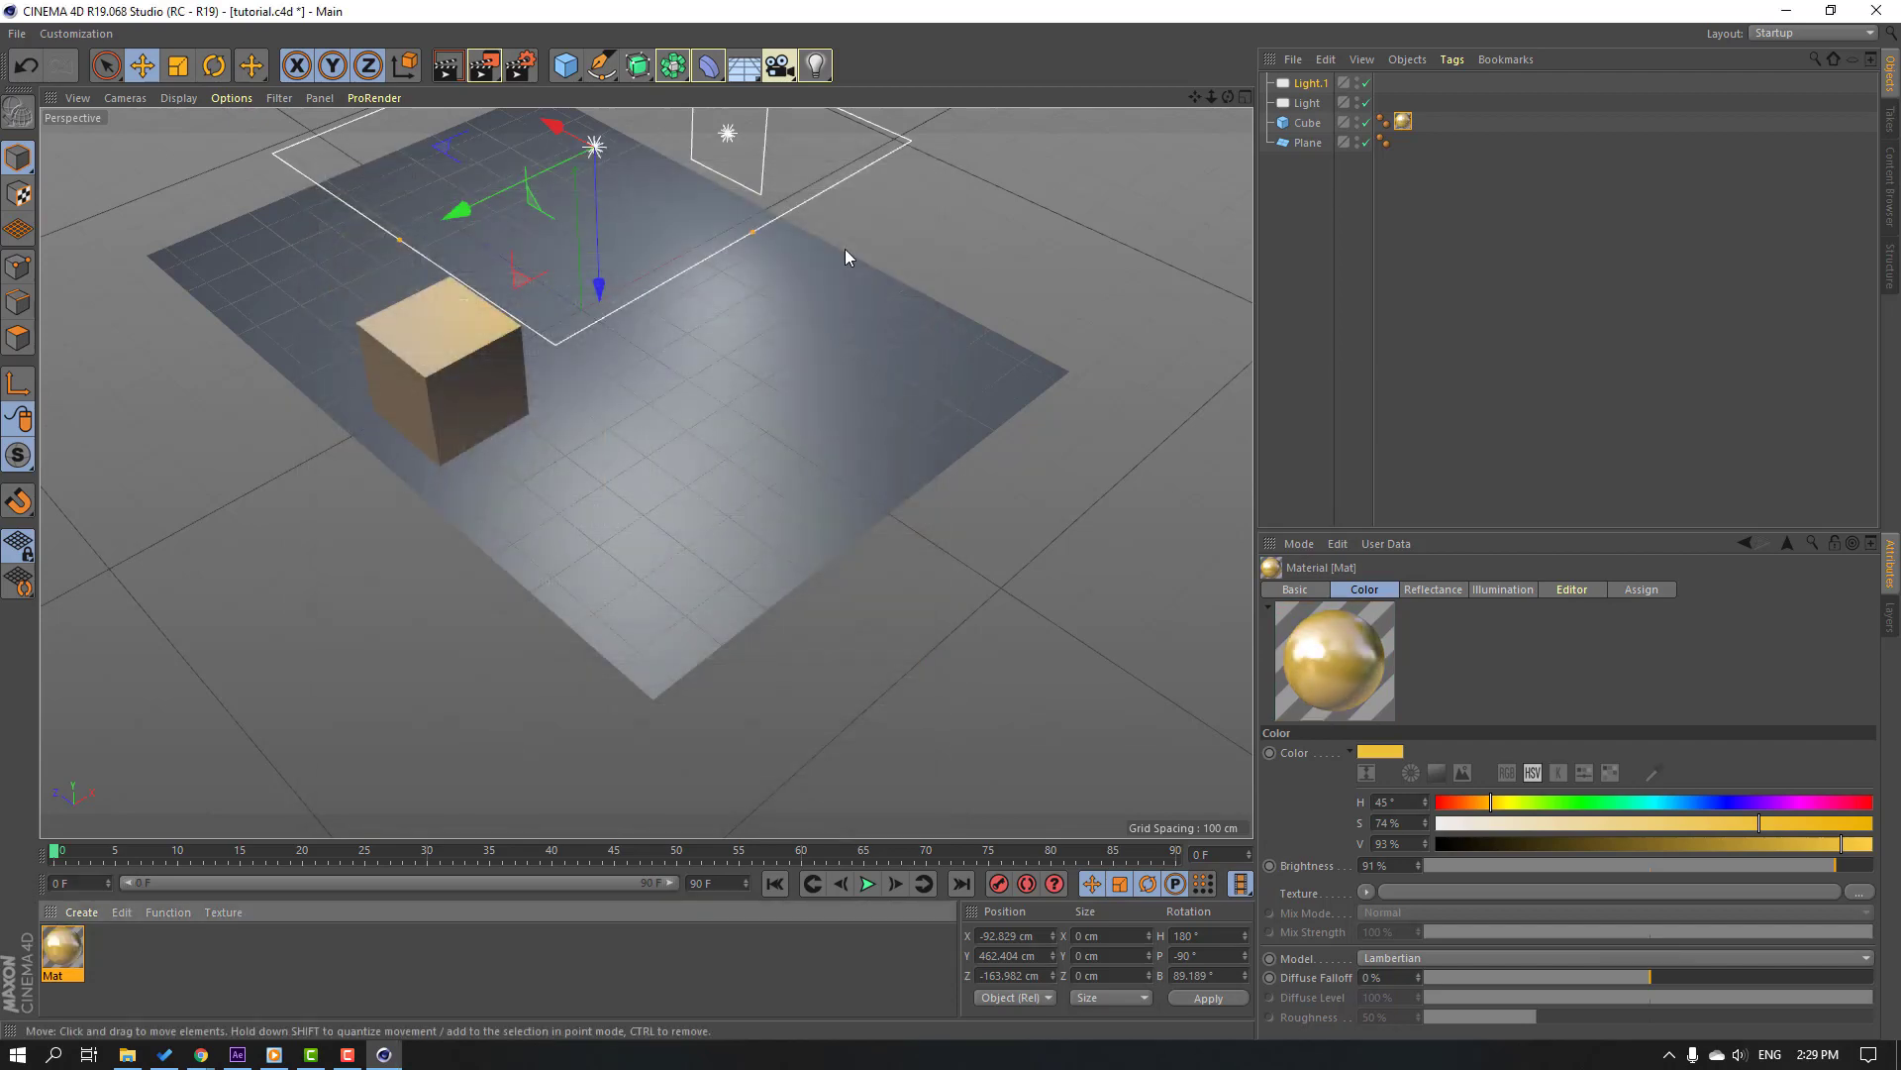
pyautogui.scroll(5, 621, 466)
pyautogui.scroll(-3, 496, 442)
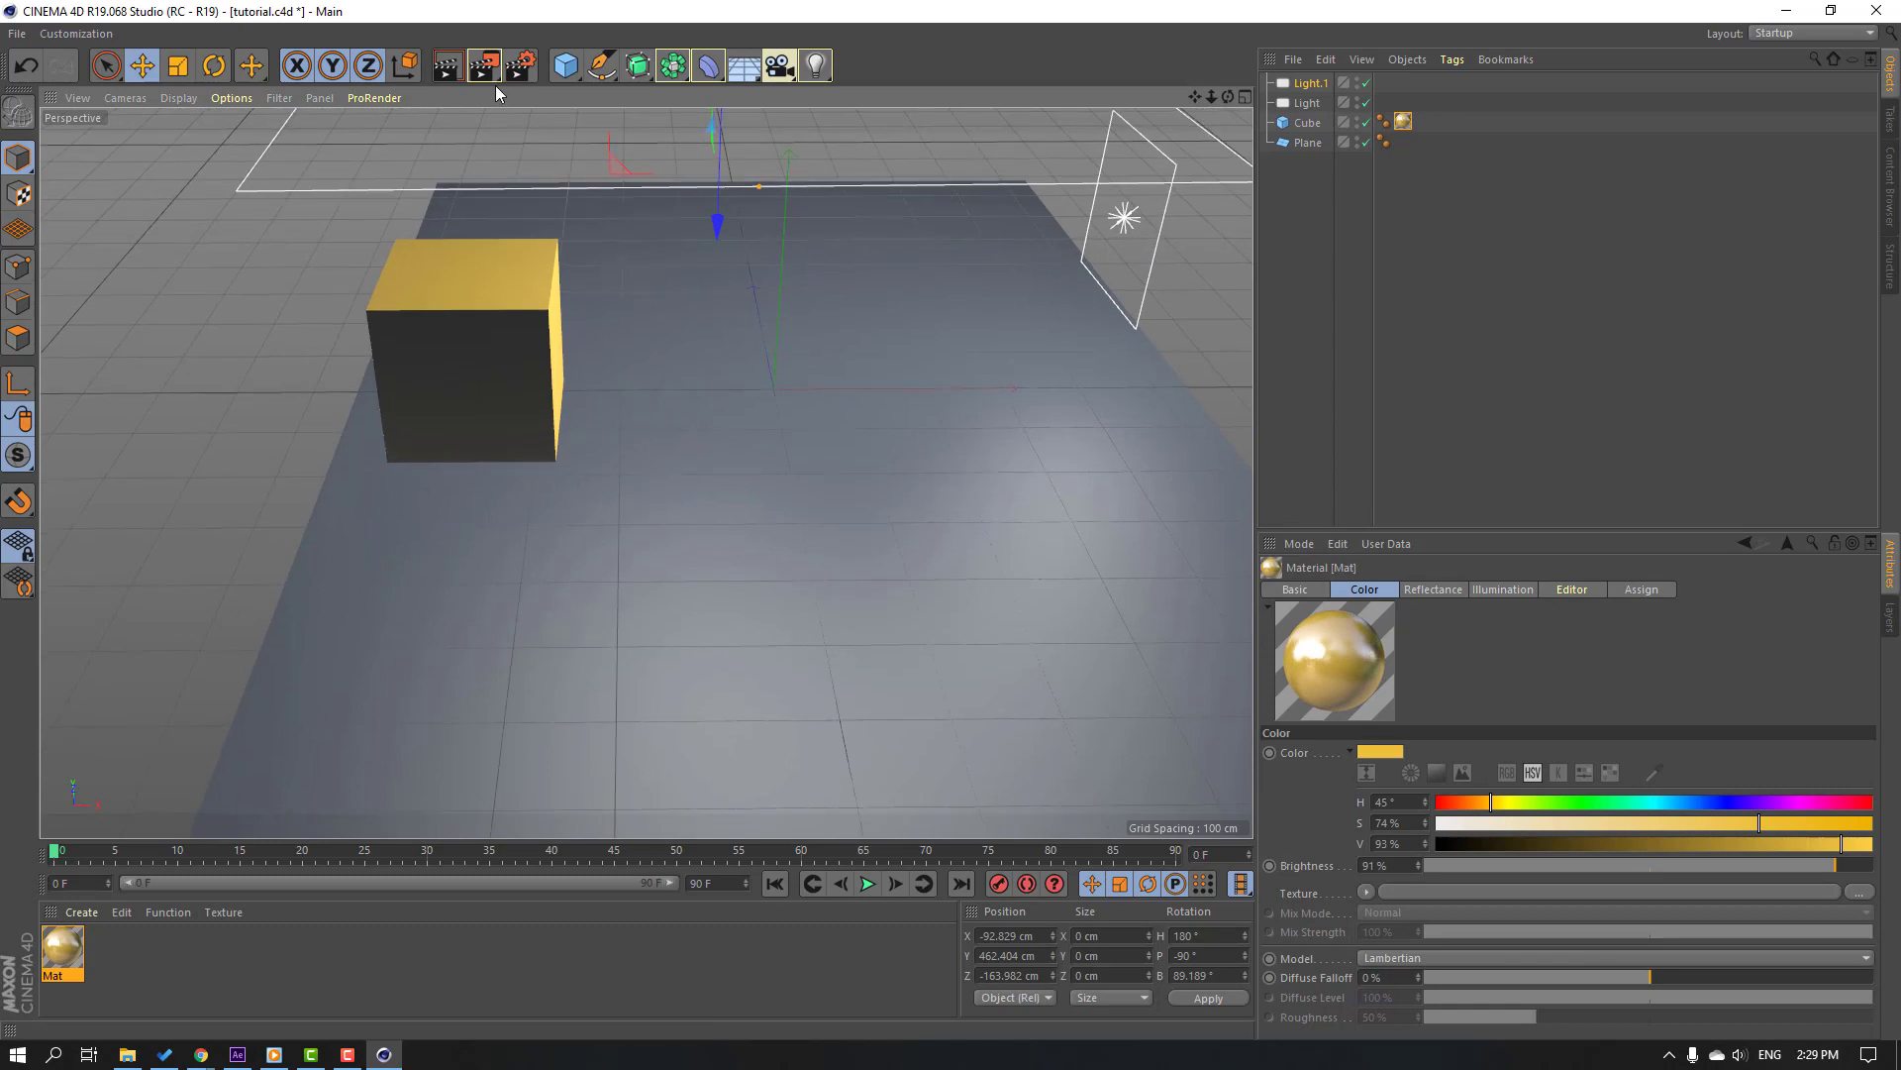
pyautogui.click(444, 68)
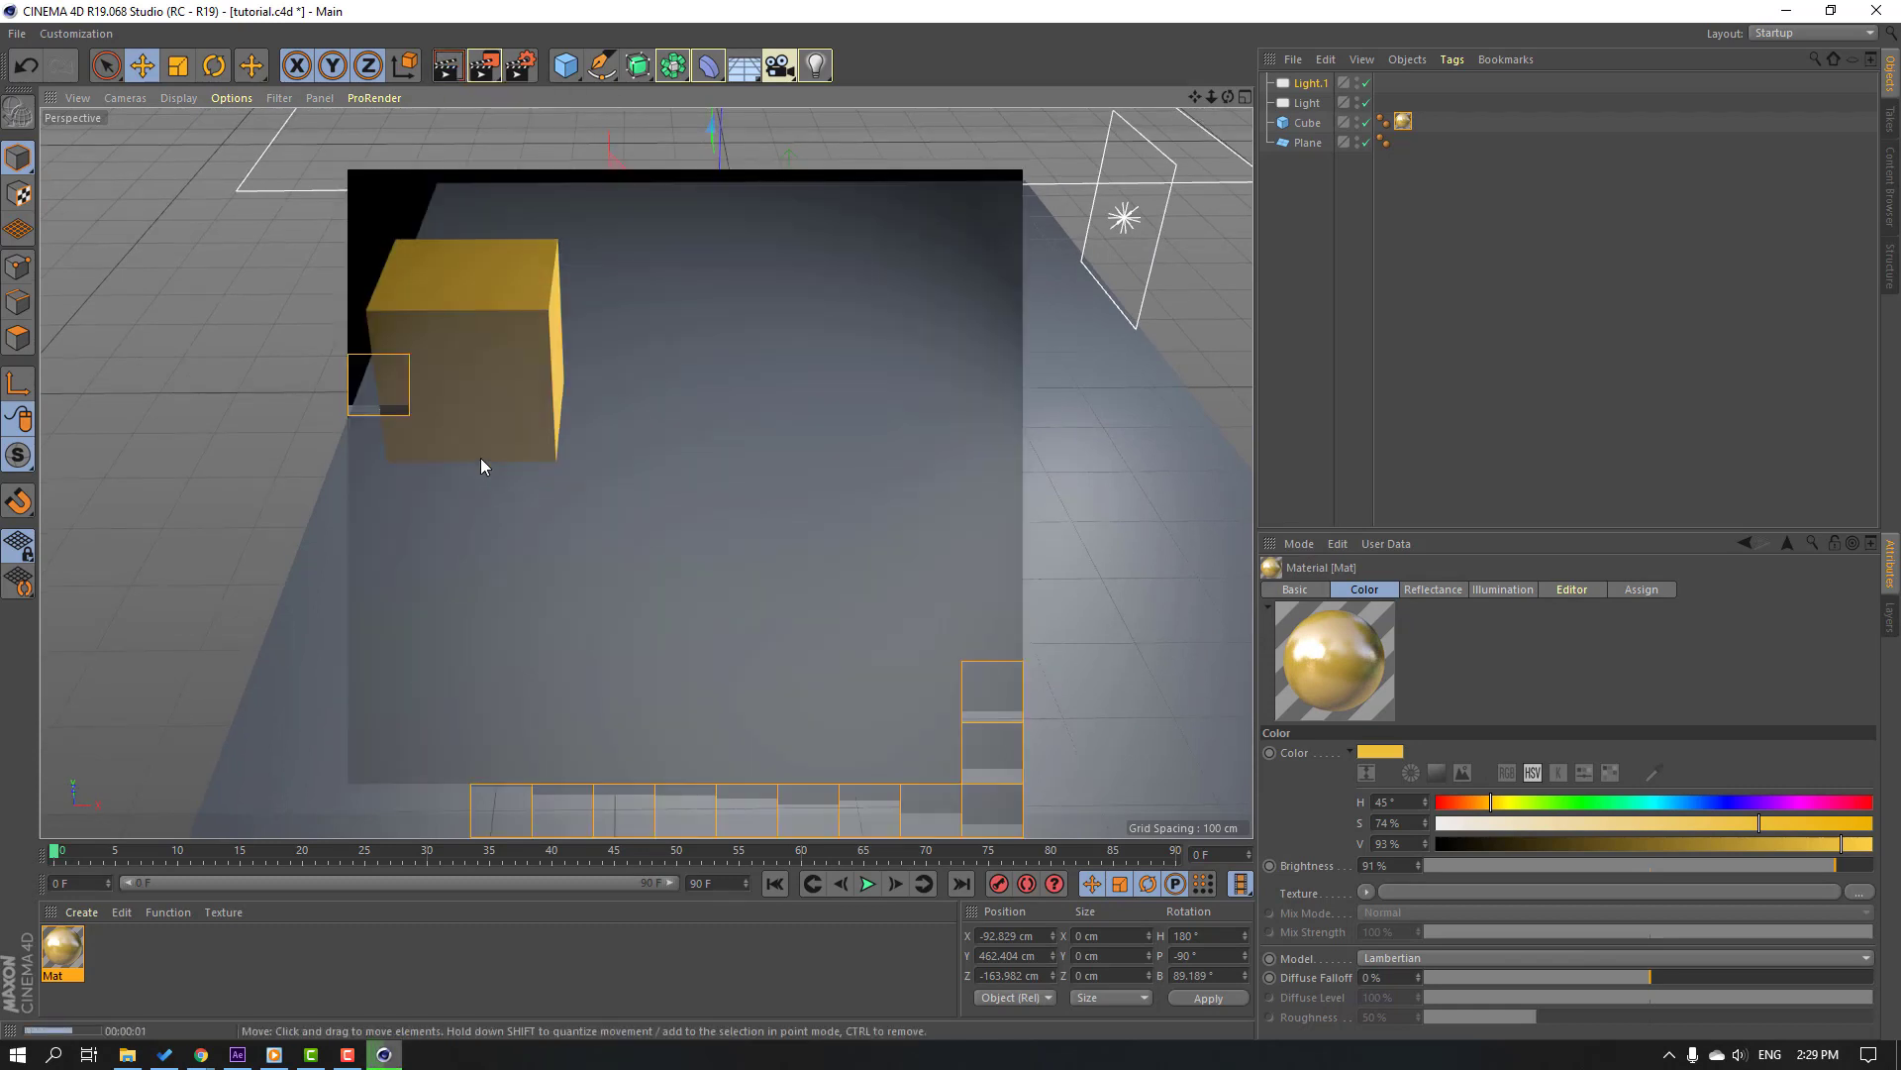
pyautogui.scroll(-3, 406, 454)
pyautogui.scroll(2, 644, 481)
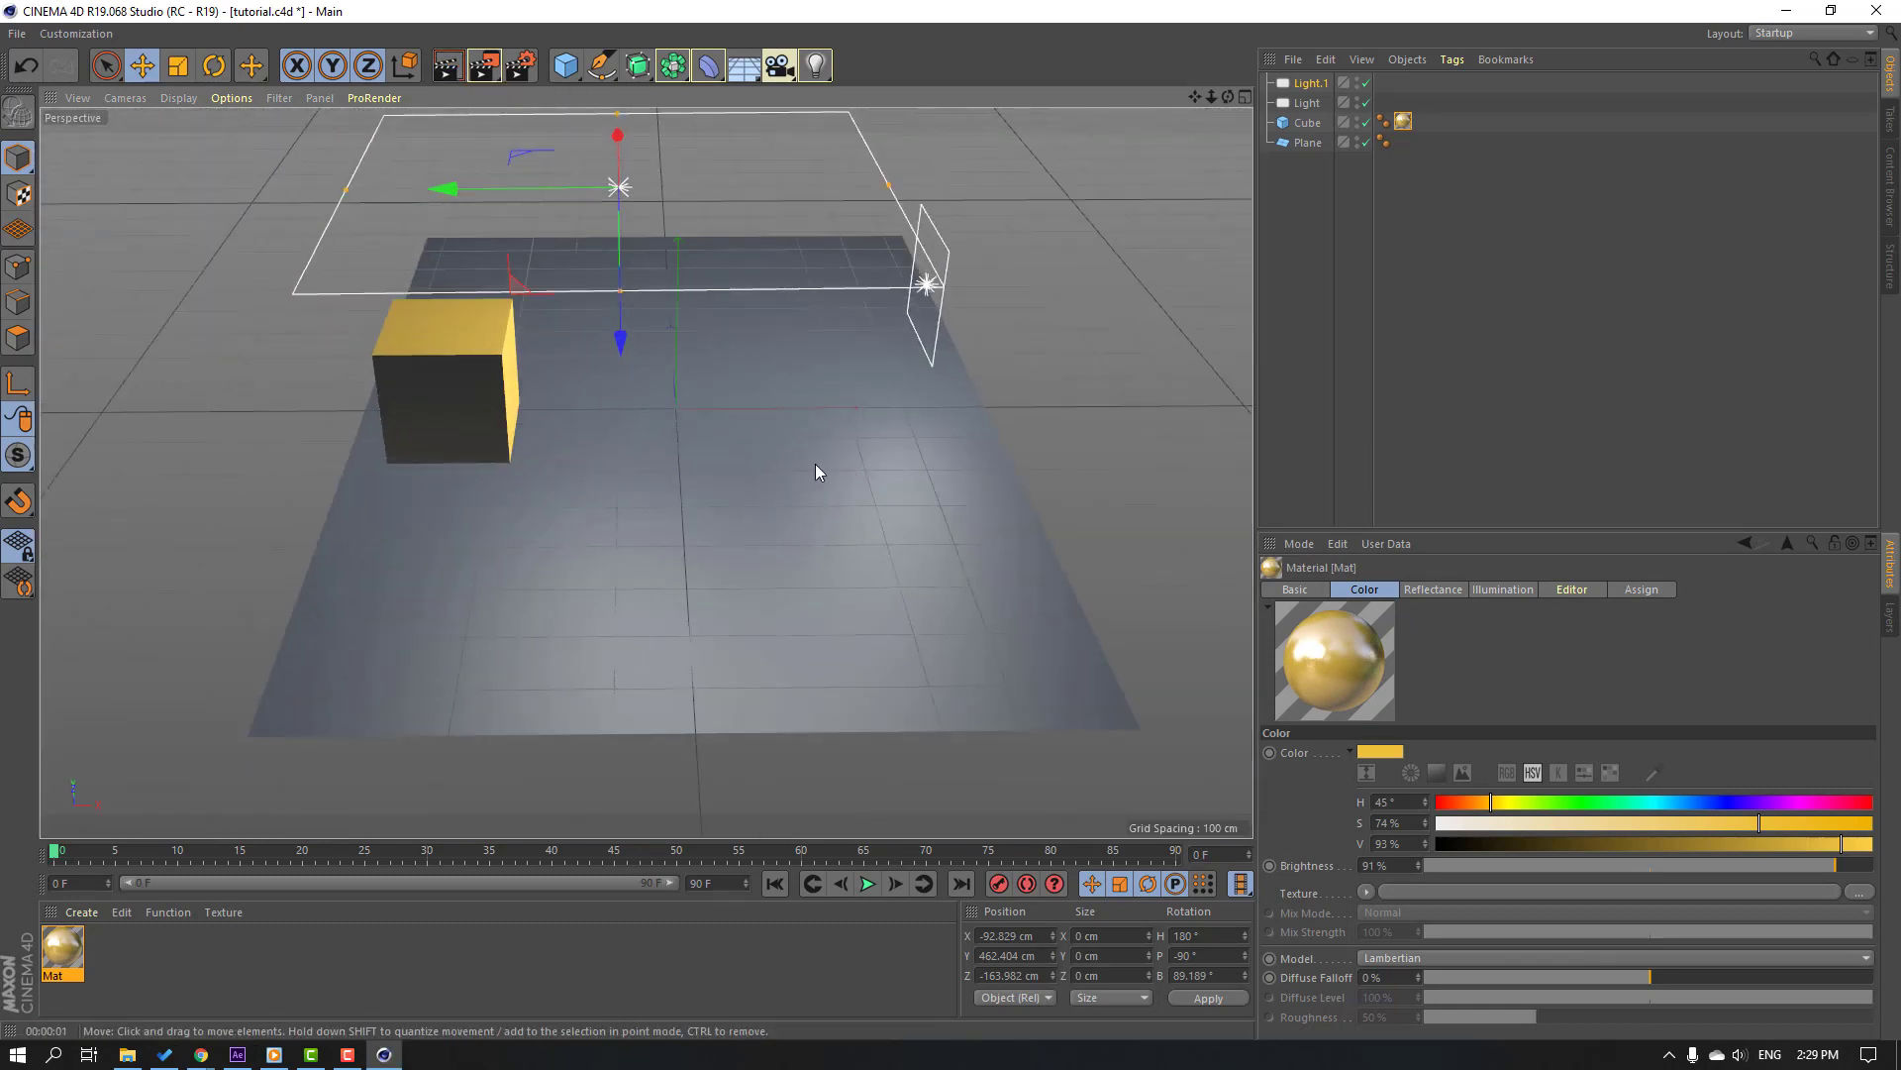
pyautogui.keyDown('alt'); pyautogui.moveTo(816, 464); pyautogui.dragTo(677, 454); pyautogui.keyUp('alt')
# - Save the scene, check the gold cube in After Effects, and return to Cinema 4D
pyautogui.hotkey('ctrl', 's')
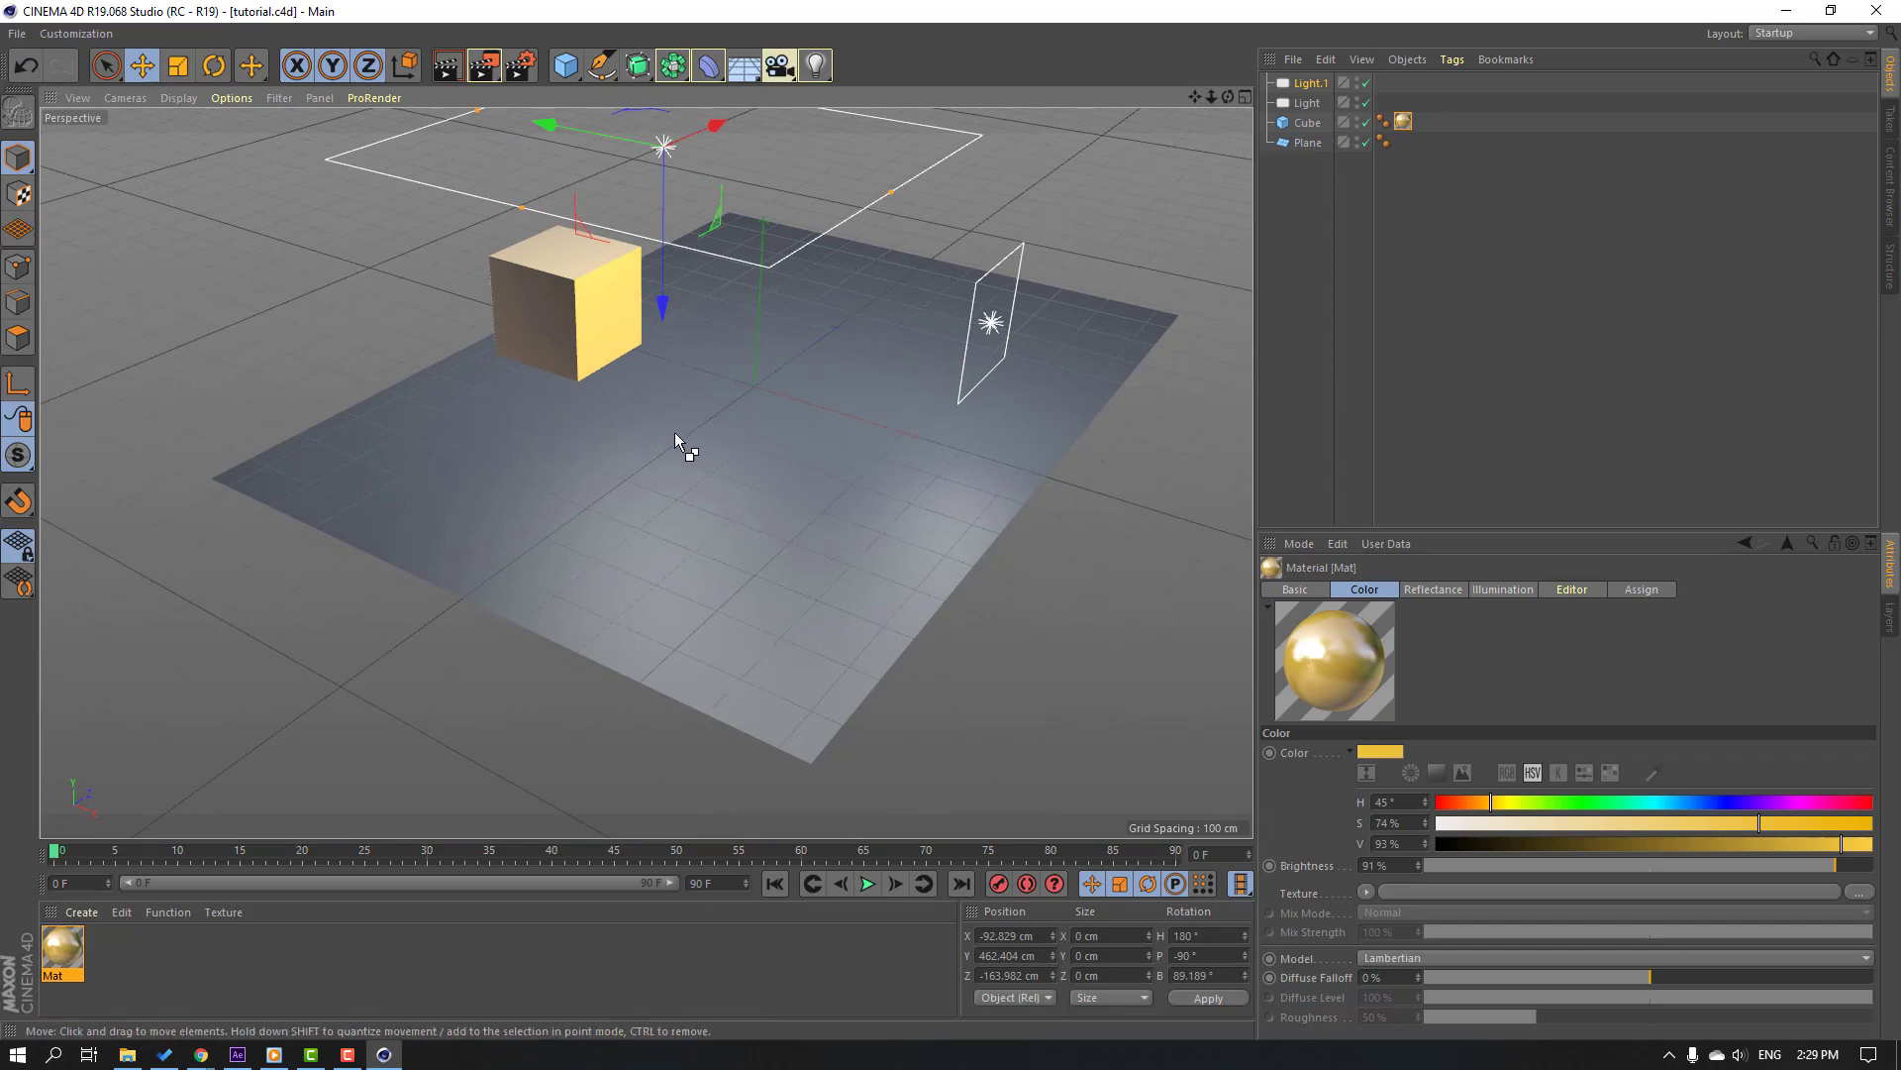
pyautogui.click(237, 1054)
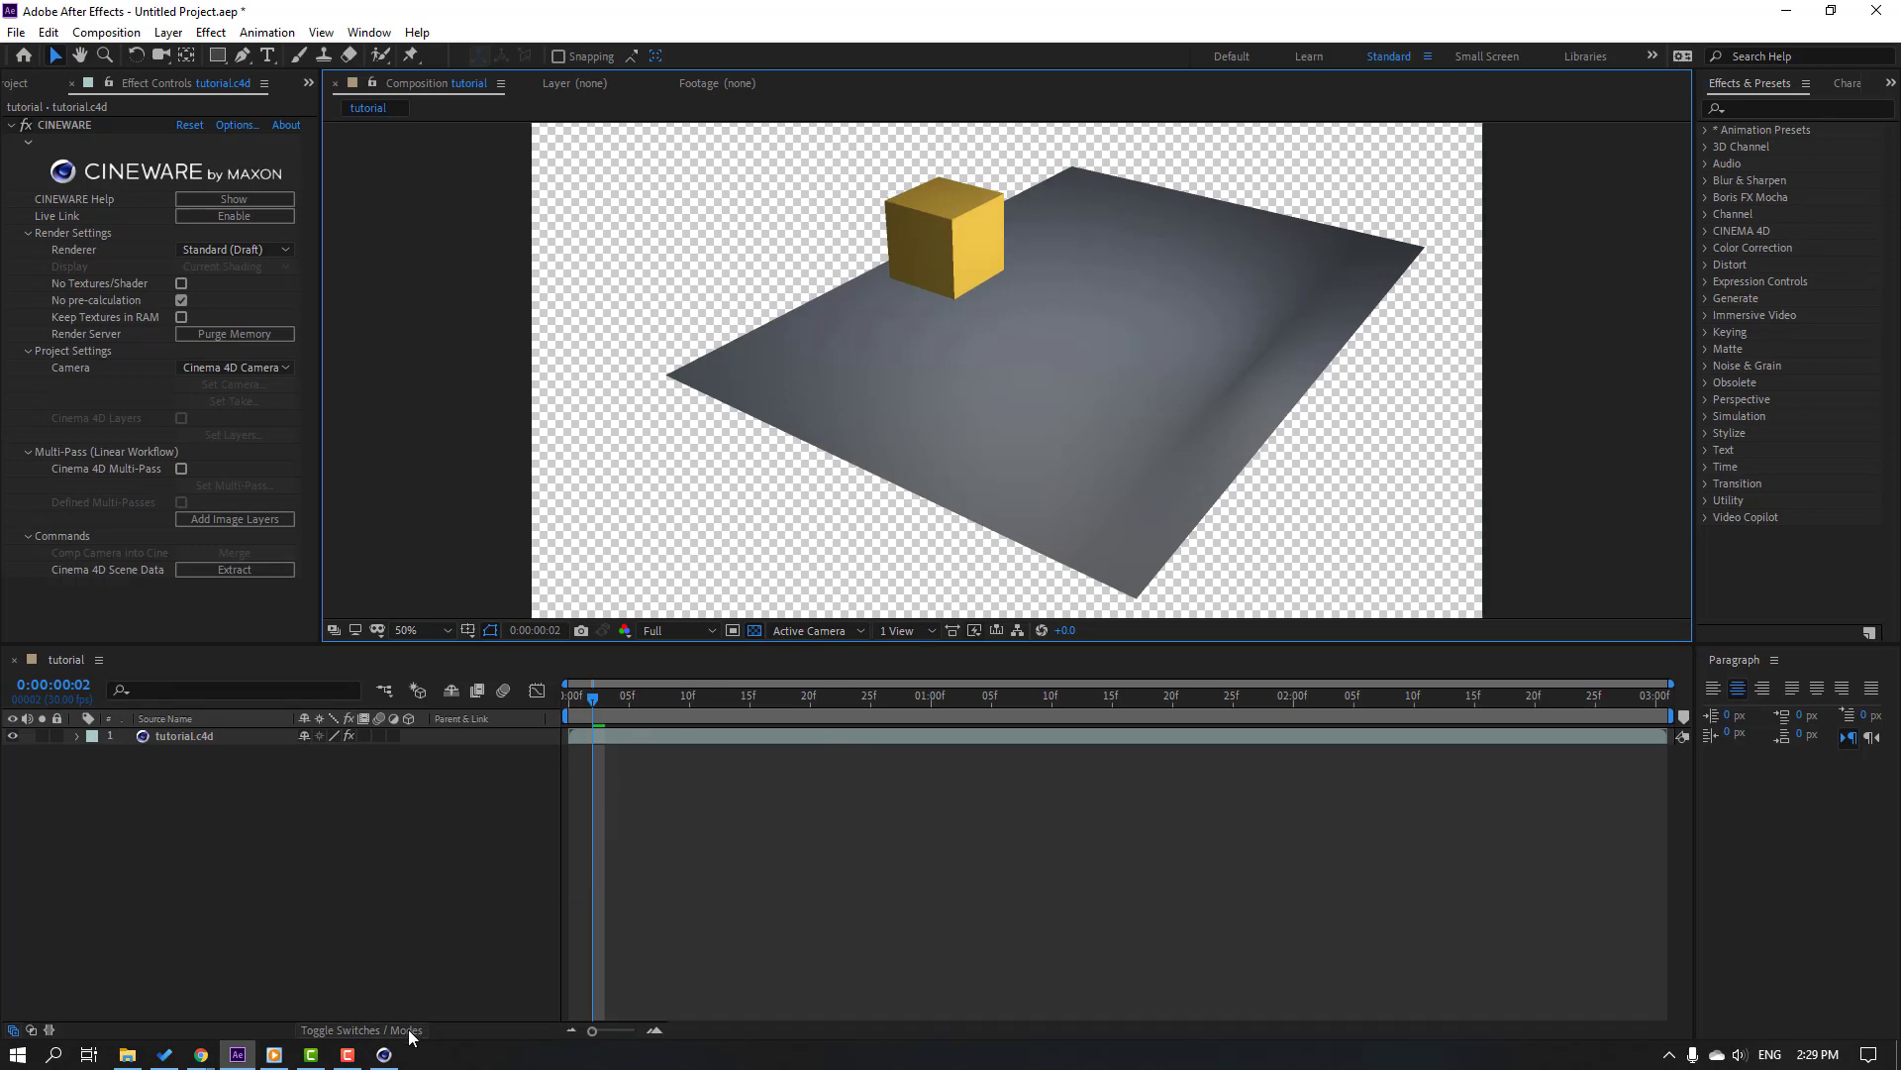
pyautogui.click(385, 1054)
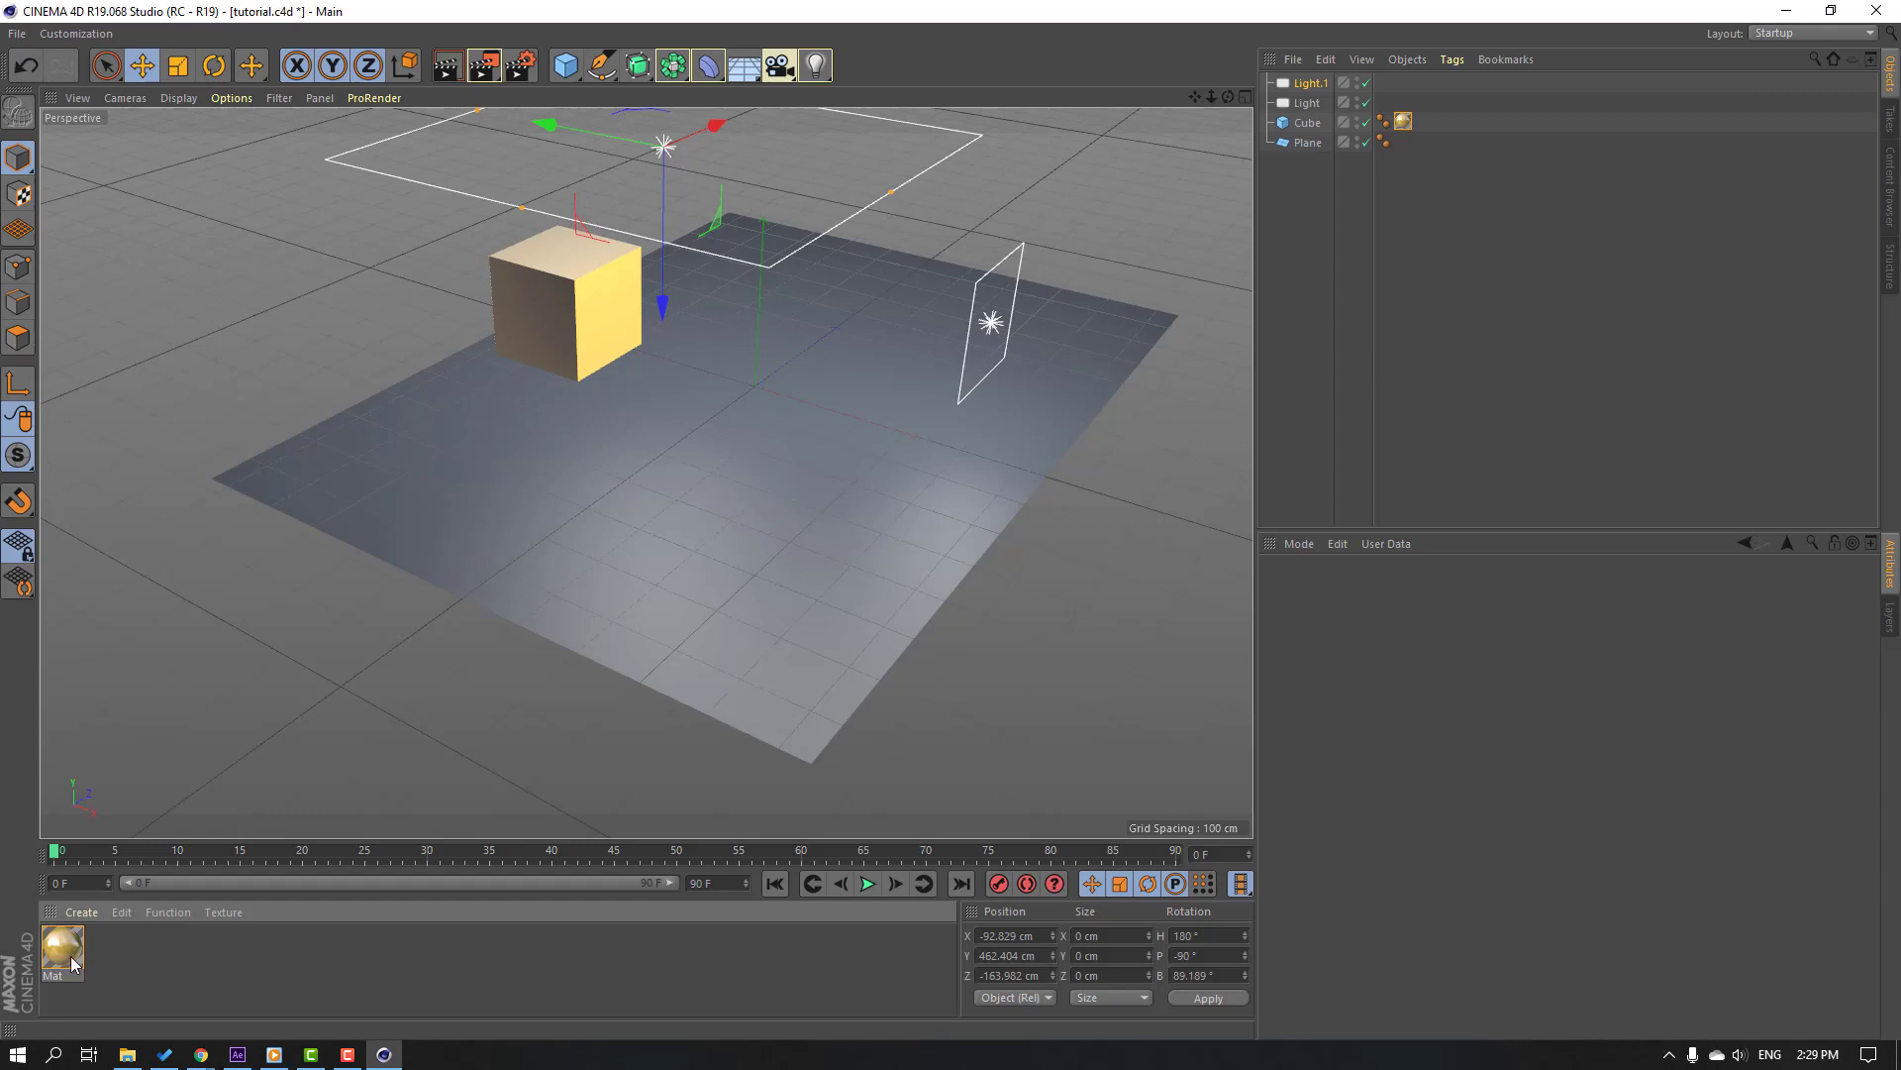
# - Duplicate the gold material as Mat.1 on the plane and shift its hue to blue (201°)
pyautogui.click(71, 962)
pyautogui.keyDown('ctrl'); pyautogui.moveTo(74, 960); pyautogui.dragTo(773, 481); pyautogui.keyUp('ctrl')
pyautogui.click(138, 951)
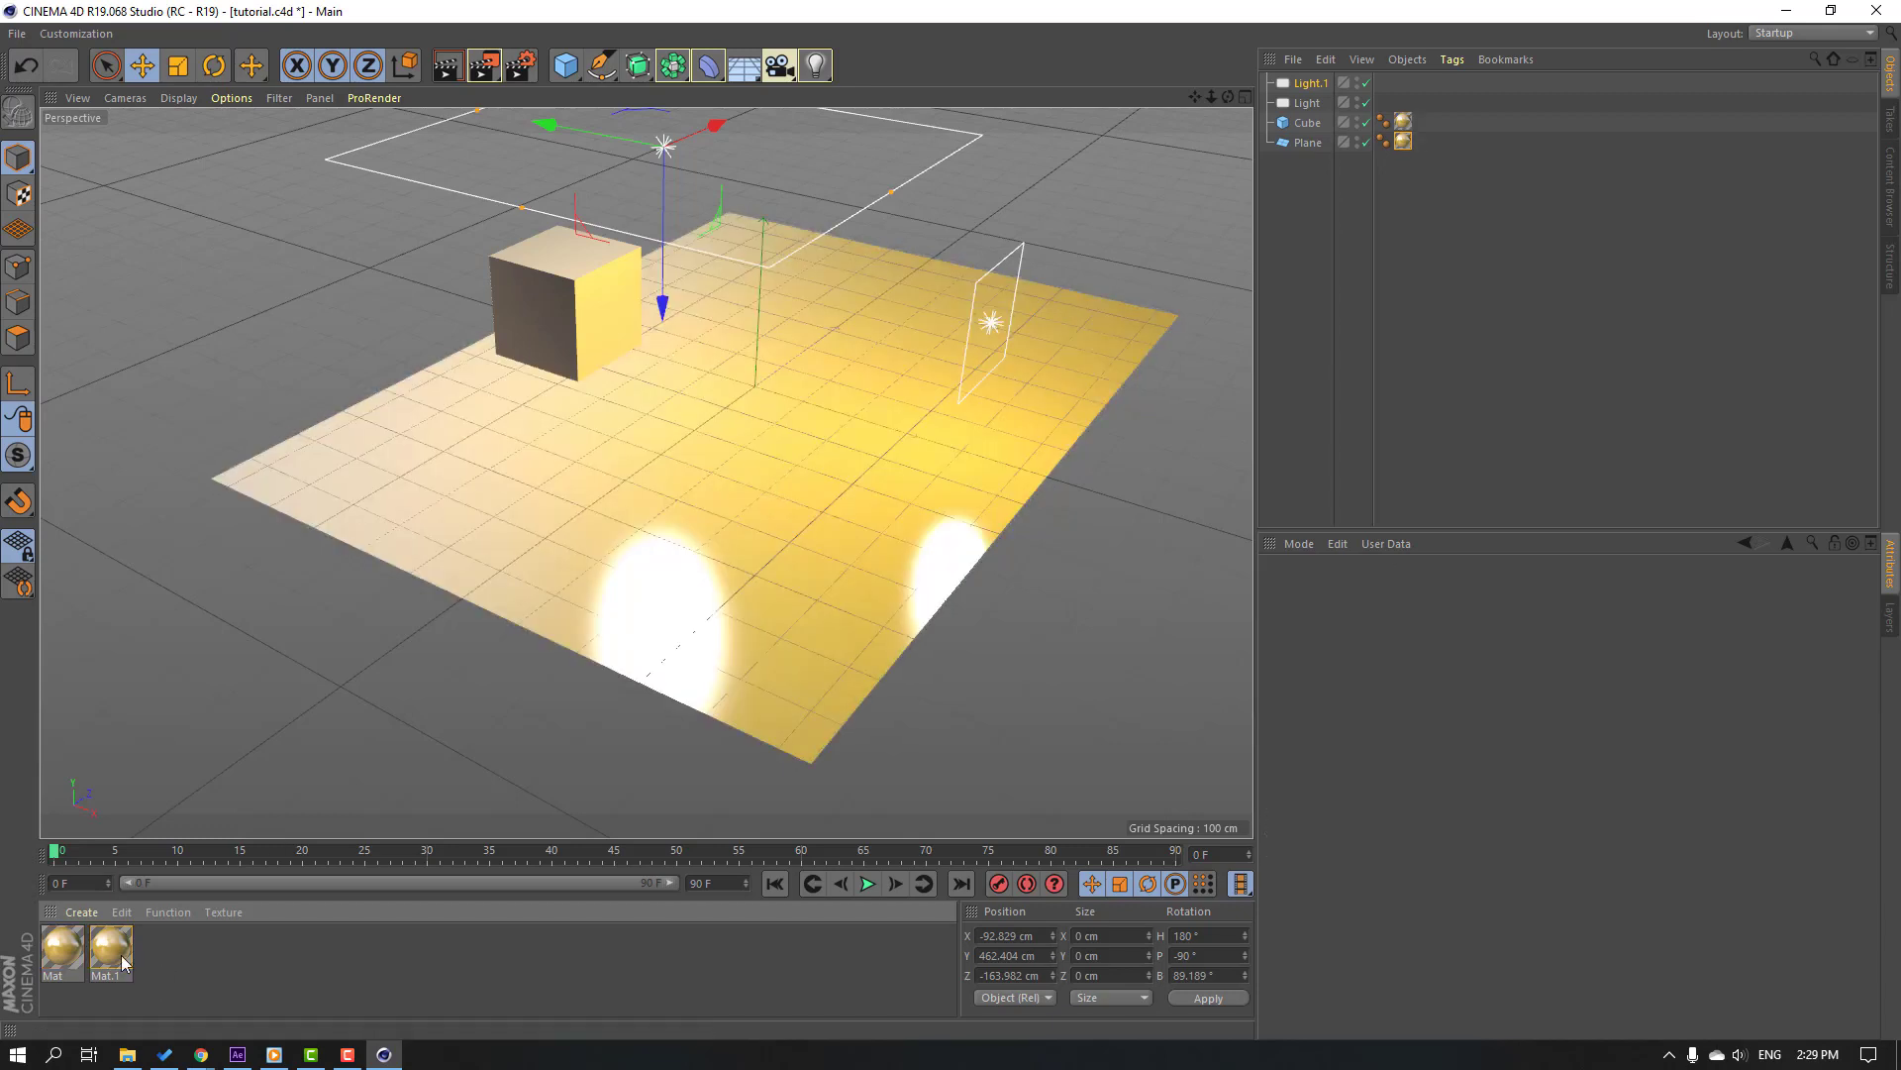
pyautogui.doubleClick(111, 948)
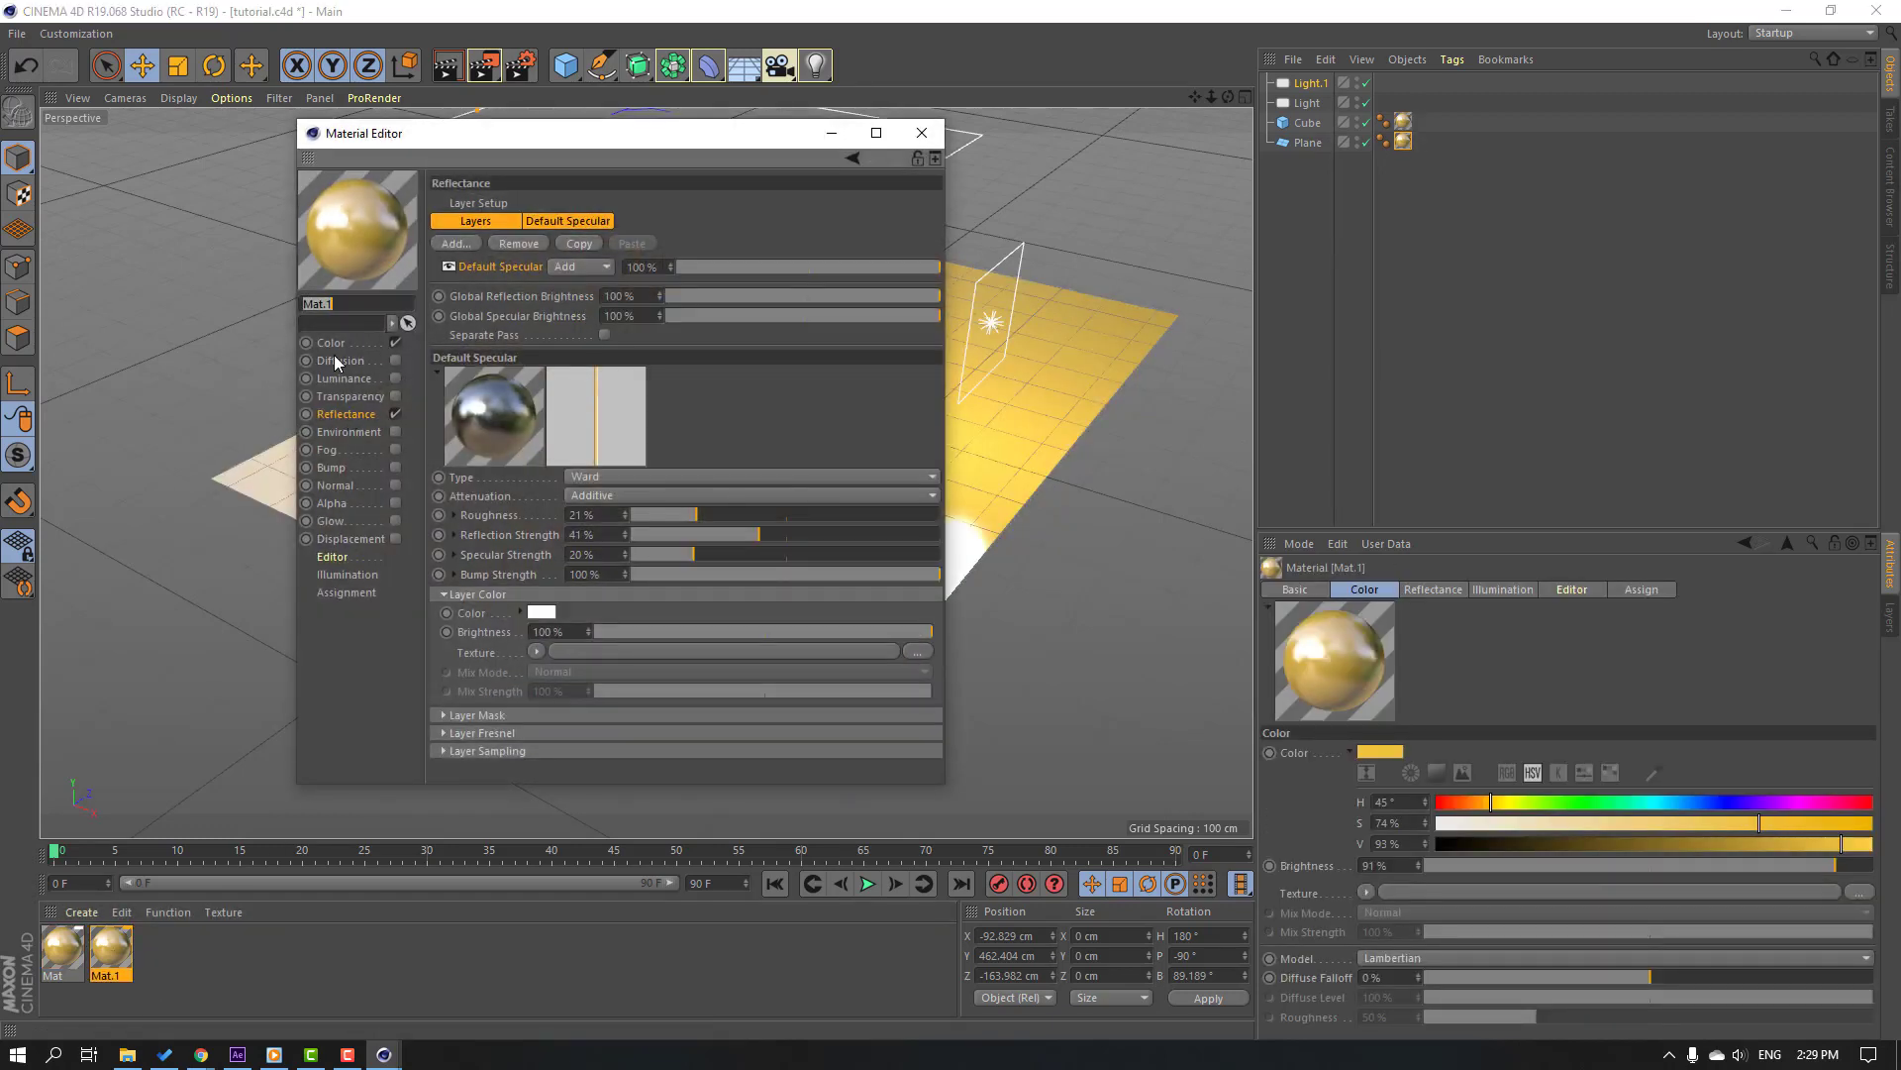
pyautogui.click(337, 344)
pyautogui.click(792, 253)
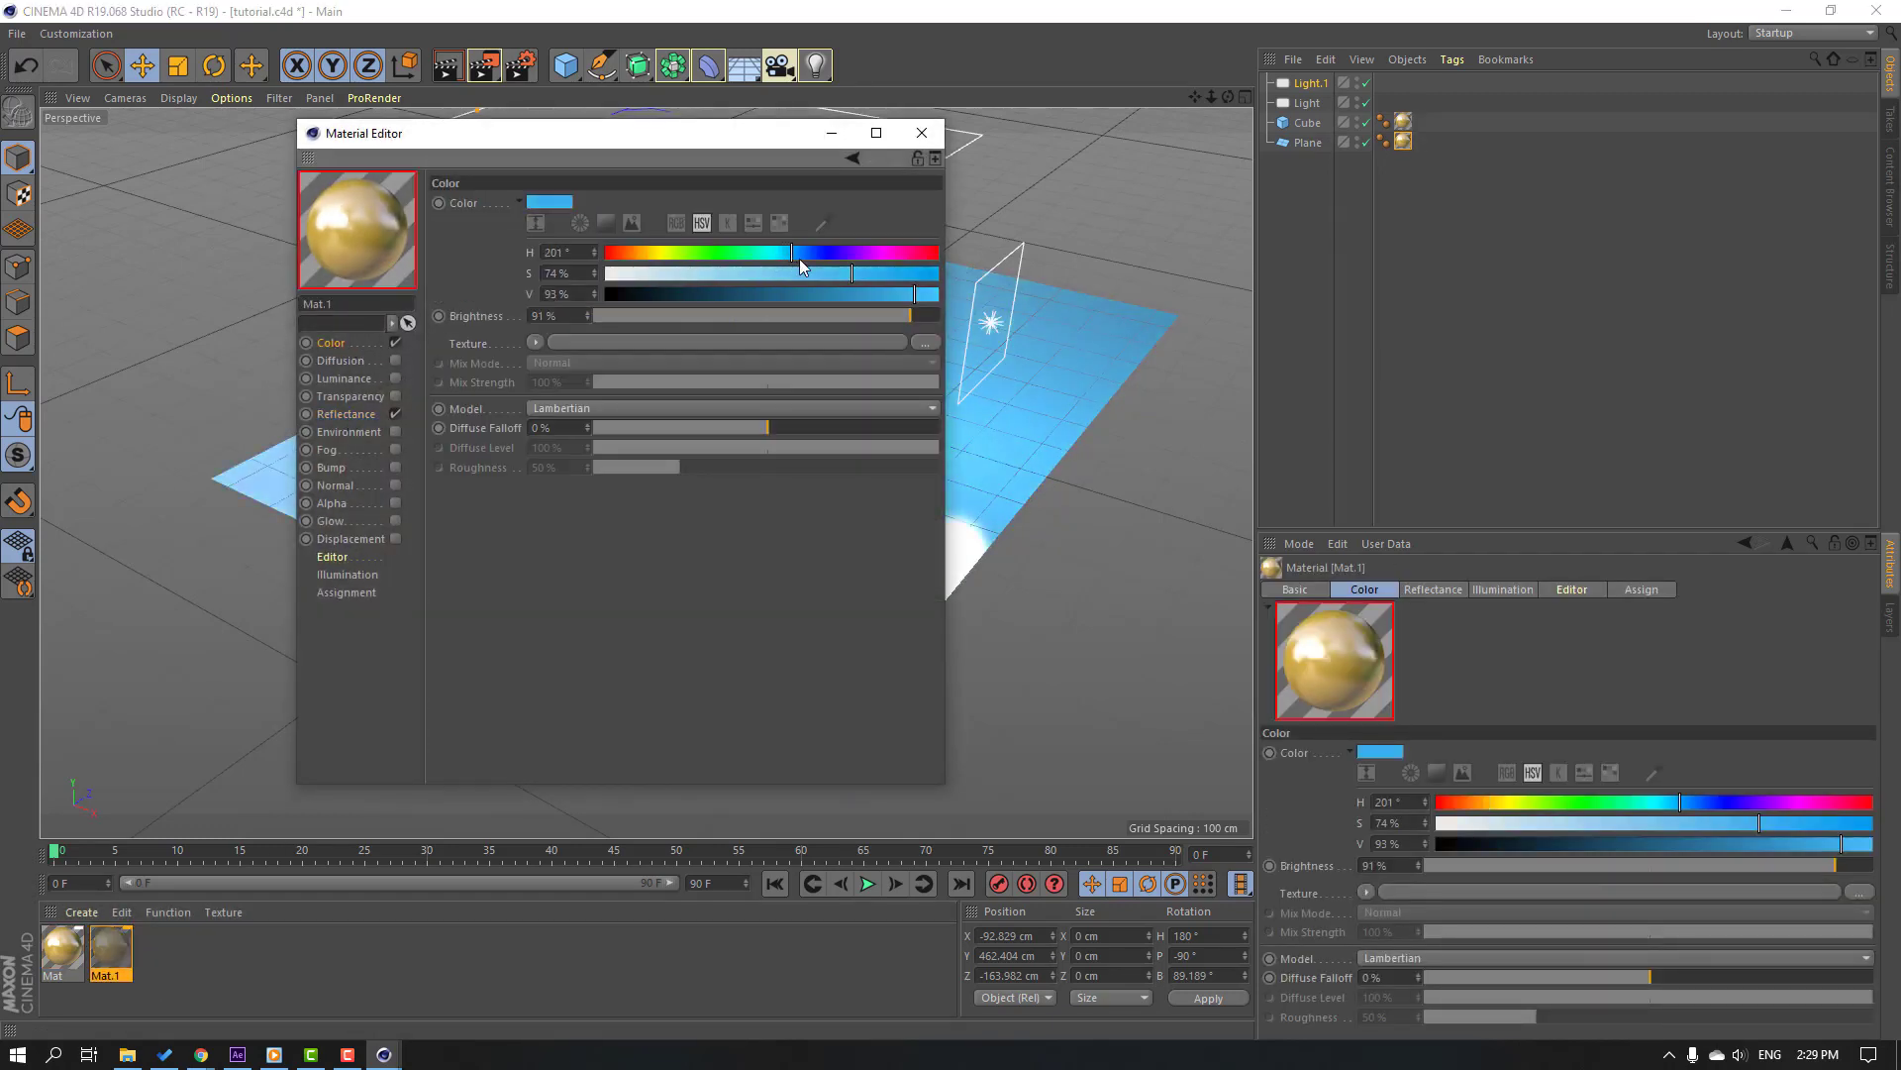
pyautogui.click(921, 132)
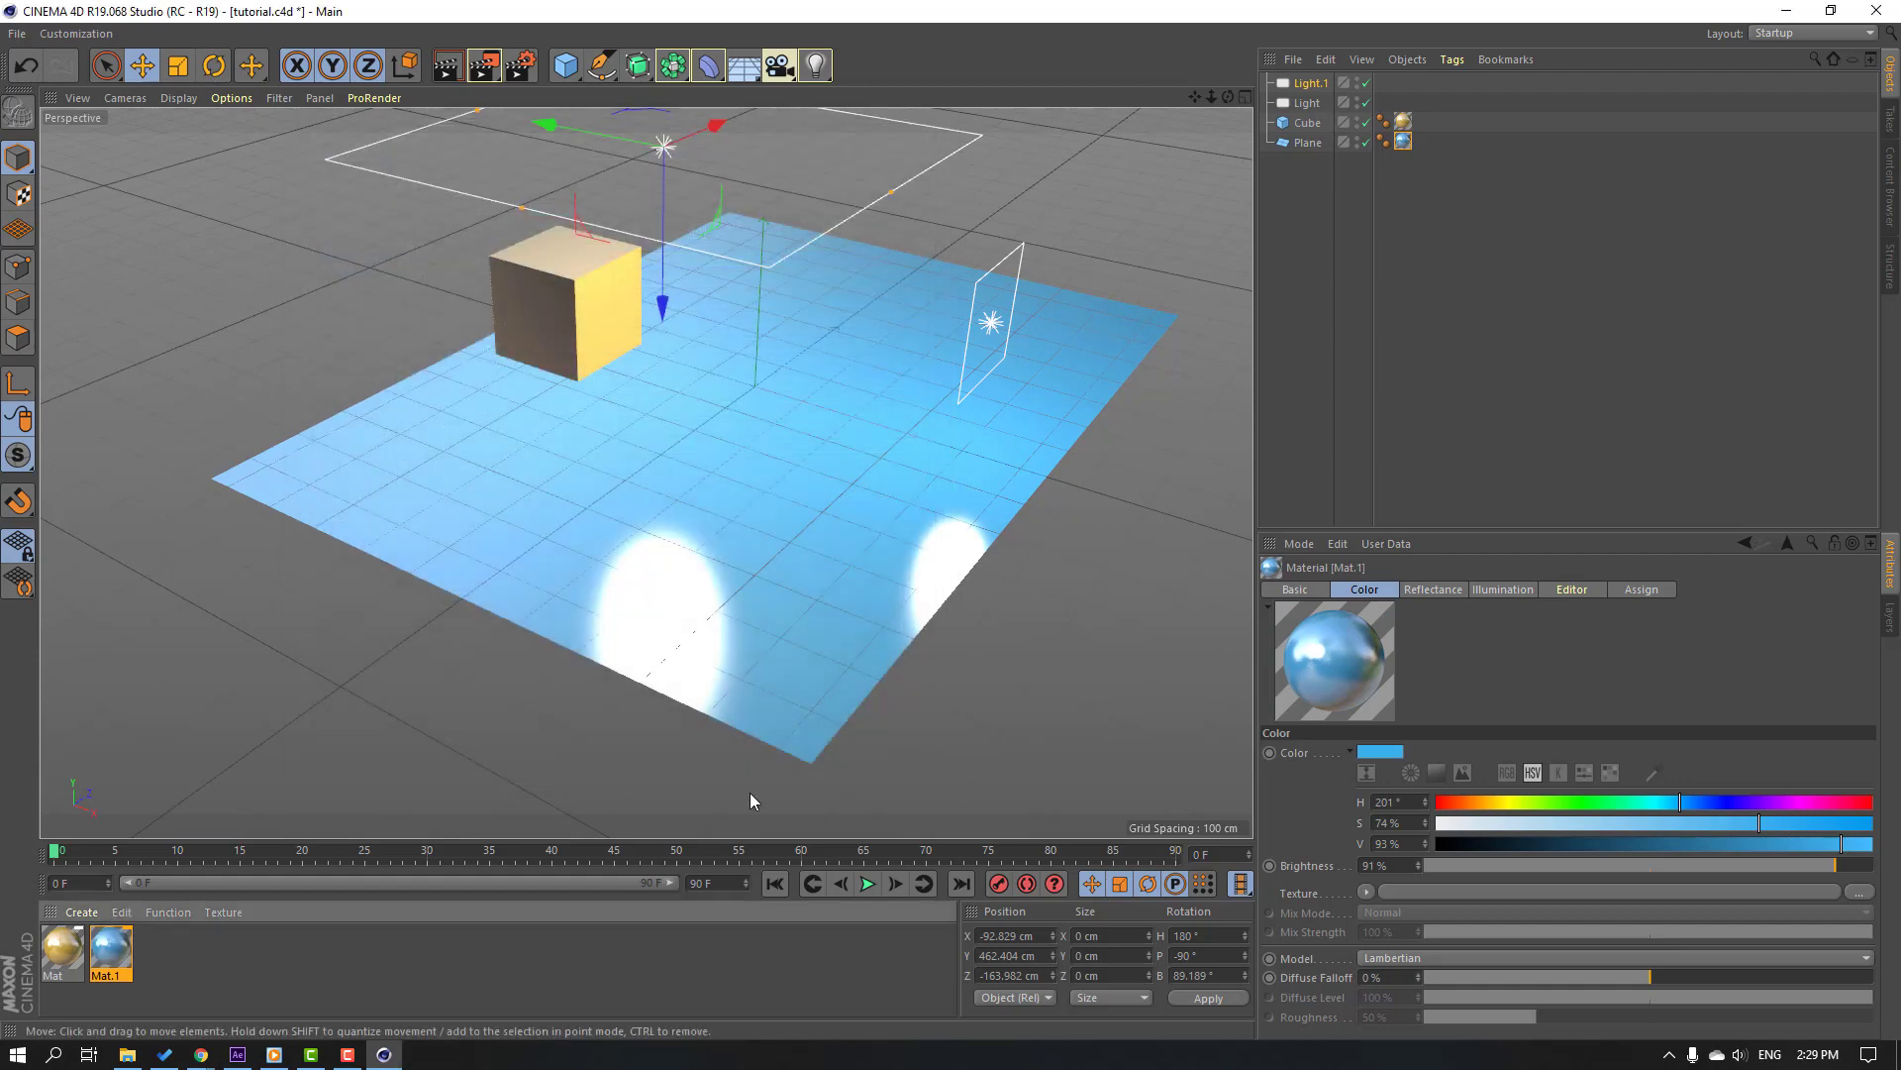
# - Preview the blue plane in the After Effects composition and reorbit the Cinema 4D view
pyautogui.click(1036, 685)
pyautogui.keyDown('alt'); pyautogui.moveTo(1036, 685); pyautogui.dragTo(452, 247); pyautogui.keyUp('alt')
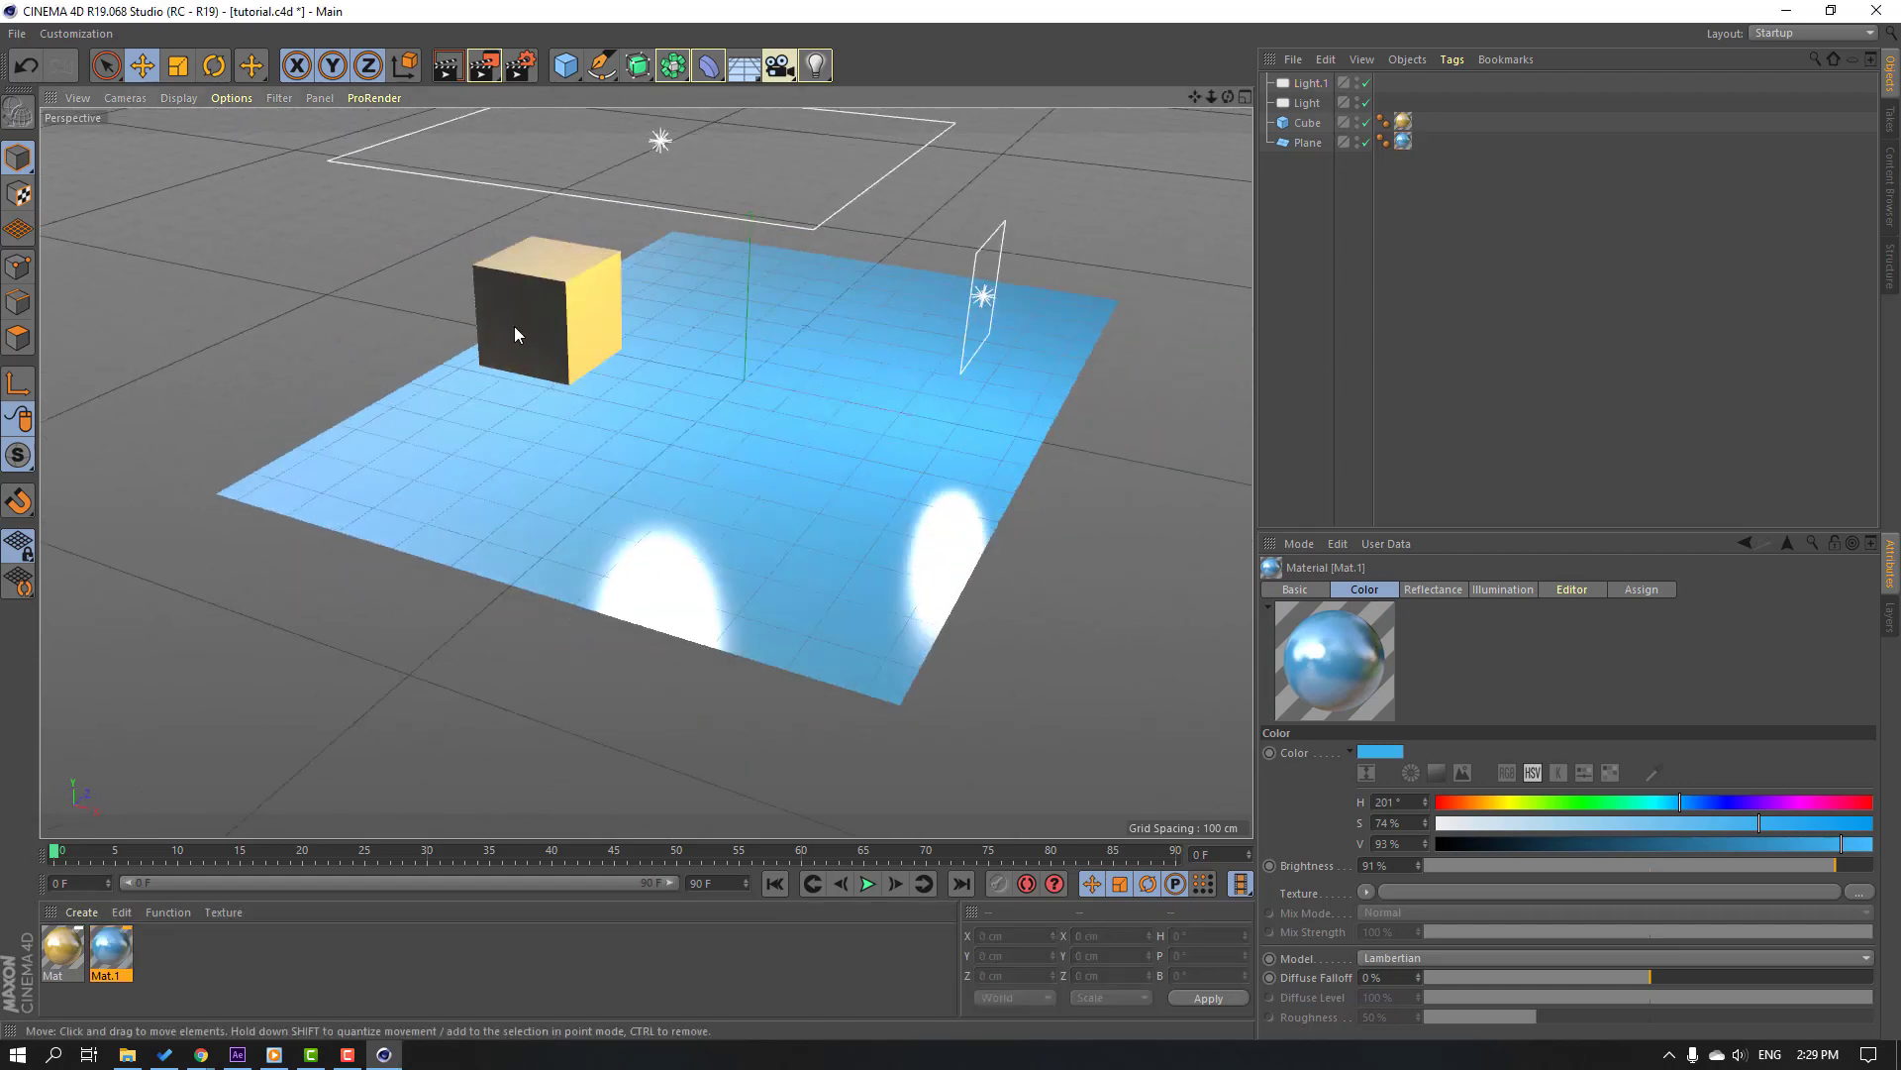
pyautogui.click(238, 1054)
pyautogui.moveTo(658, 678); pyautogui.dragTo(567, 703)
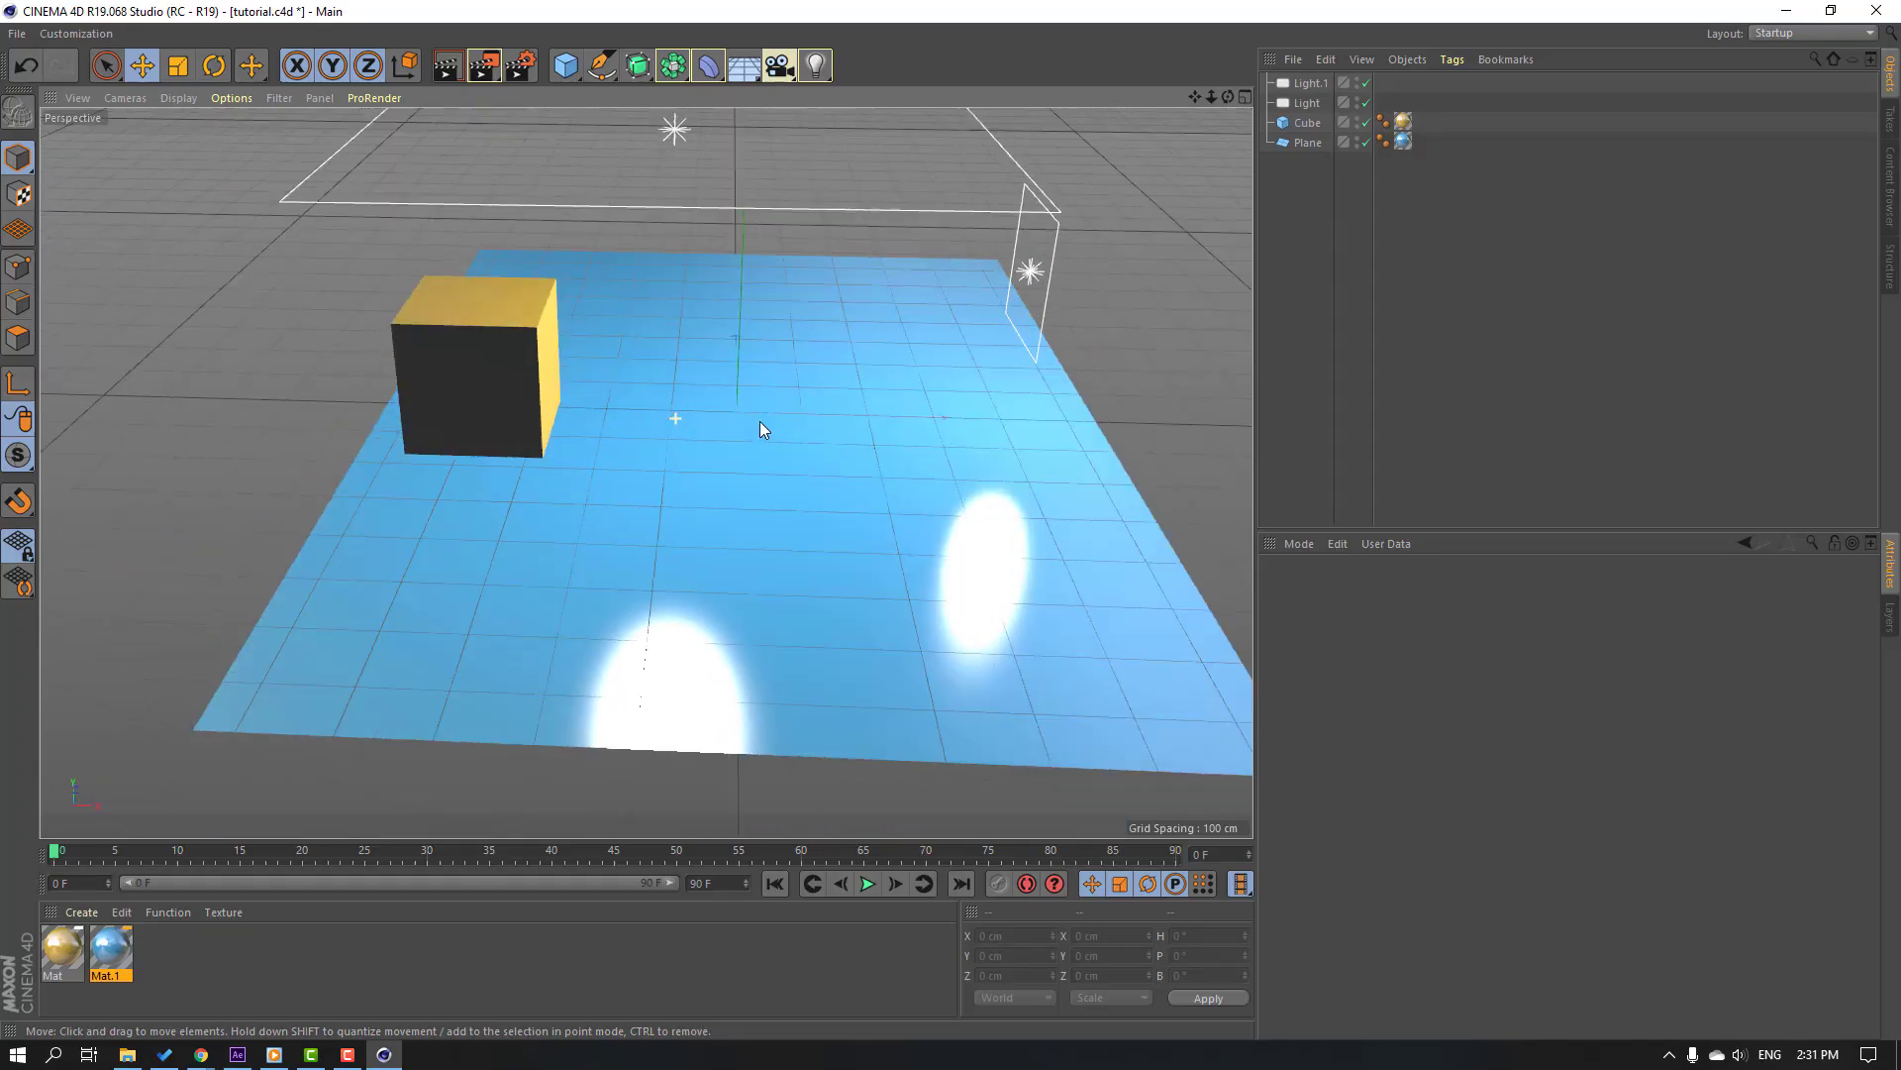
pyautogui.keyDown('alt'); pyautogui.moveTo(758, 420); pyautogui.dragTo(672, 345); pyautogui.keyUp('alt')
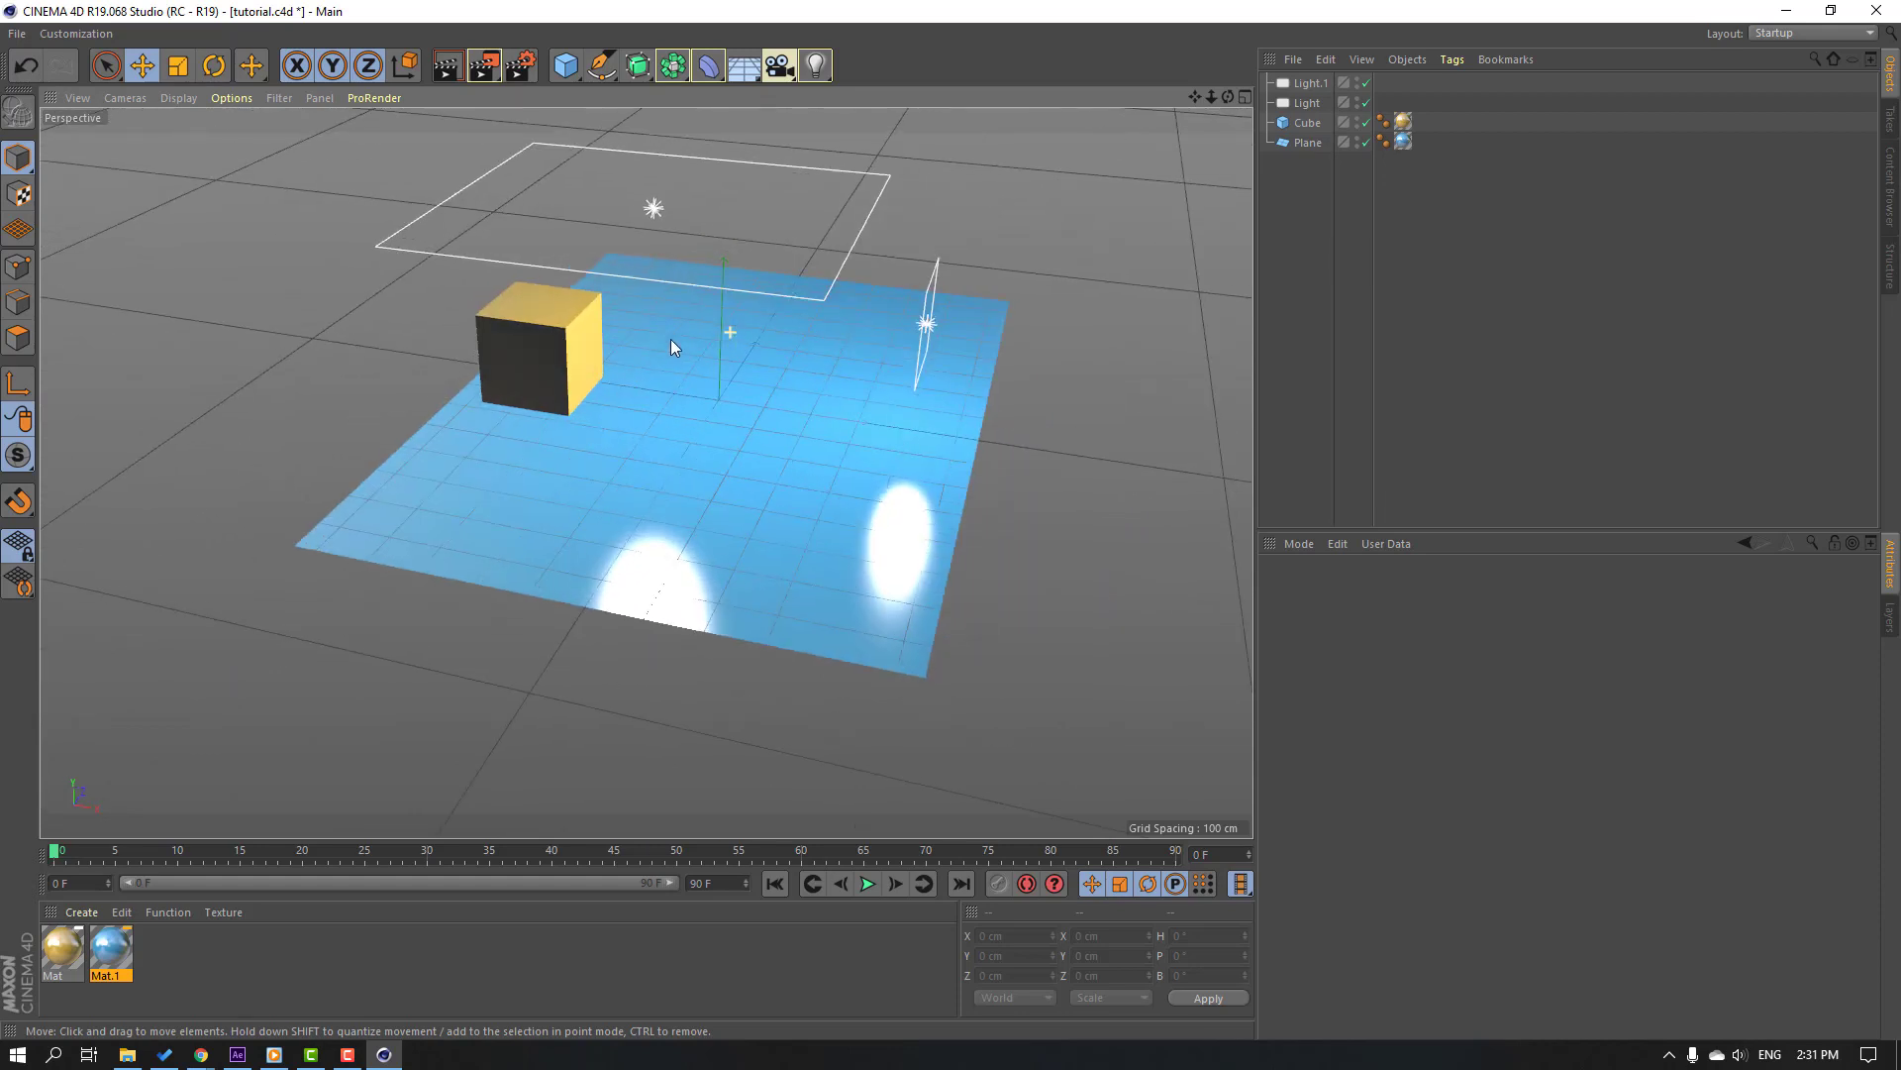
pyautogui.click(776, 70)
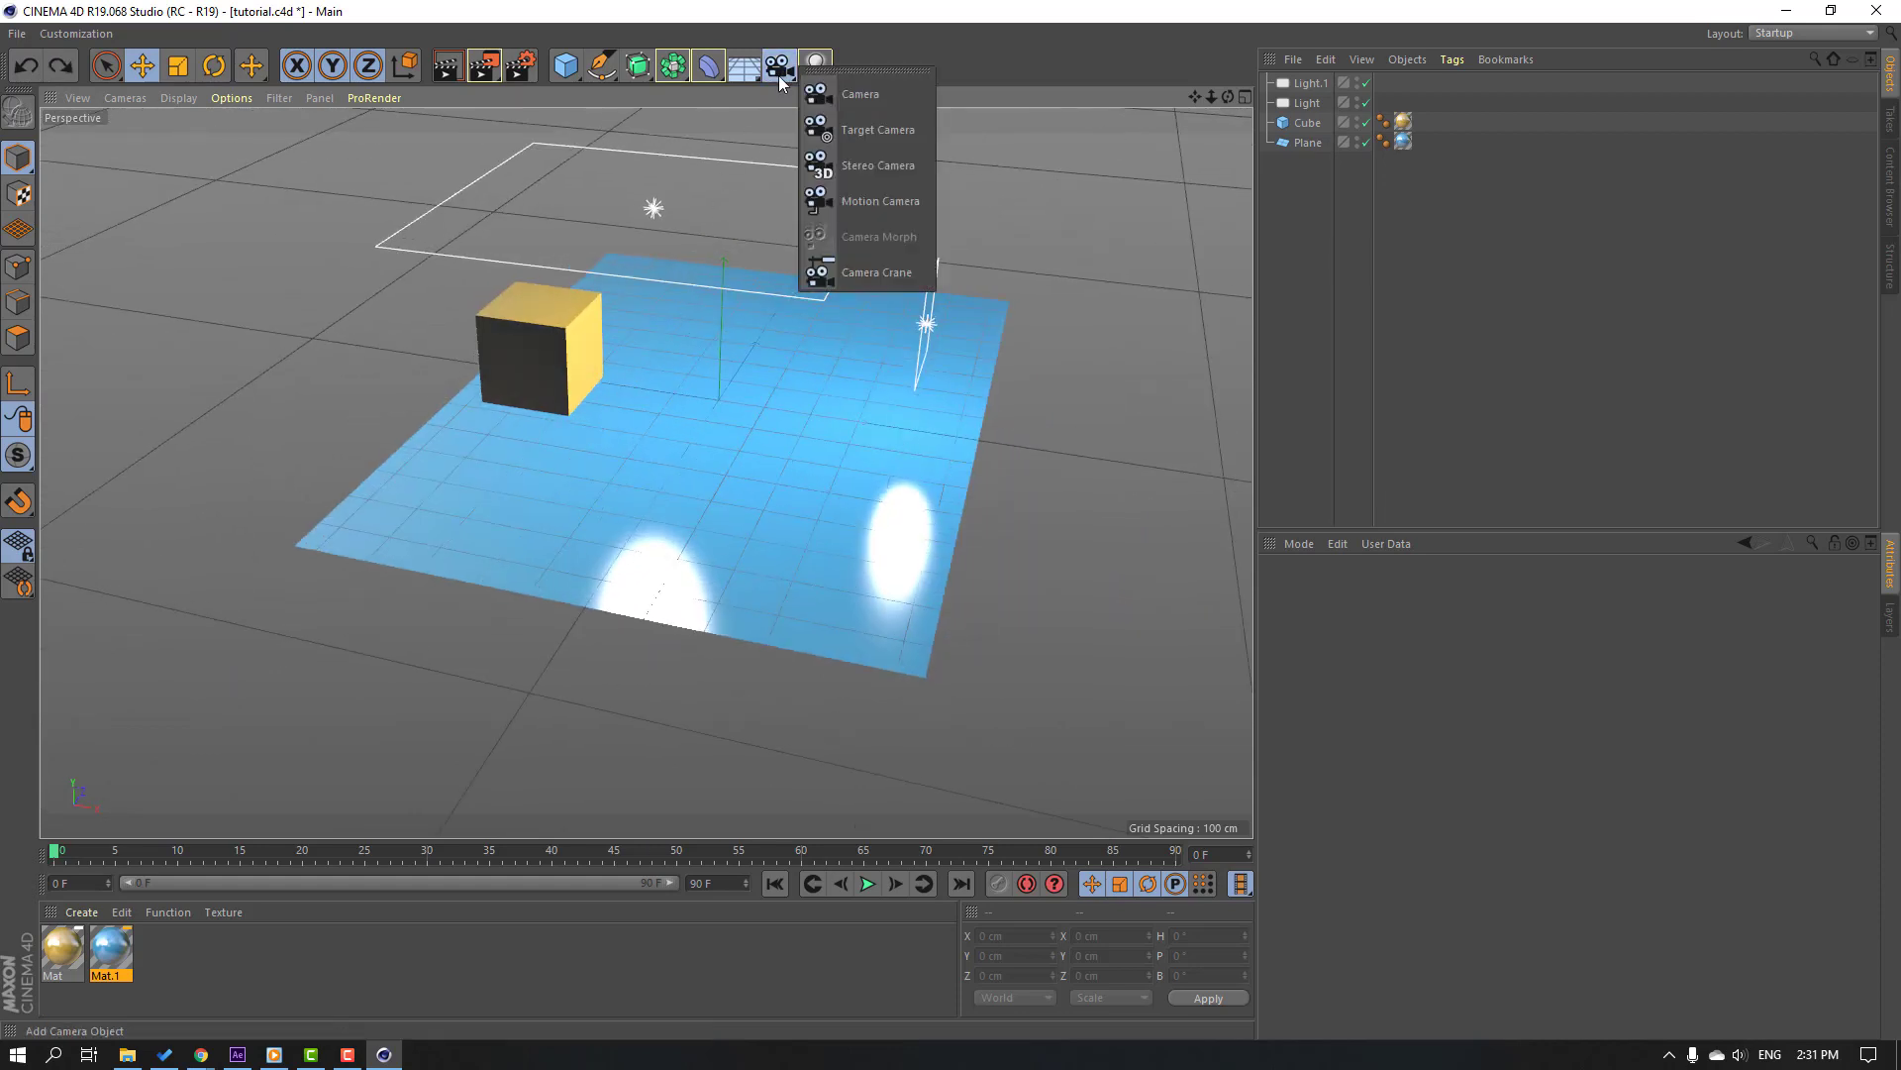
# - Add a camera, keyframe its position, then lower its Y position at frame 49
pyautogui.click(866, 92)
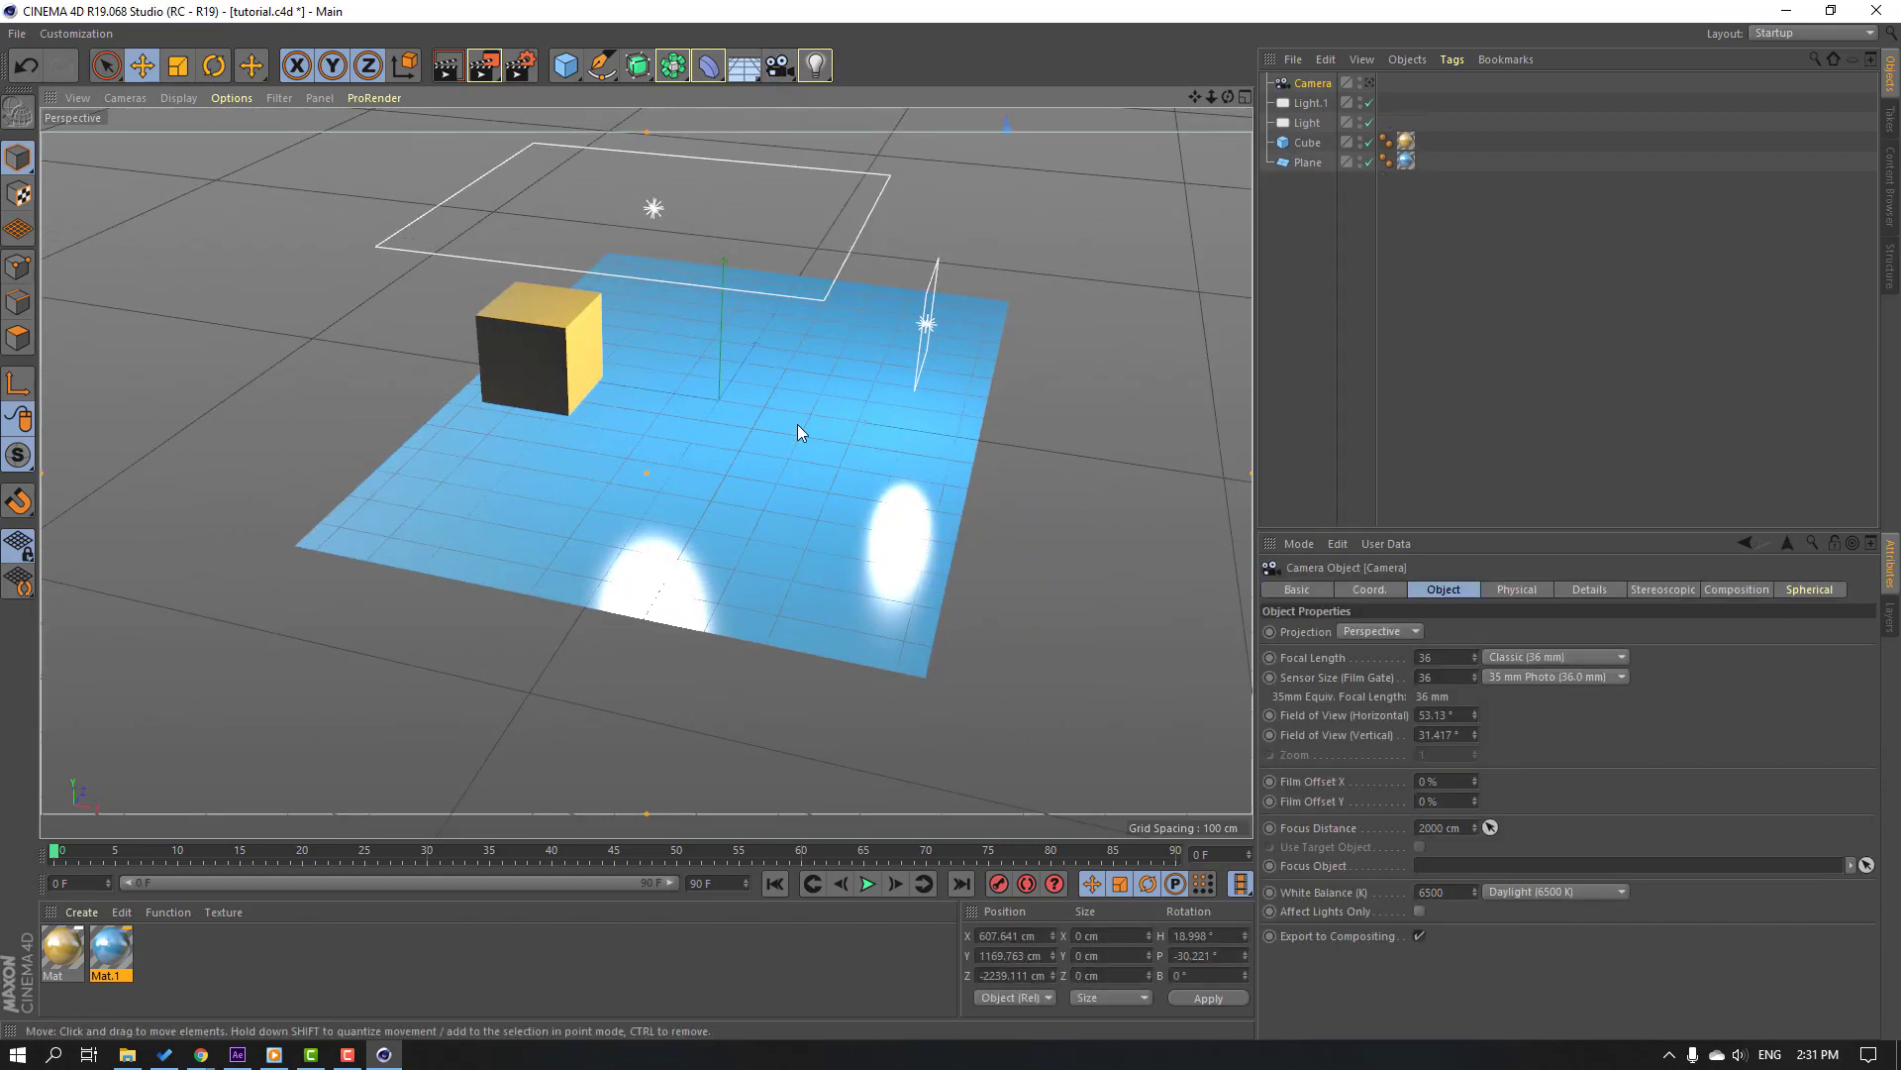
pyautogui.keyDown('alt'); pyautogui.moveTo(798, 424); pyautogui.dragTo(896, 492); pyautogui.keyUp('alt')
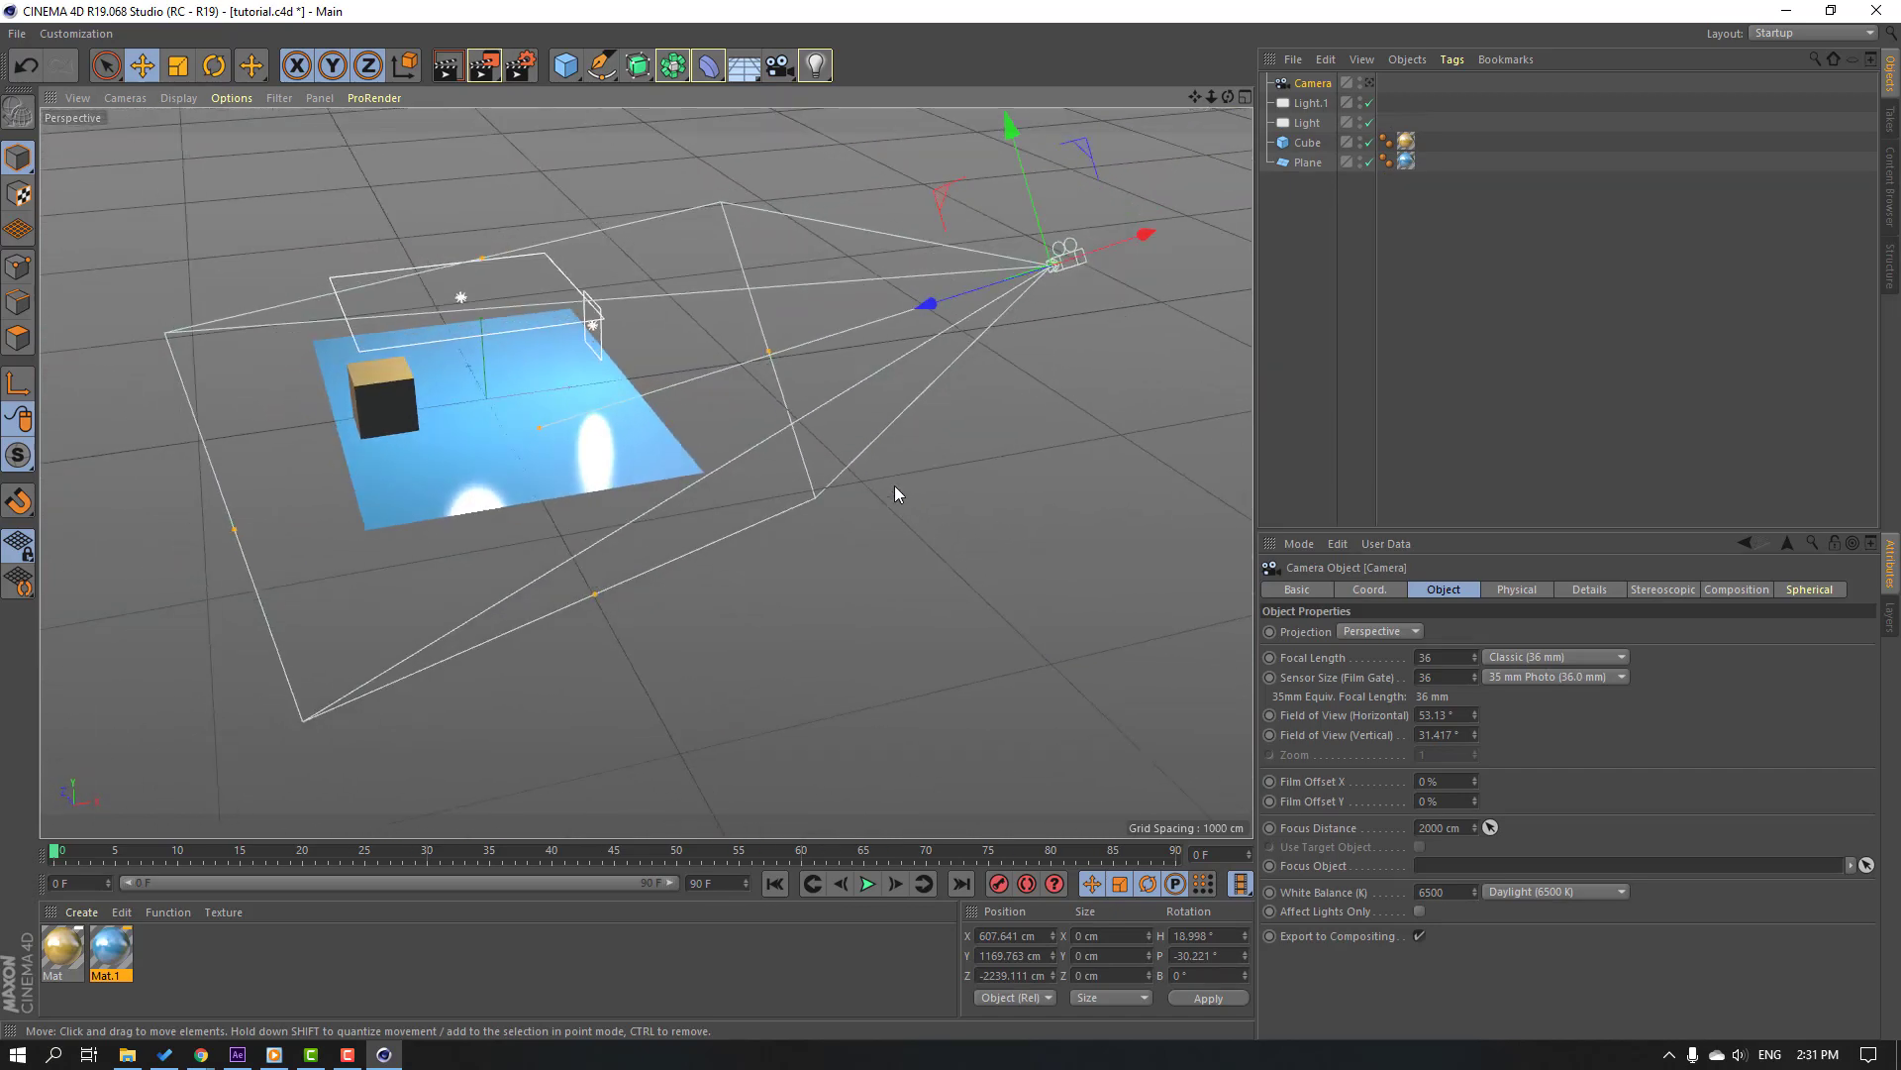
pyautogui.click(1371, 590)
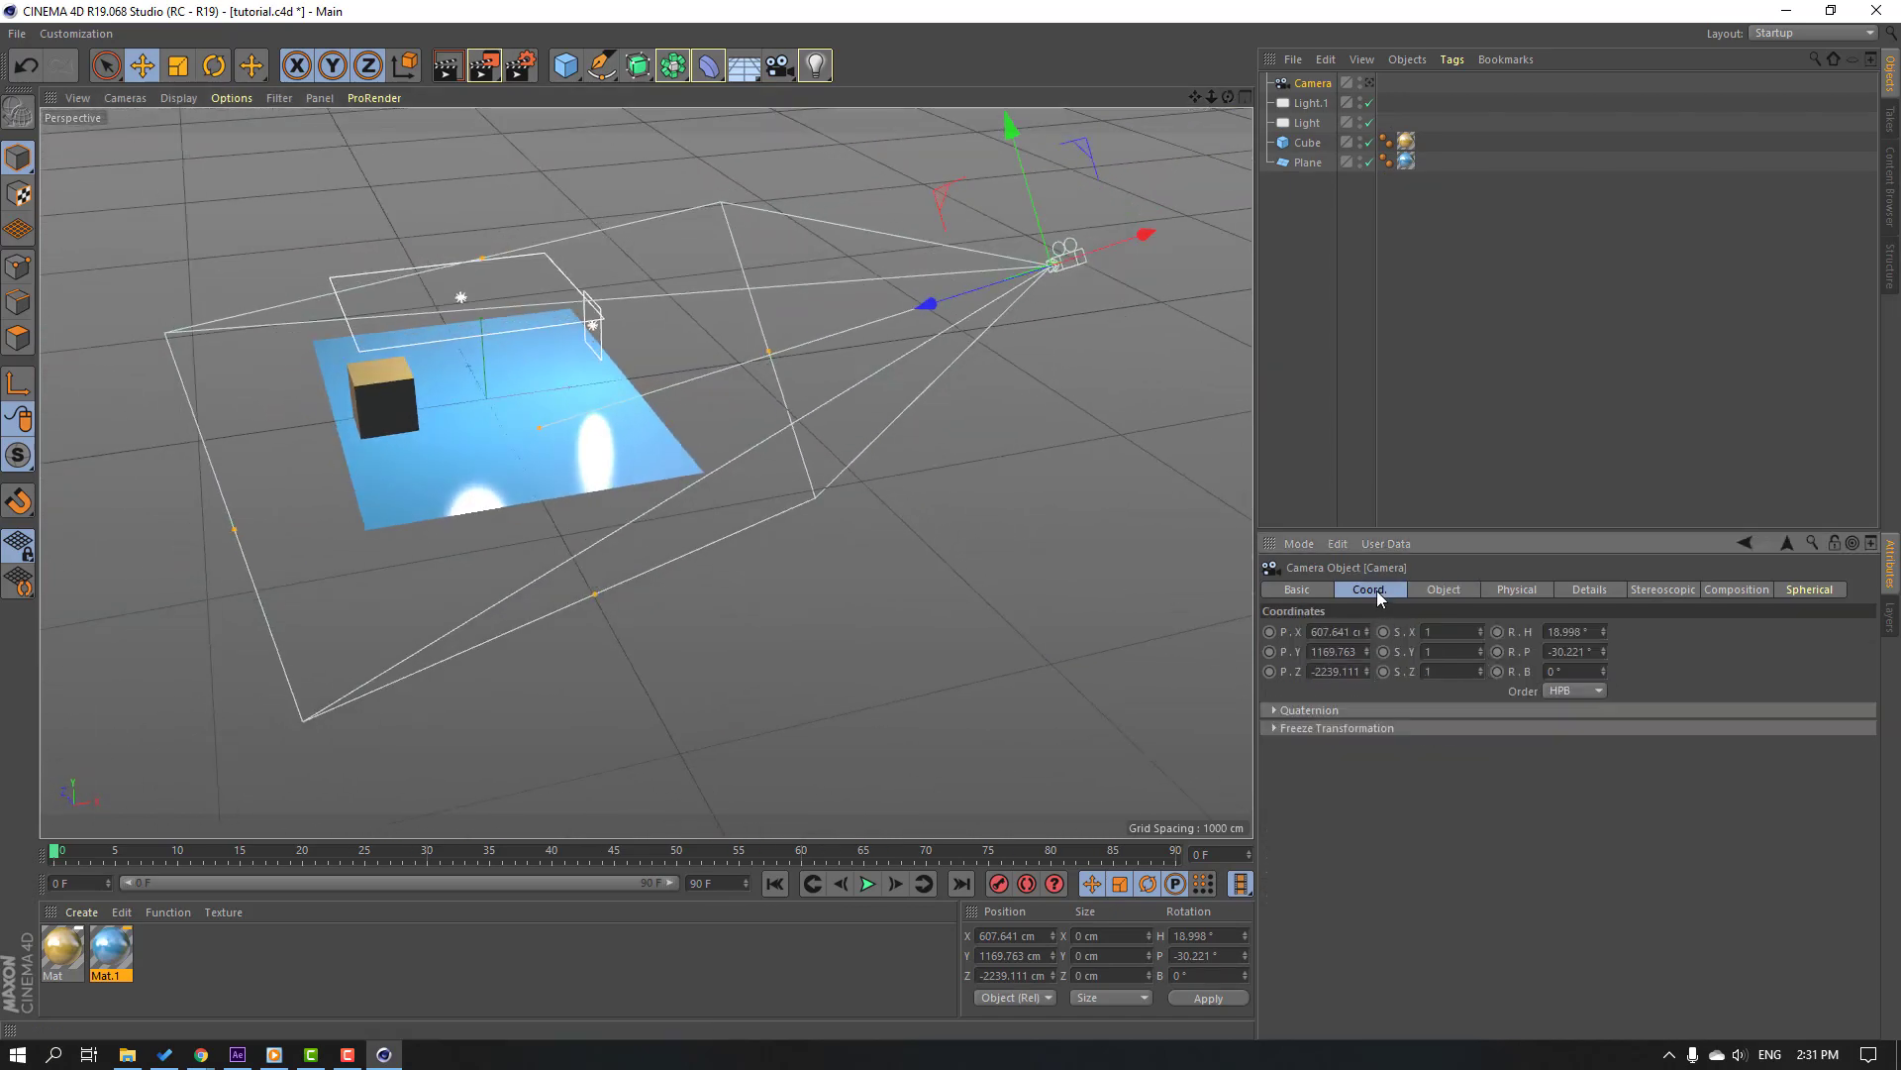
pyautogui.click(1369, 83)
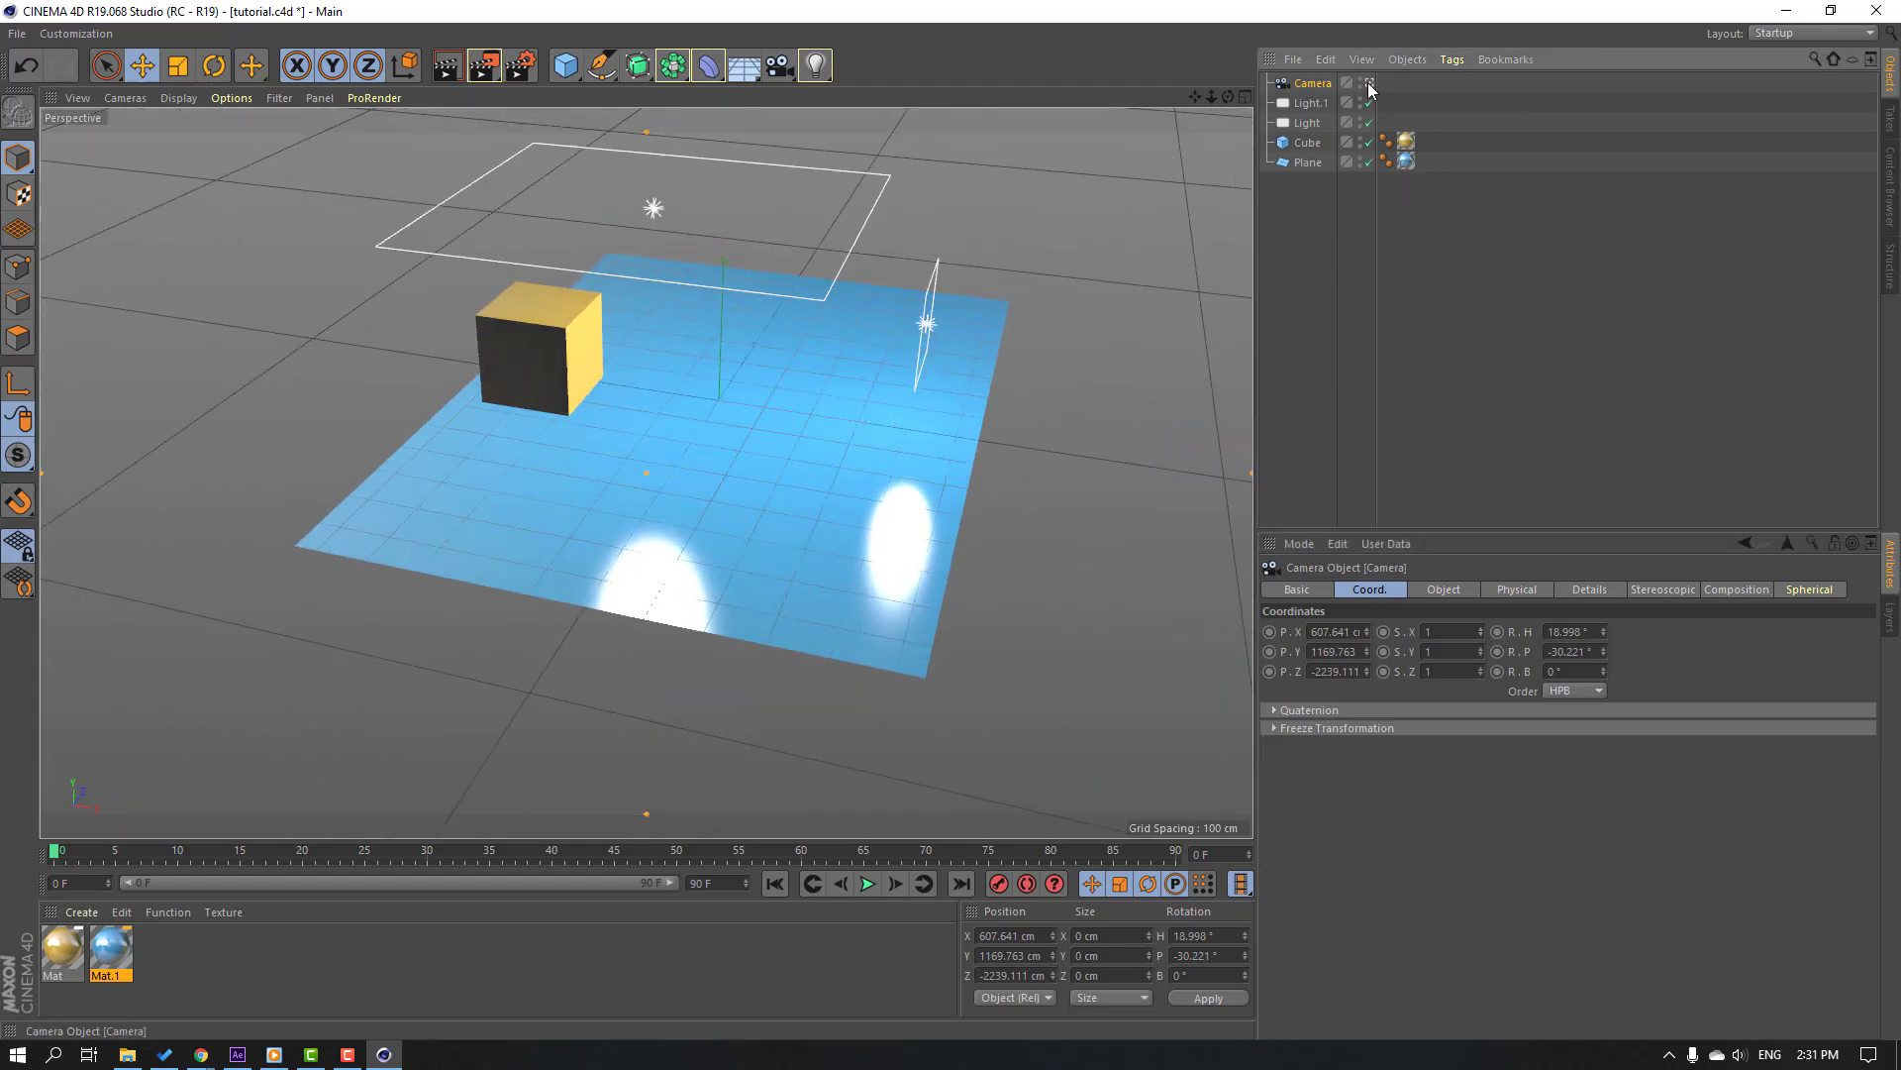
pyautogui.keyDown('ctrl'); pyautogui.click(1270, 632); pyautogui.keyUp('ctrl')
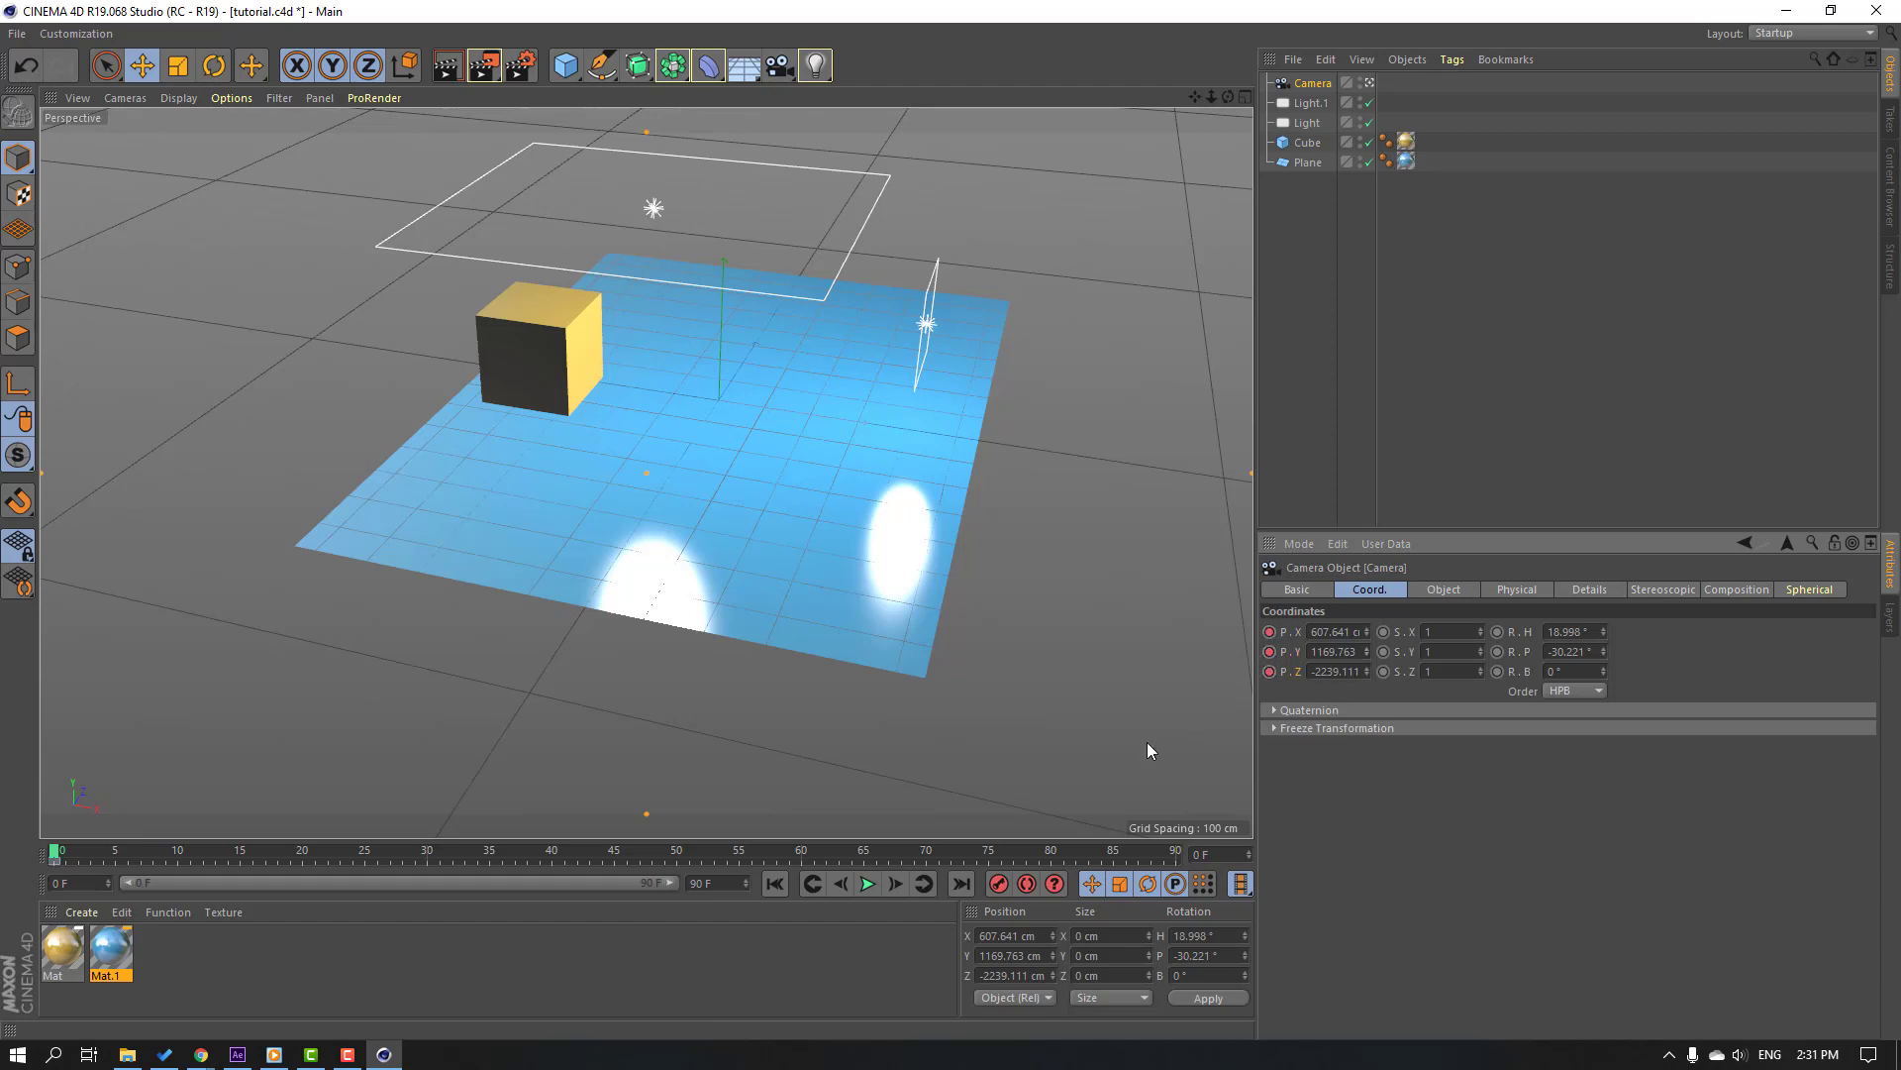
pyautogui.moveTo(54, 856); pyautogui.dragTo(671, 855)
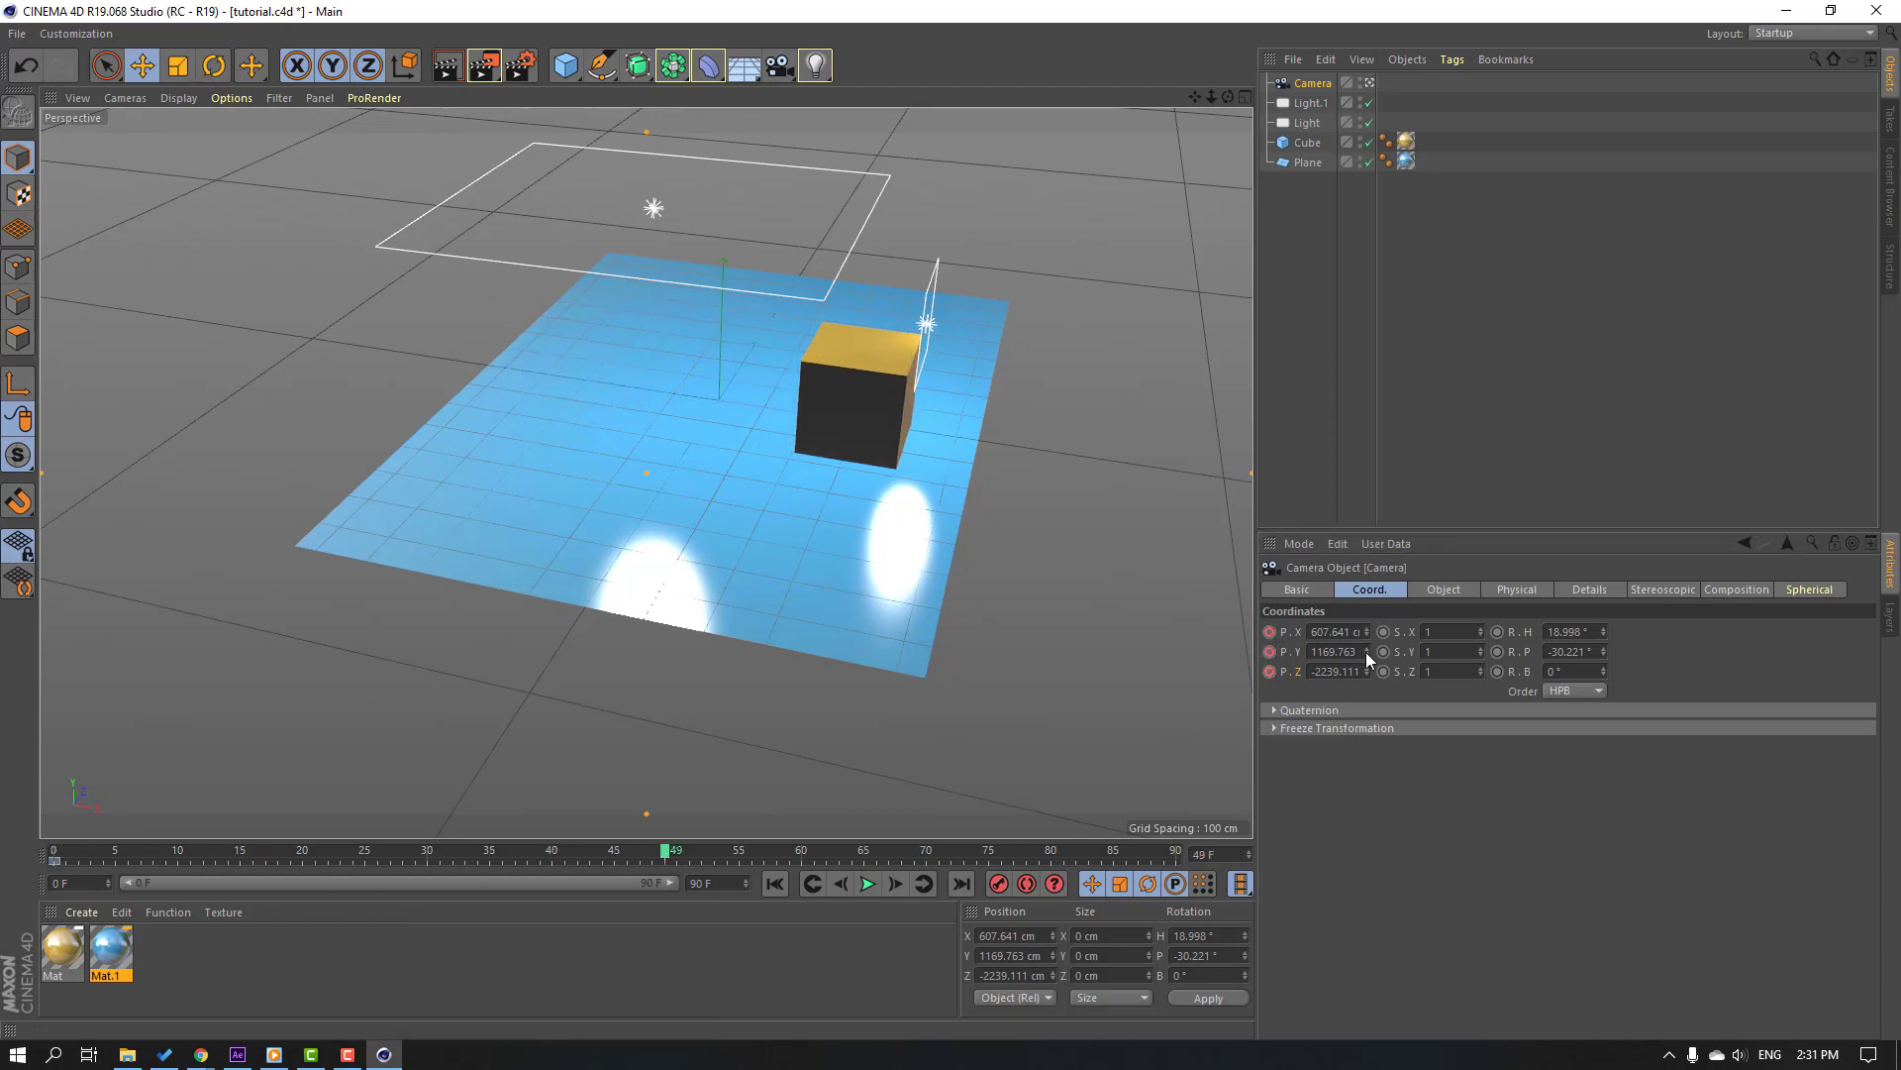
pyautogui.moveTo(1365, 652)
pyautogui.mouseDown()
pyautogui.moveTo(1370, 630)
pyautogui.moveTo(1378, 697)
pyautogui.moveTo(1365, 628)
pyautogui.moveTo(1365, 683)
pyautogui.mouseUp()
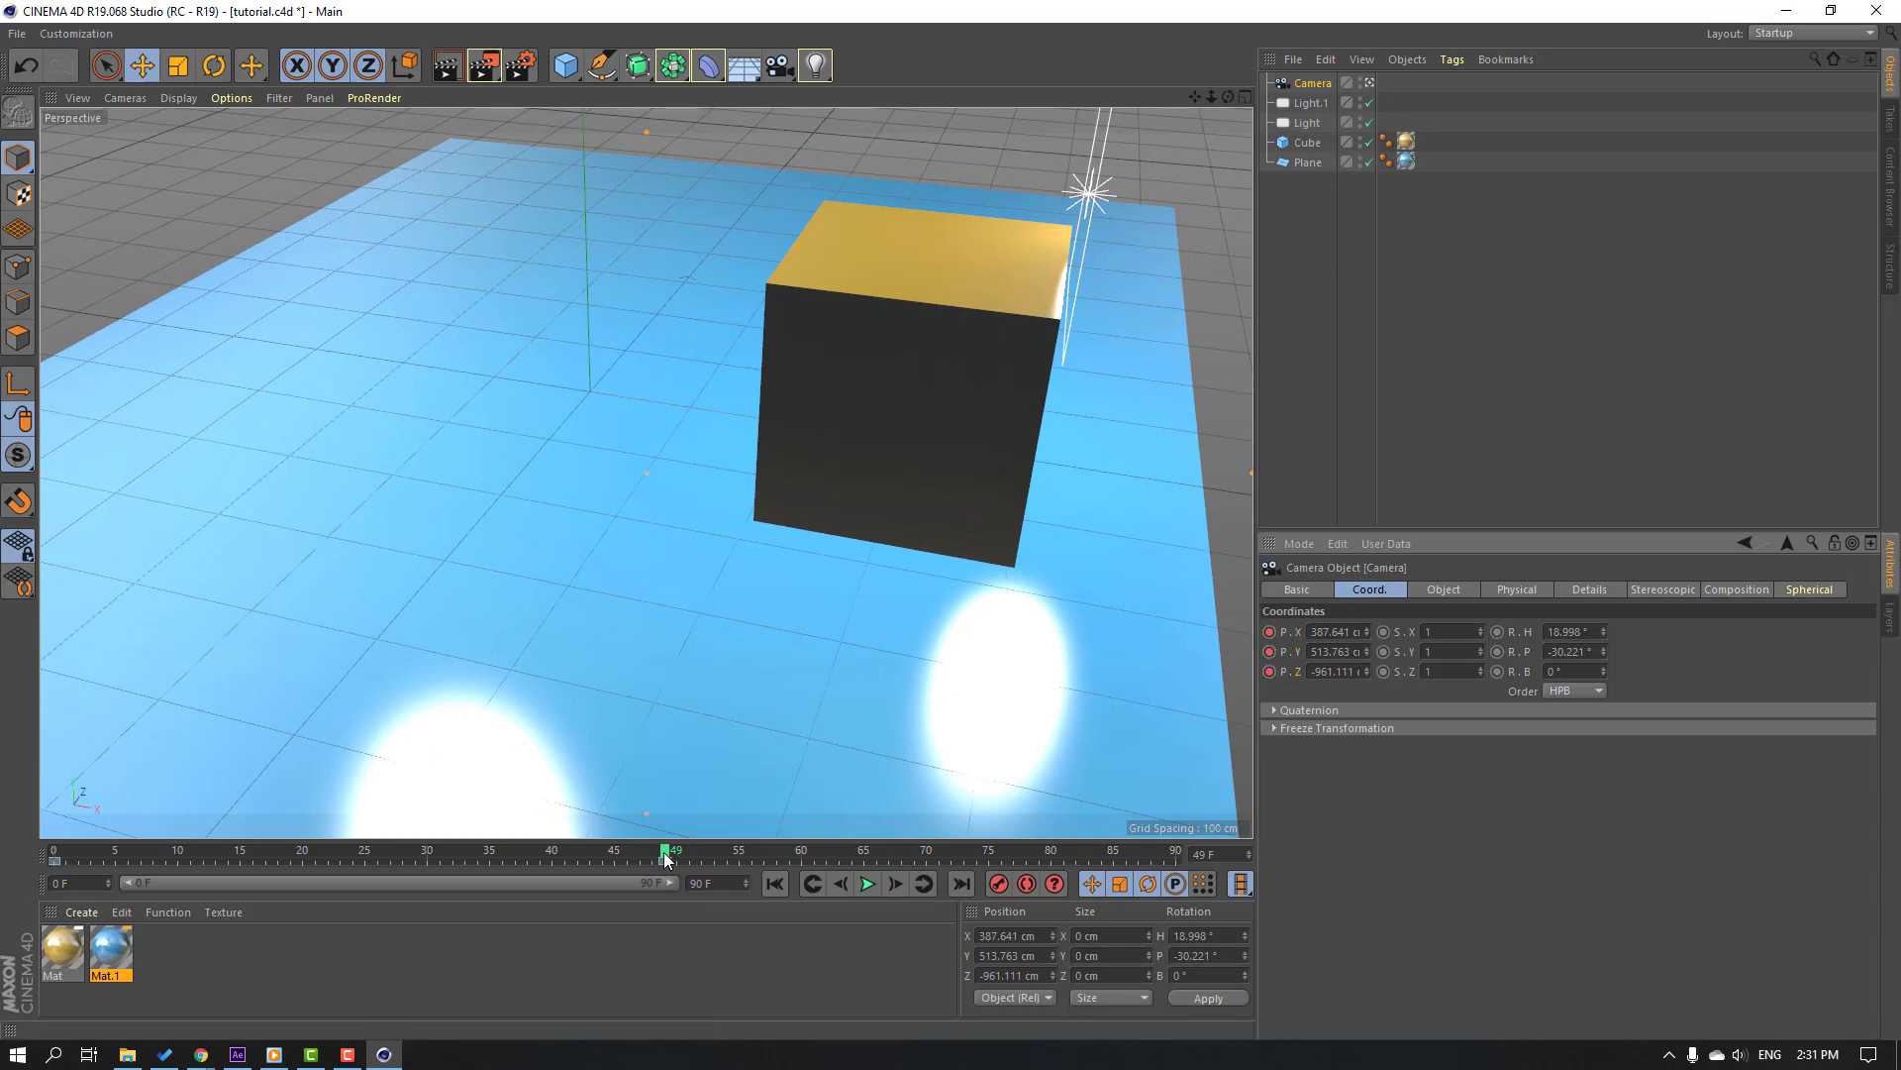
# - Play back the camera push-in, rewind to the start, save tutorial.c4d, and switch to After Effects
pyautogui.moveTo(666, 860); pyautogui.dragTo(58, 854)
pyautogui.click(868, 884)
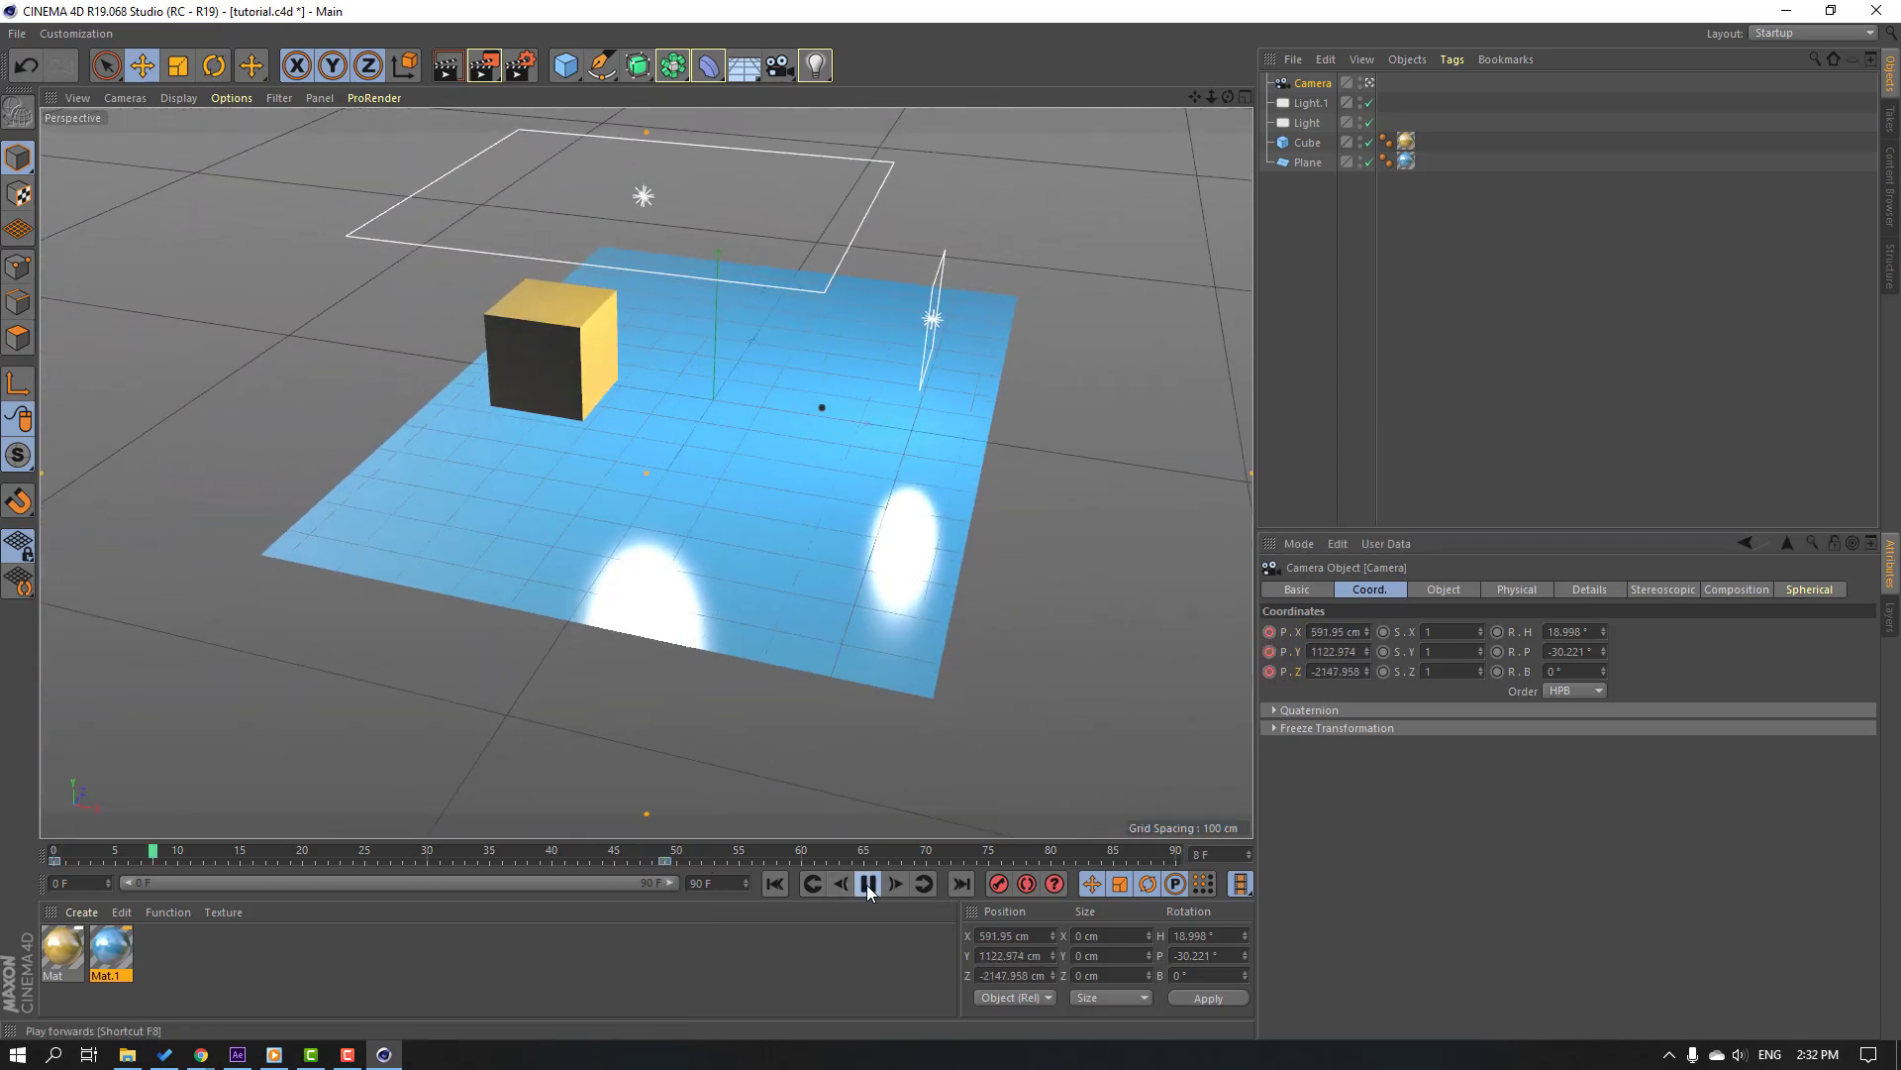
pyautogui.click(868, 884)
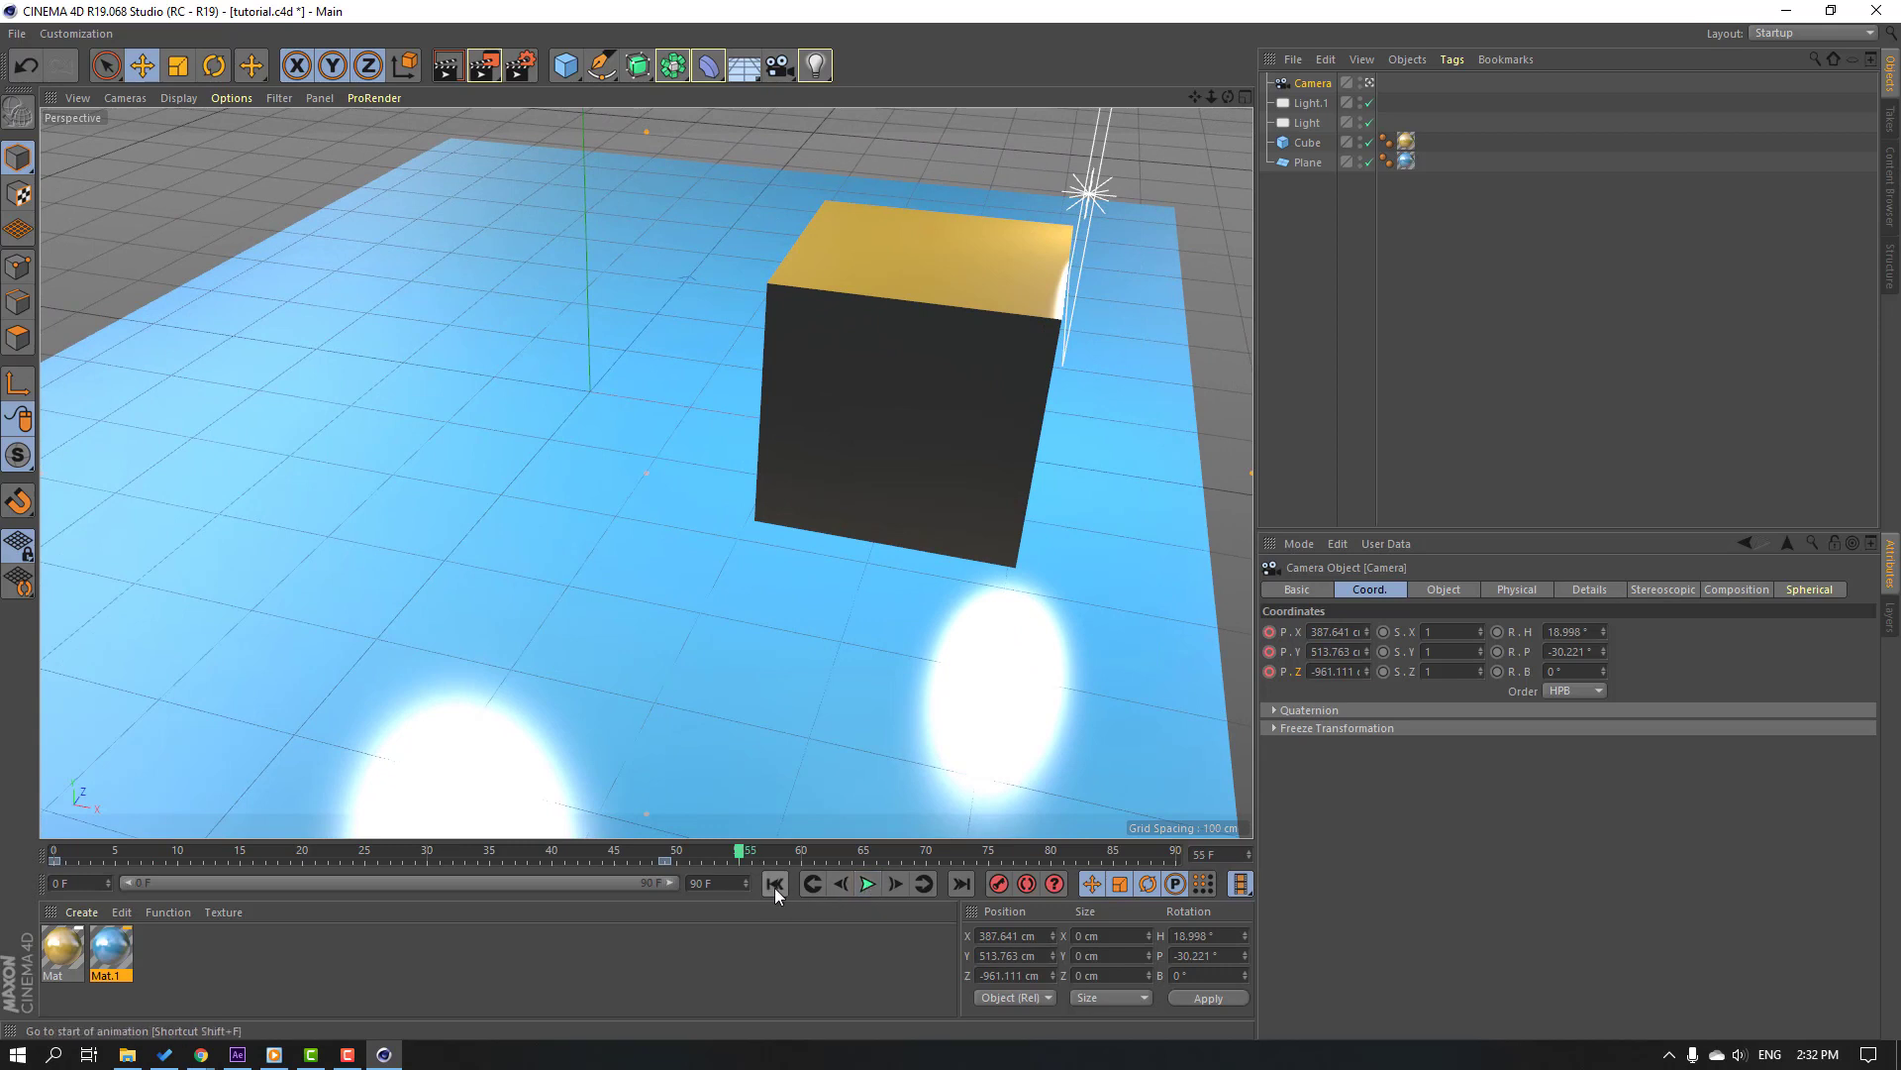
pyautogui.click(775, 884)
pyautogui.hotkey('ctrl', 's')
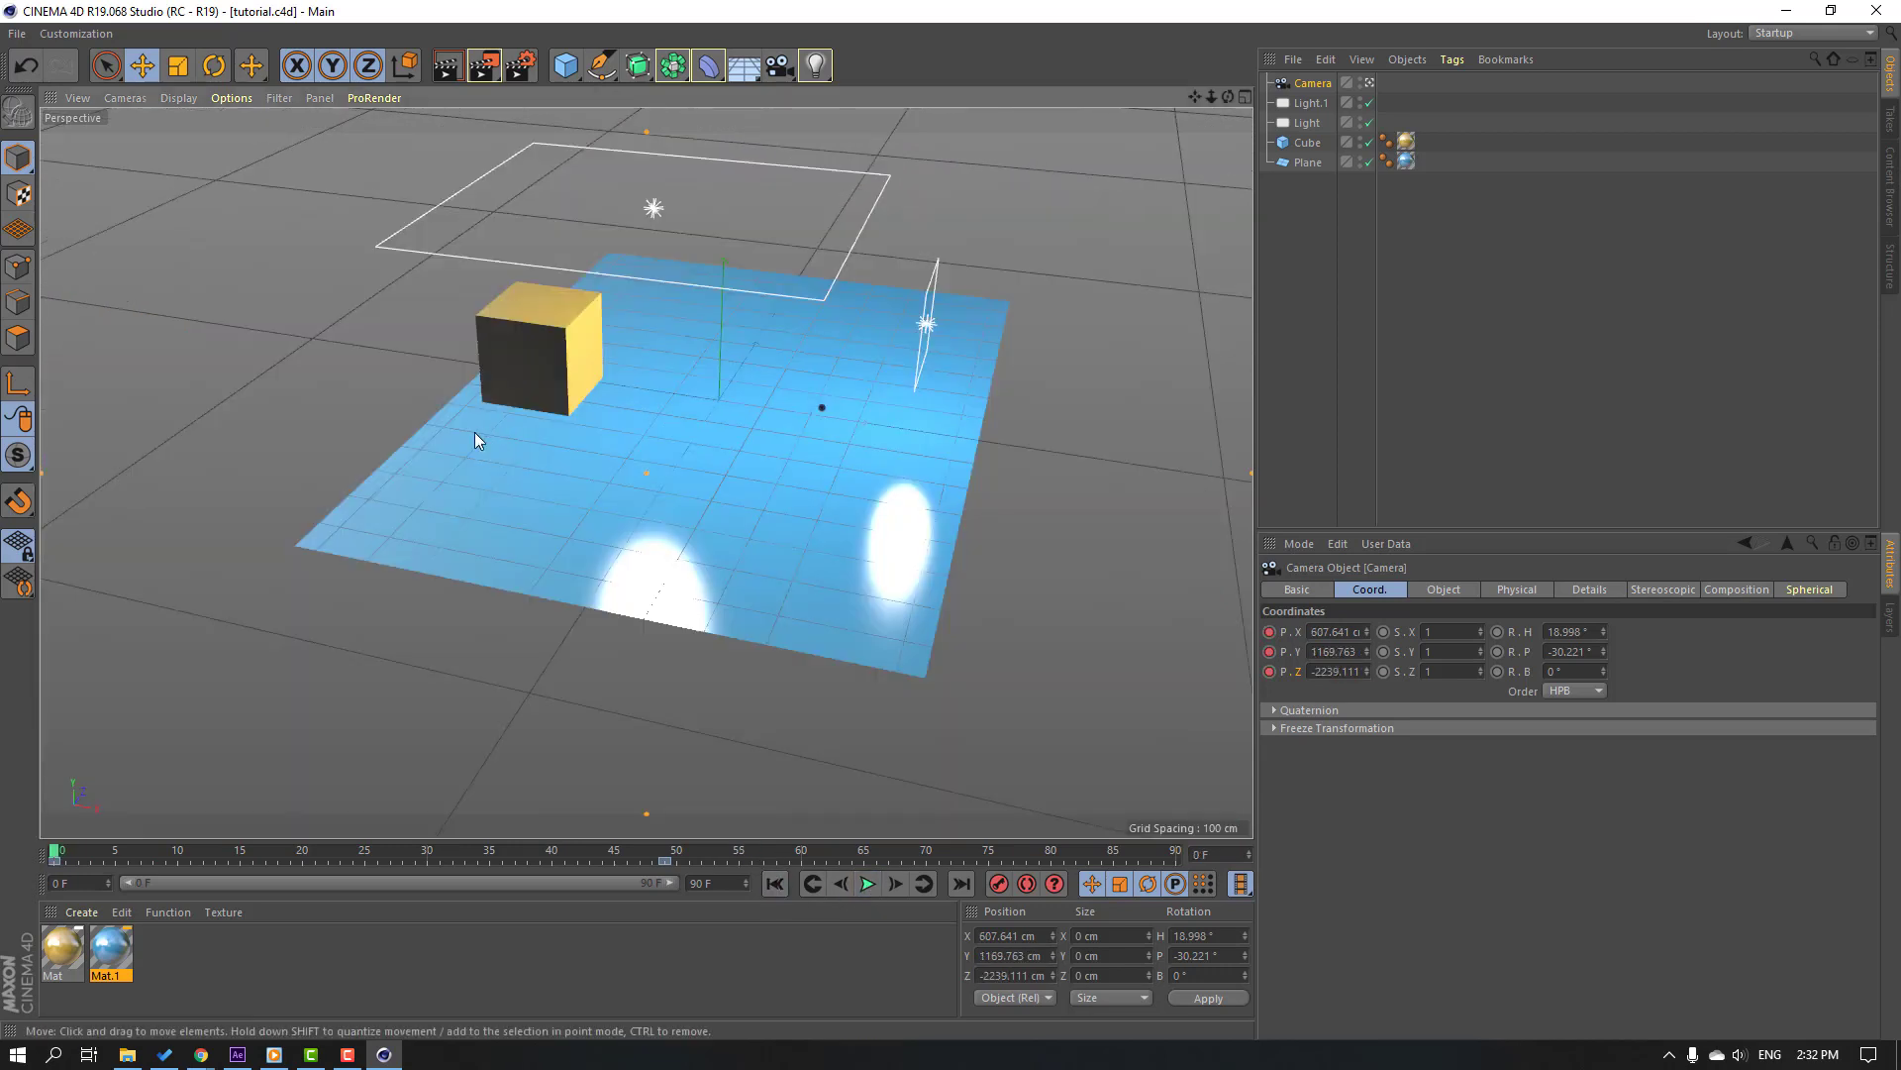
pyautogui.click(238, 1054)
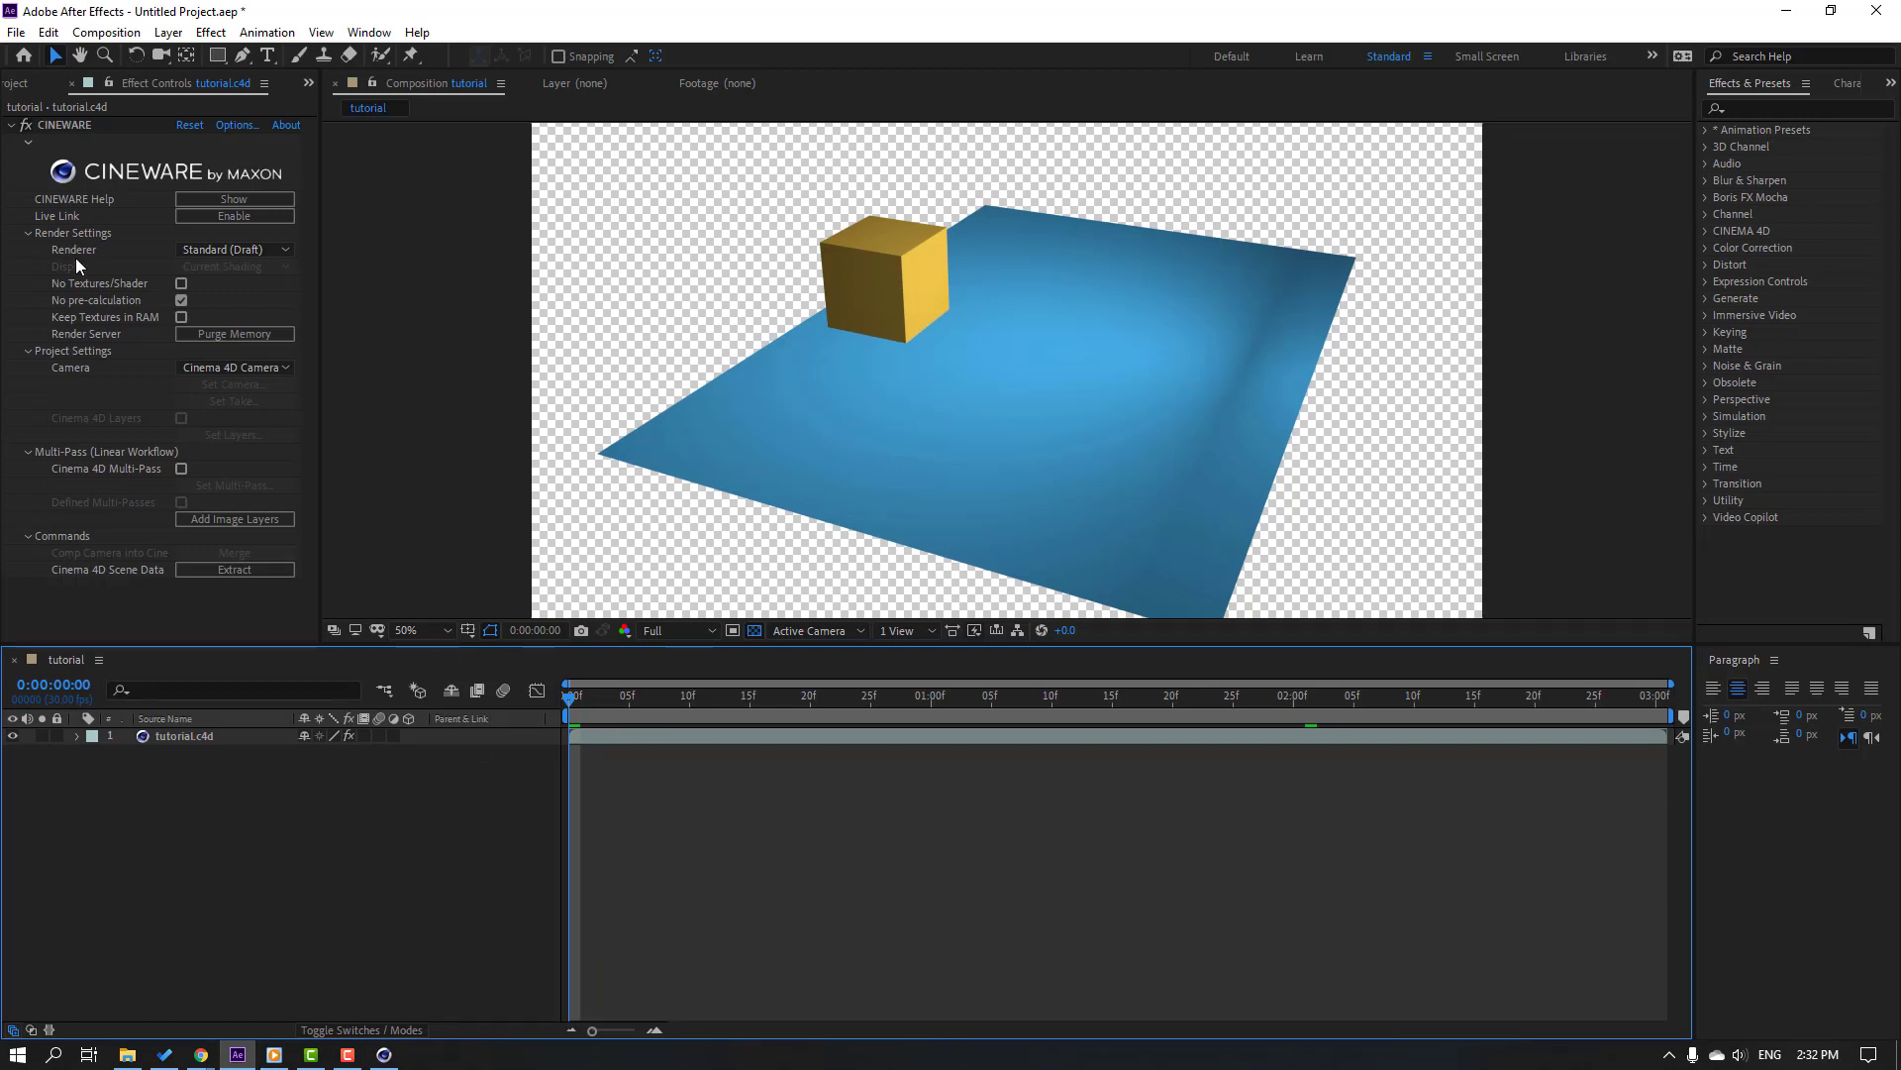
# - Set the Cineware renderer to Software, preview a few frames in, and return to Cinema 4D
pyautogui.click(210, 252)
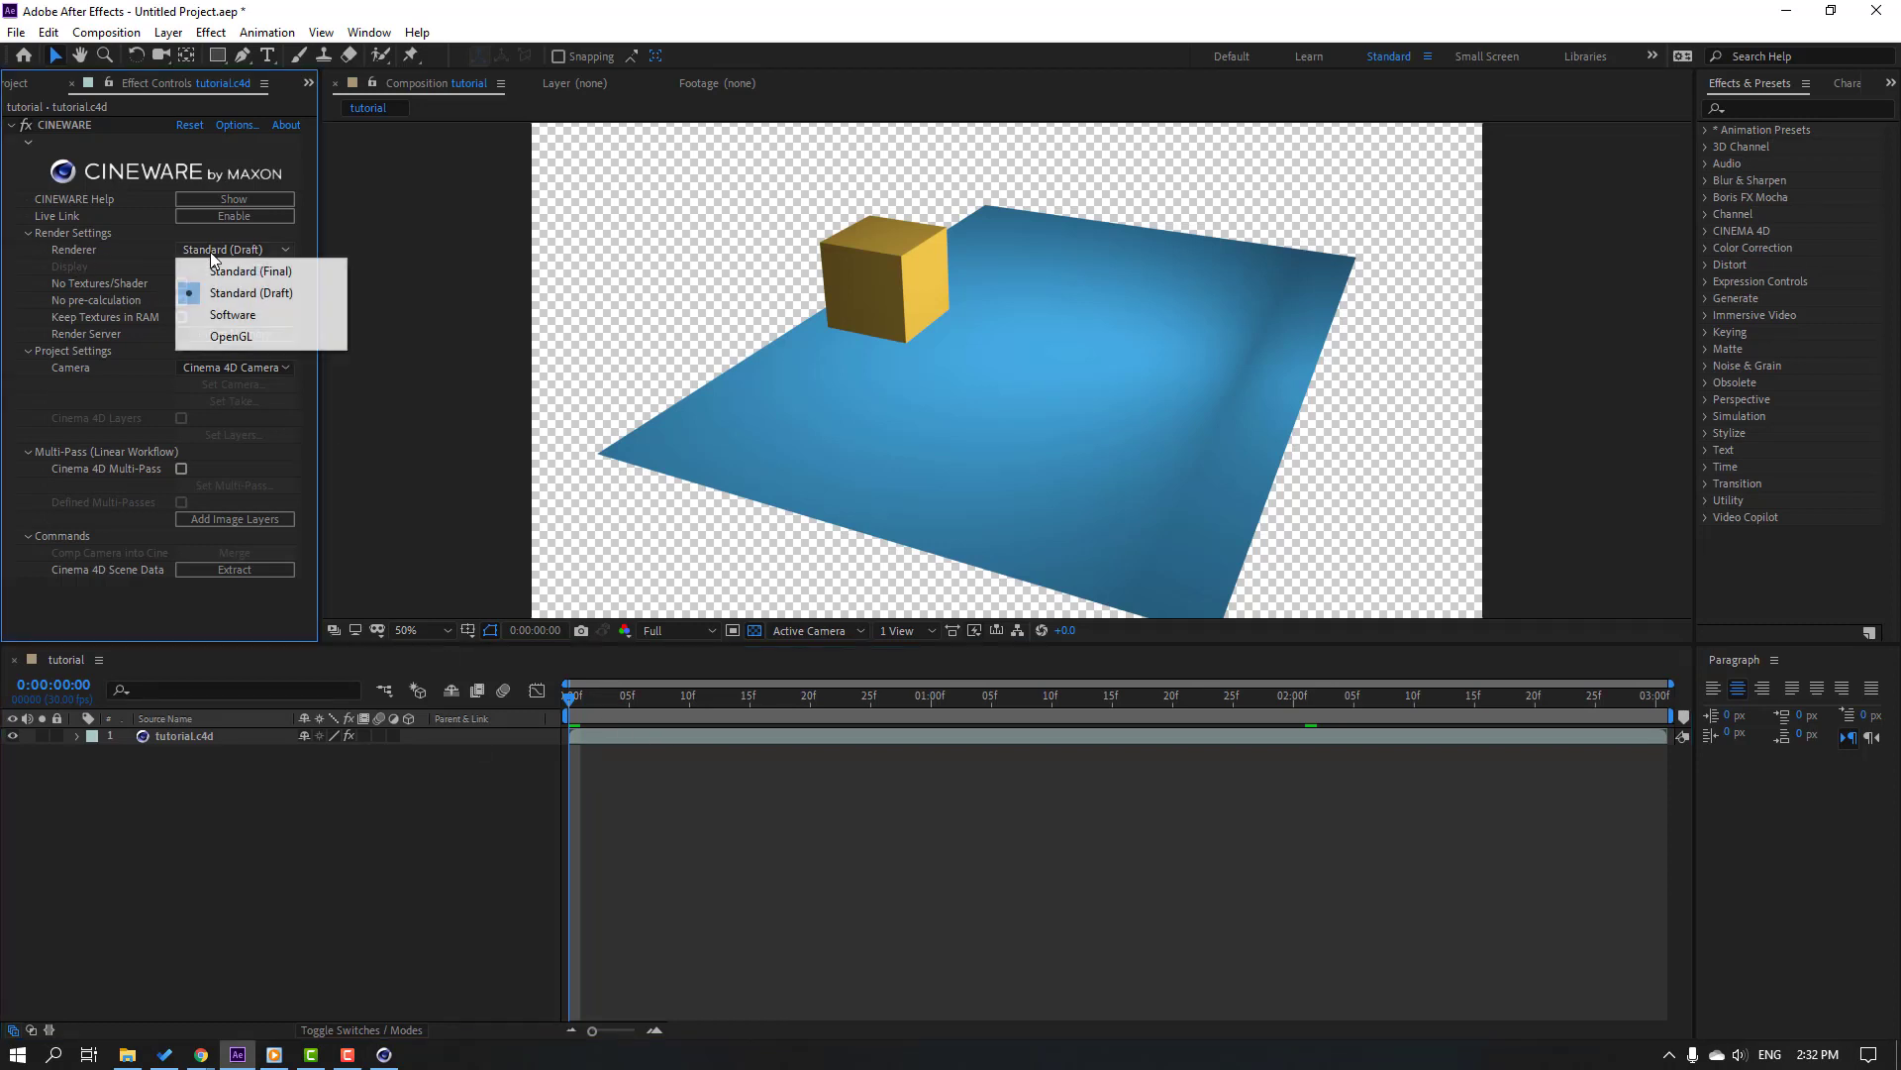
pyautogui.click(237, 315)
pyautogui.moveTo(572, 698); pyautogui.dragTo(344, 717)
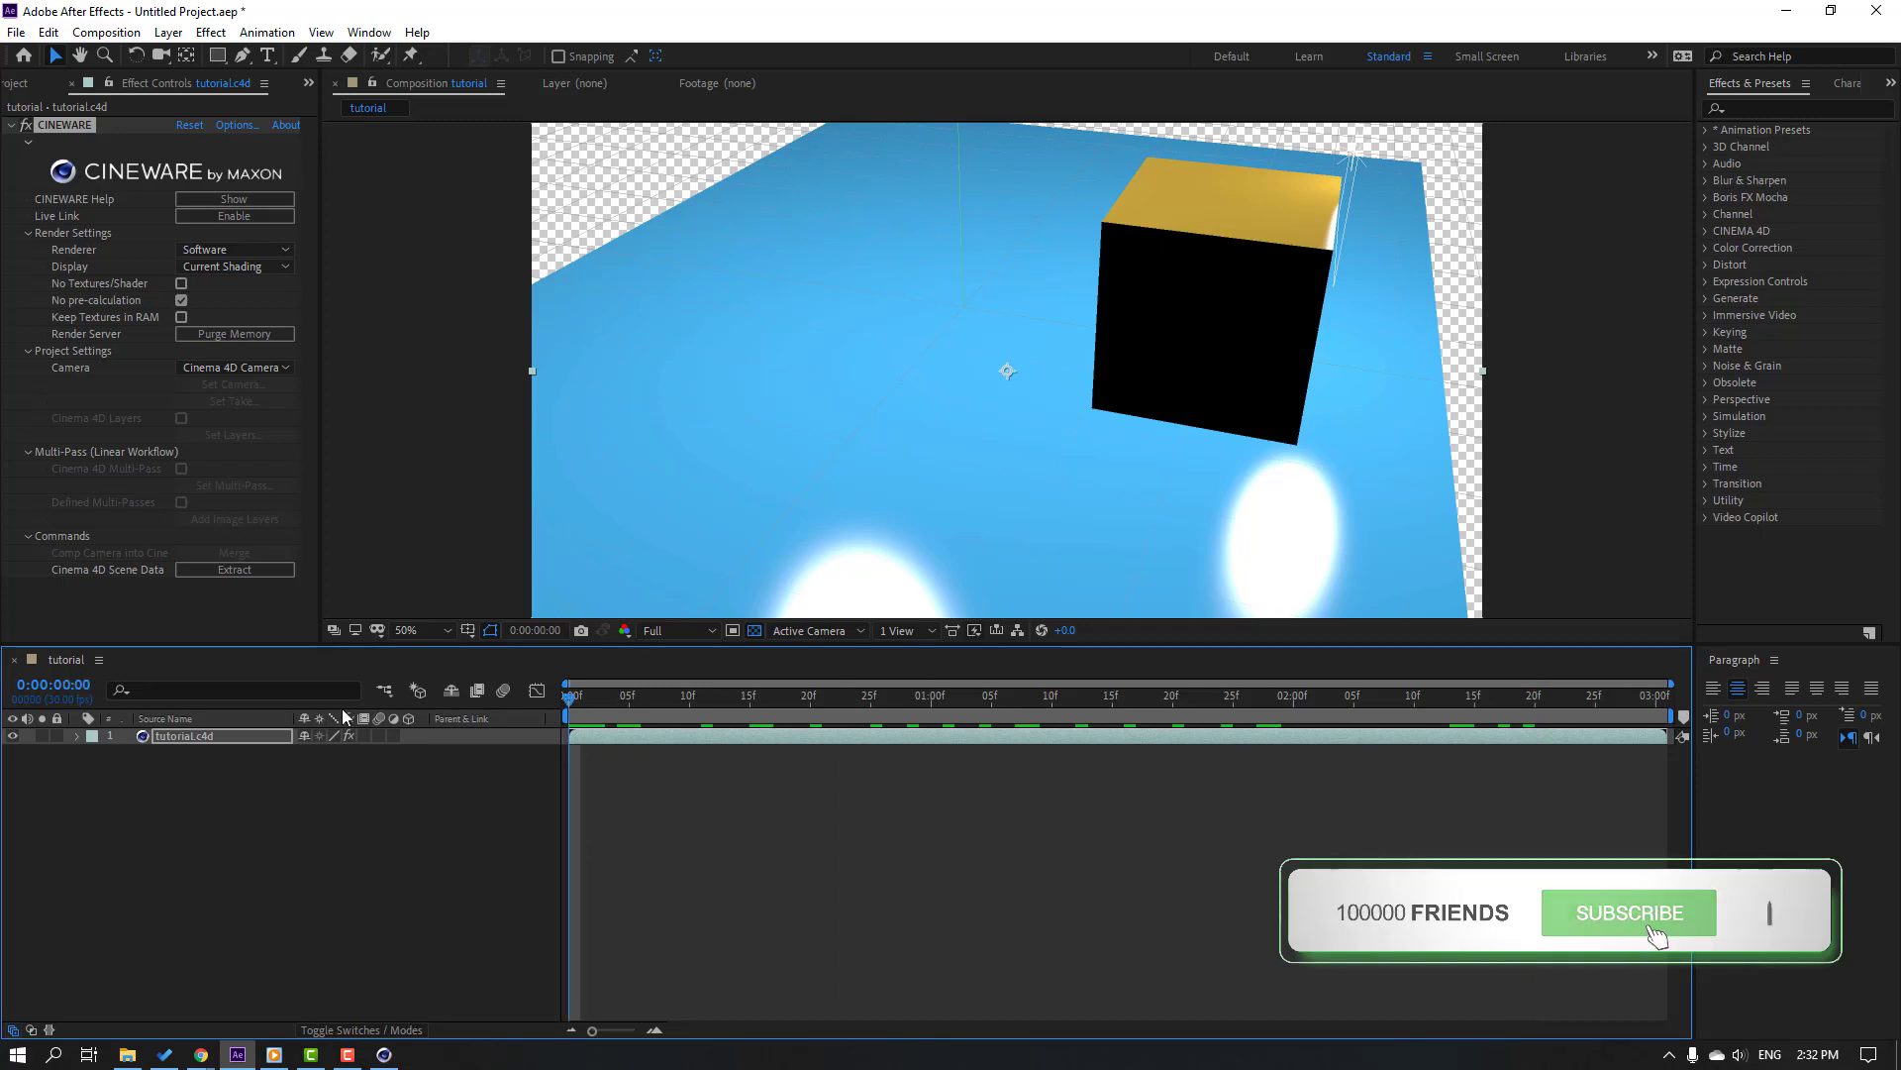
pyautogui.click(385, 1054)
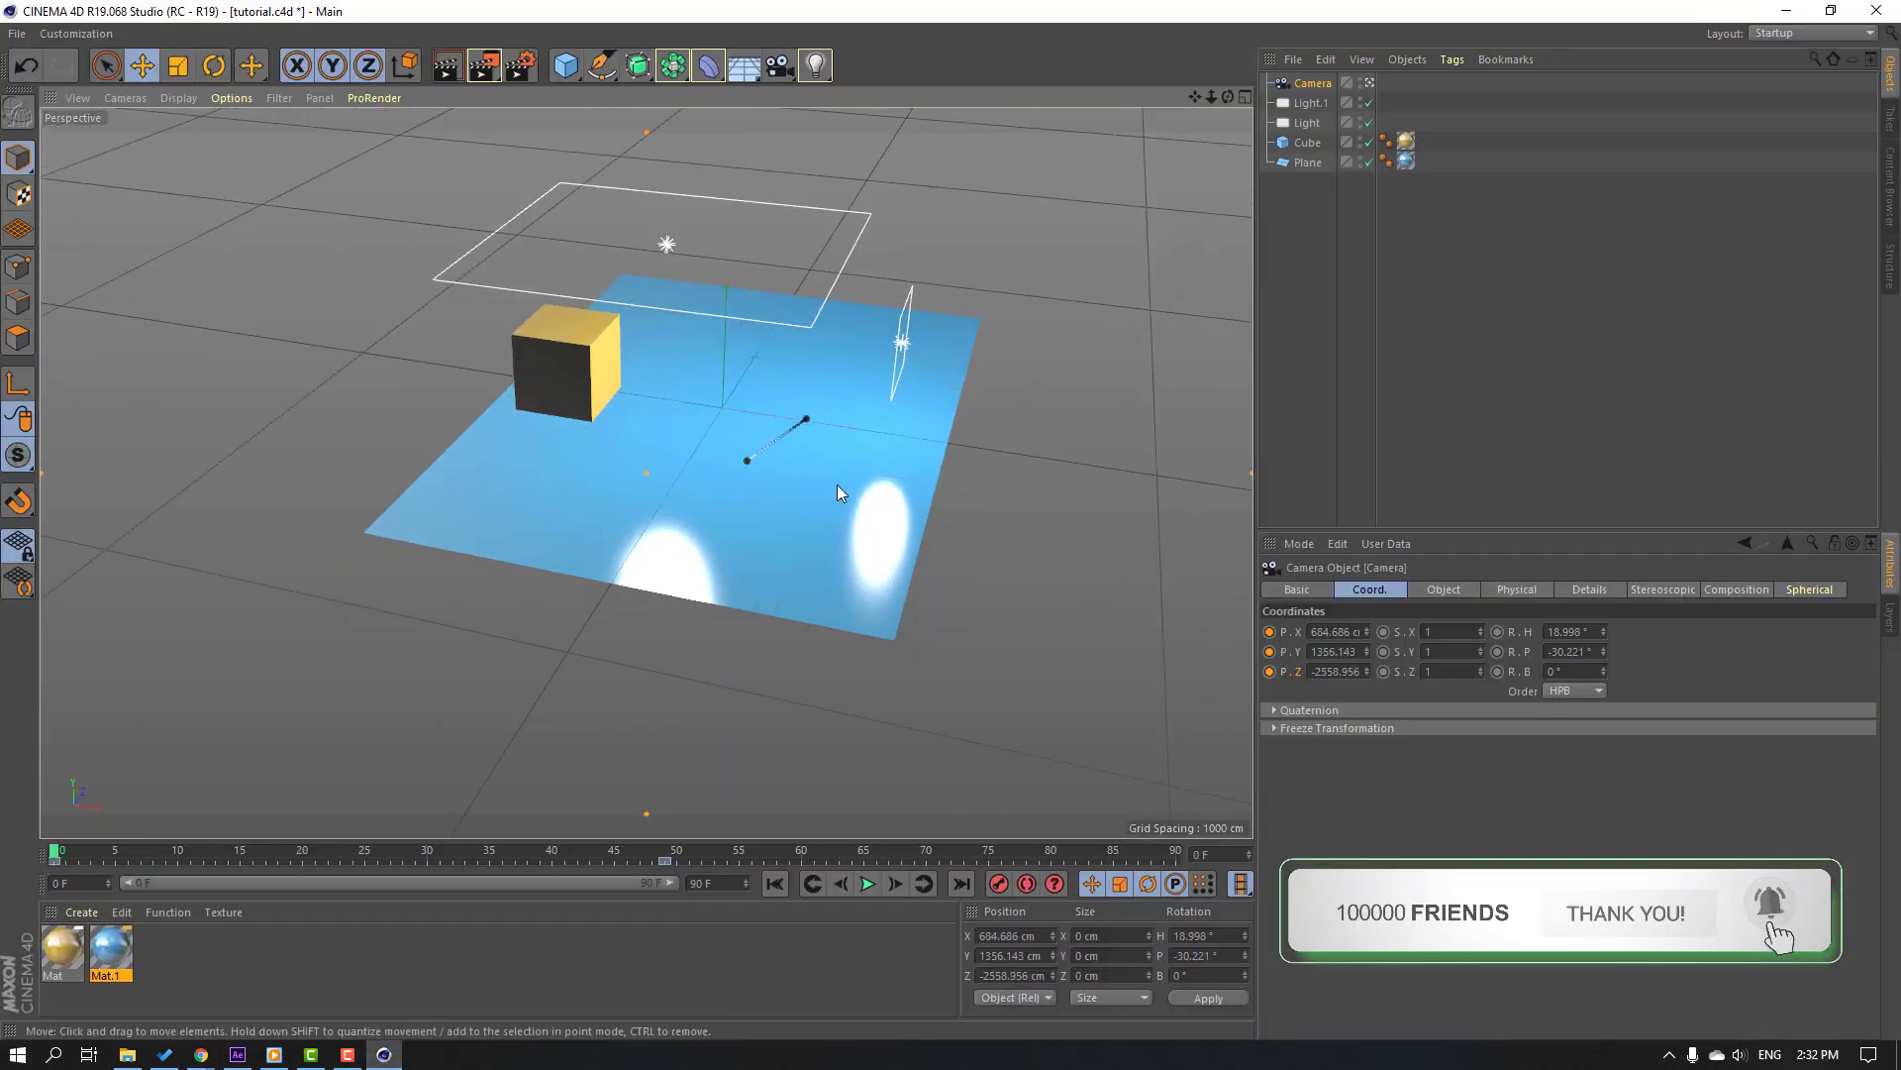
# - Add a torus, scale it to about 205 × 41 cm, and lift it roughly 398 cm above the plane
pyautogui.click(1127, 210)
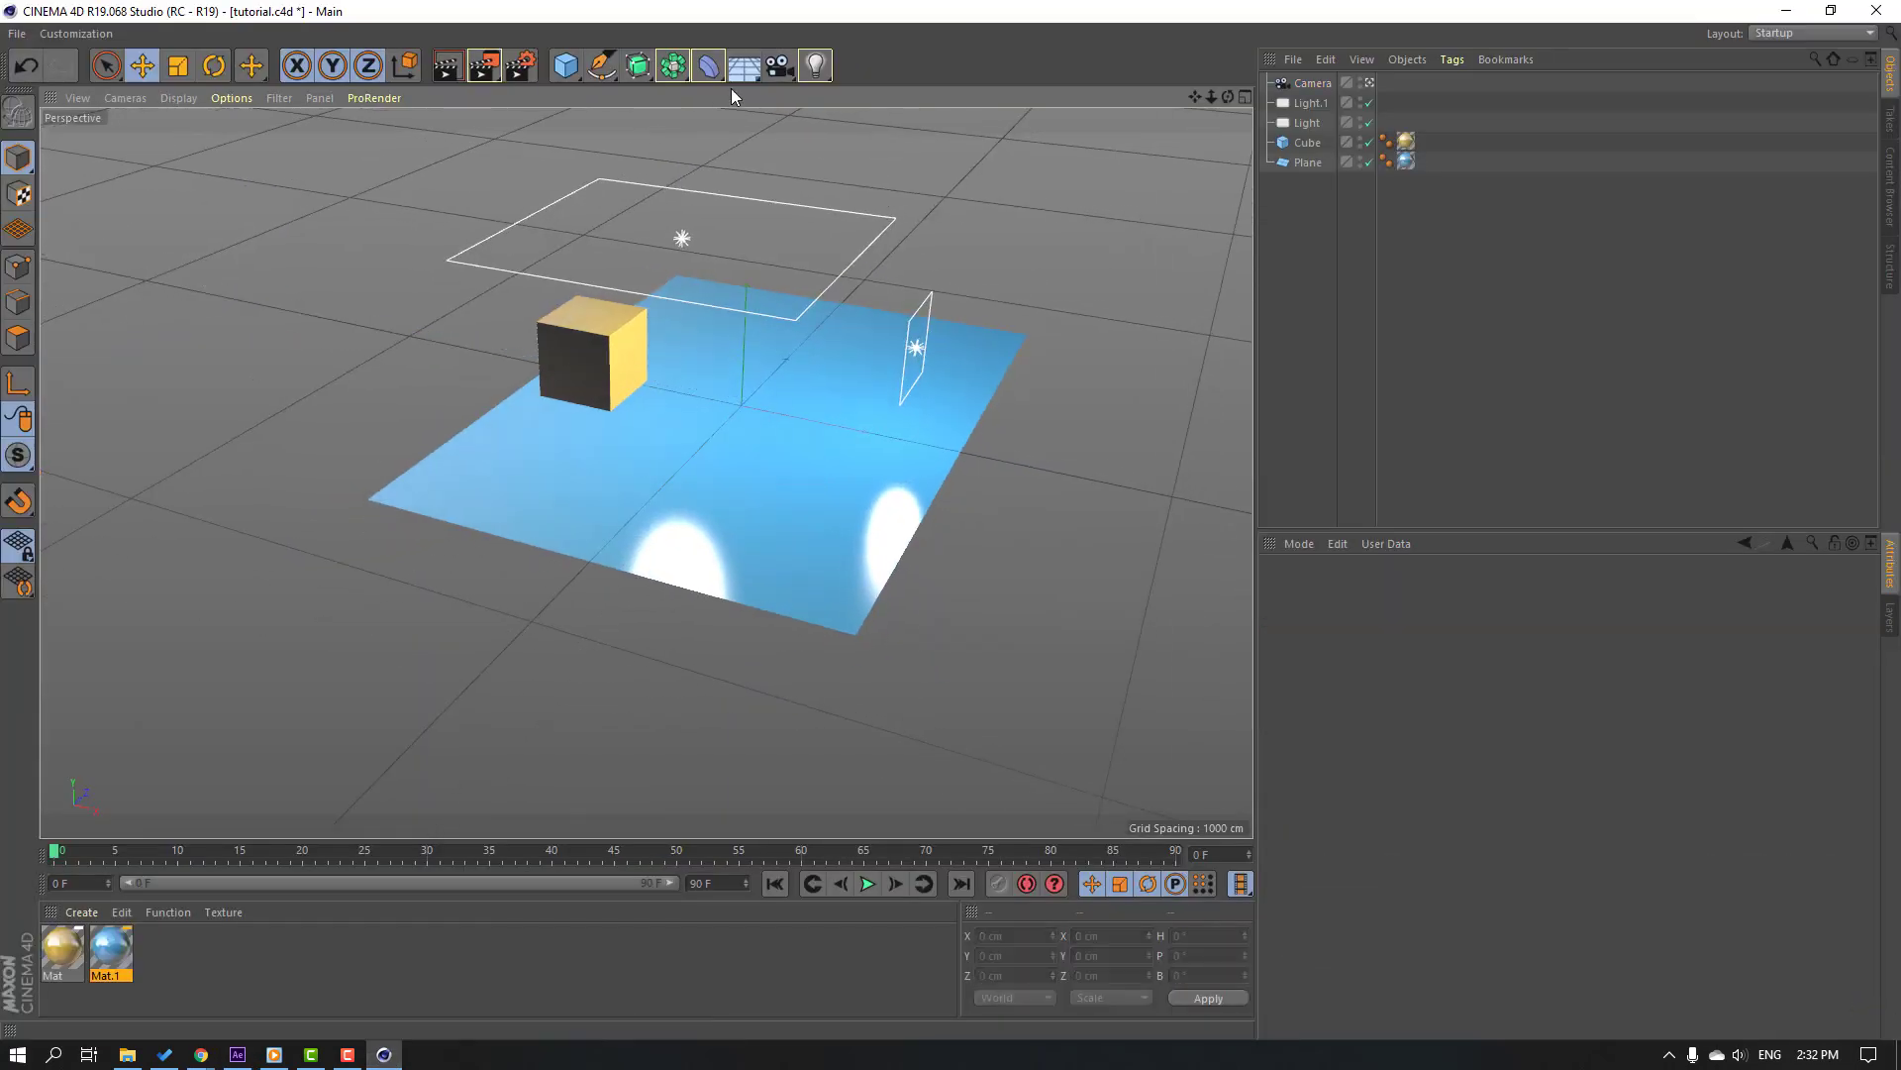
pyautogui.click(565, 65)
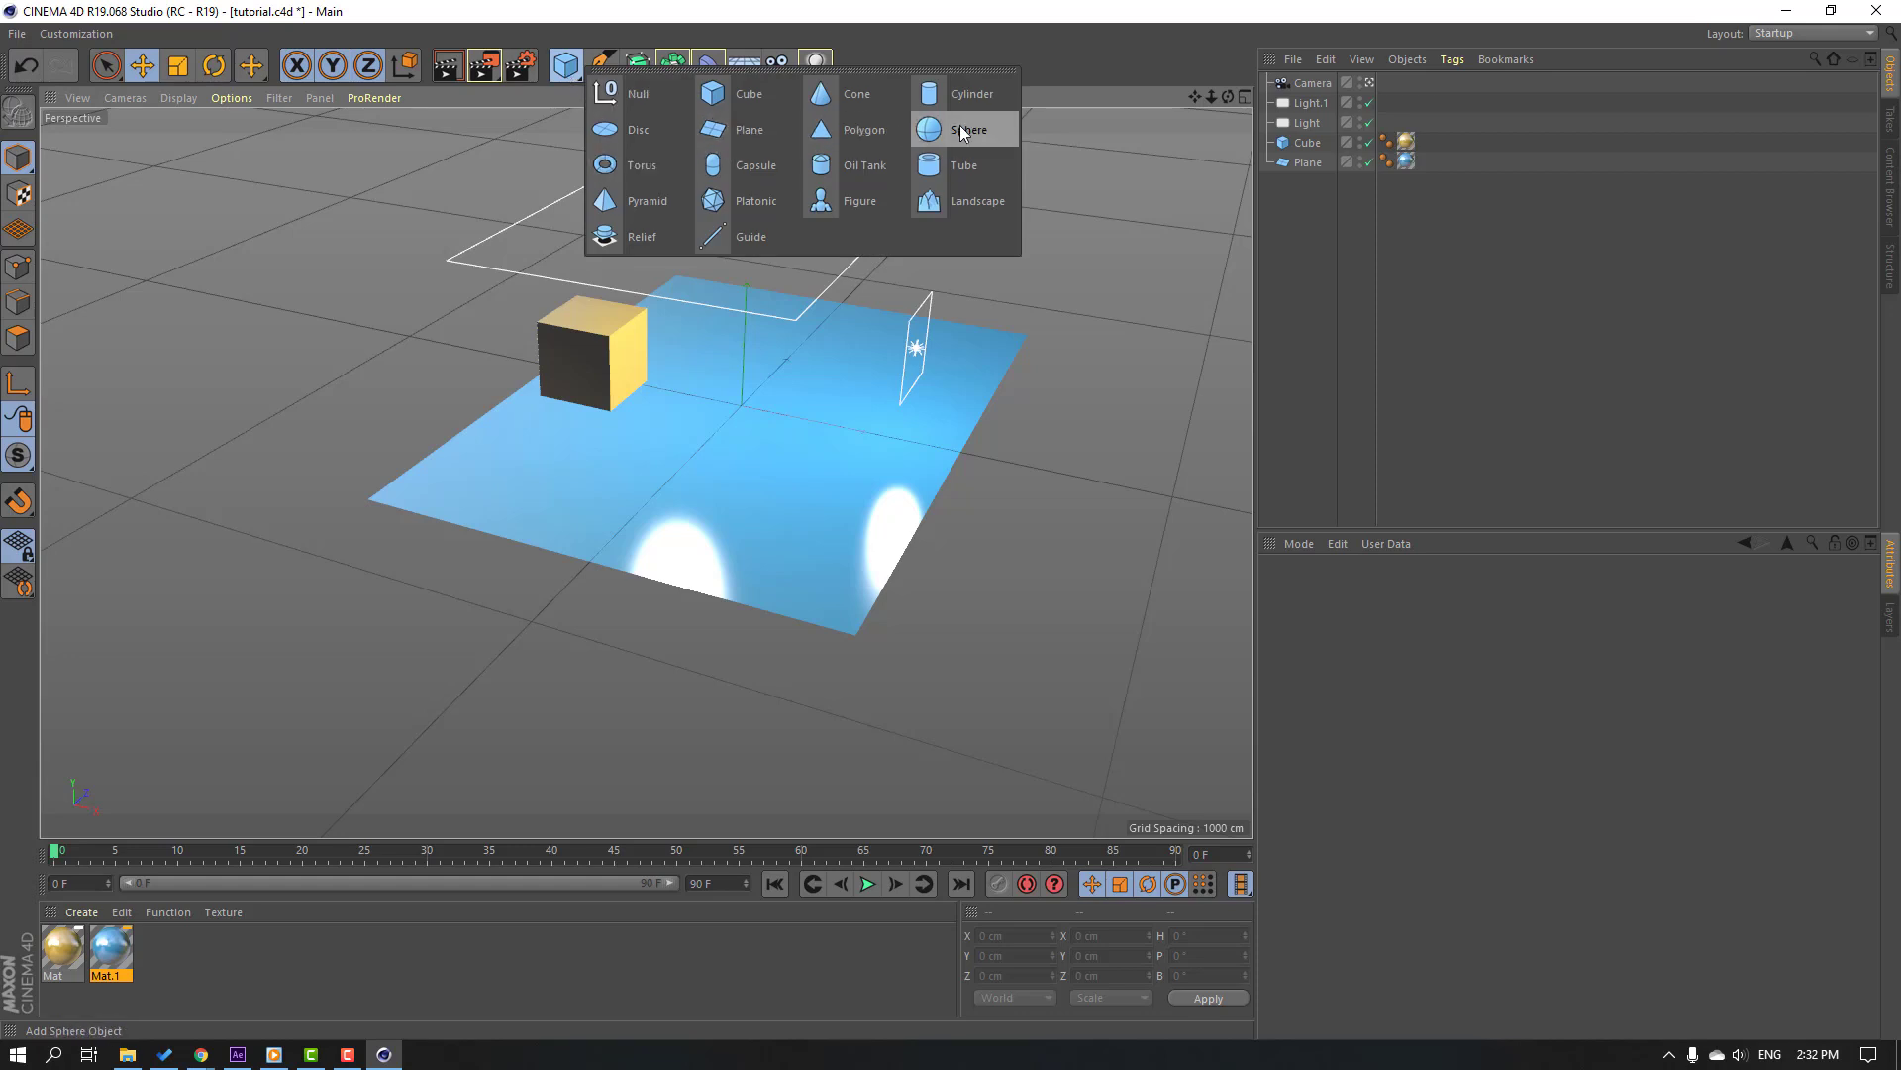
pyautogui.click(627, 168)
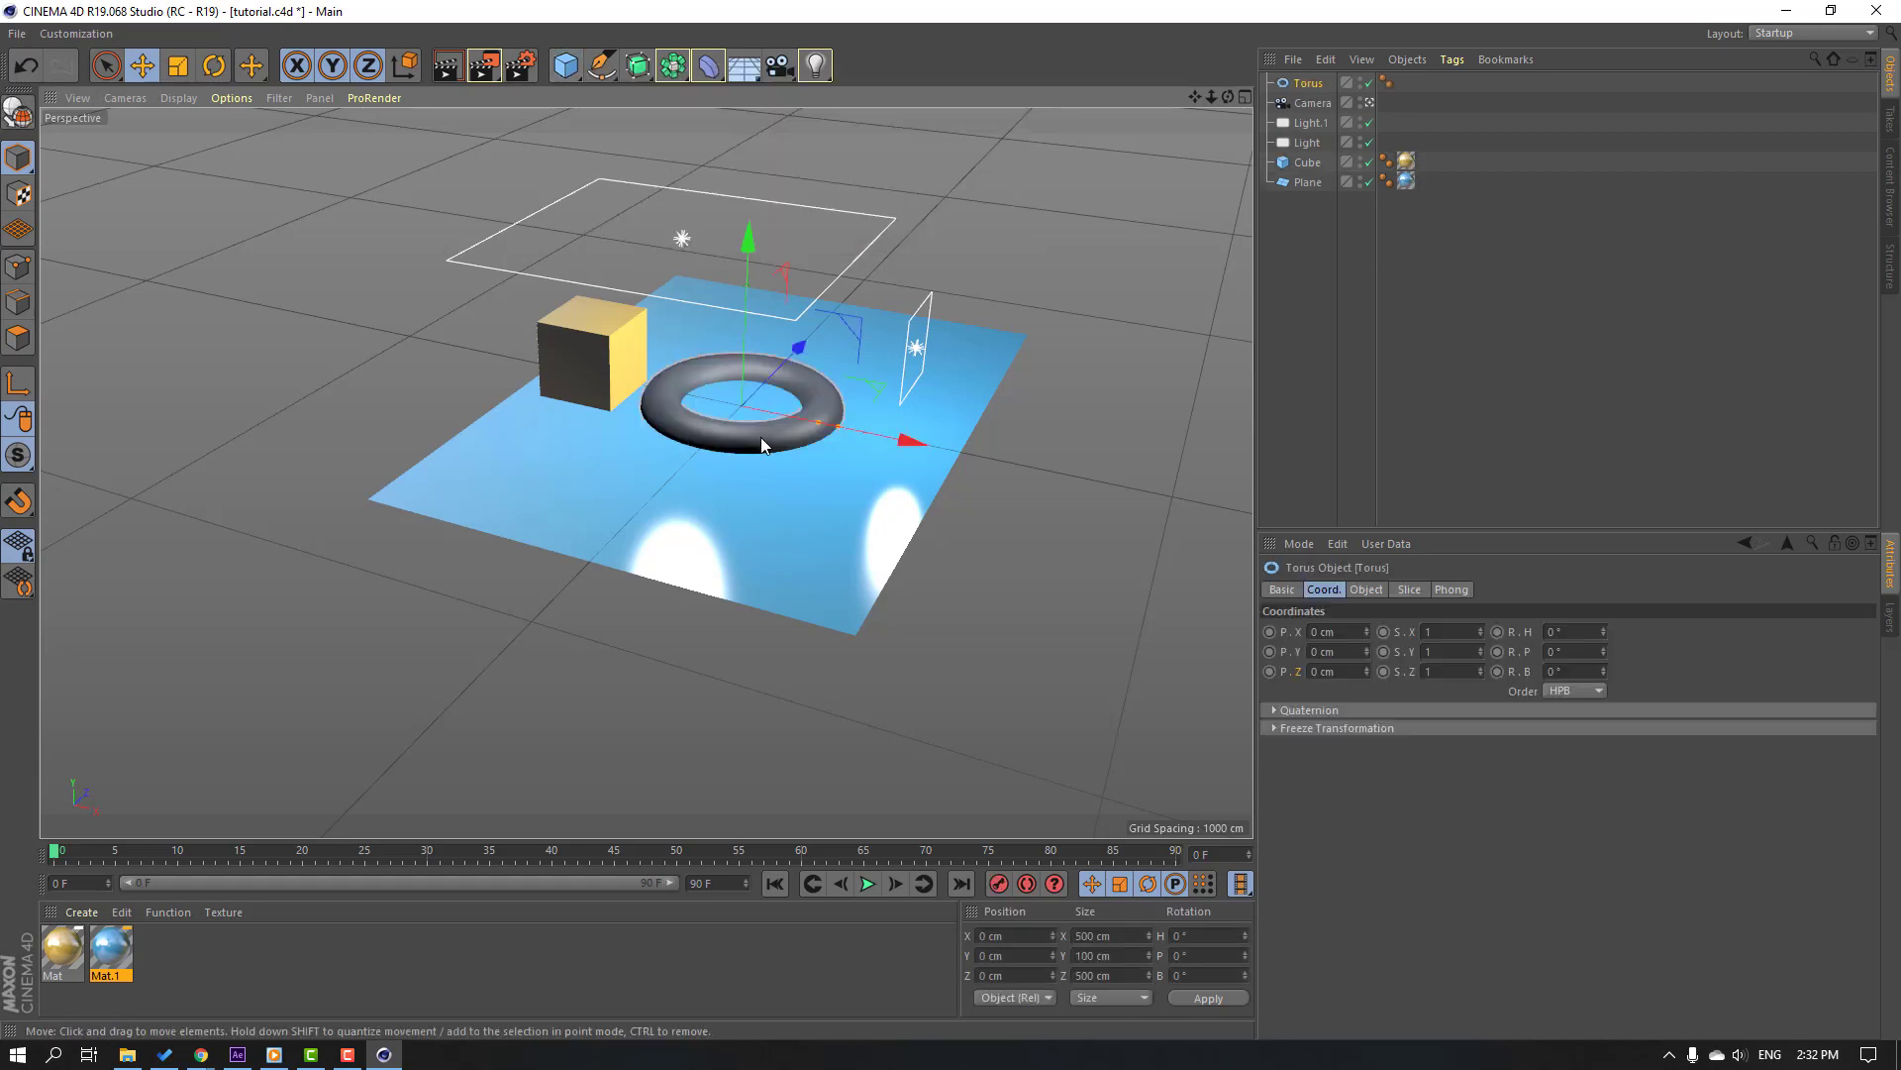
pyautogui.scroll(2, 761, 437)
pyautogui.moveTo(743, 342); pyautogui.dragTo(761, 206)
pyautogui.click(178, 65)
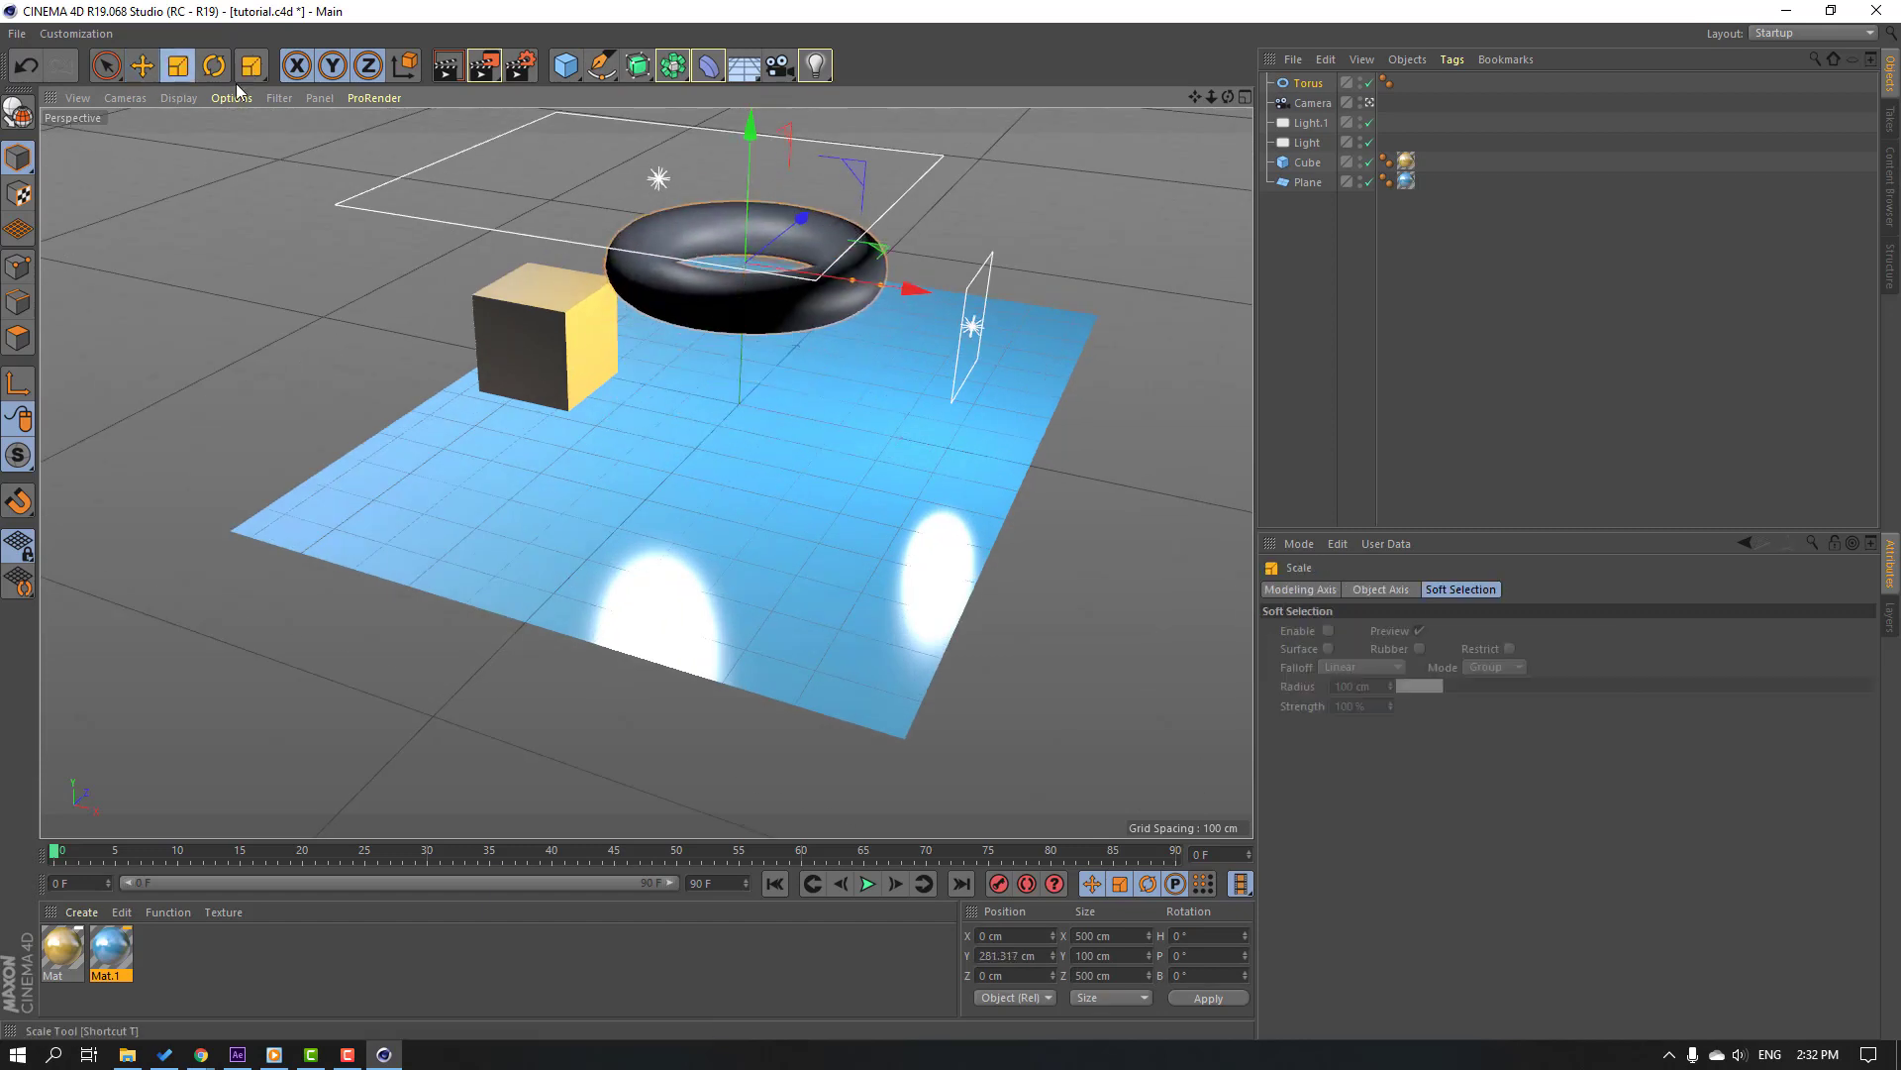
pyautogui.moveTo(941, 169); pyautogui.dragTo(592, 390)
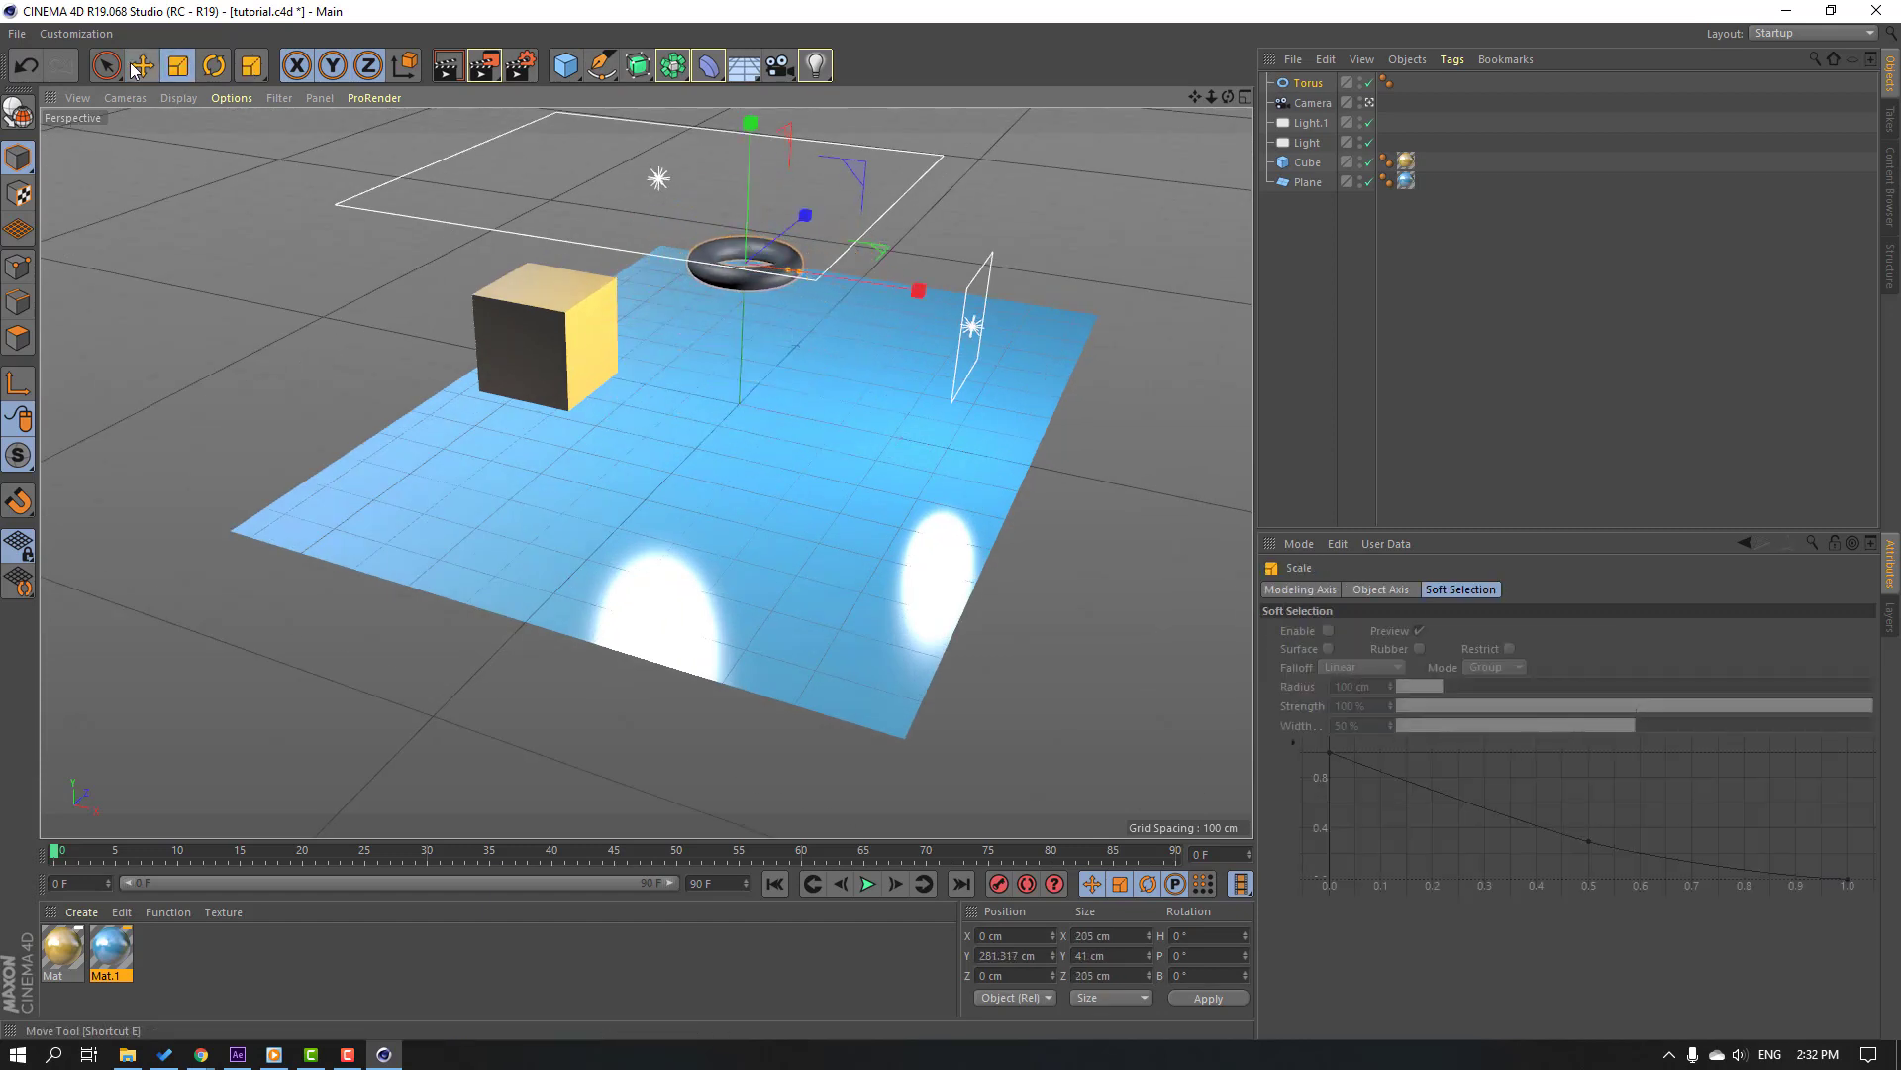
pyautogui.press('e')
pyautogui.moveTo(800, 222); pyautogui.dragTo(633, 253)
pyautogui.moveTo(758, 178); pyautogui.dragTo(764, 144)
pyautogui.keyDown('alt'); pyautogui.moveTo(984, 297); pyautogui.dragTo(1050, 327); pyautogui.keyUp('alt')
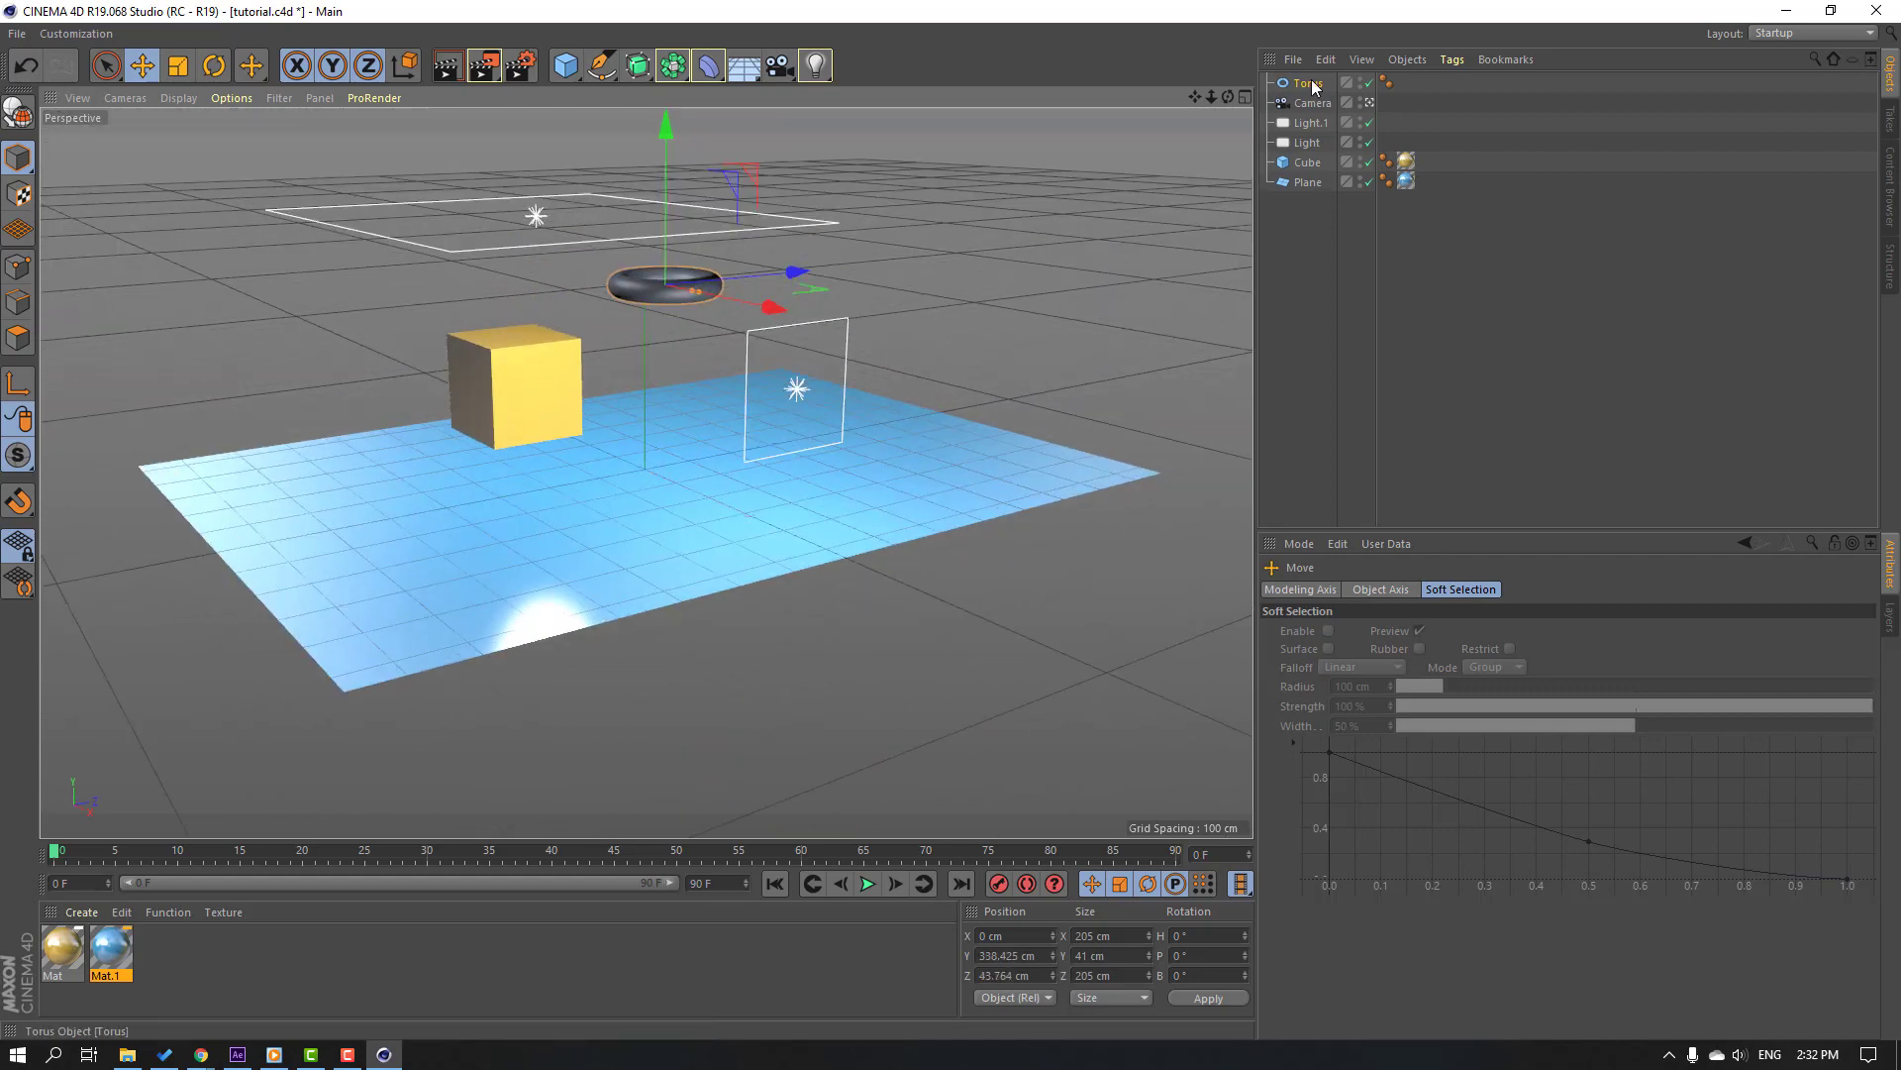
# - Tag the torus as a Rigid Body
pyautogui.click(1315, 87)
pyautogui.rightClick(1312, 89)
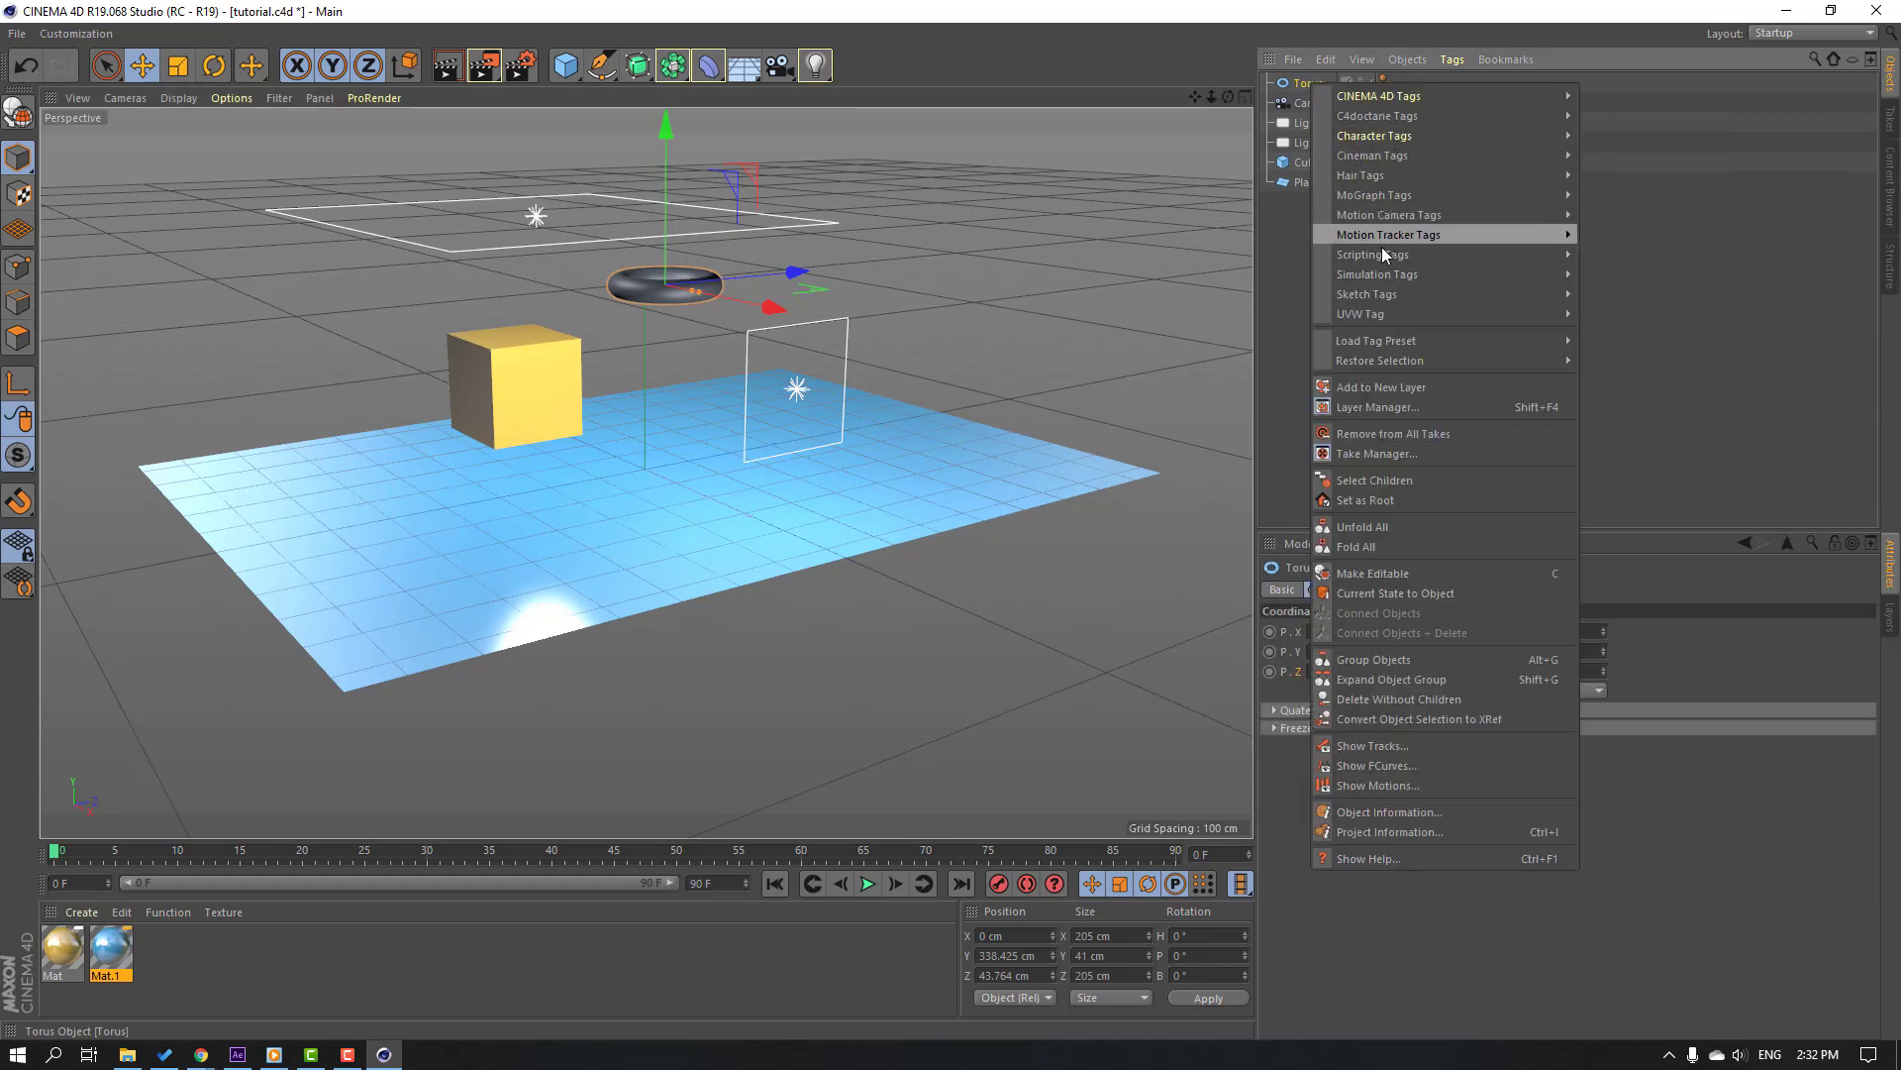
pyautogui.moveTo(1377, 280)
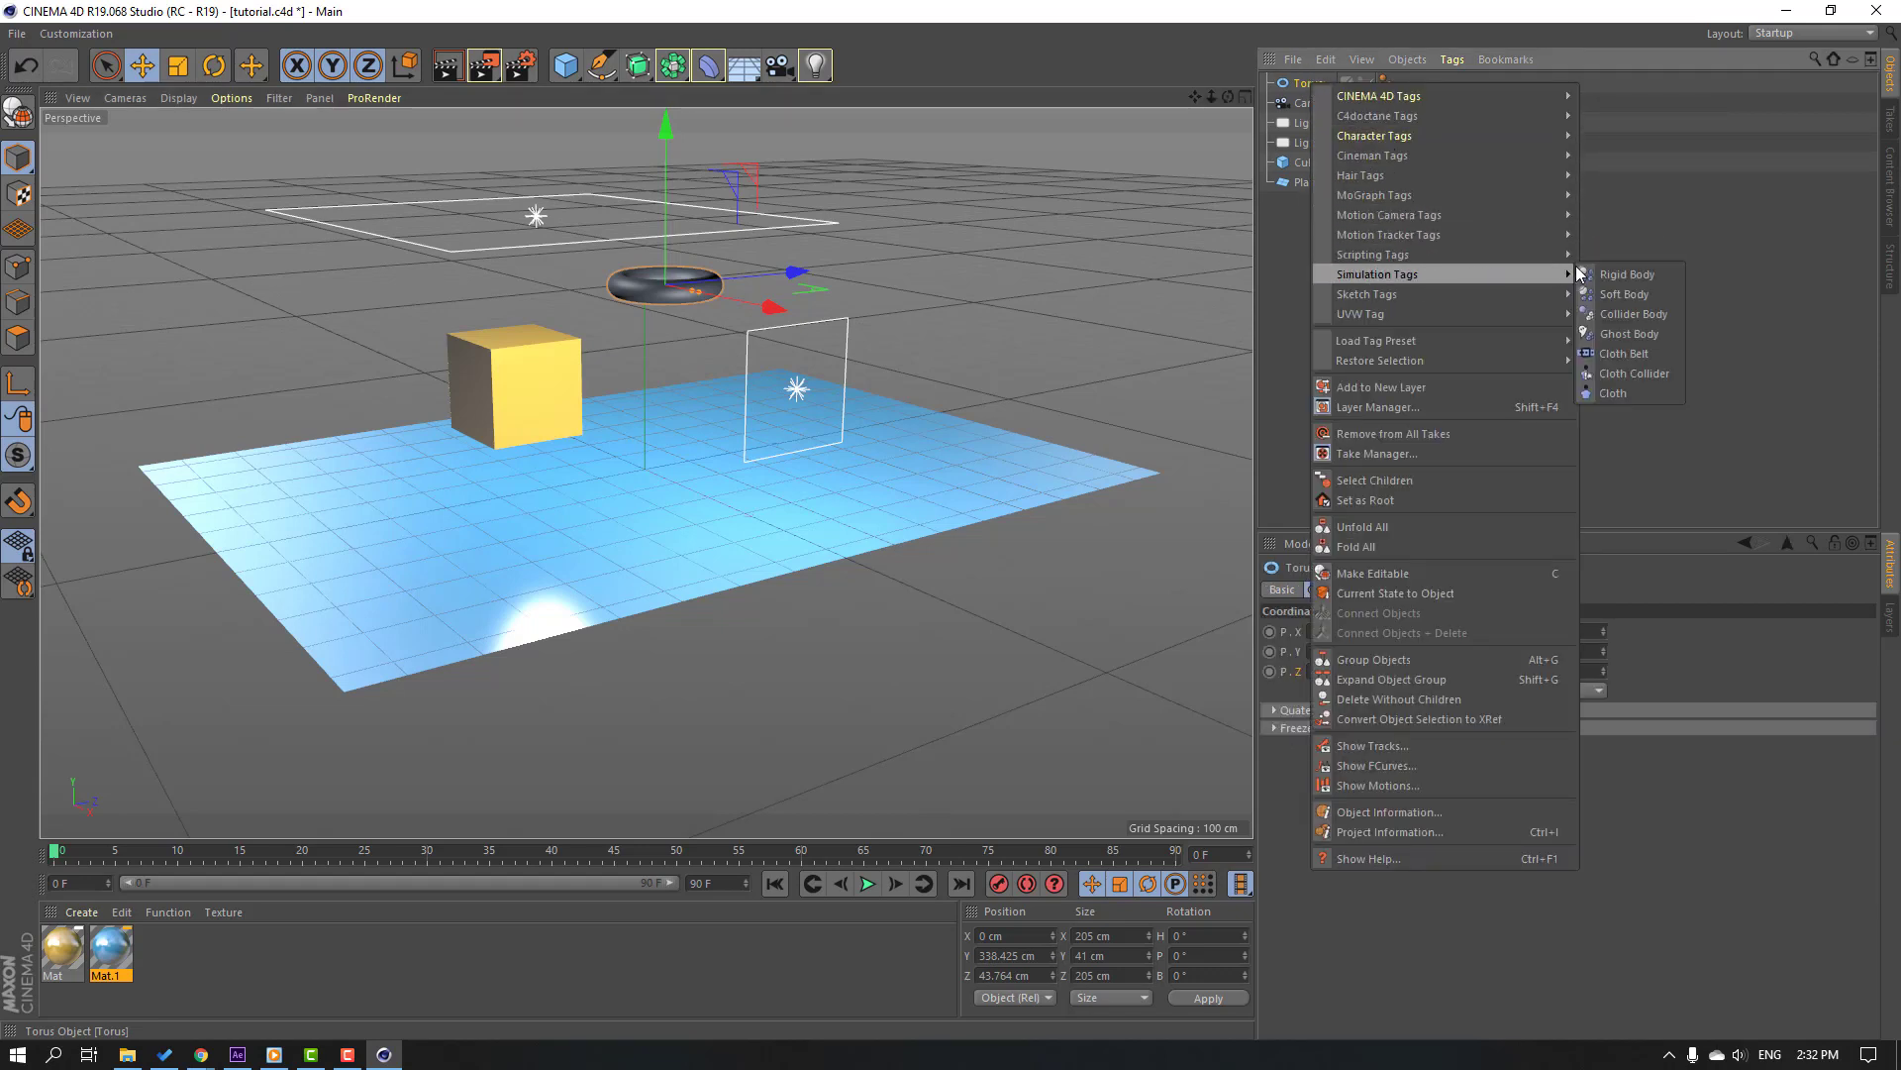
pyautogui.click(1659, 275)
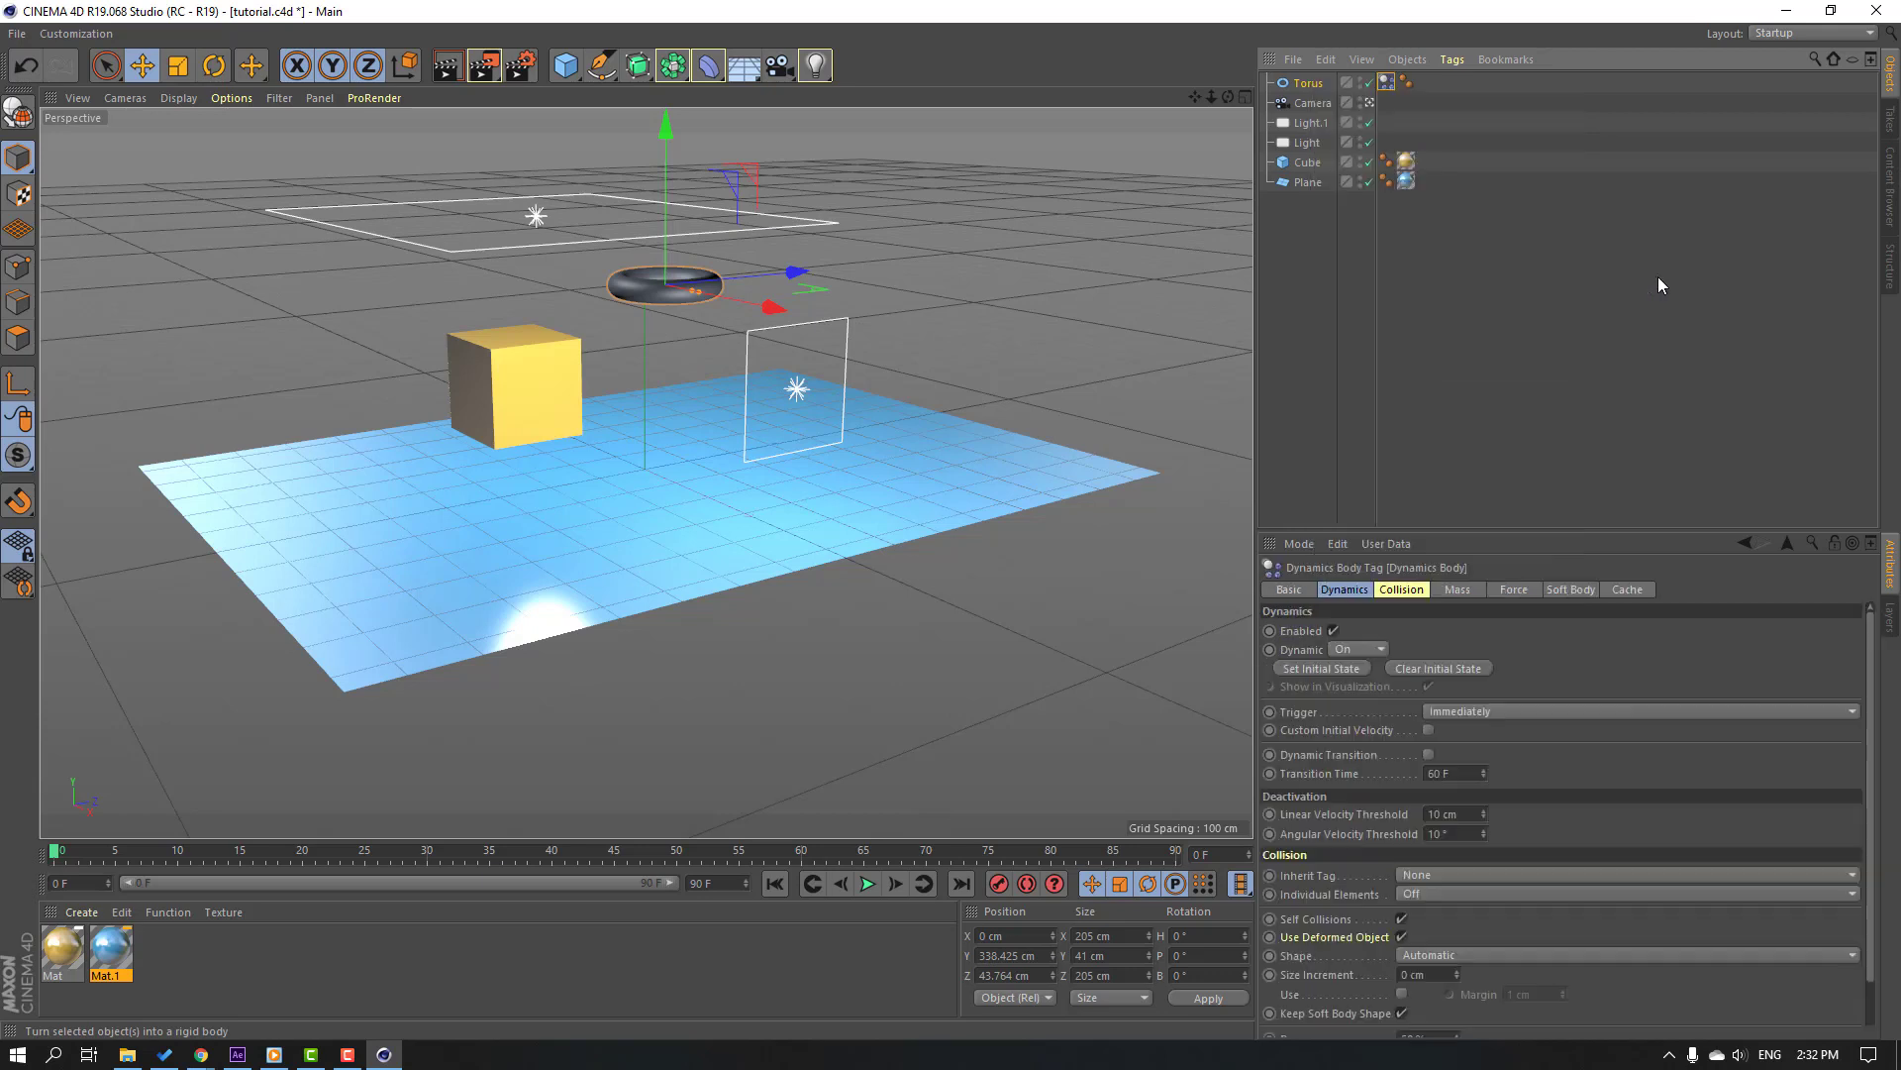
# - Tag both the cube and the plane as Collider Bodies
pyautogui.click(1308, 184)
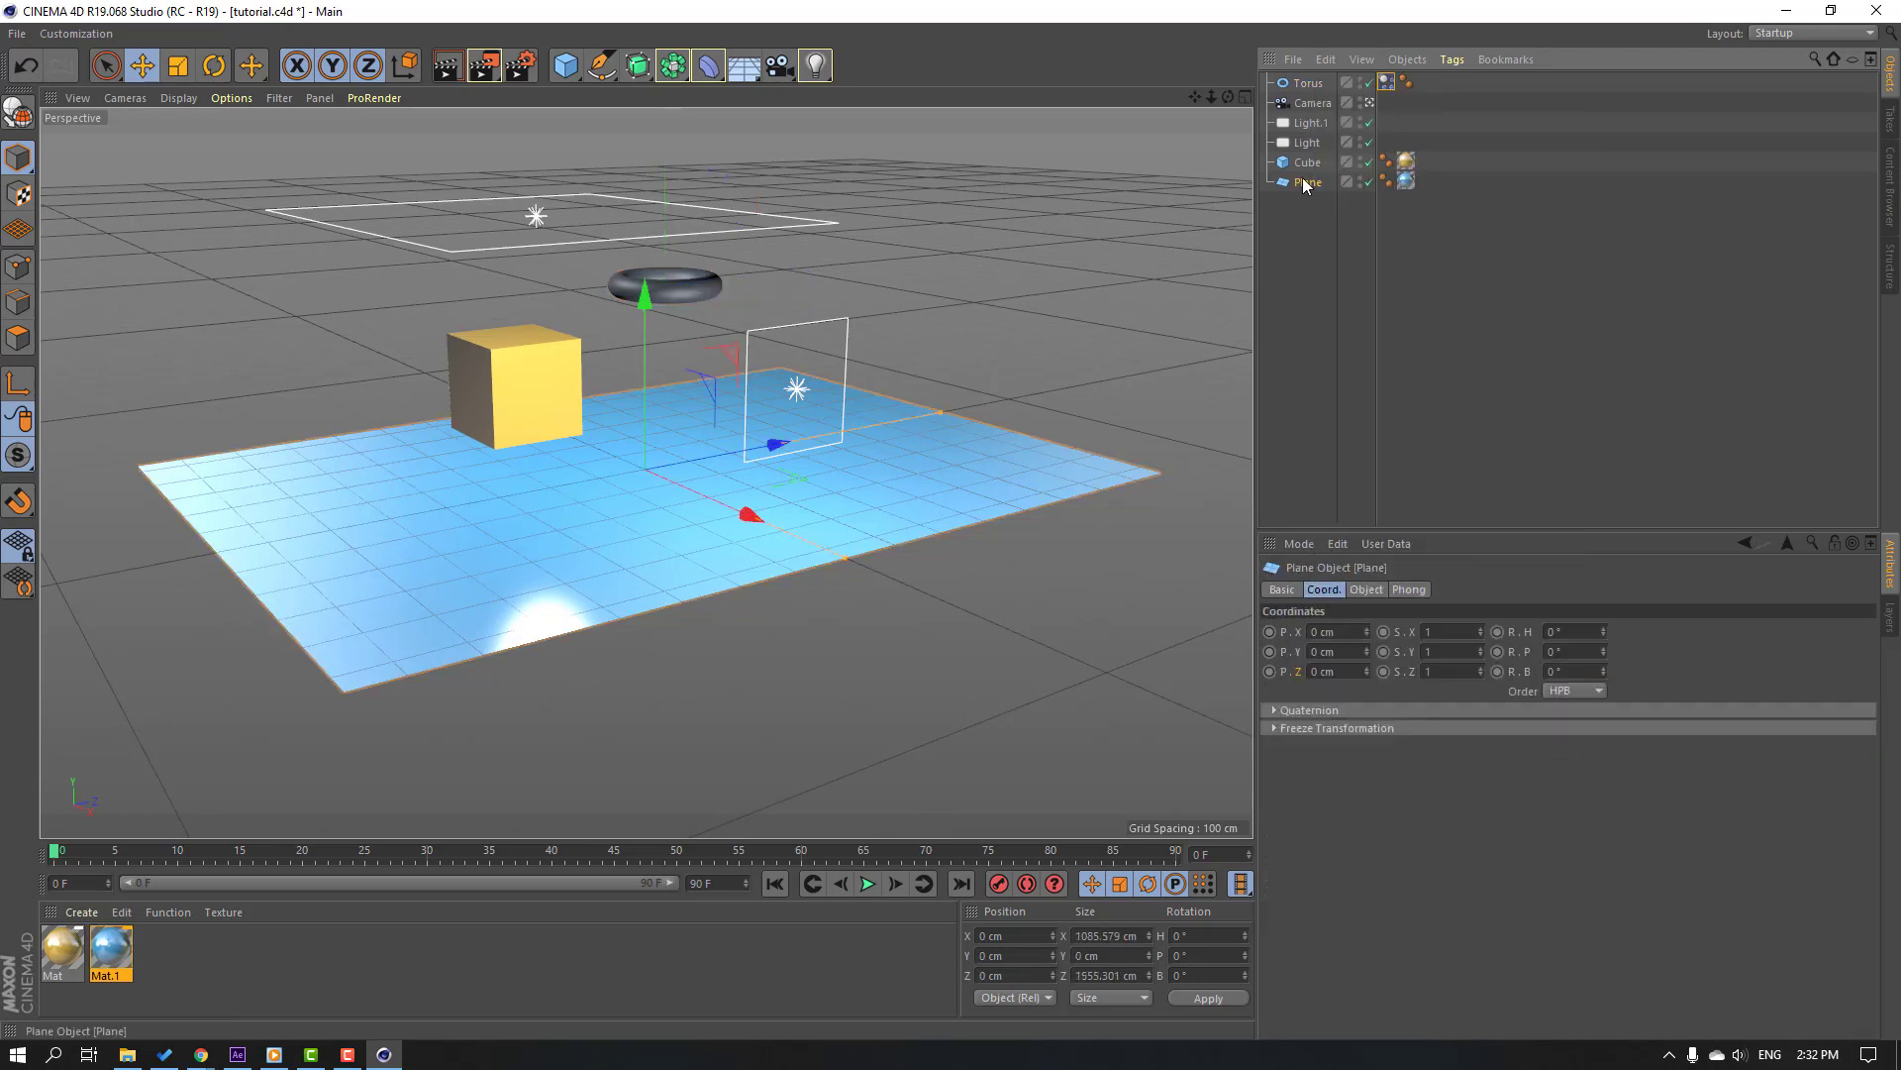
pyautogui.keyDown('ctrl'); pyautogui.click(1309, 164); pyautogui.keyUp('ctrl')
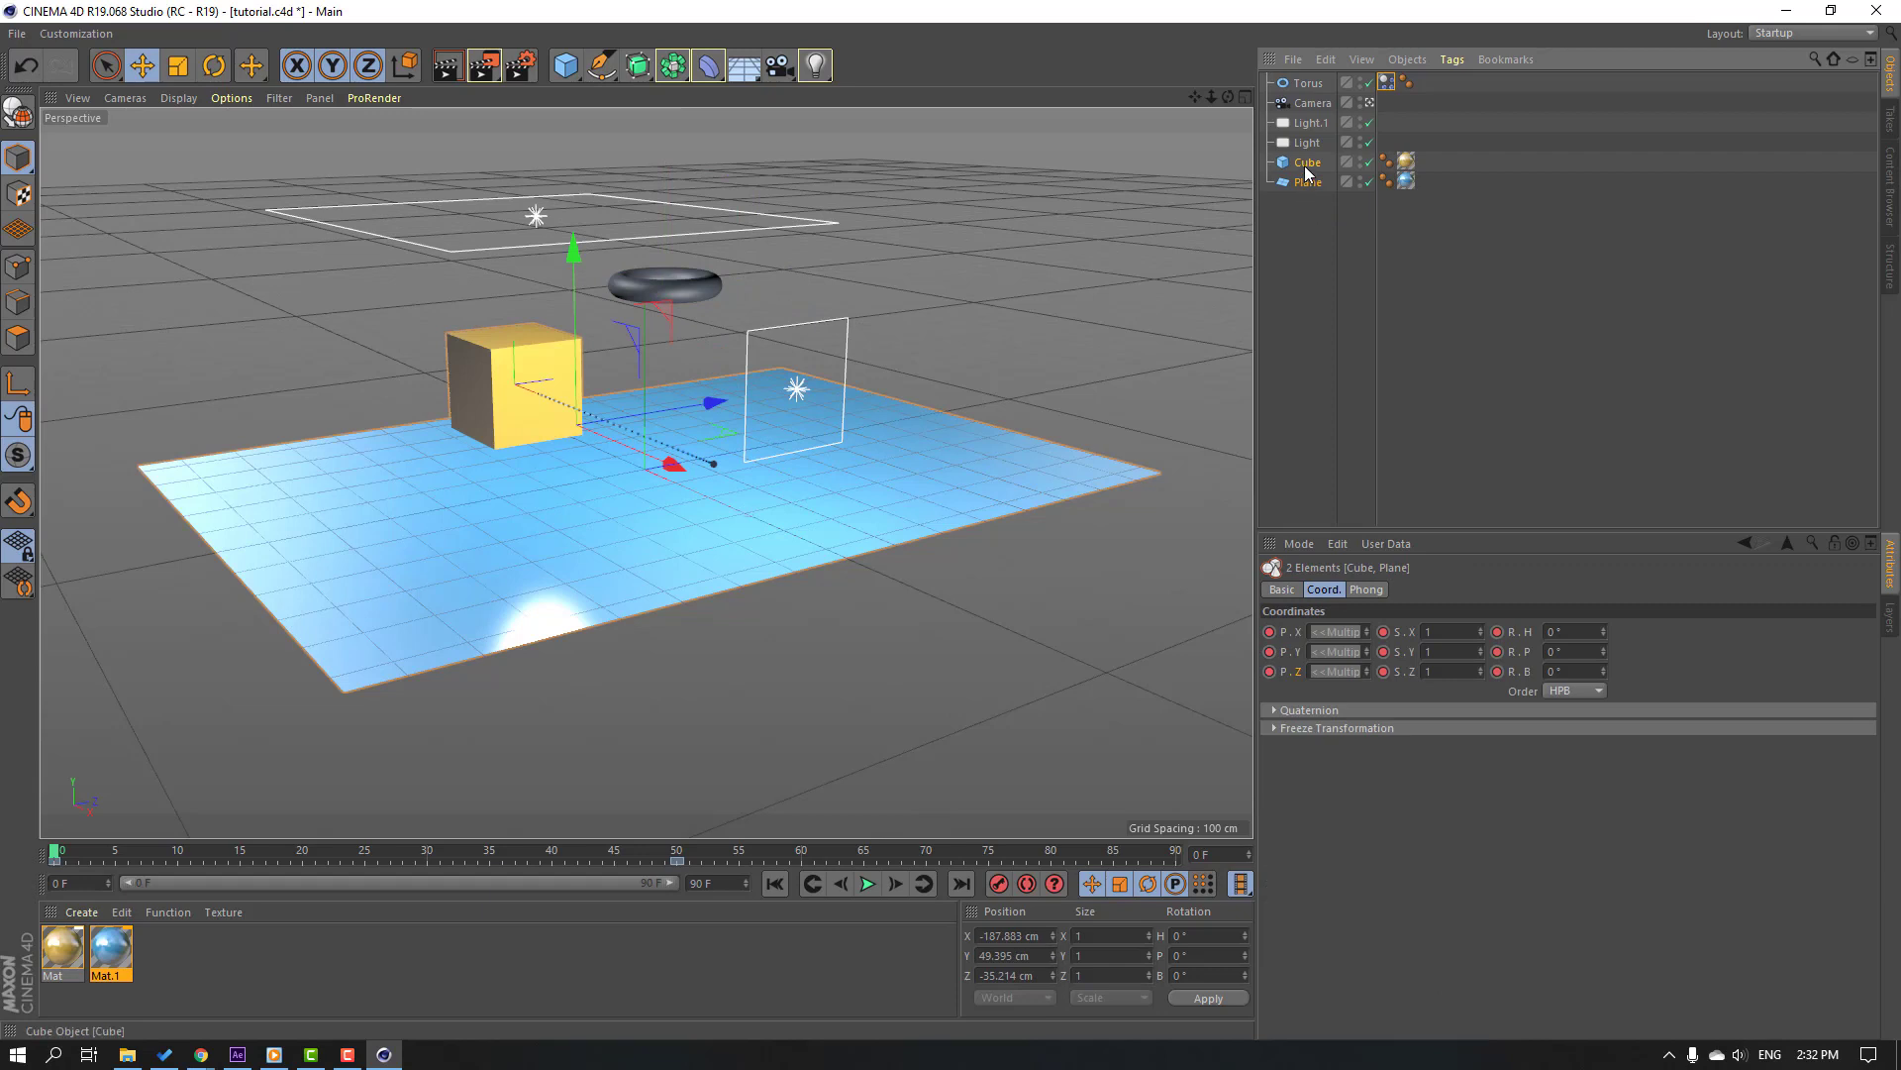
pyautogui.rightClick(1309, 166)
pyautogui.moveTo(1407, 279)
pyautogui.moveTo(1401, 360)
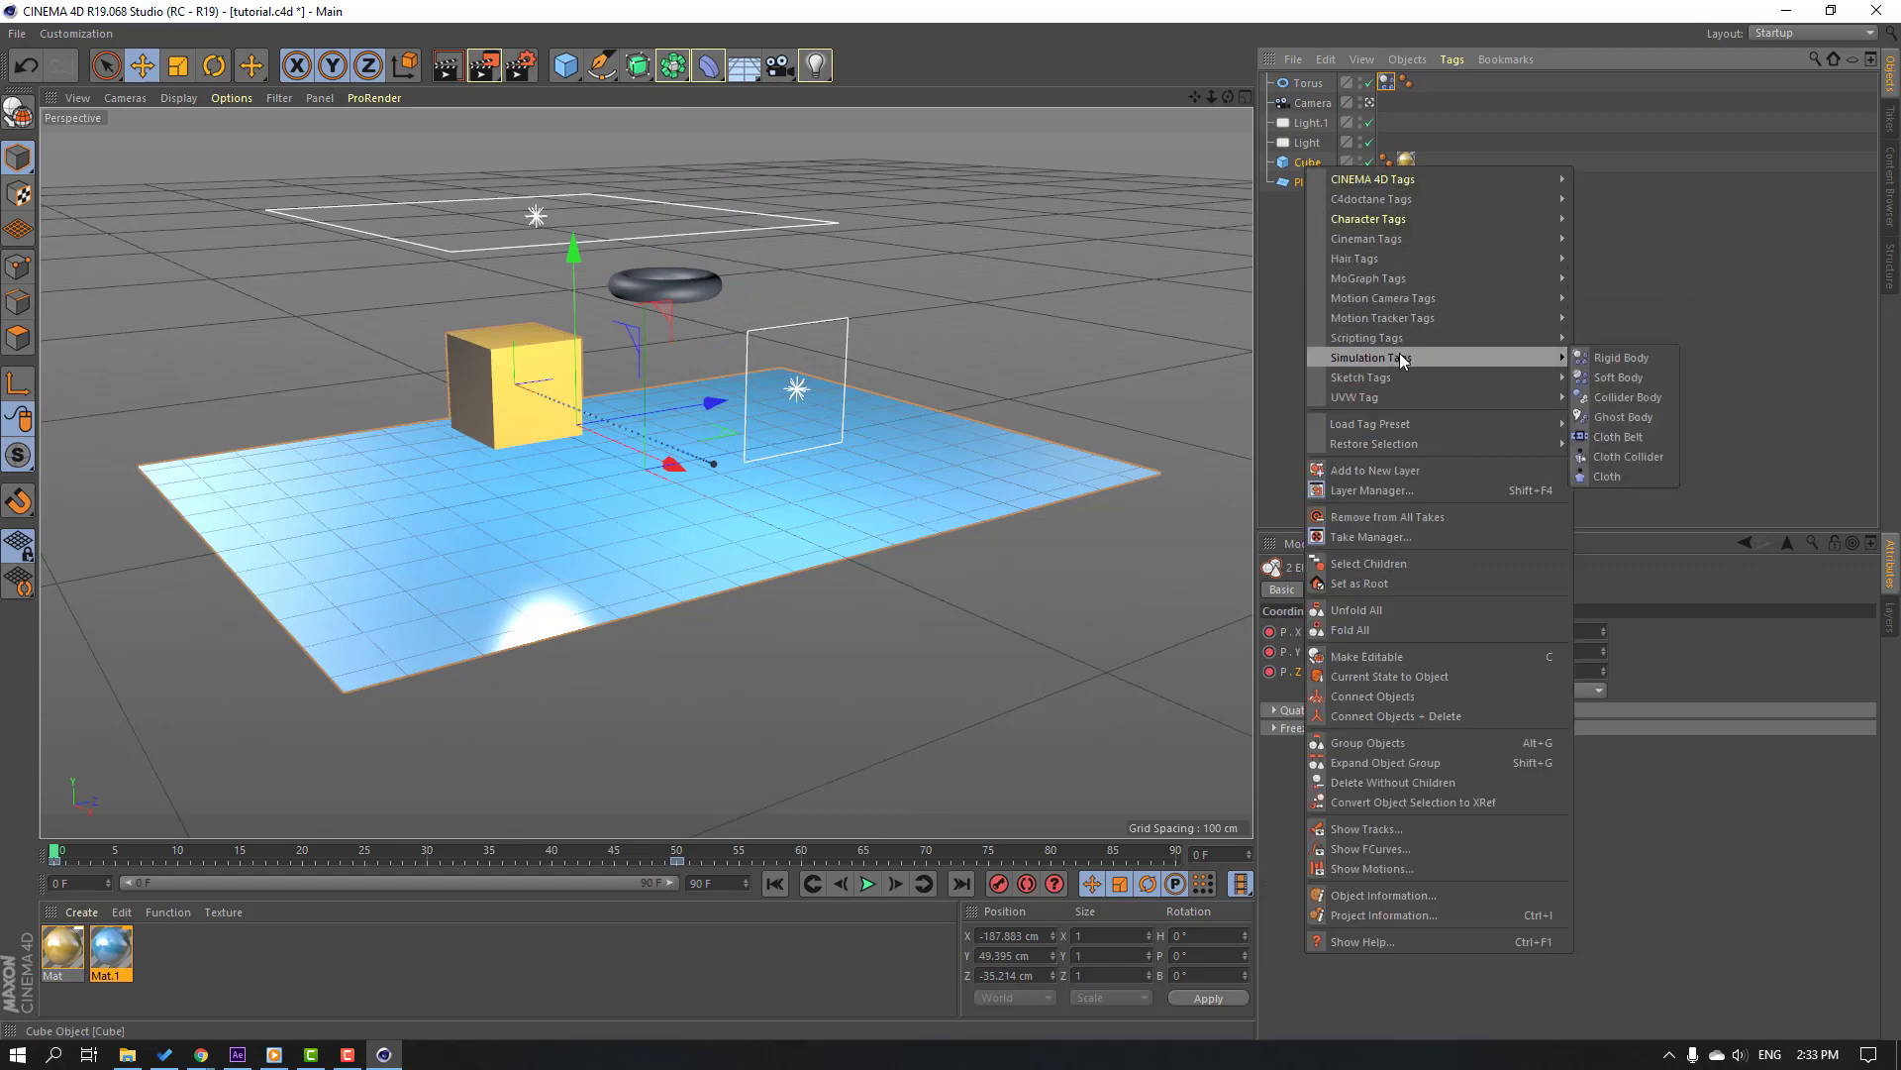
pyautogui.click(1627, 397)
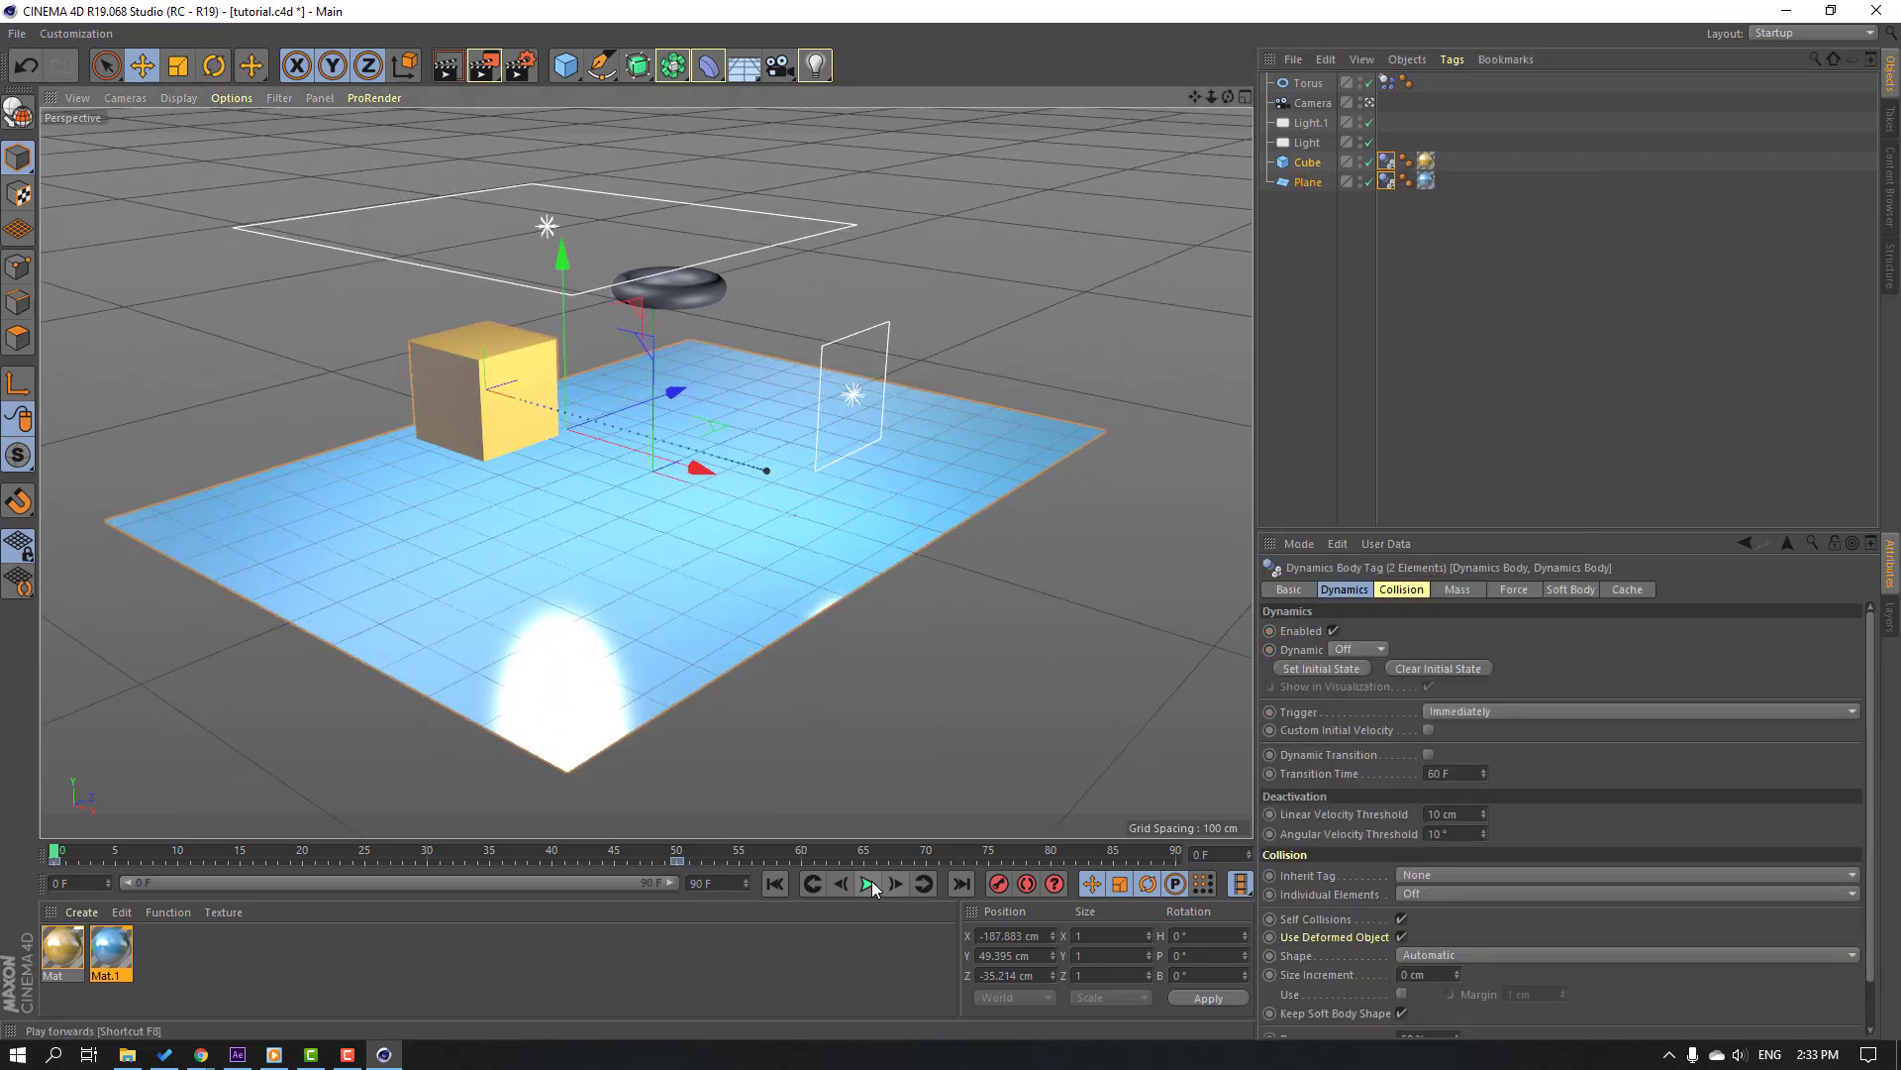
# - Play the simulation, rewind to the start, and delete the camera object
pyautogui.click(868, 884)
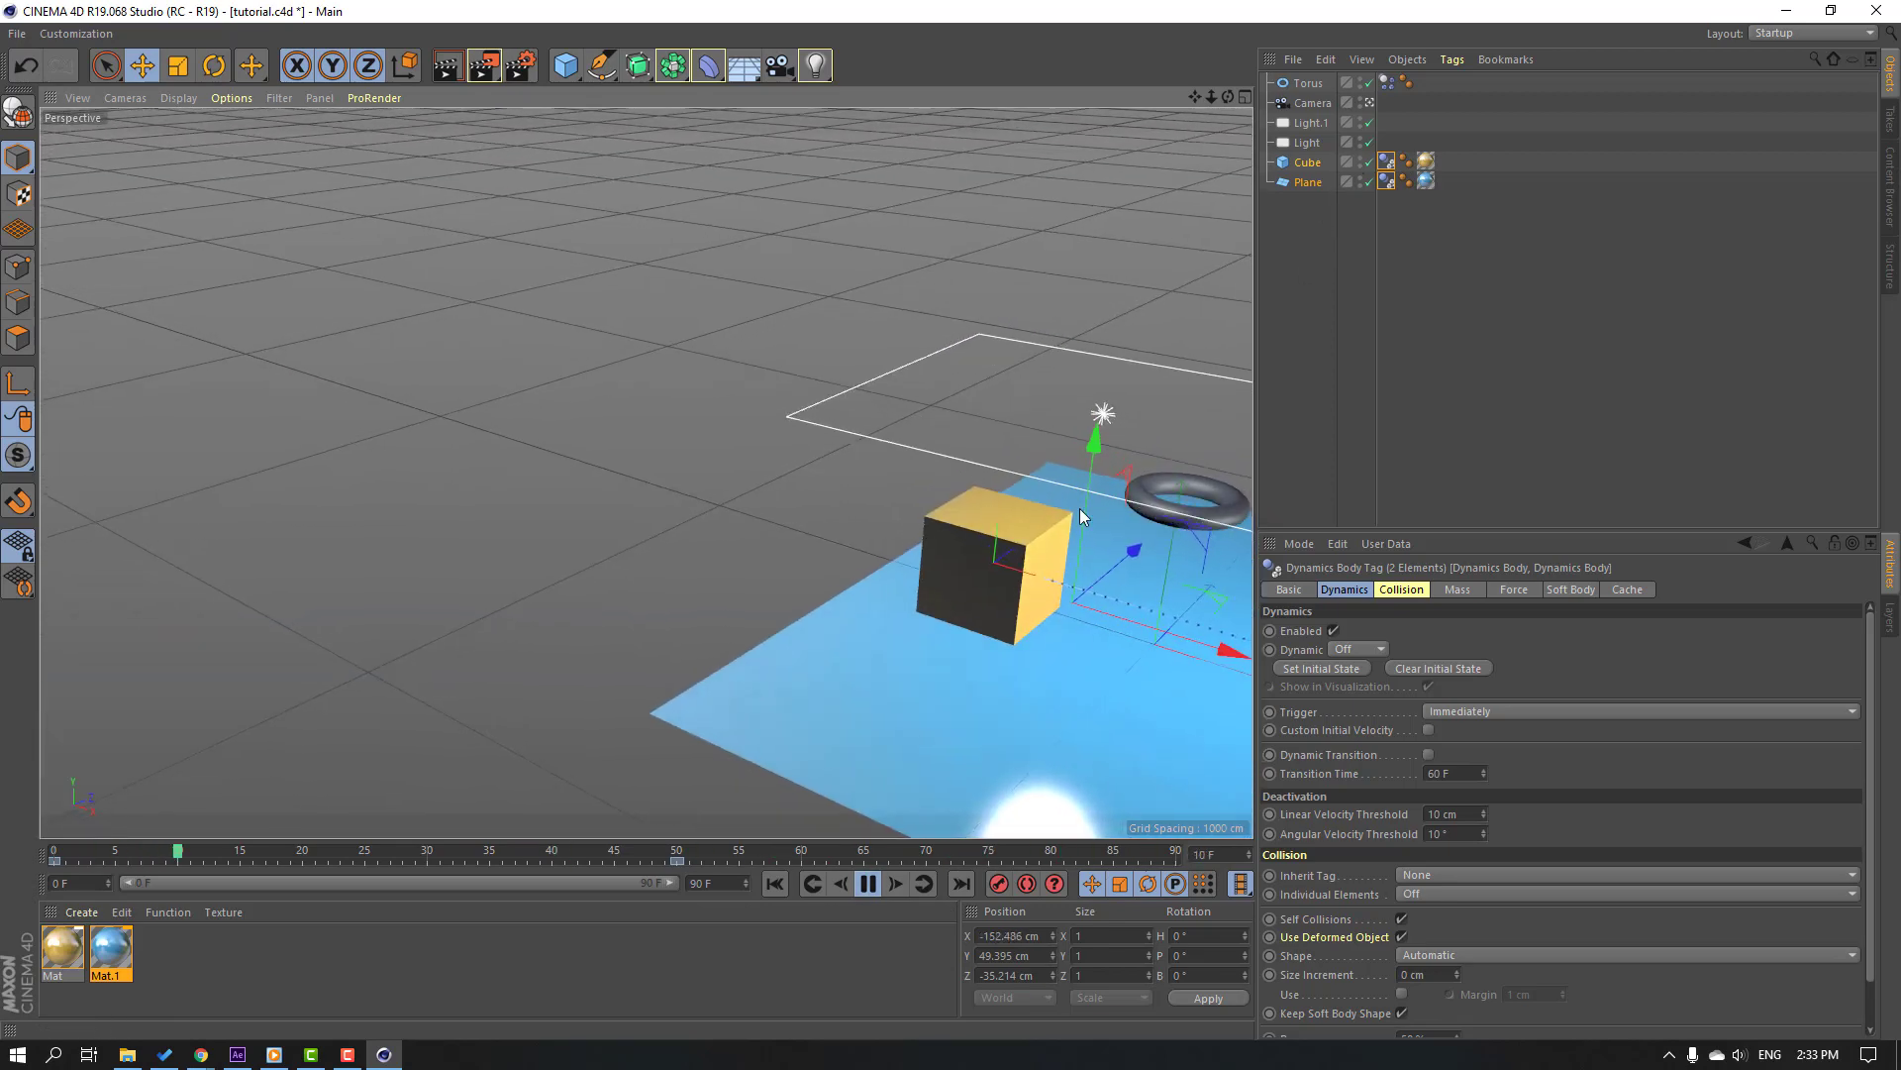
pyautogui.press('F7')
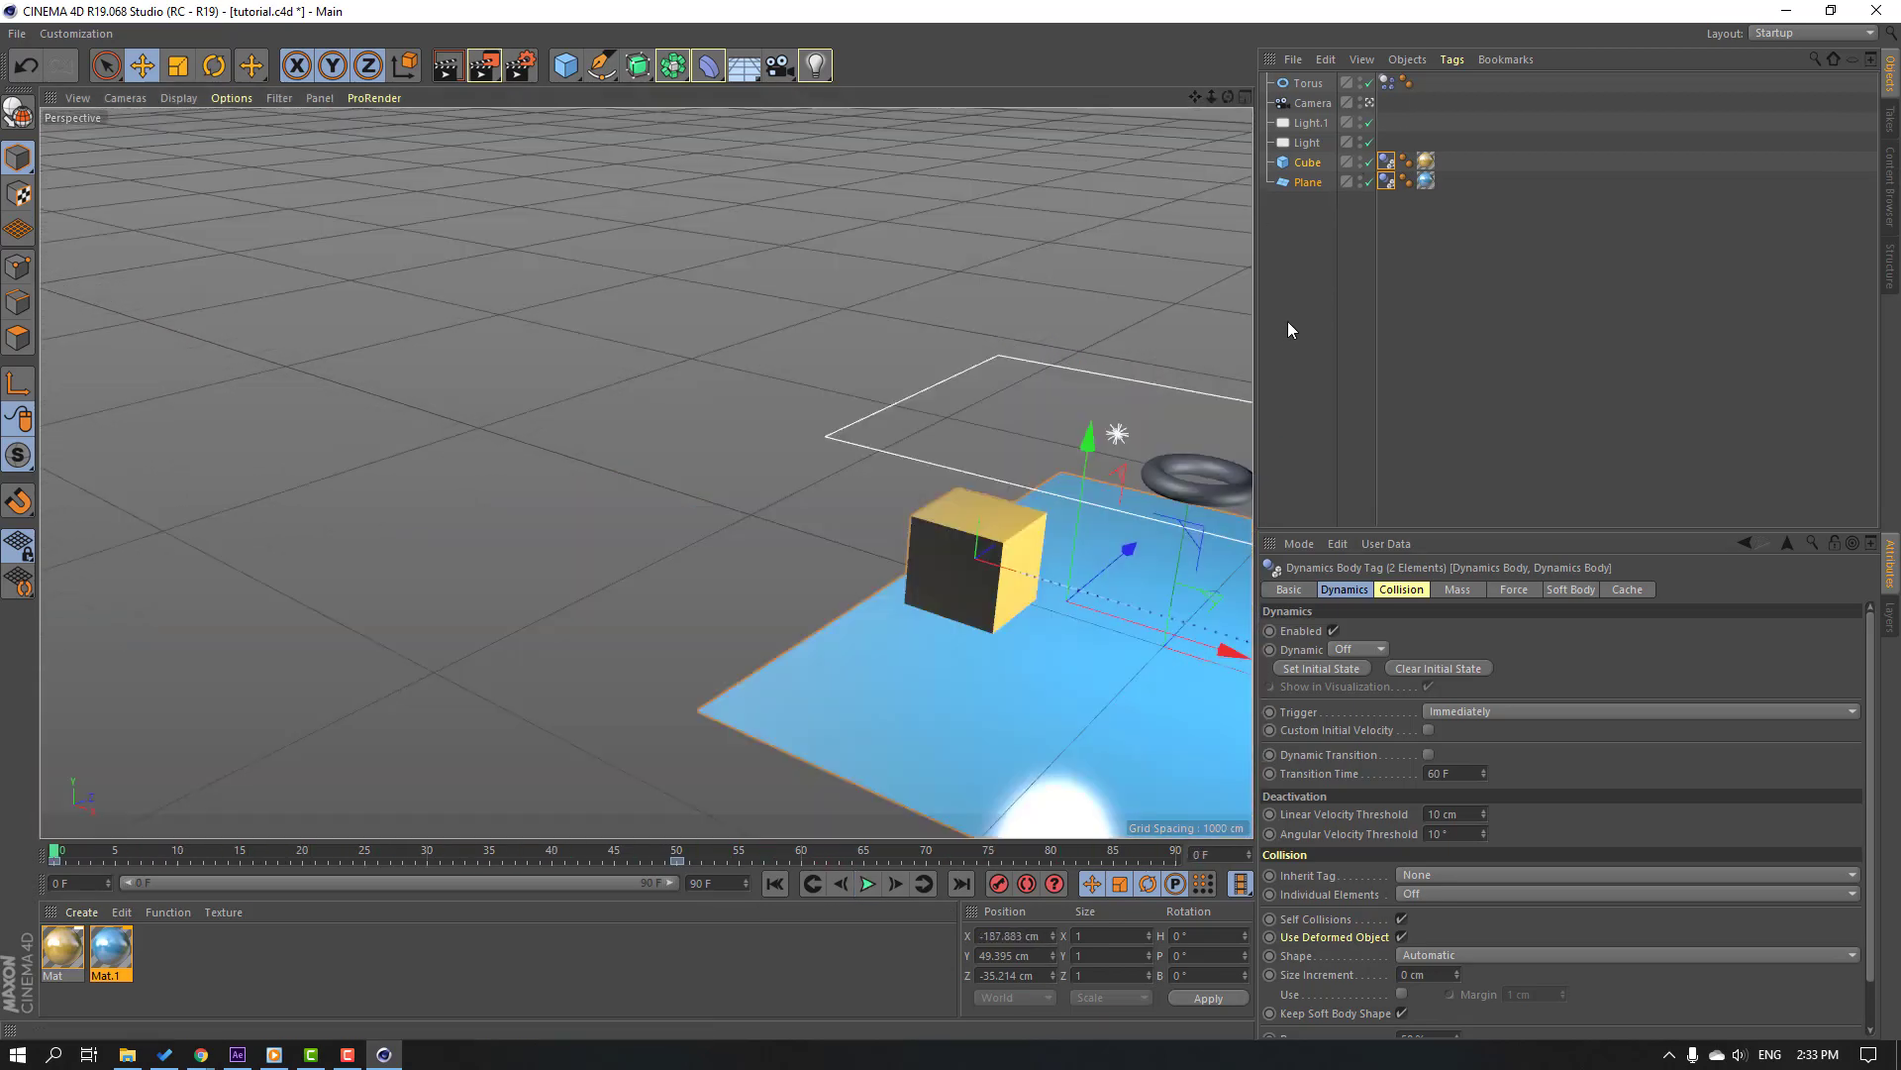
pyautogui.click(1287, 321)
pyautogui.click(1307, 105)
pyautogui.press('Delete')
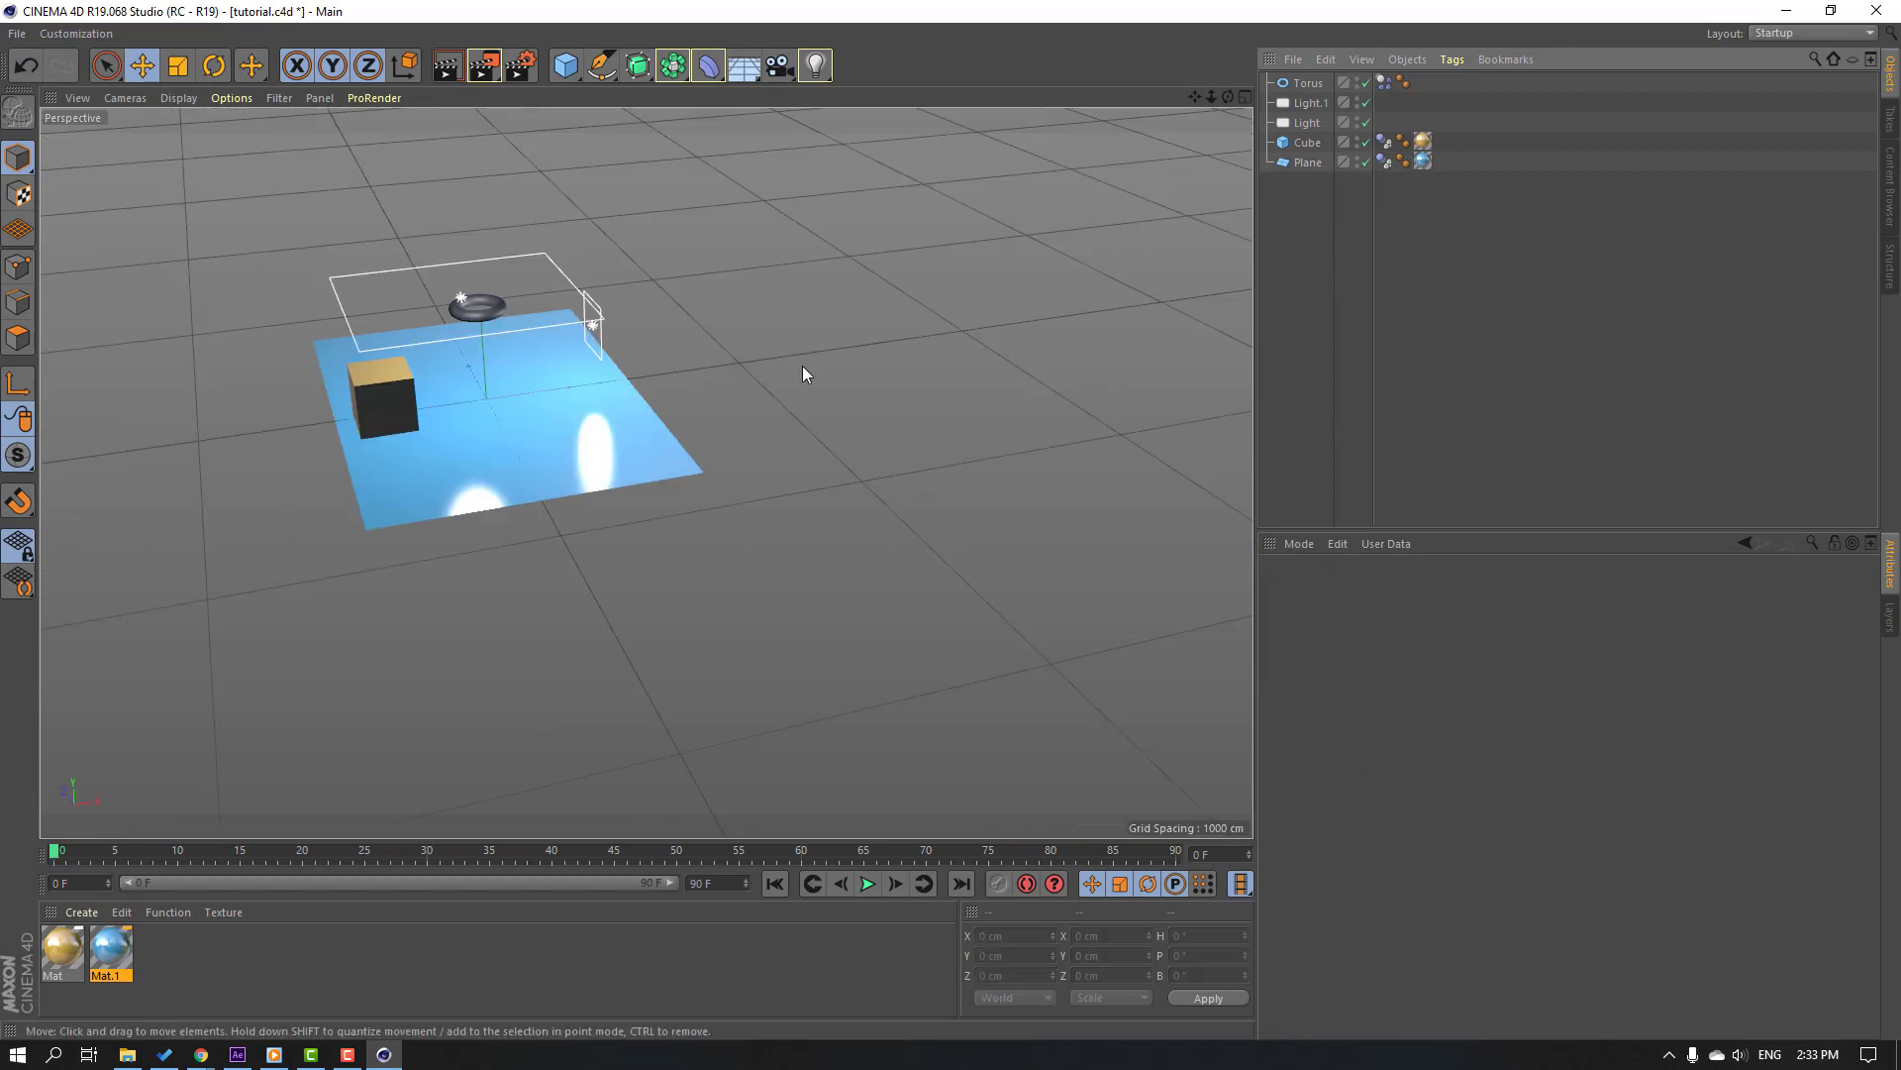
pyautogui.scroll(5, 525, 372)
pyautogui.keyDown('alt'); pyautogui.moveTo(260, 386); pyautogui.dragTo(763, 515); pyautogui.keyUp('alt')
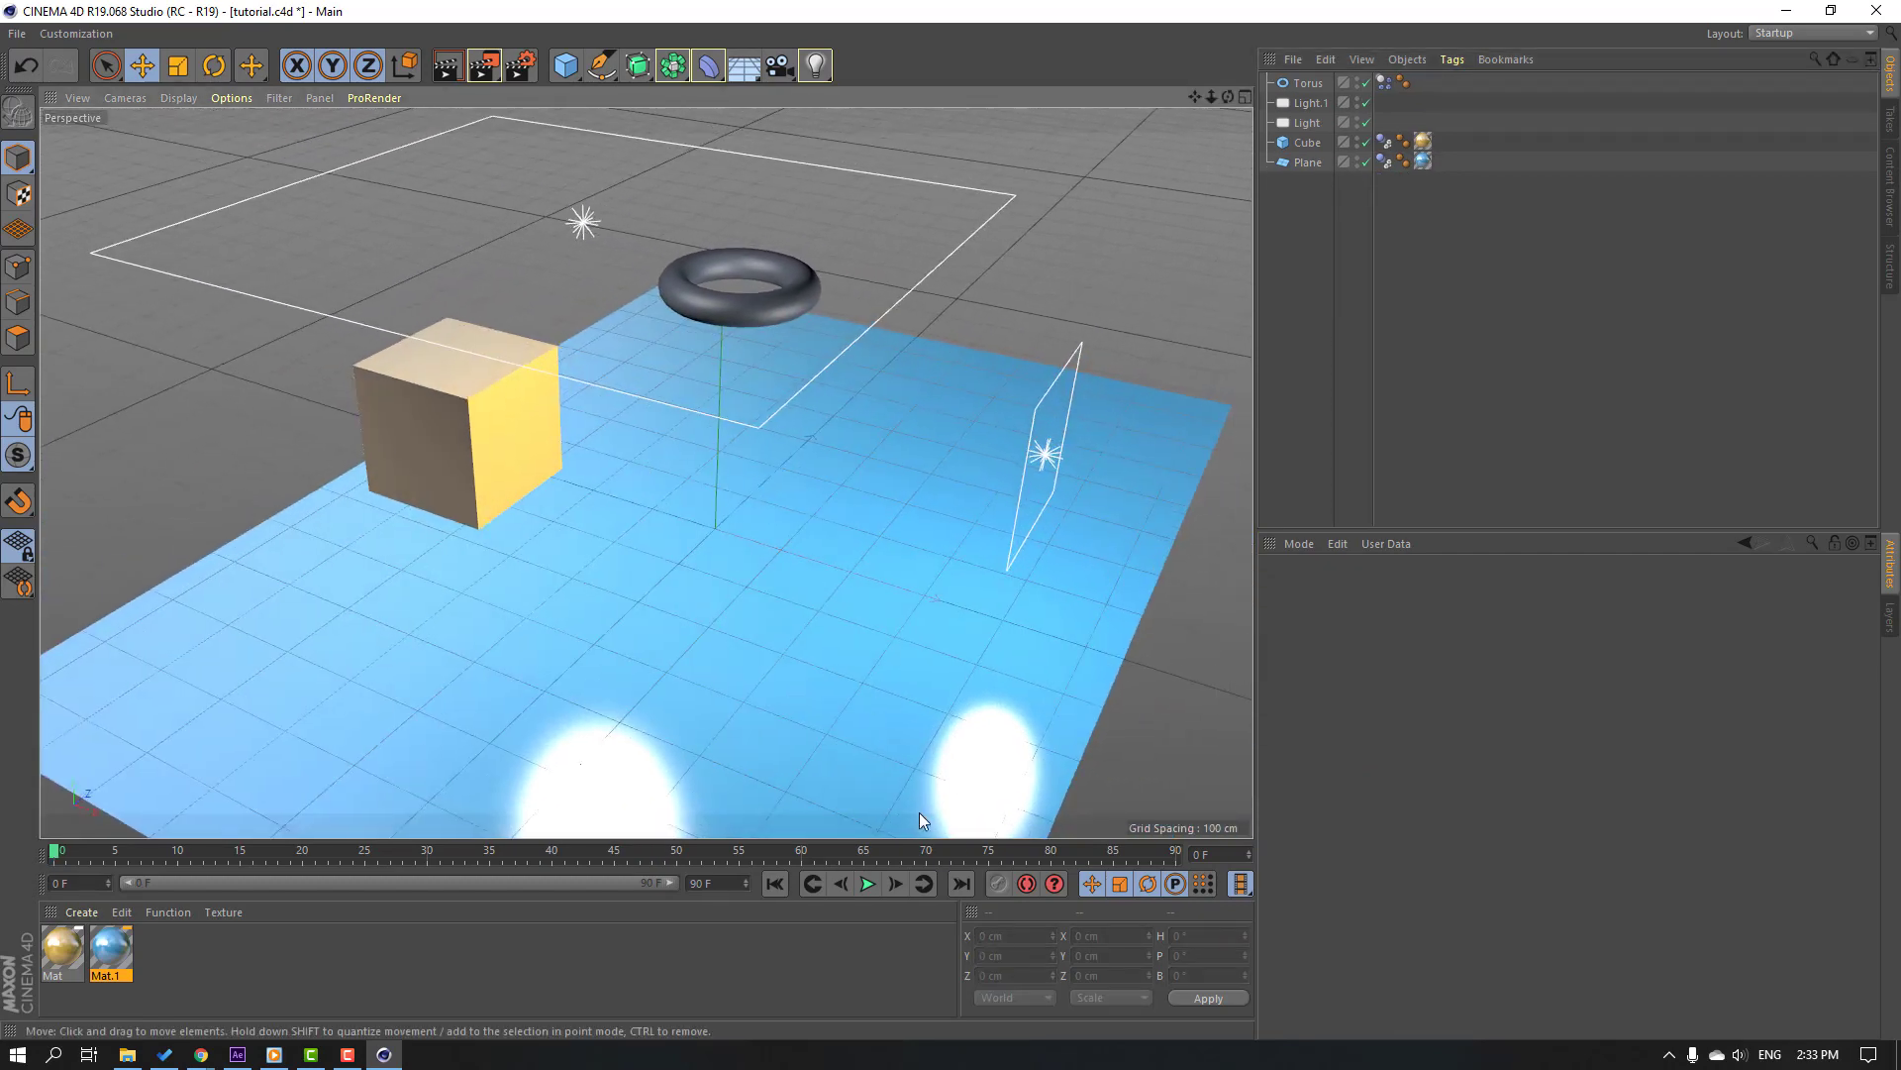
# - Preview the simulation, then use Bake All in the torus's Dynamics Body Cache settings
pyautogui.click(867, 883)
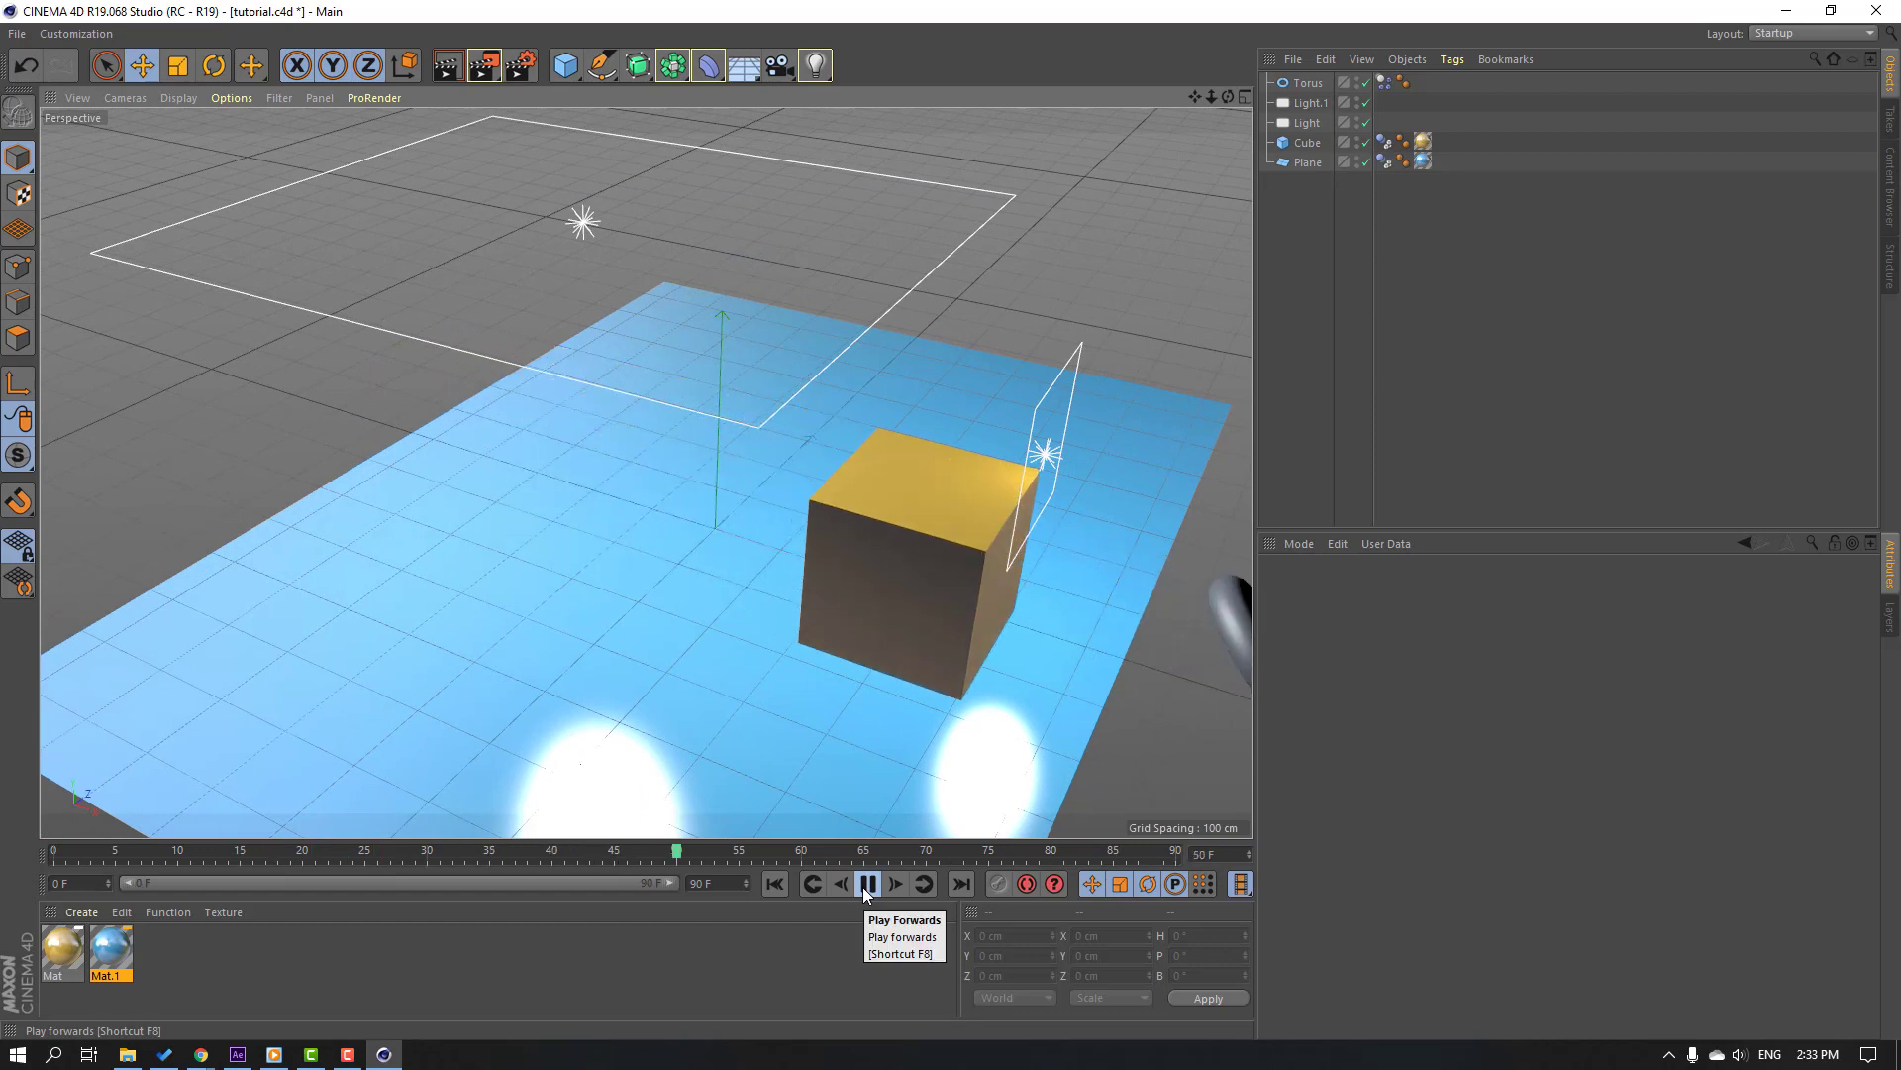
pyautogui.click(868, 883)
pyautogui.click(807, 883)
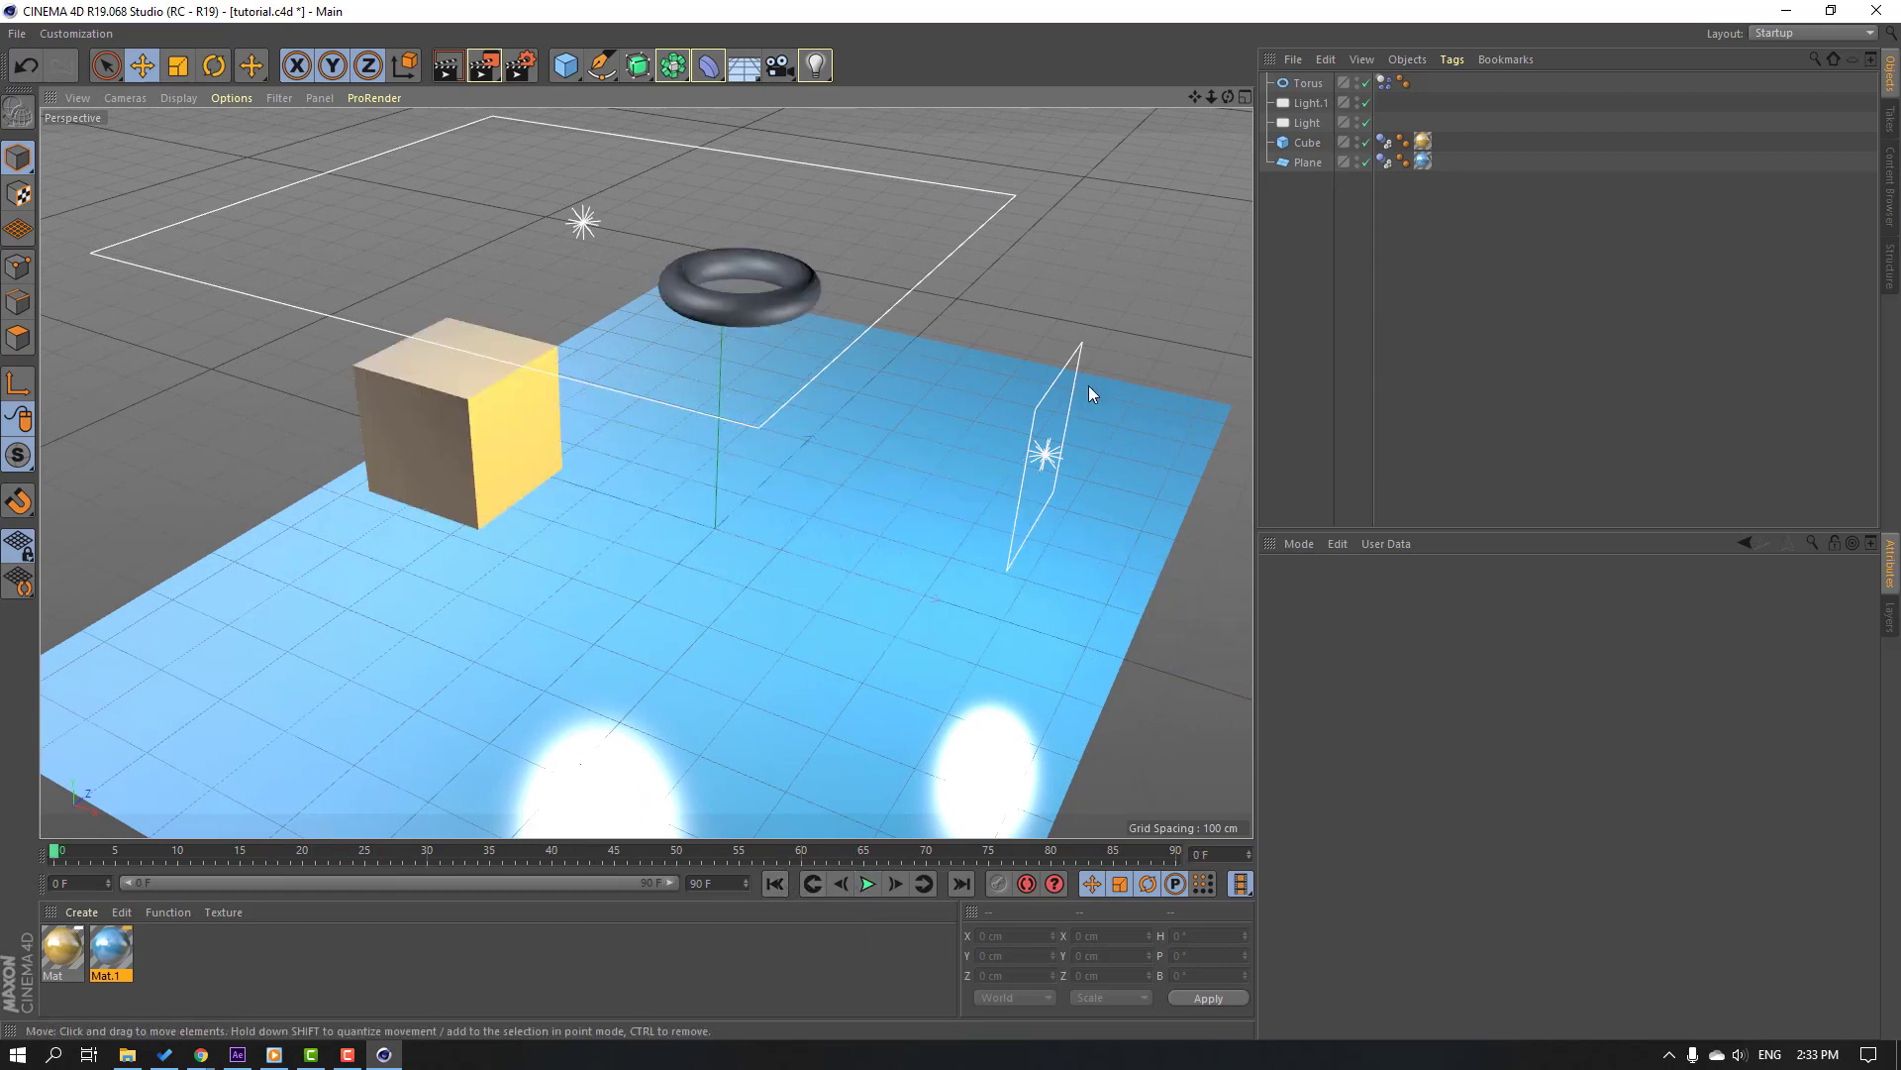
pyautogui.click(1308, 85)
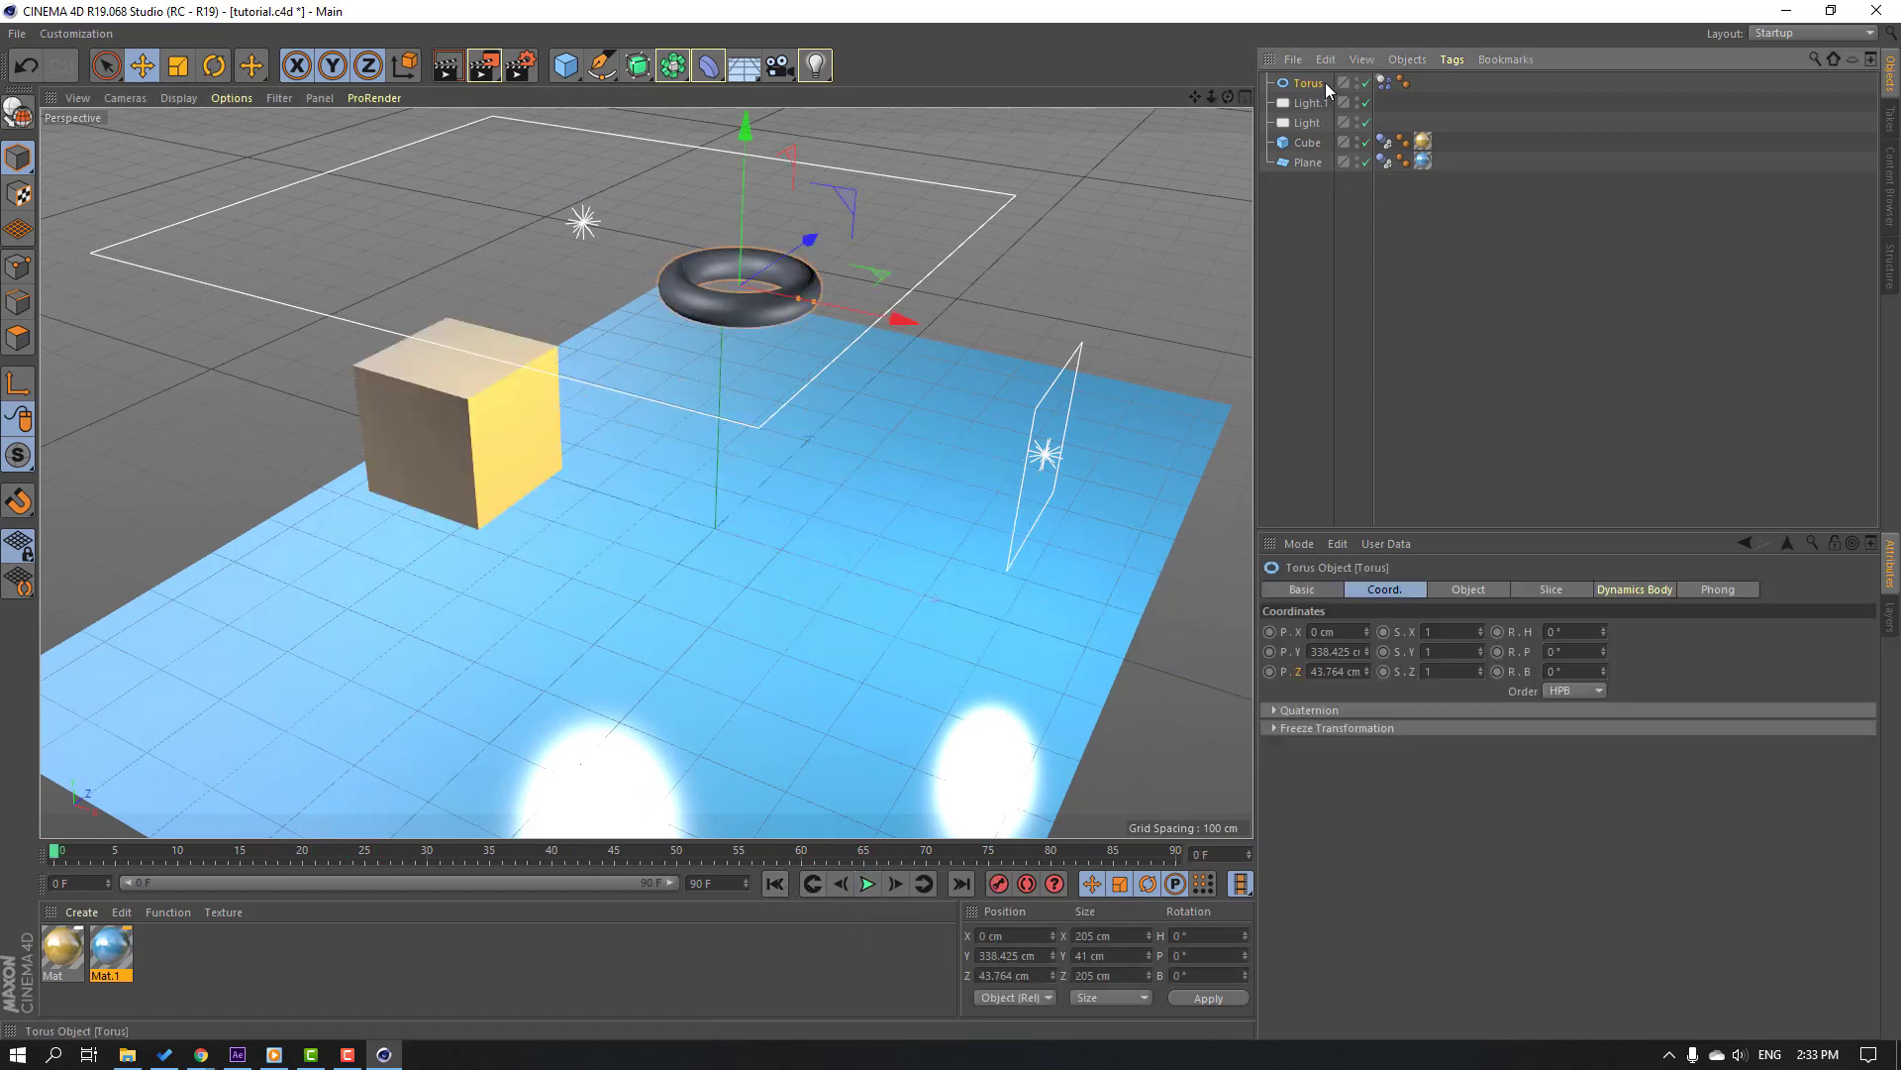
pyautogui.click(1385, 82)
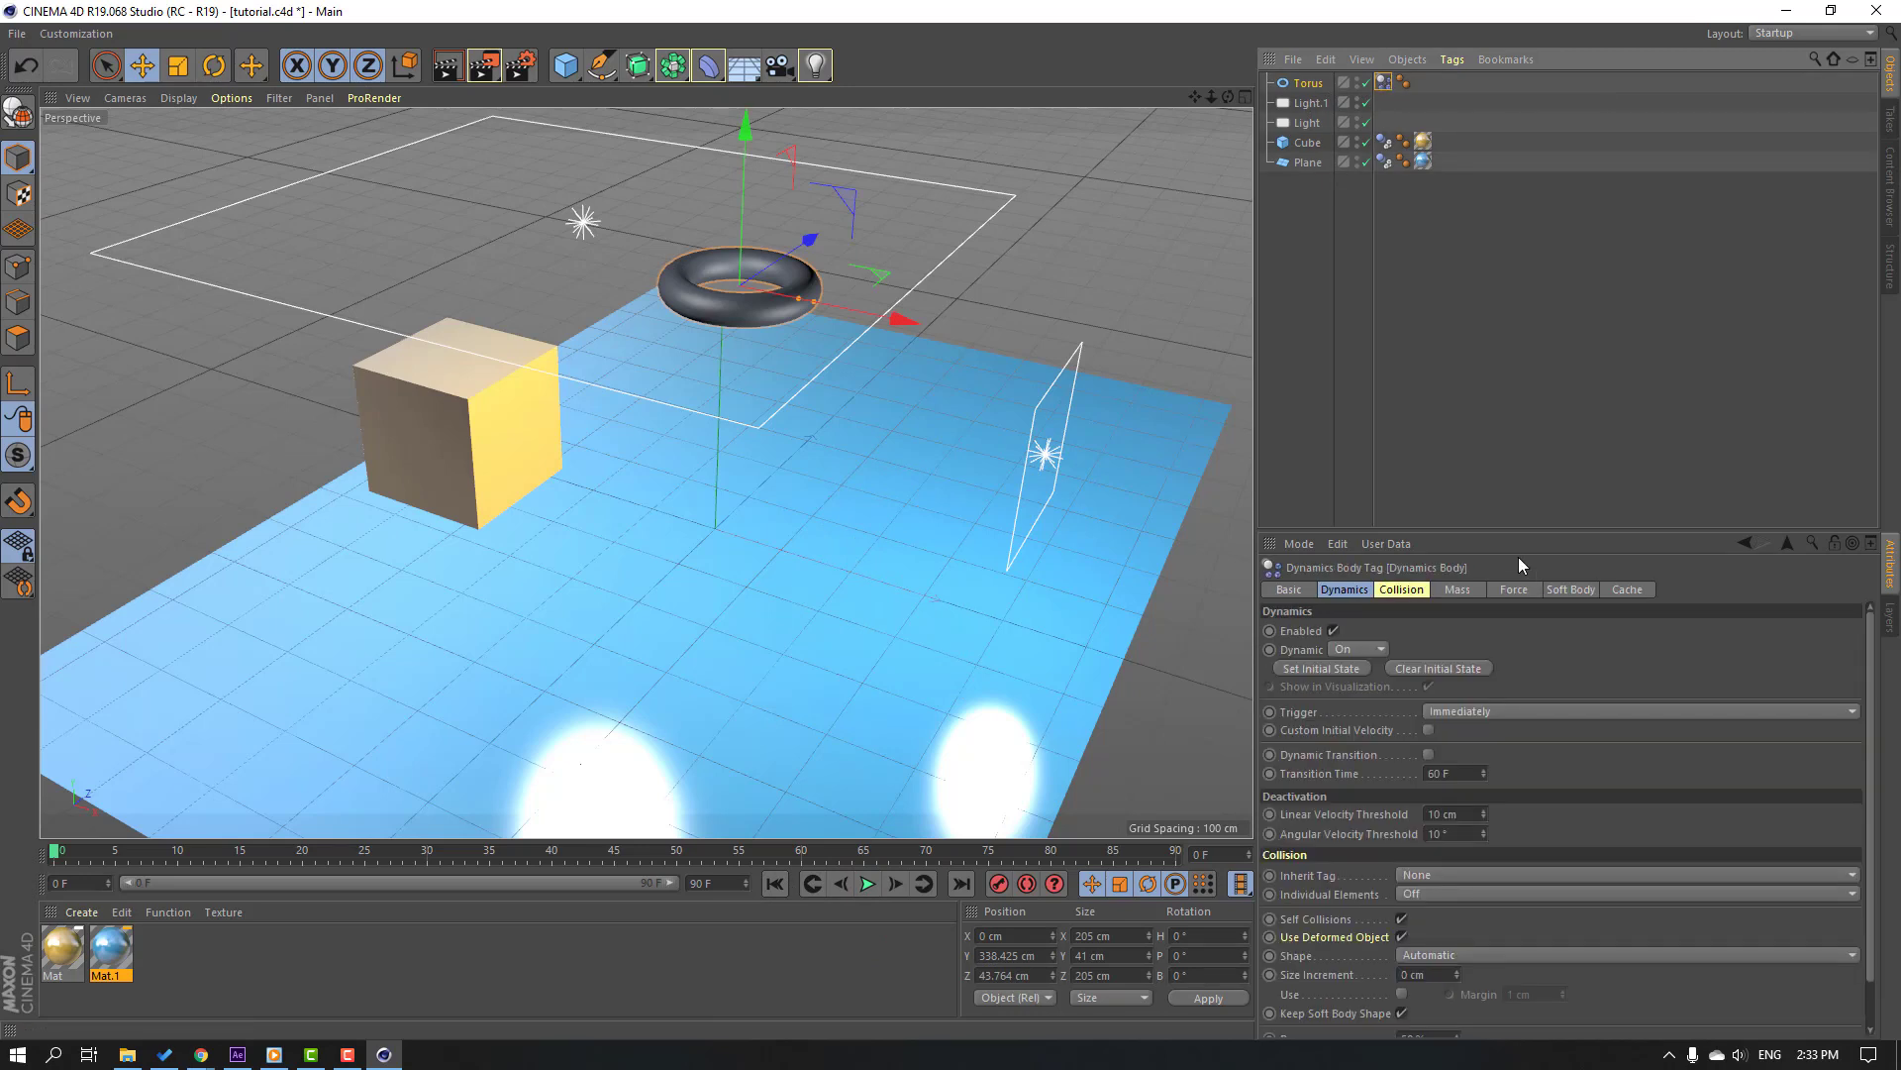
pyautogui.click(1629, 591)
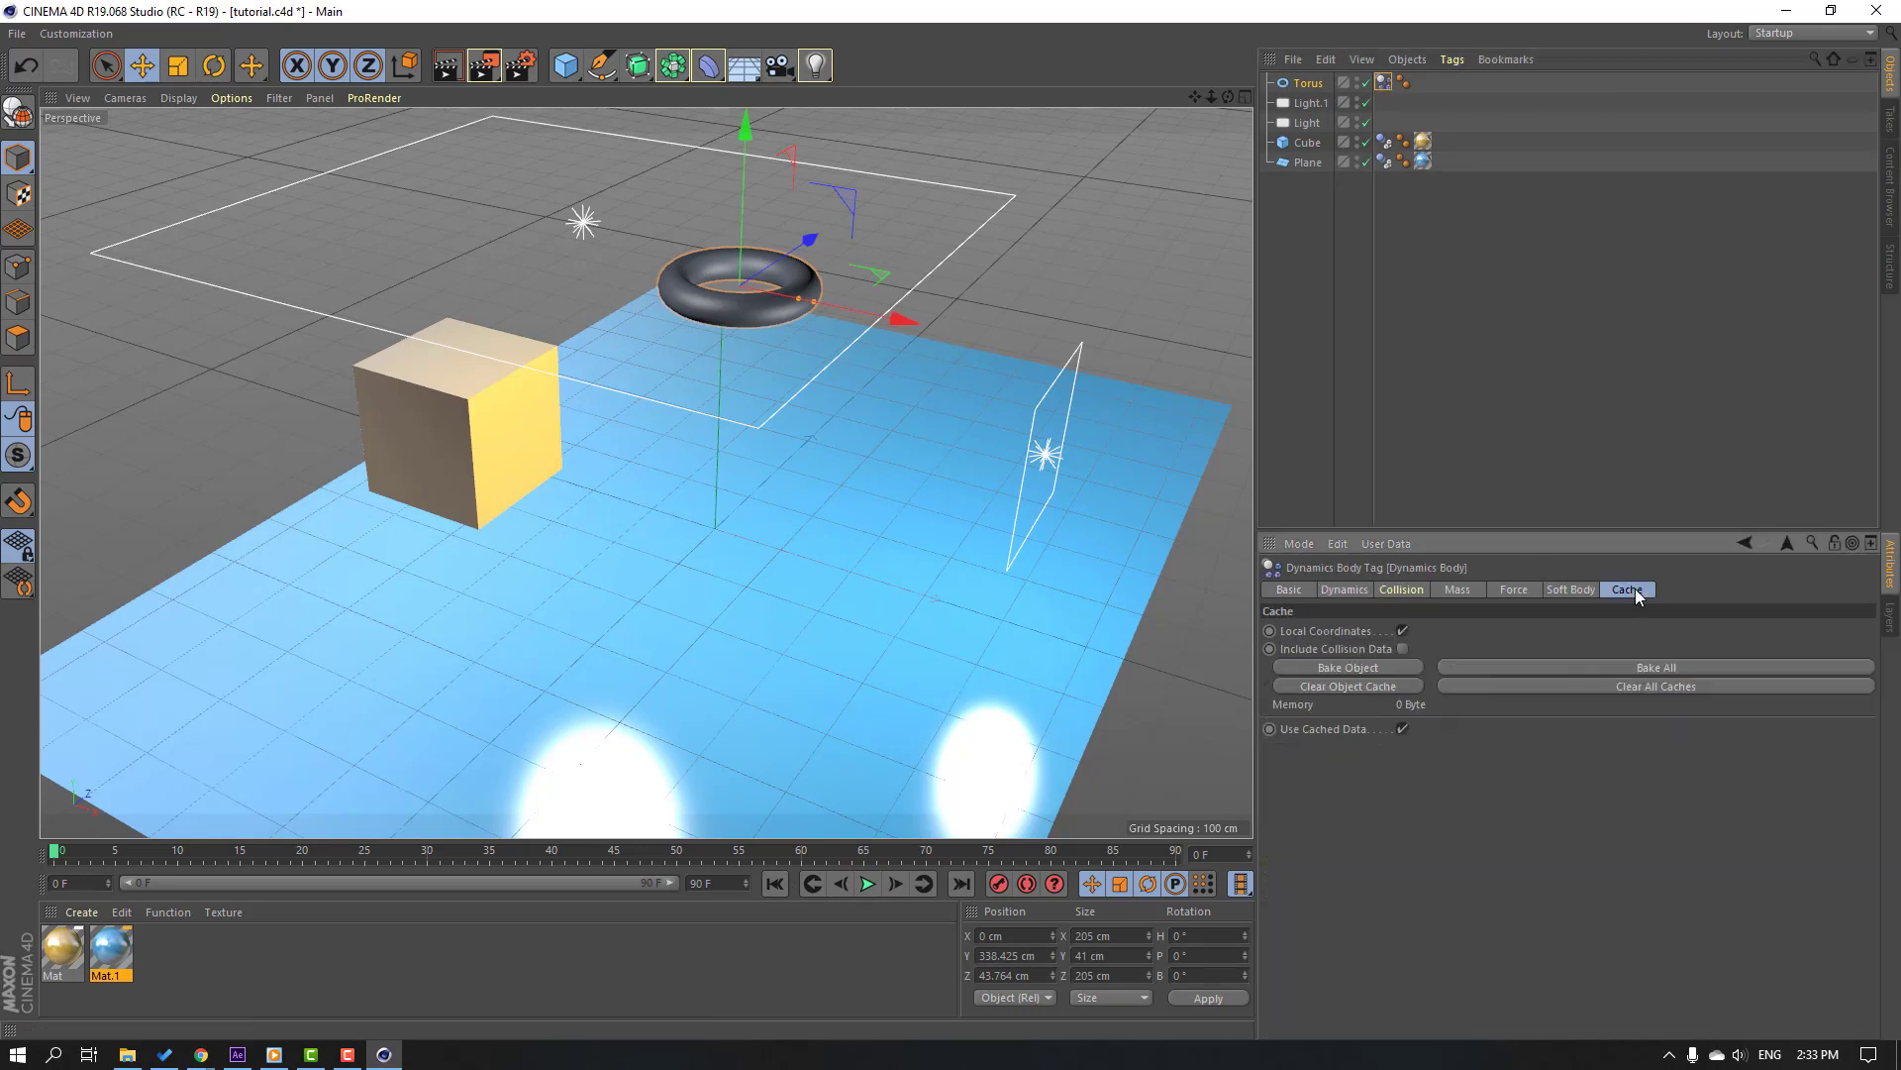
pyautogui.click(1716, 669)
# - Play back the baked torus fall, rewind to frame 0, and save tutorial.c4d
pyautogui.click(869, 883)
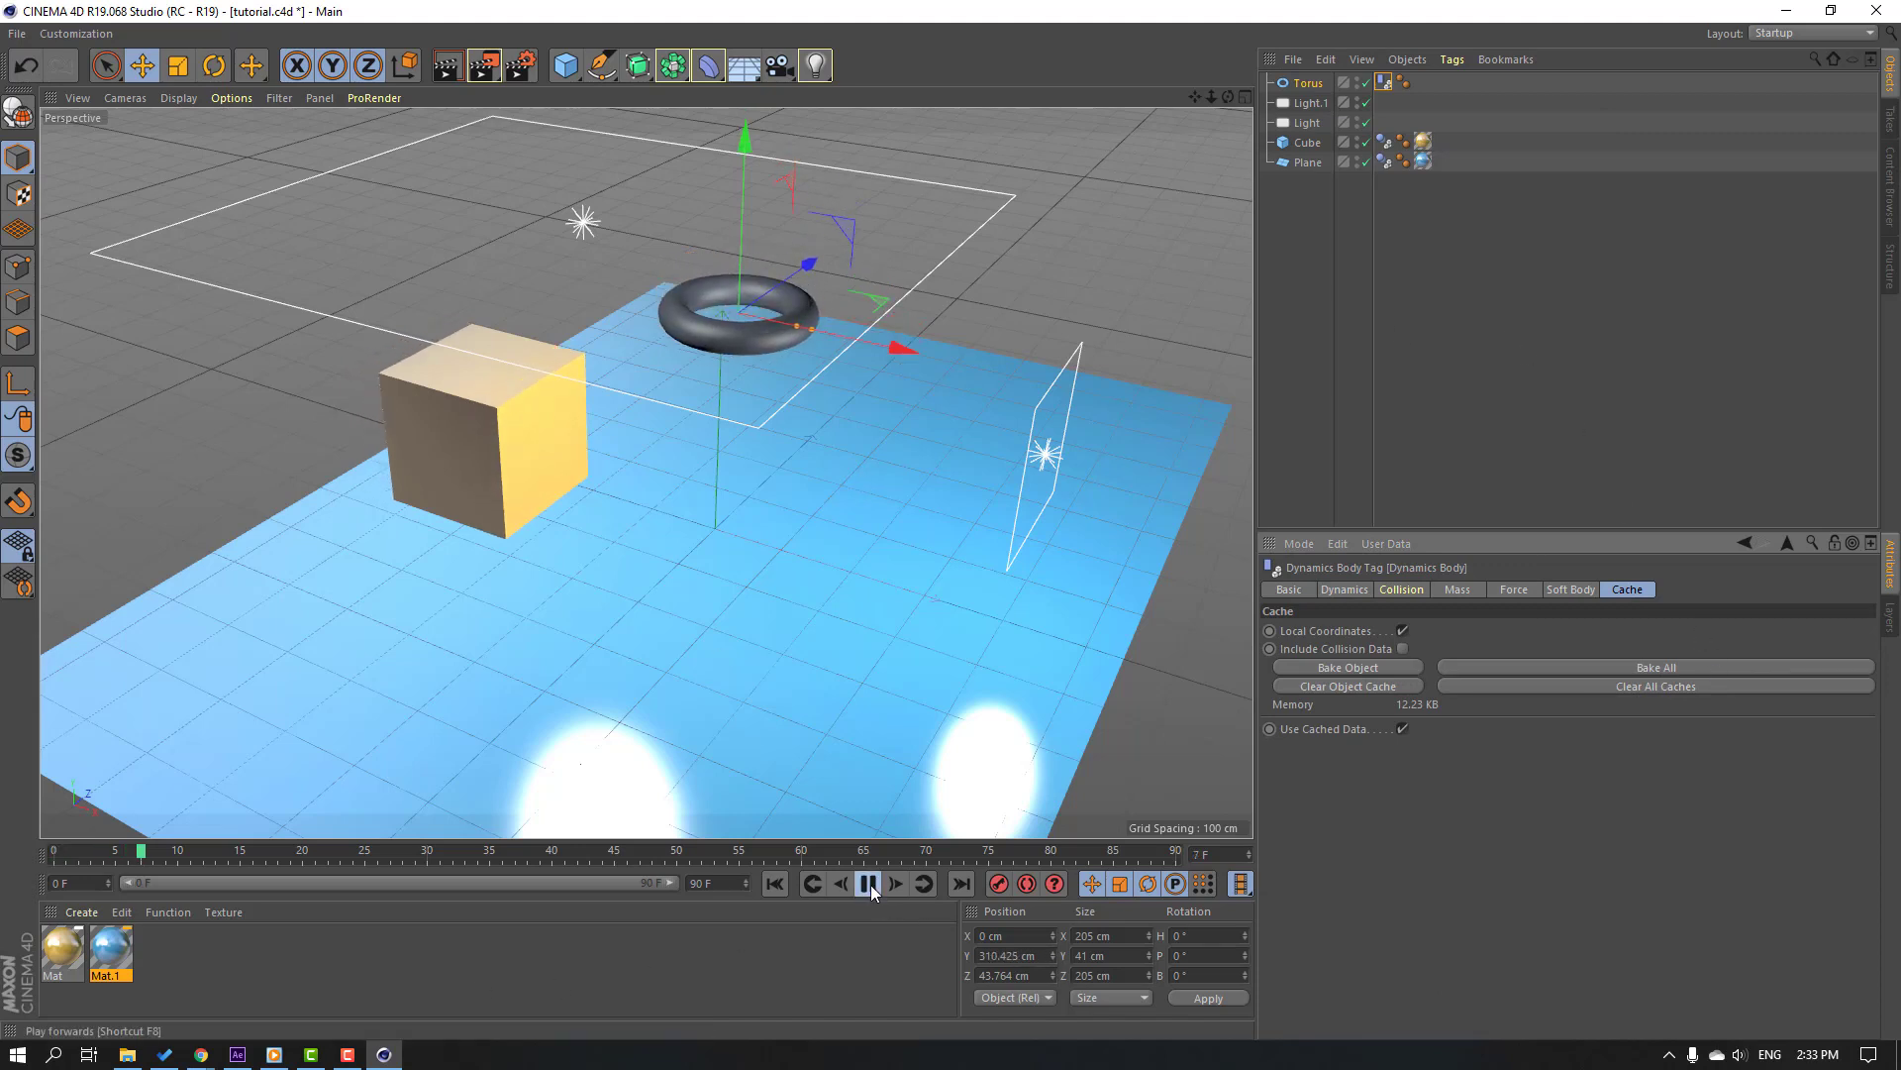
pyautogui.click(869, 884)
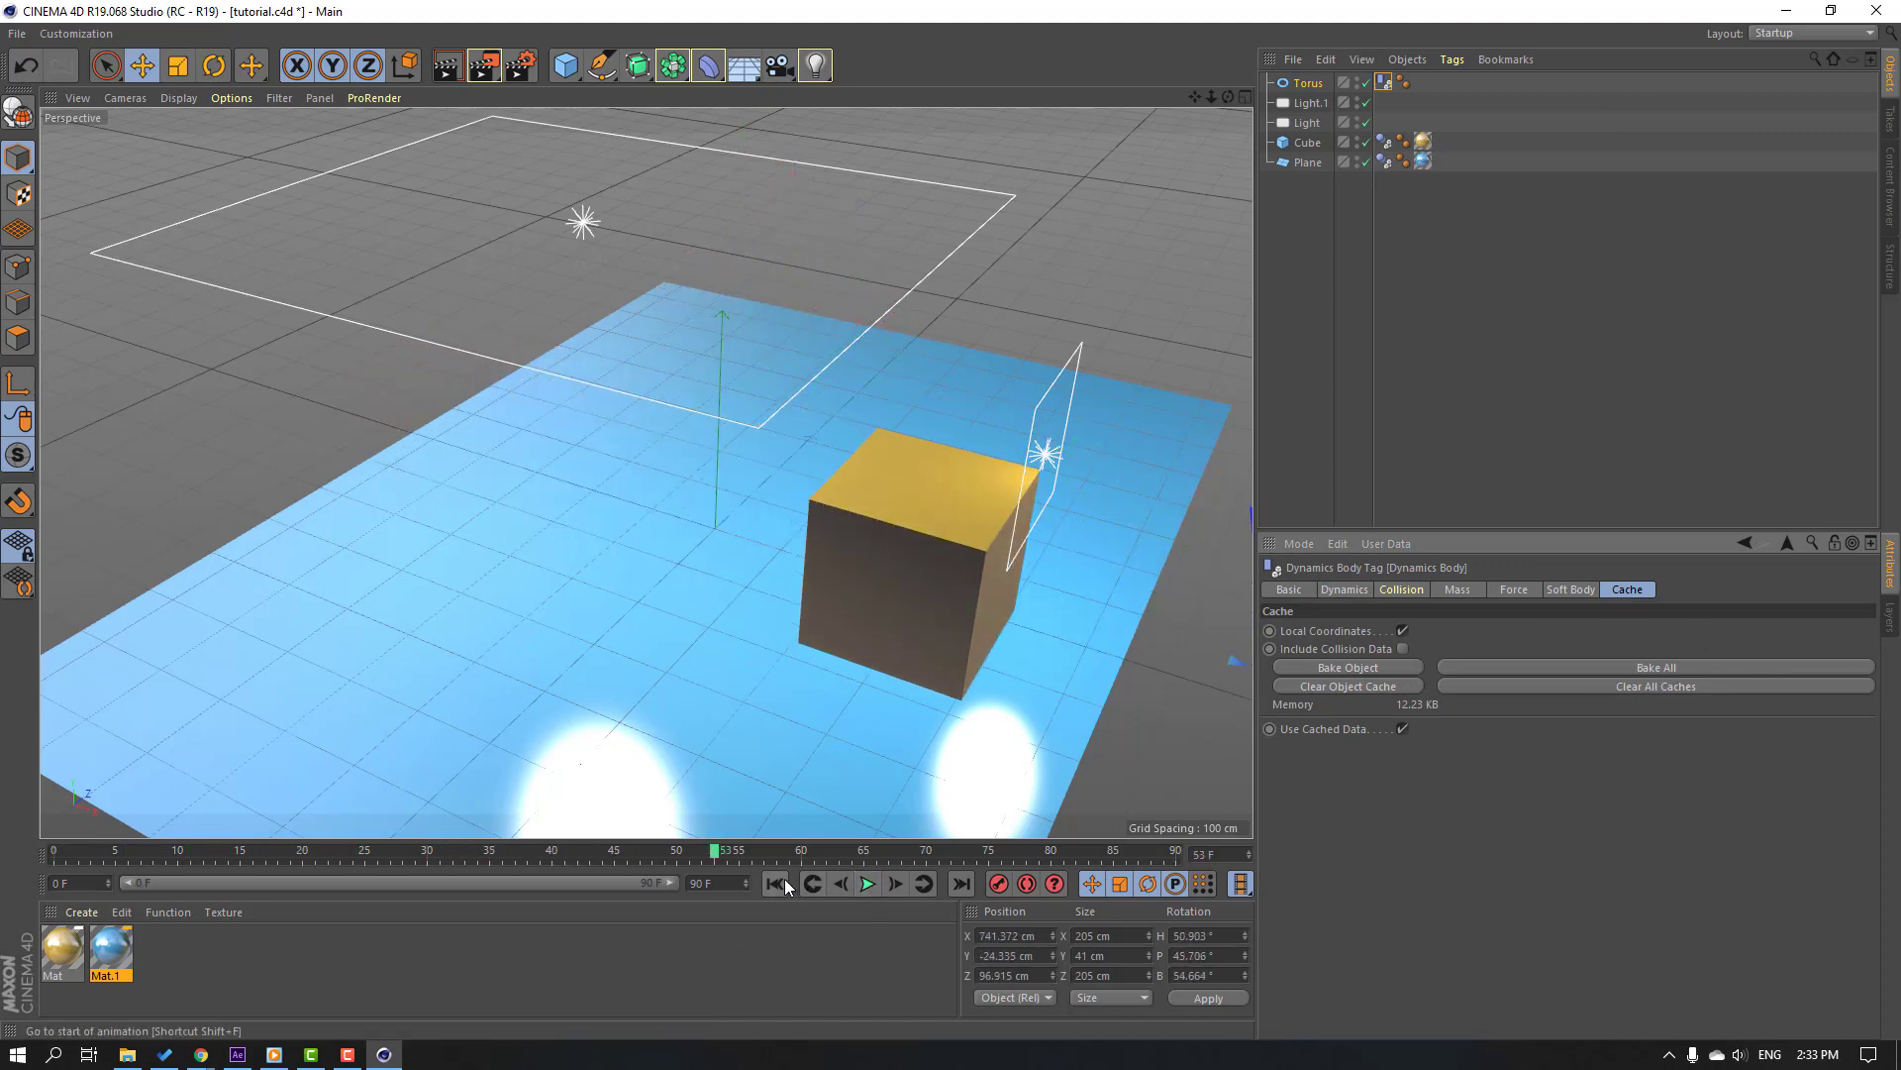
pyautogui.click(777, 883)
pyautogui.hotkey('ctrl', 's')
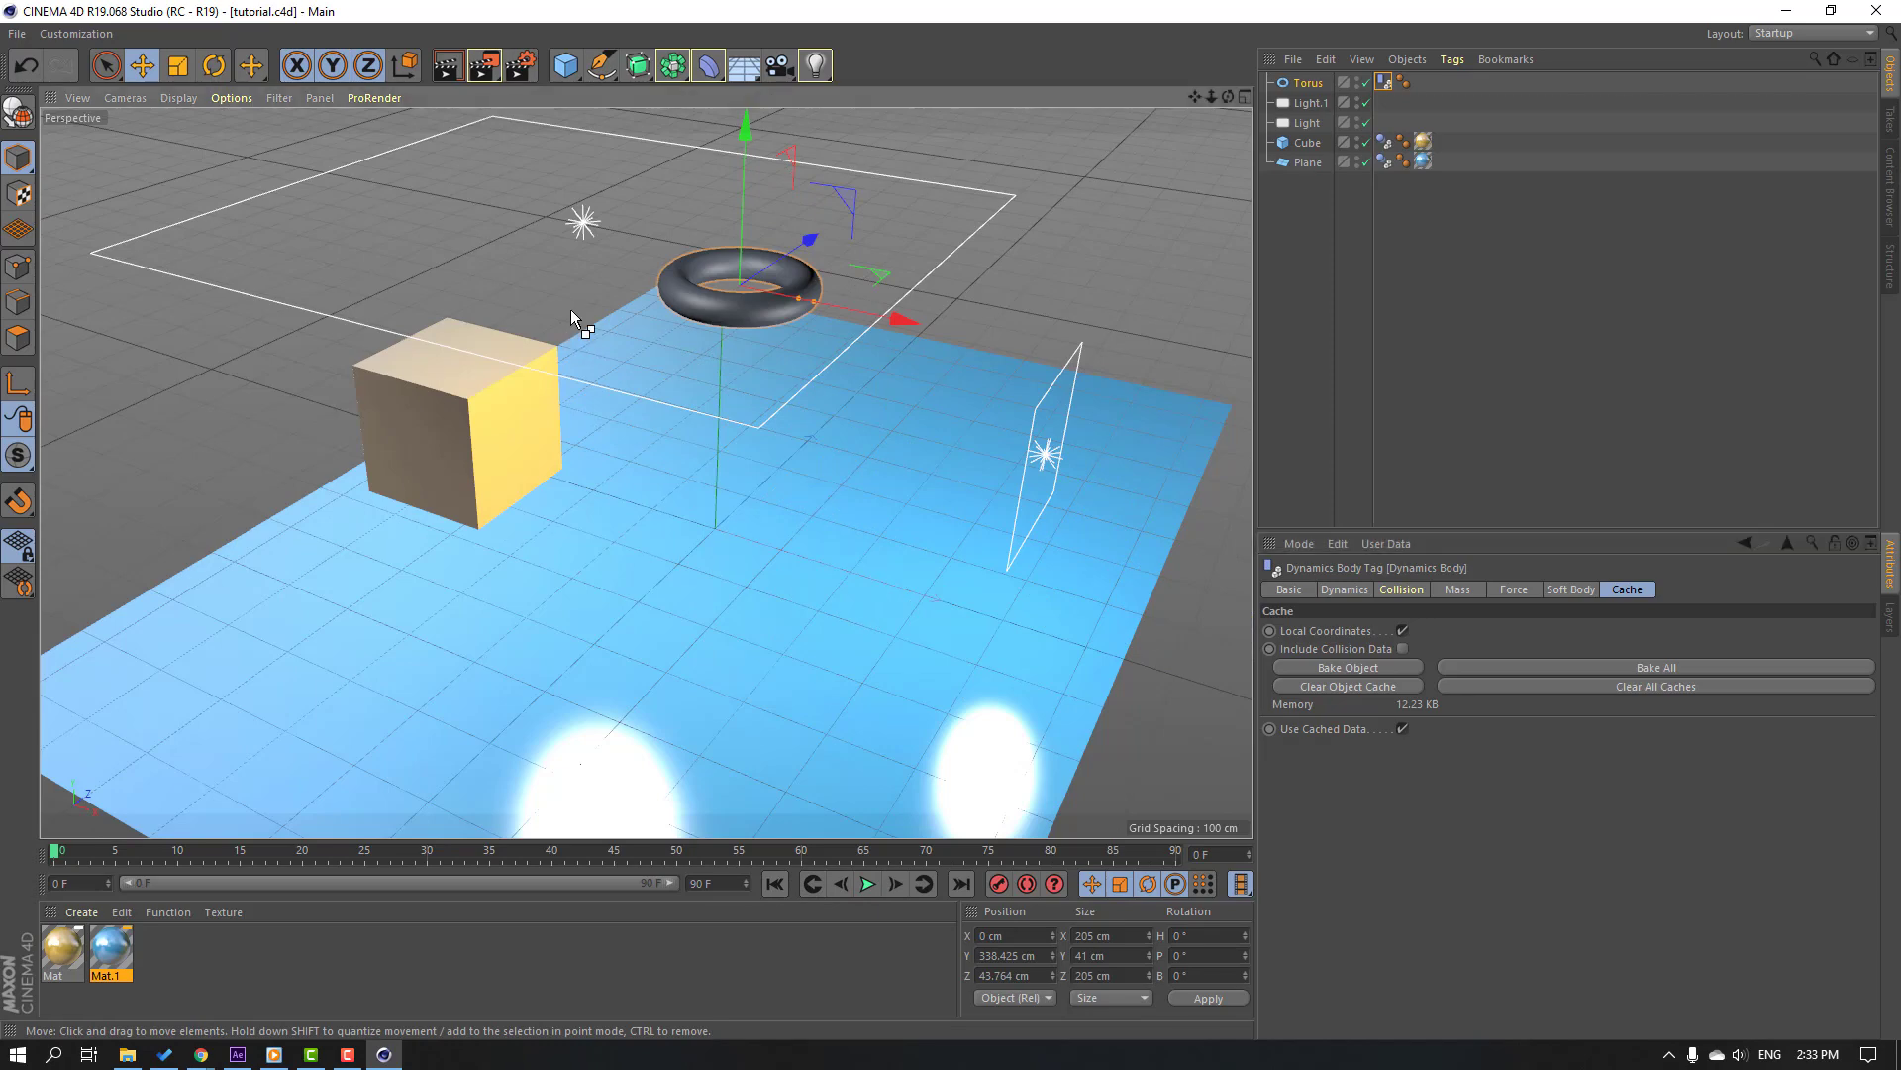
# - In After Effects, jump to 0:00:01:26 and preview the updated Cineware scene
pyautogui.click(240, 1056)
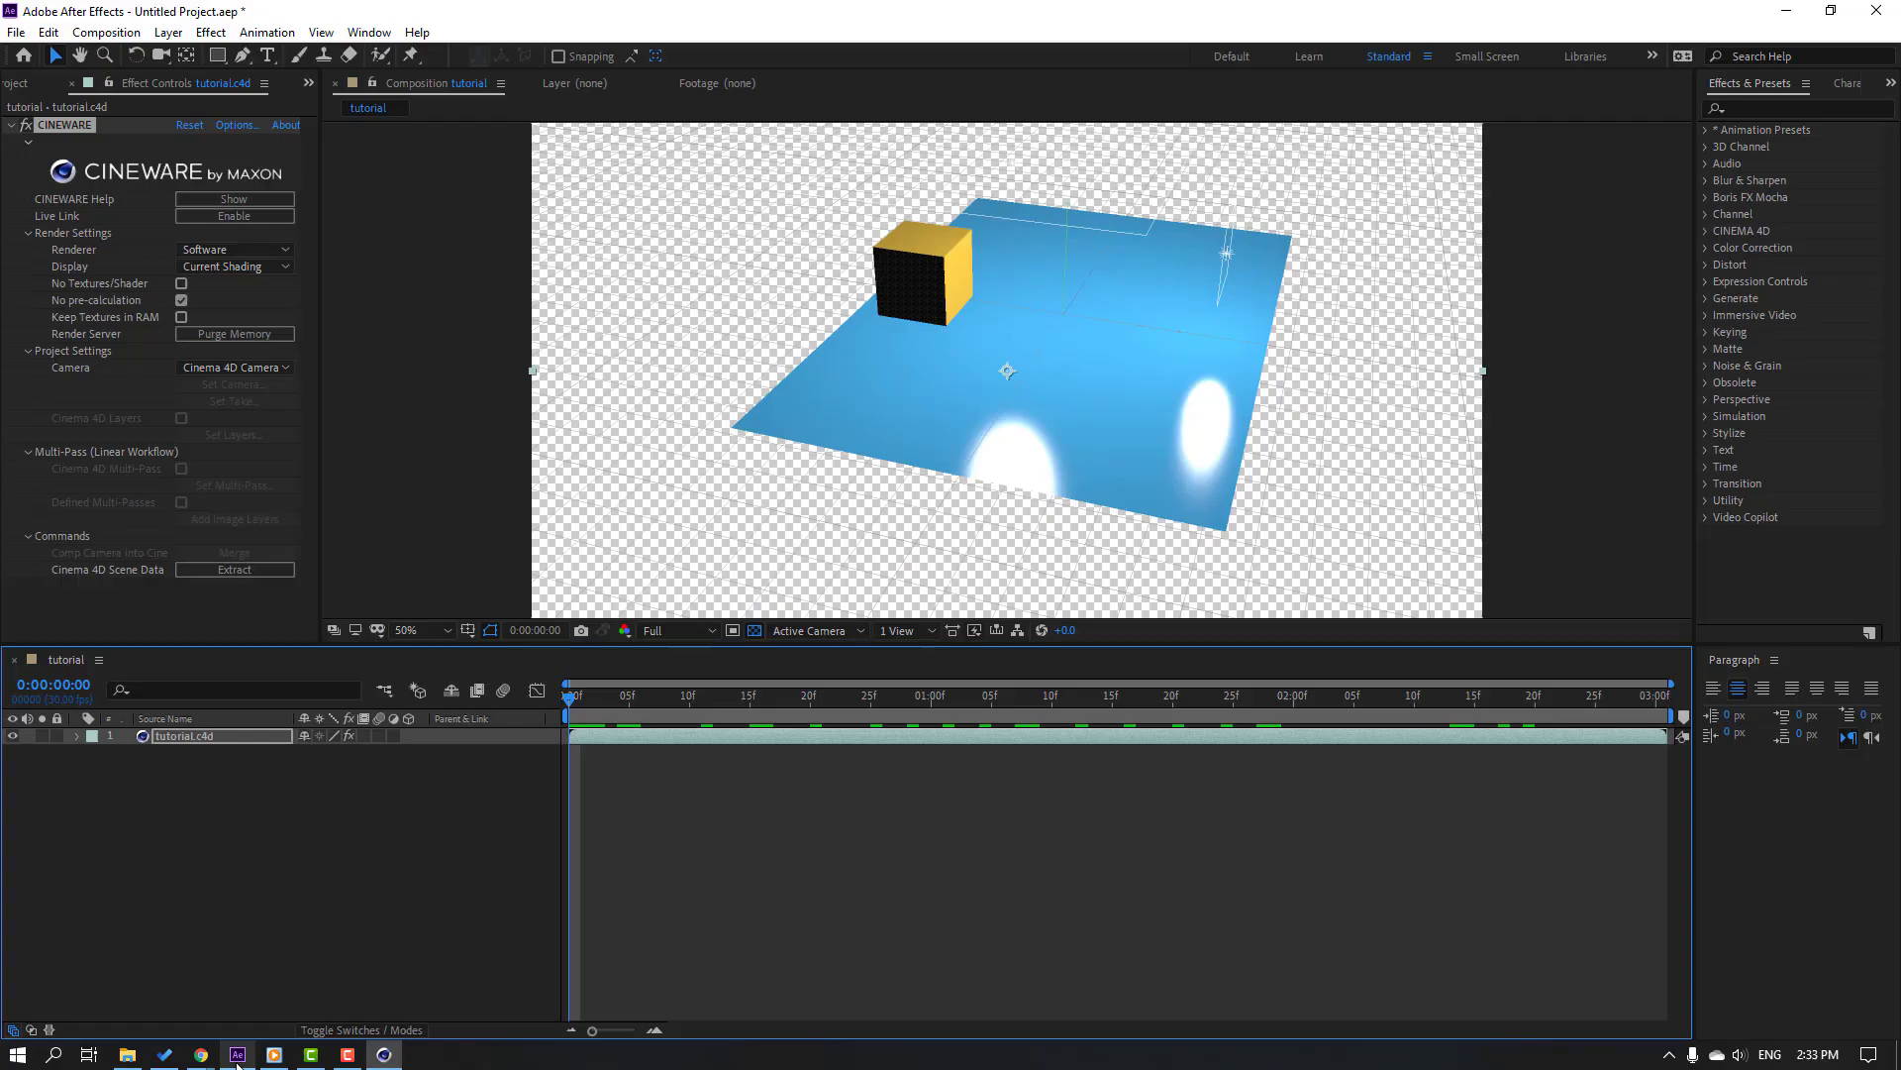
pyautogui.moveTo(580, 700); pyautogui.dragTo(1246, 703)
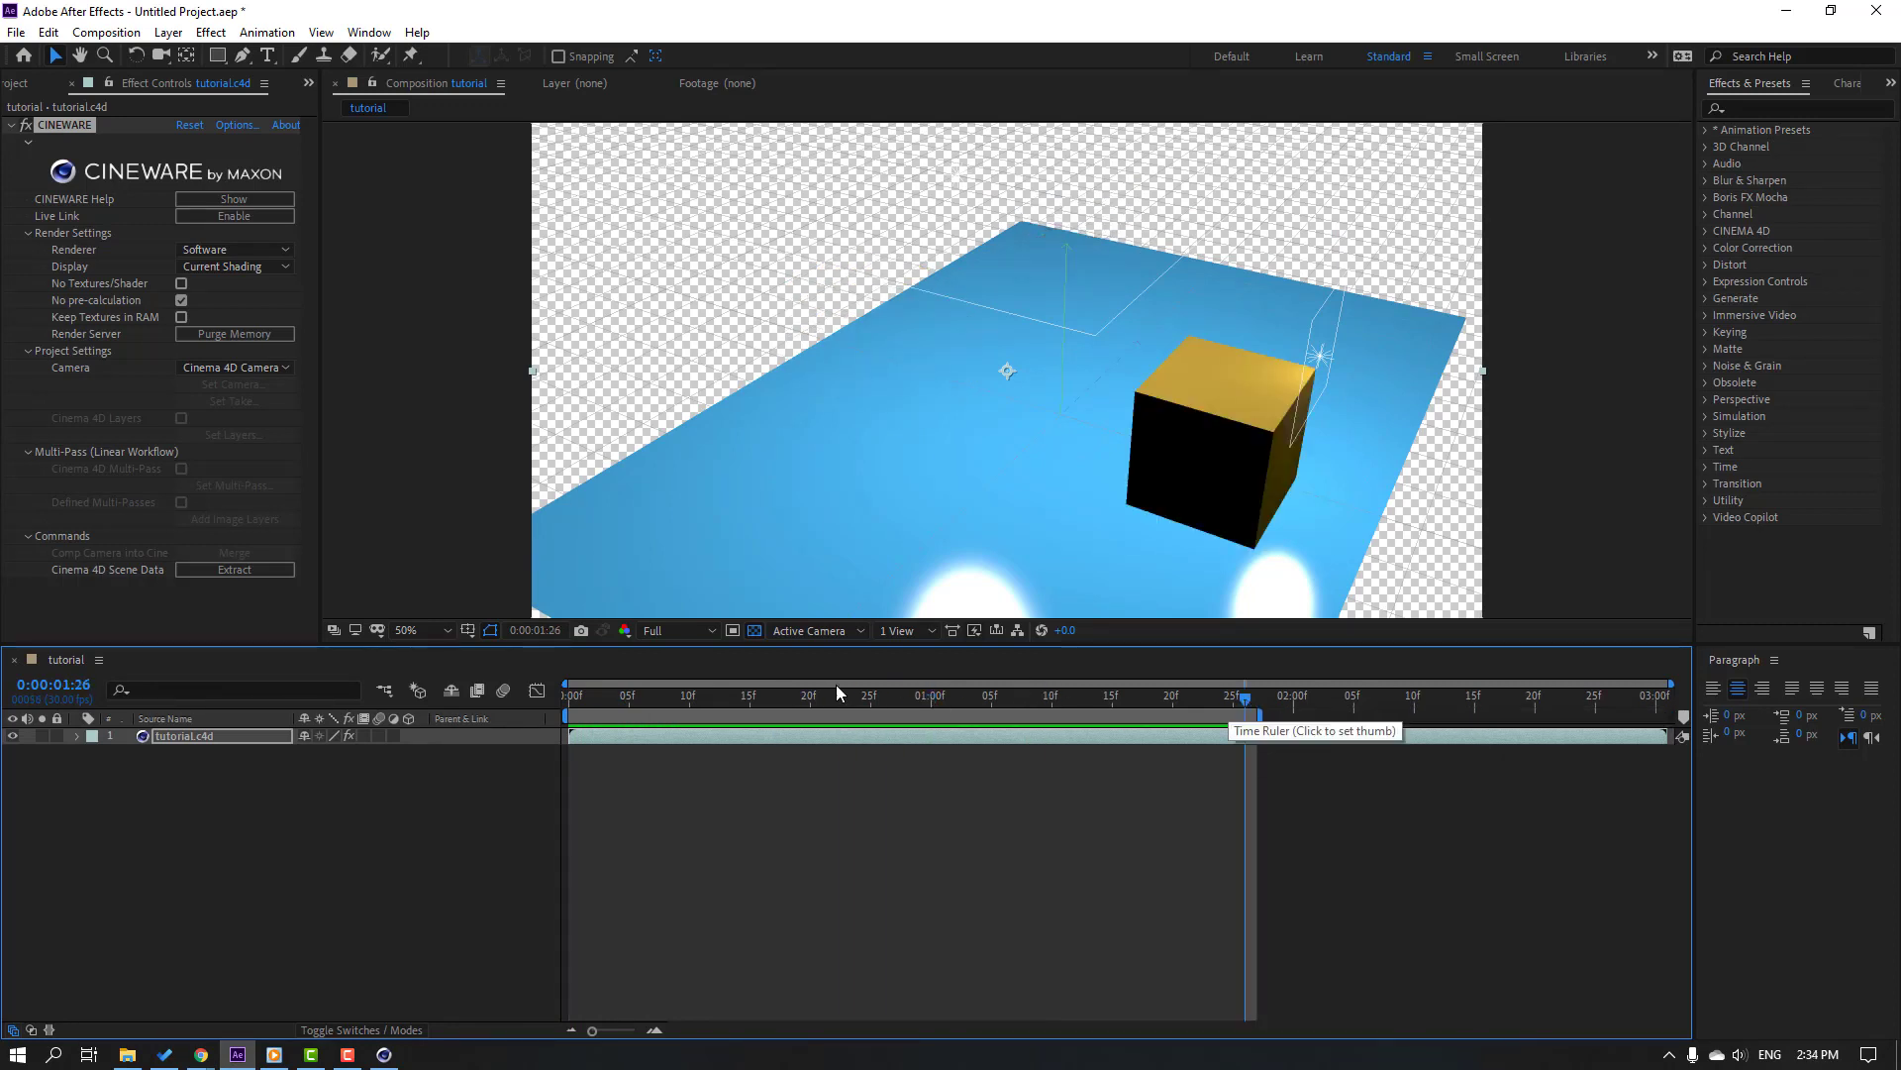
pyautogui.press('space')
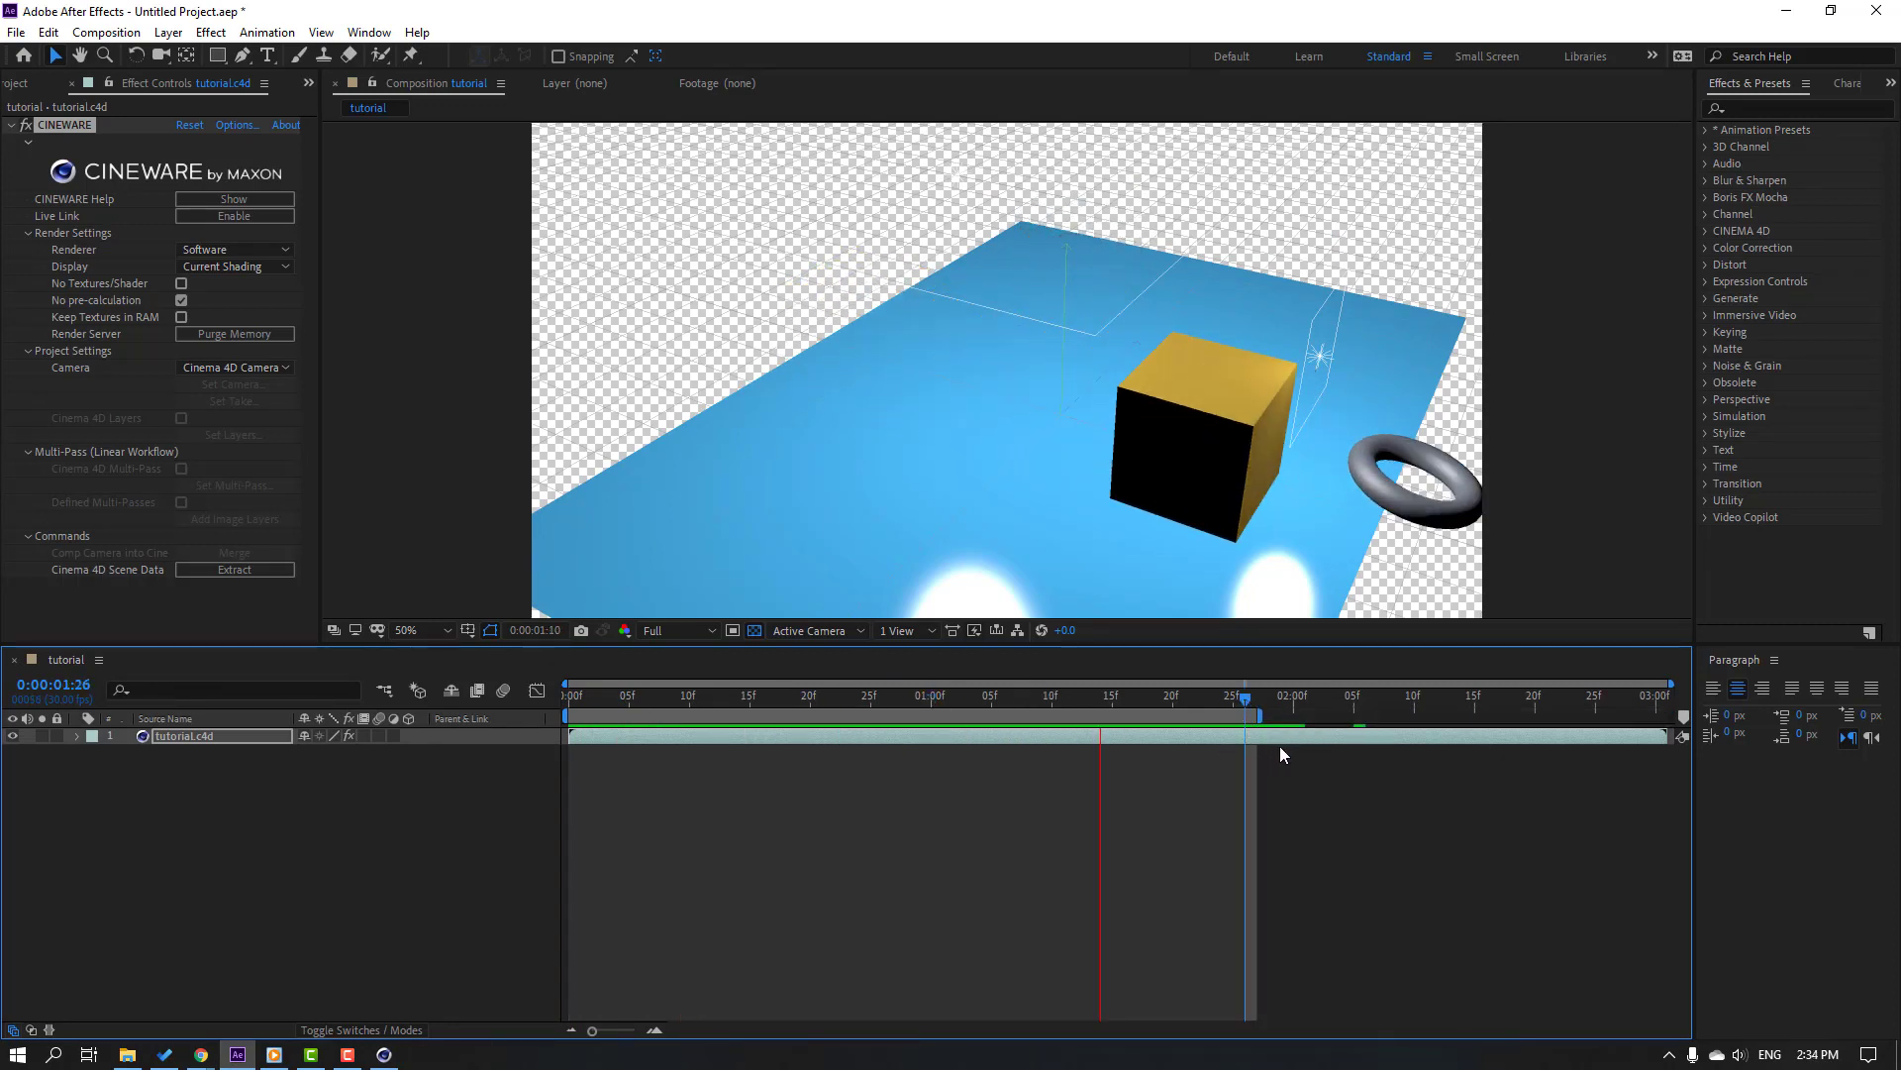
pyautogui.click(1235, 701)
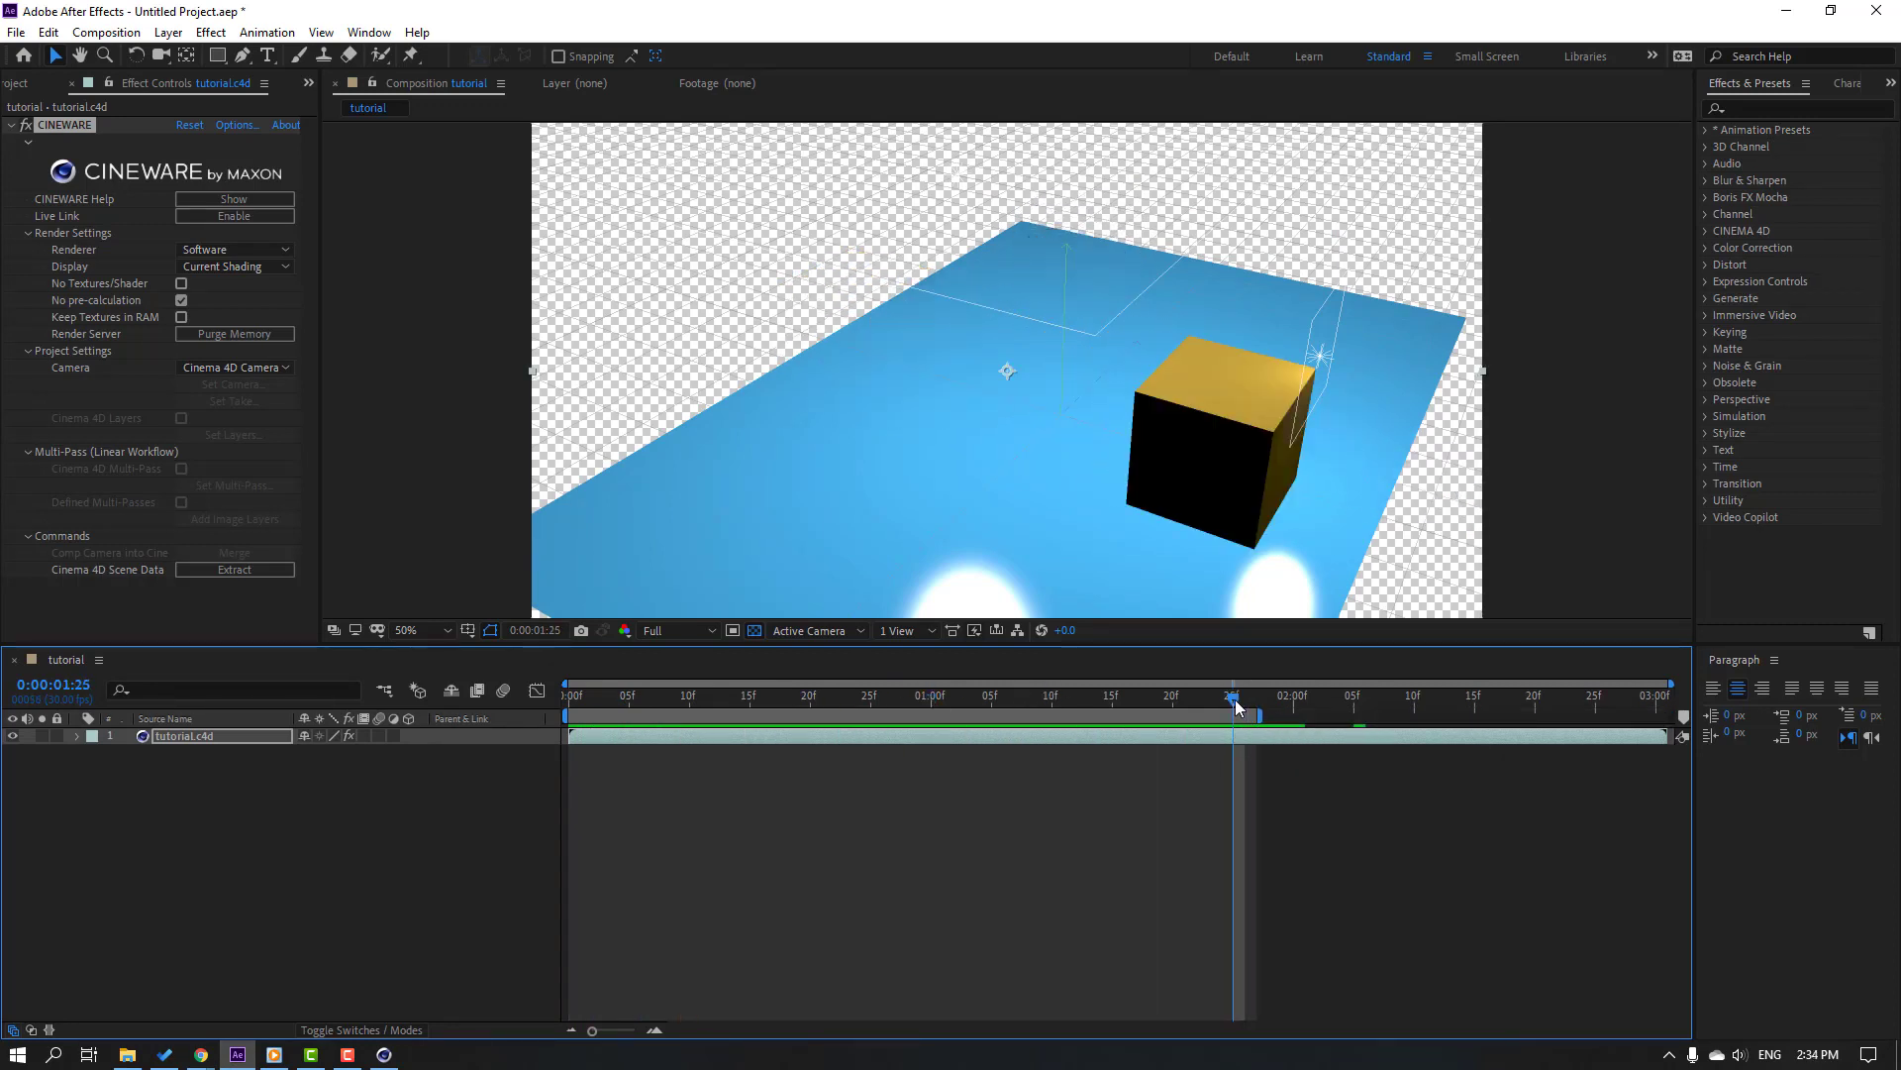
# - Extract the Cinema 4D Scene Data and inspect the new Light.1, Light and Camera layers
pyautogui.click(229, 568)
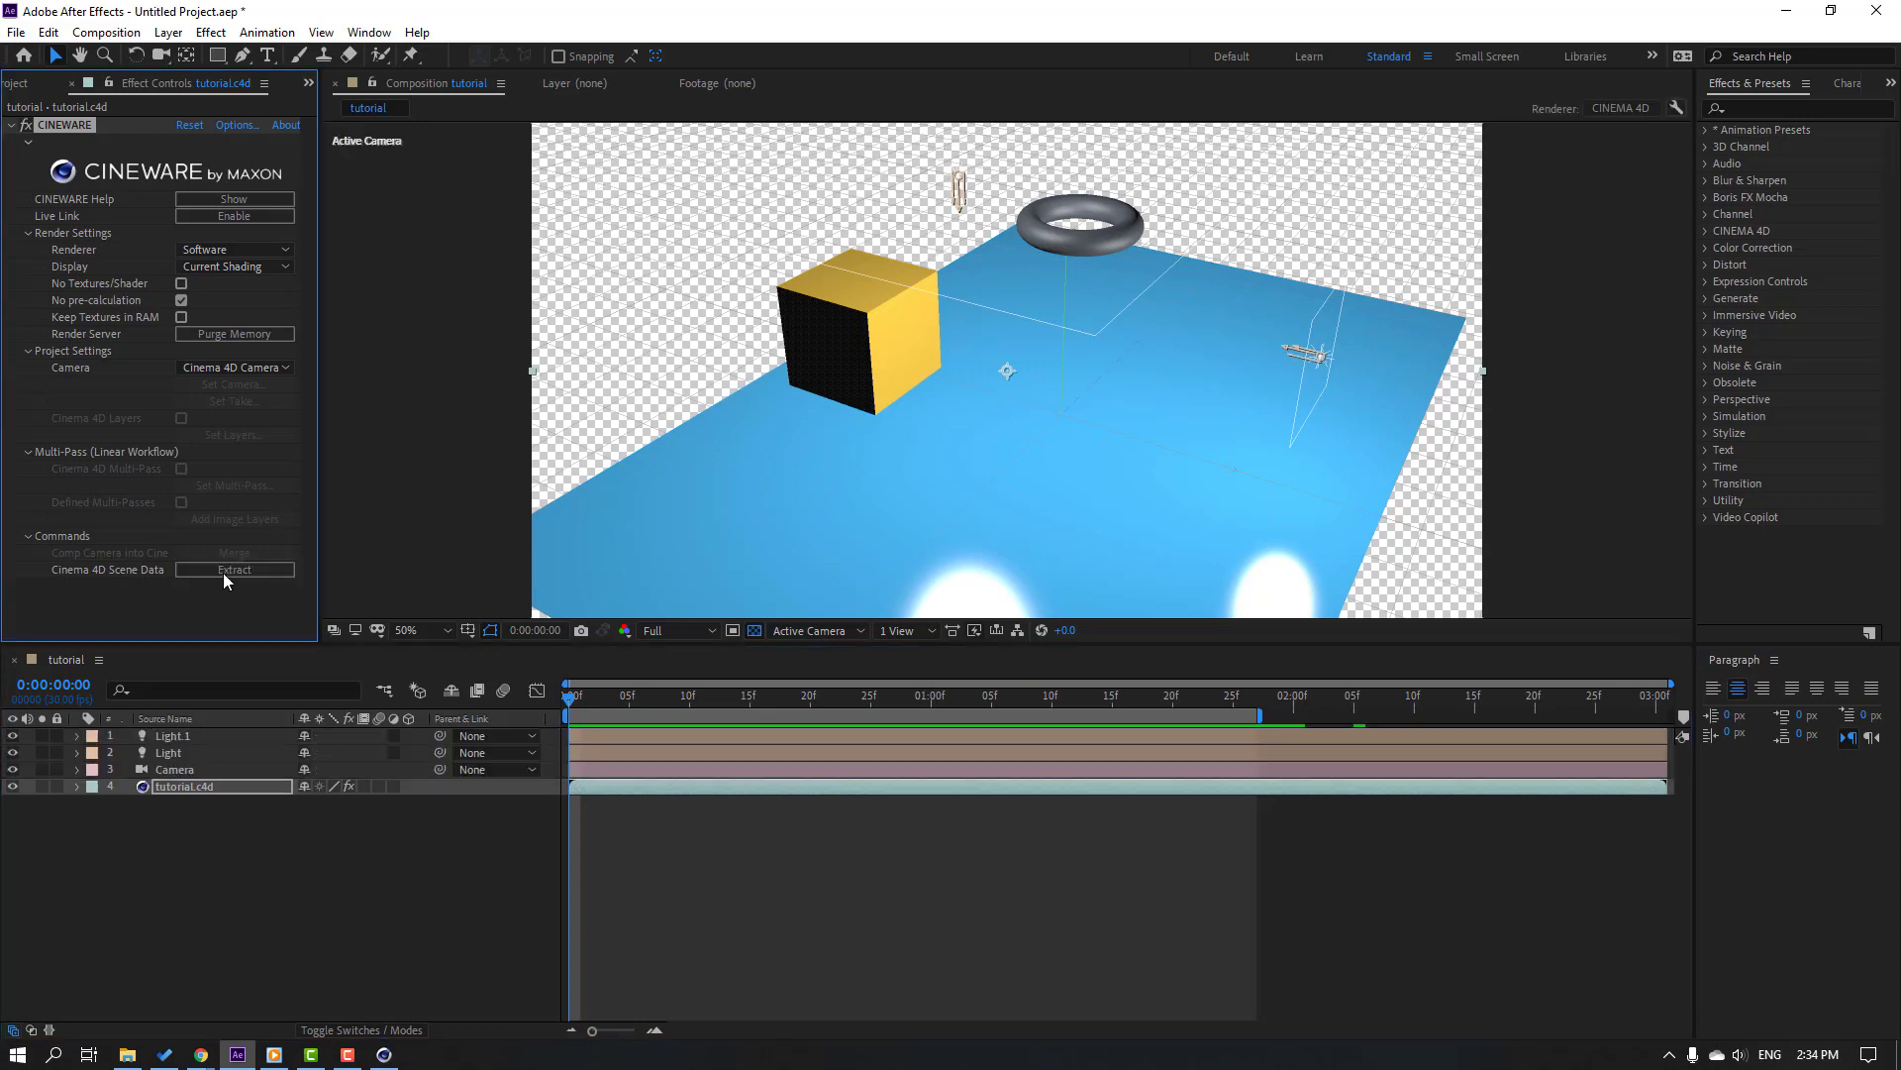
pyautogui.click(166, 753)
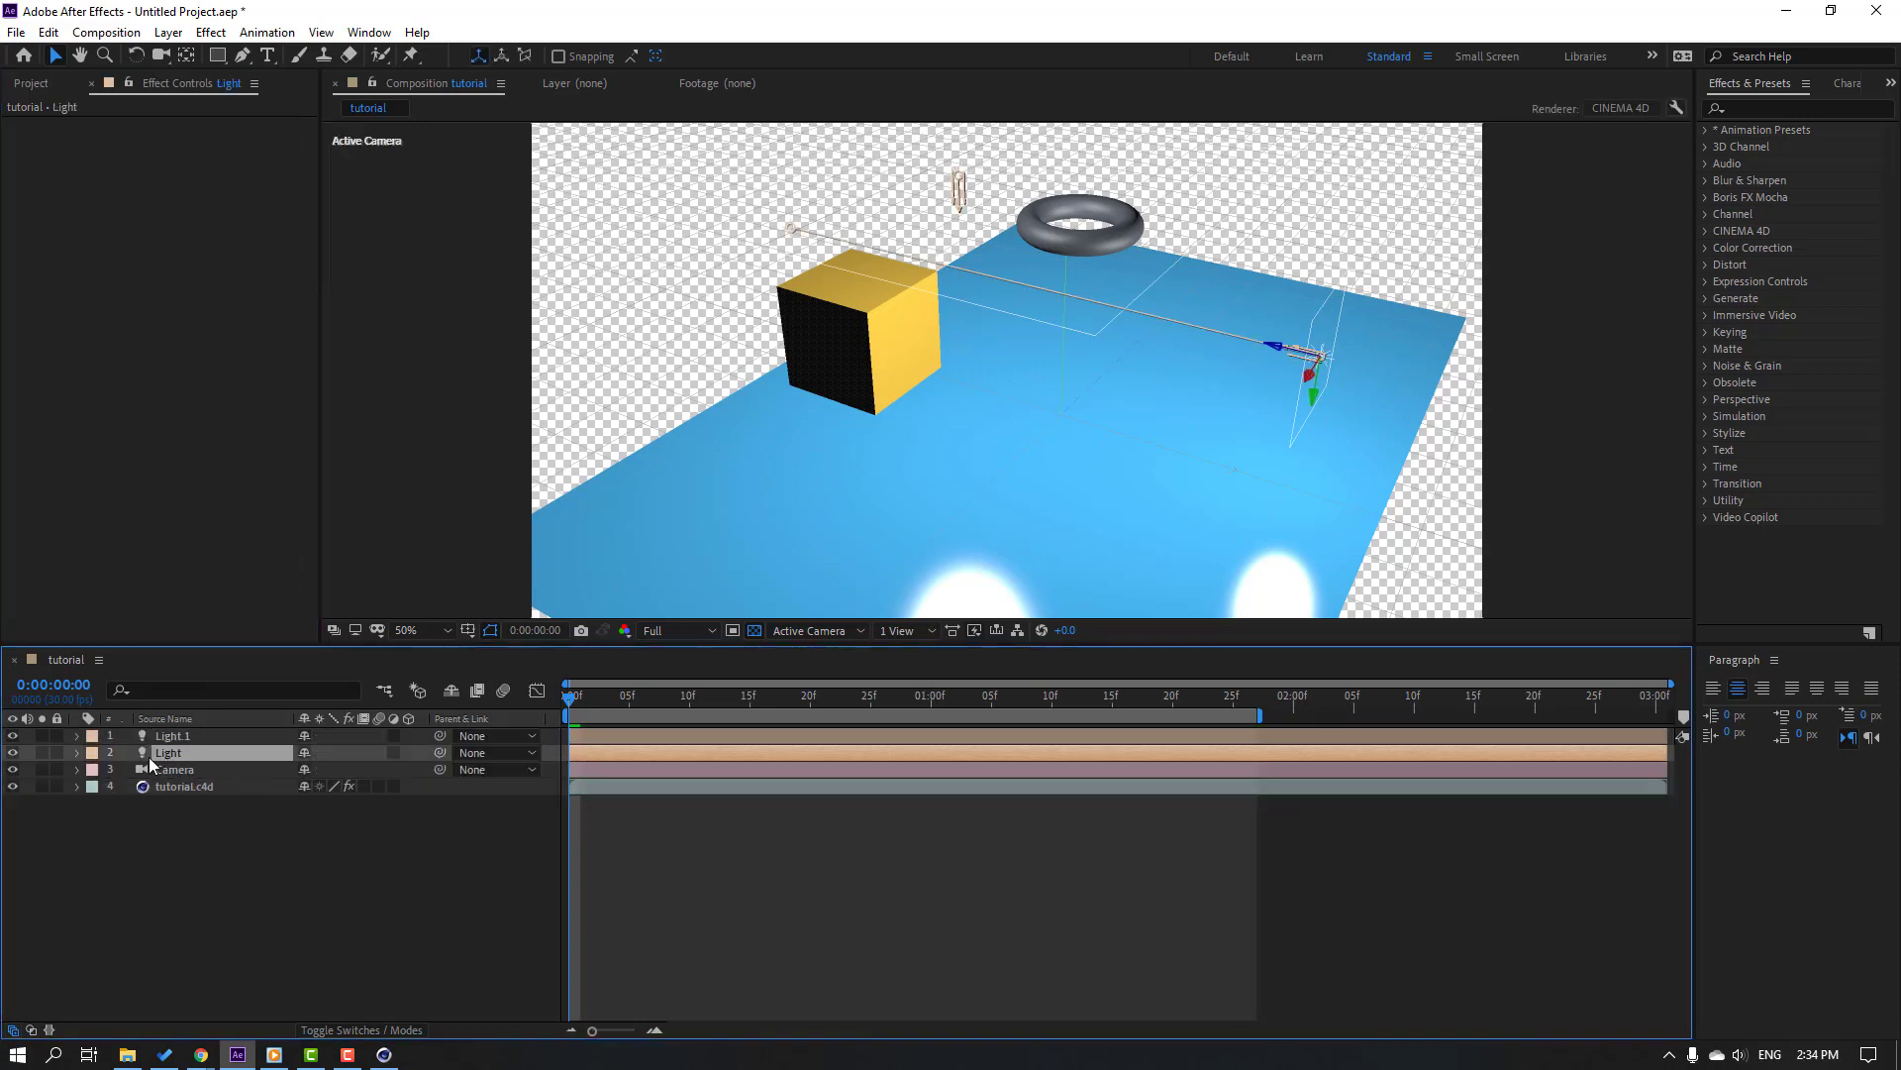
pyautogui.click(173, 738)
pyautogui.click(170, 753)
pyautogui.click(175, 771)
pyautogui.click(168, 753)
pyautogui.click(171, 736)
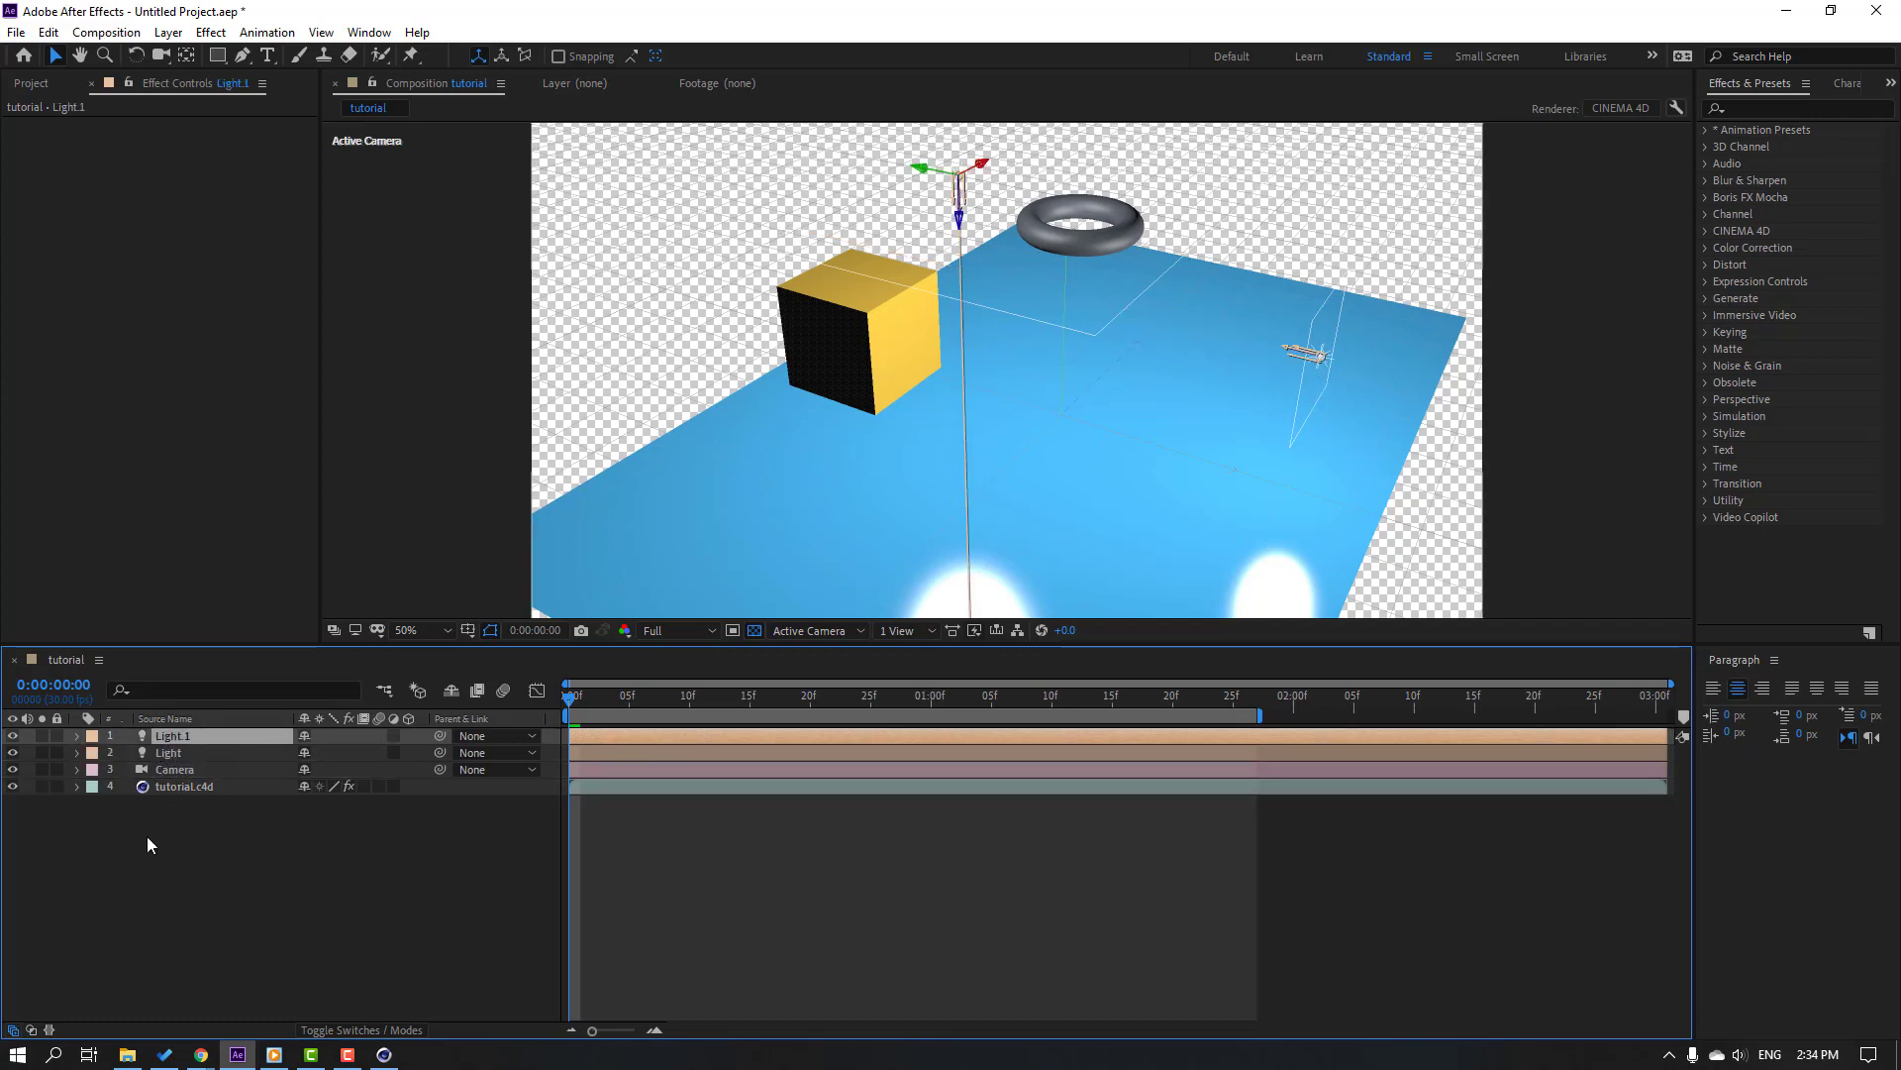
pyautogui.click(461, 884)
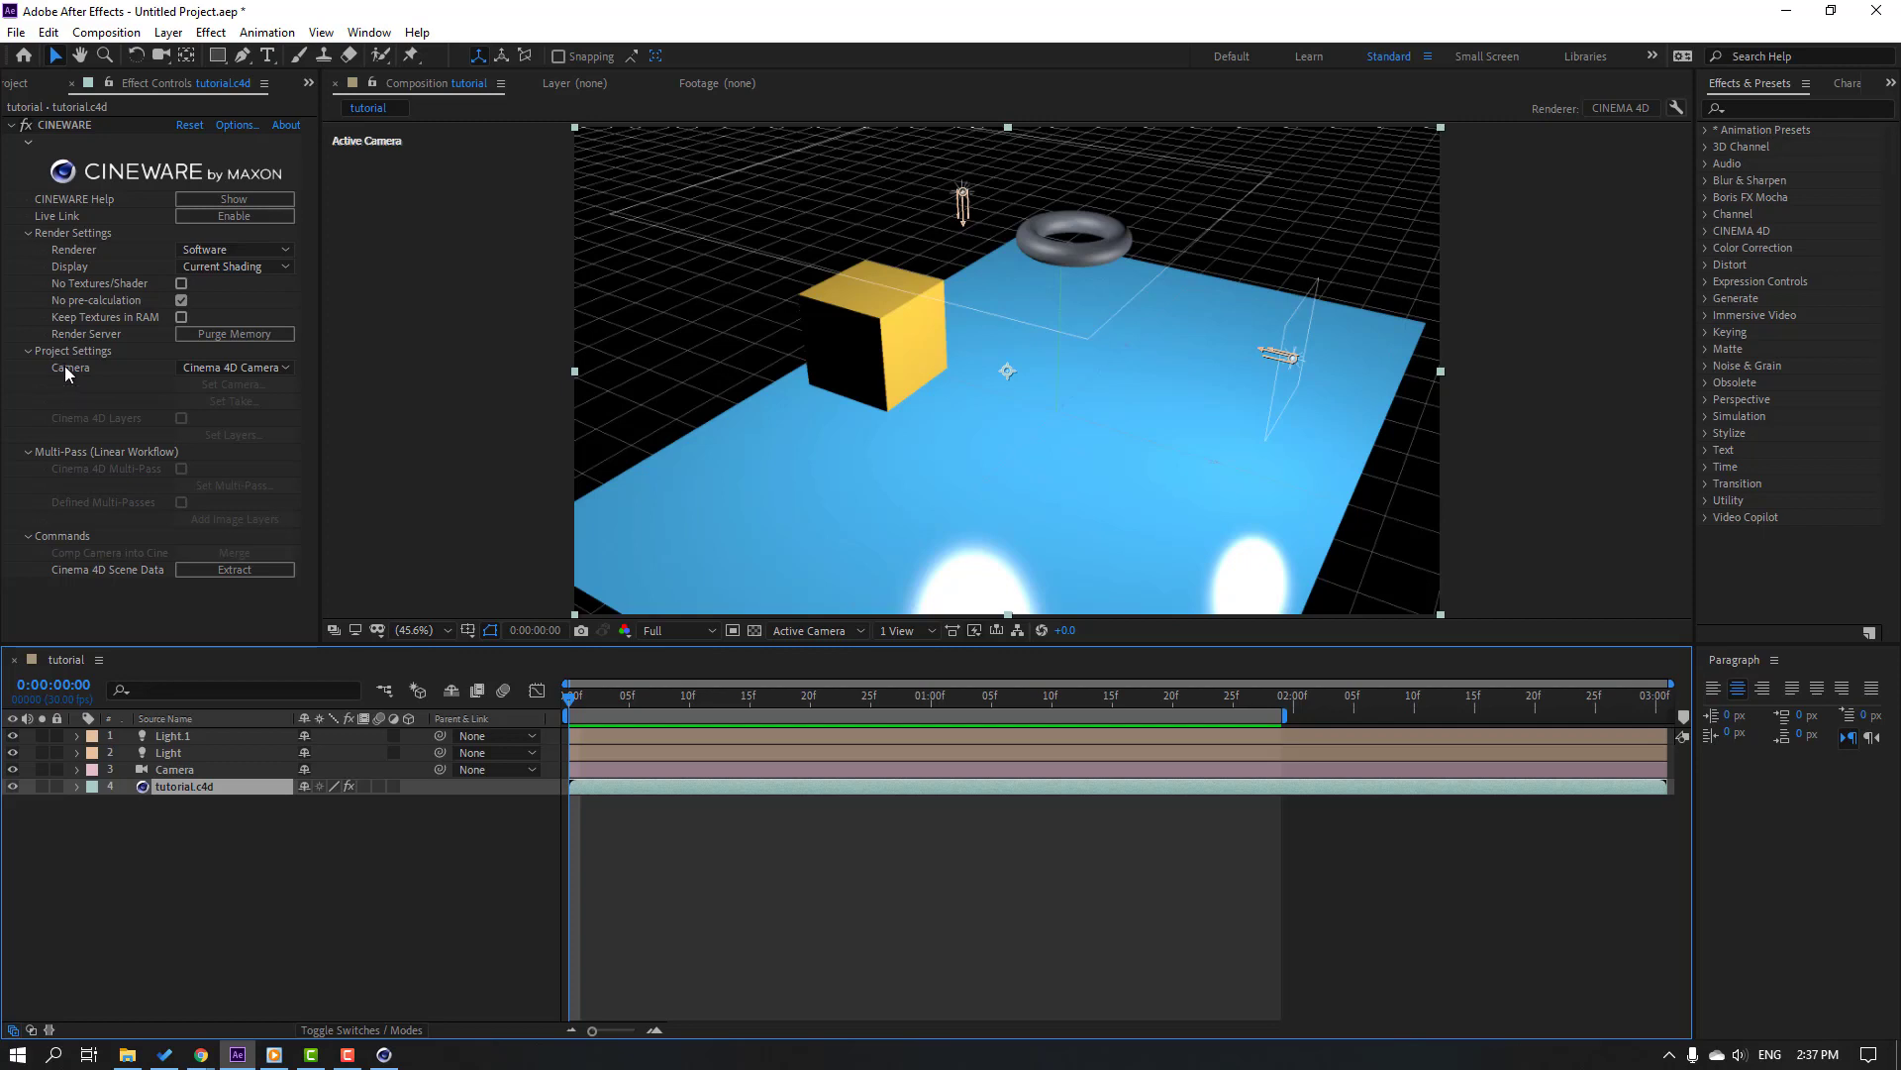
# - Set the tutorial.c4d layer's CINEWARE camera to Centered Comp Camera
pyautogui.click(222, 370)
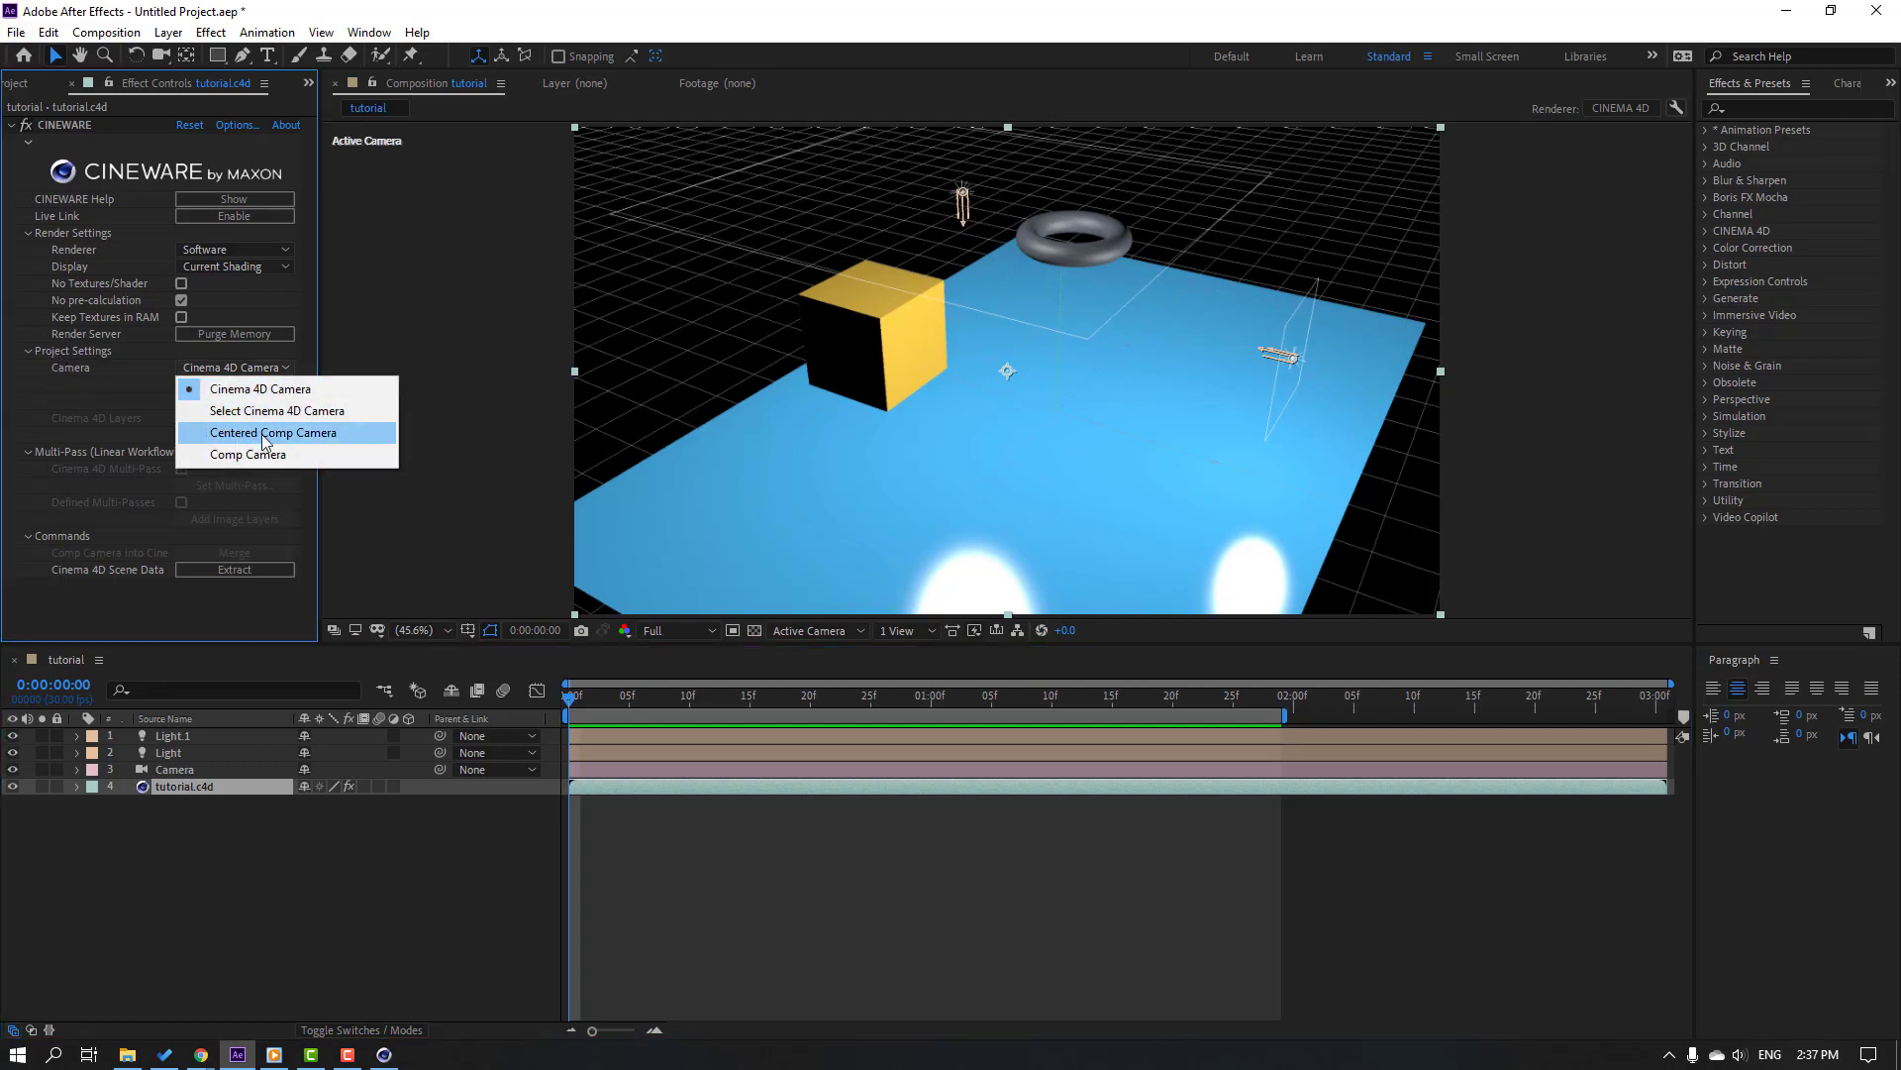
pyautogui.click(330, 441)
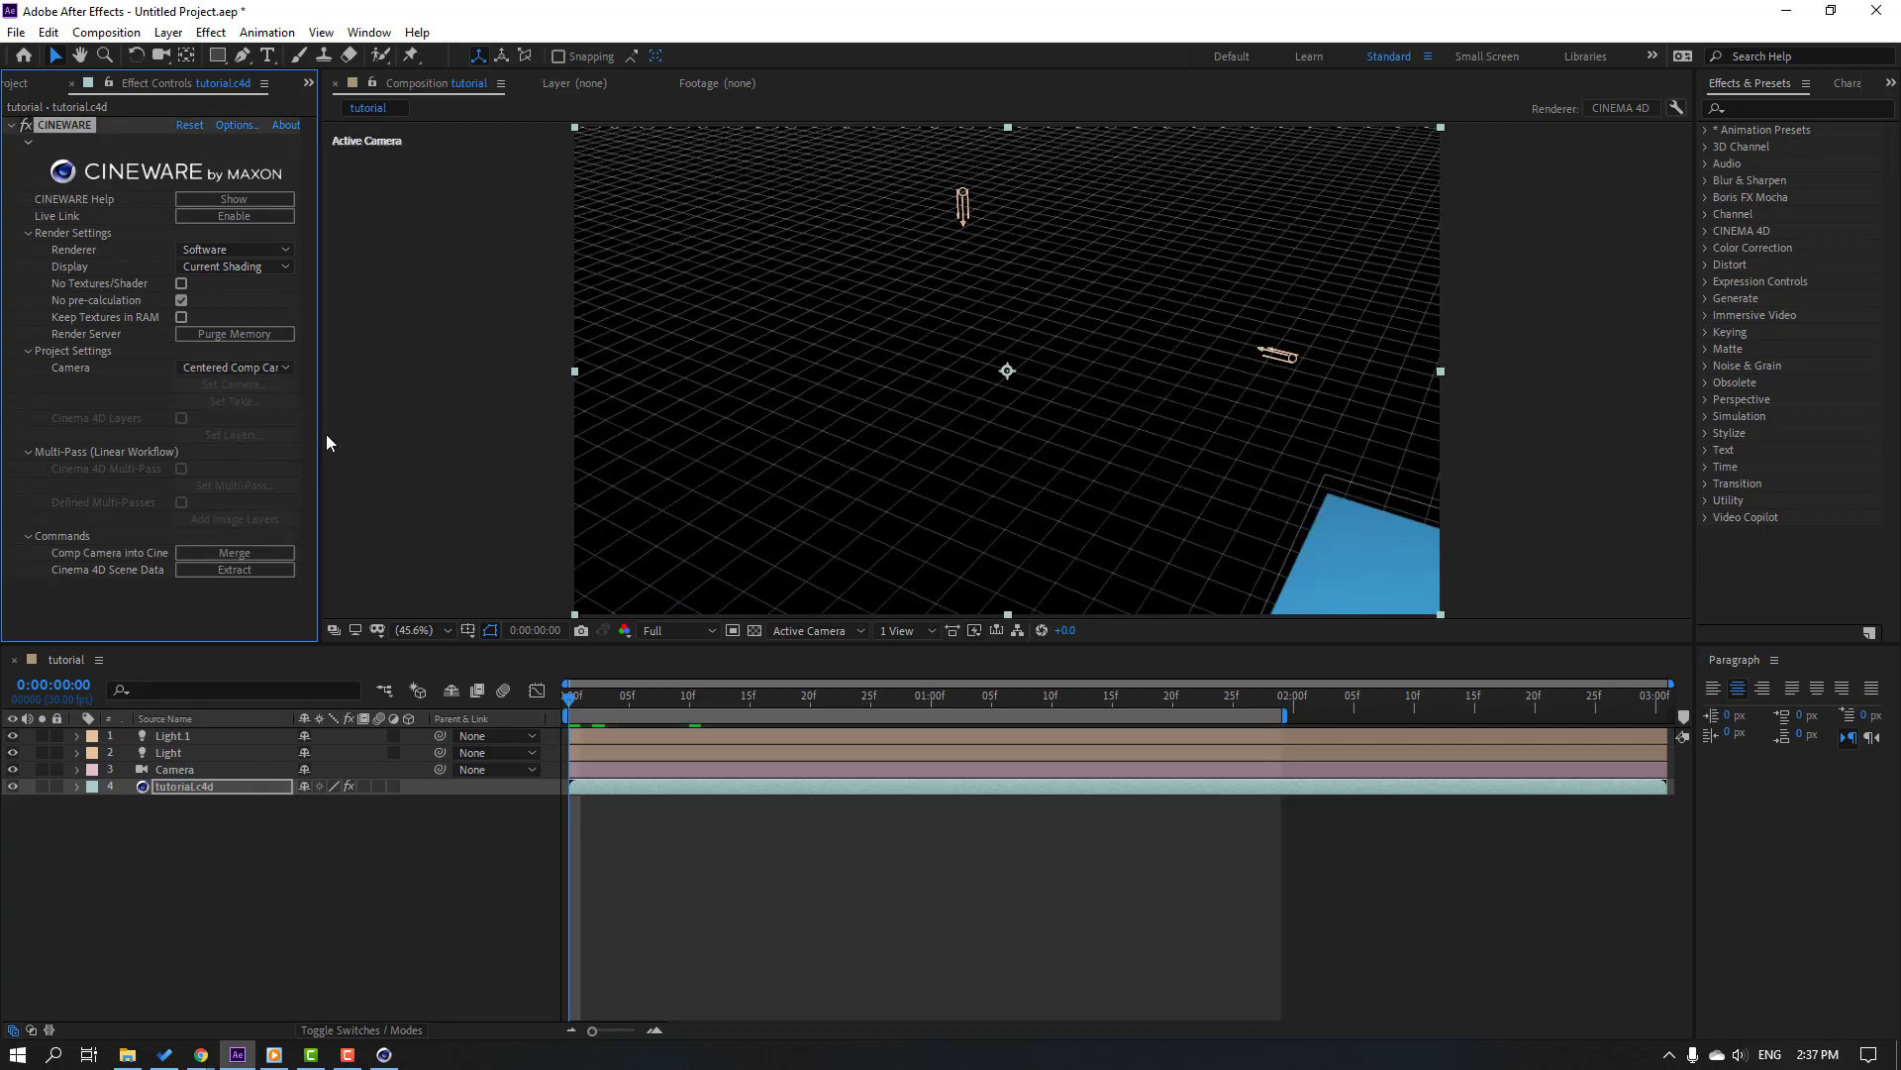
pyautogui.click(283, 907)
# - Pan and orbit the Camera layer so the cube, torus and plane fill the shot
pyautogui.click(170, 770)
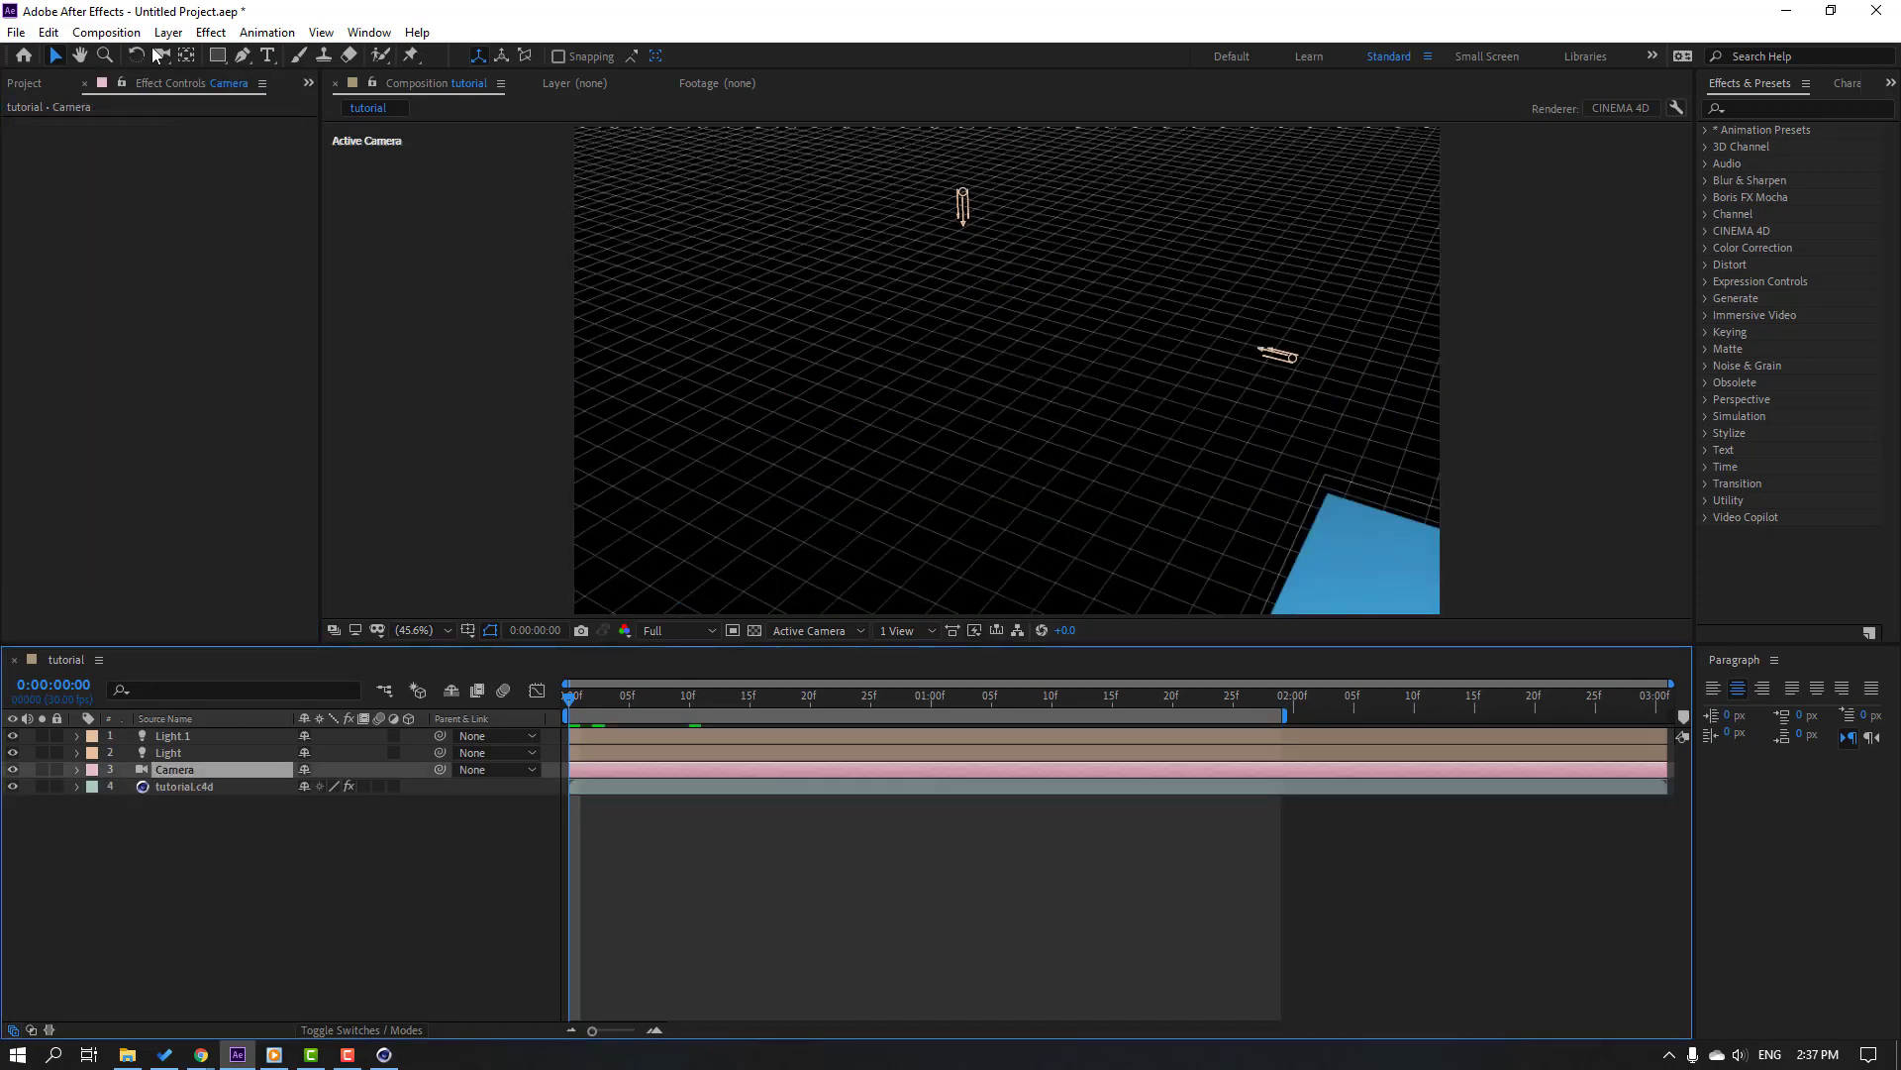
pyautogui.moveTo(159, 57); pyautogui.dragTo(254, 97)
pyautogui.moveTo(1273, 491); pyautogui.dragTo(977, 365)
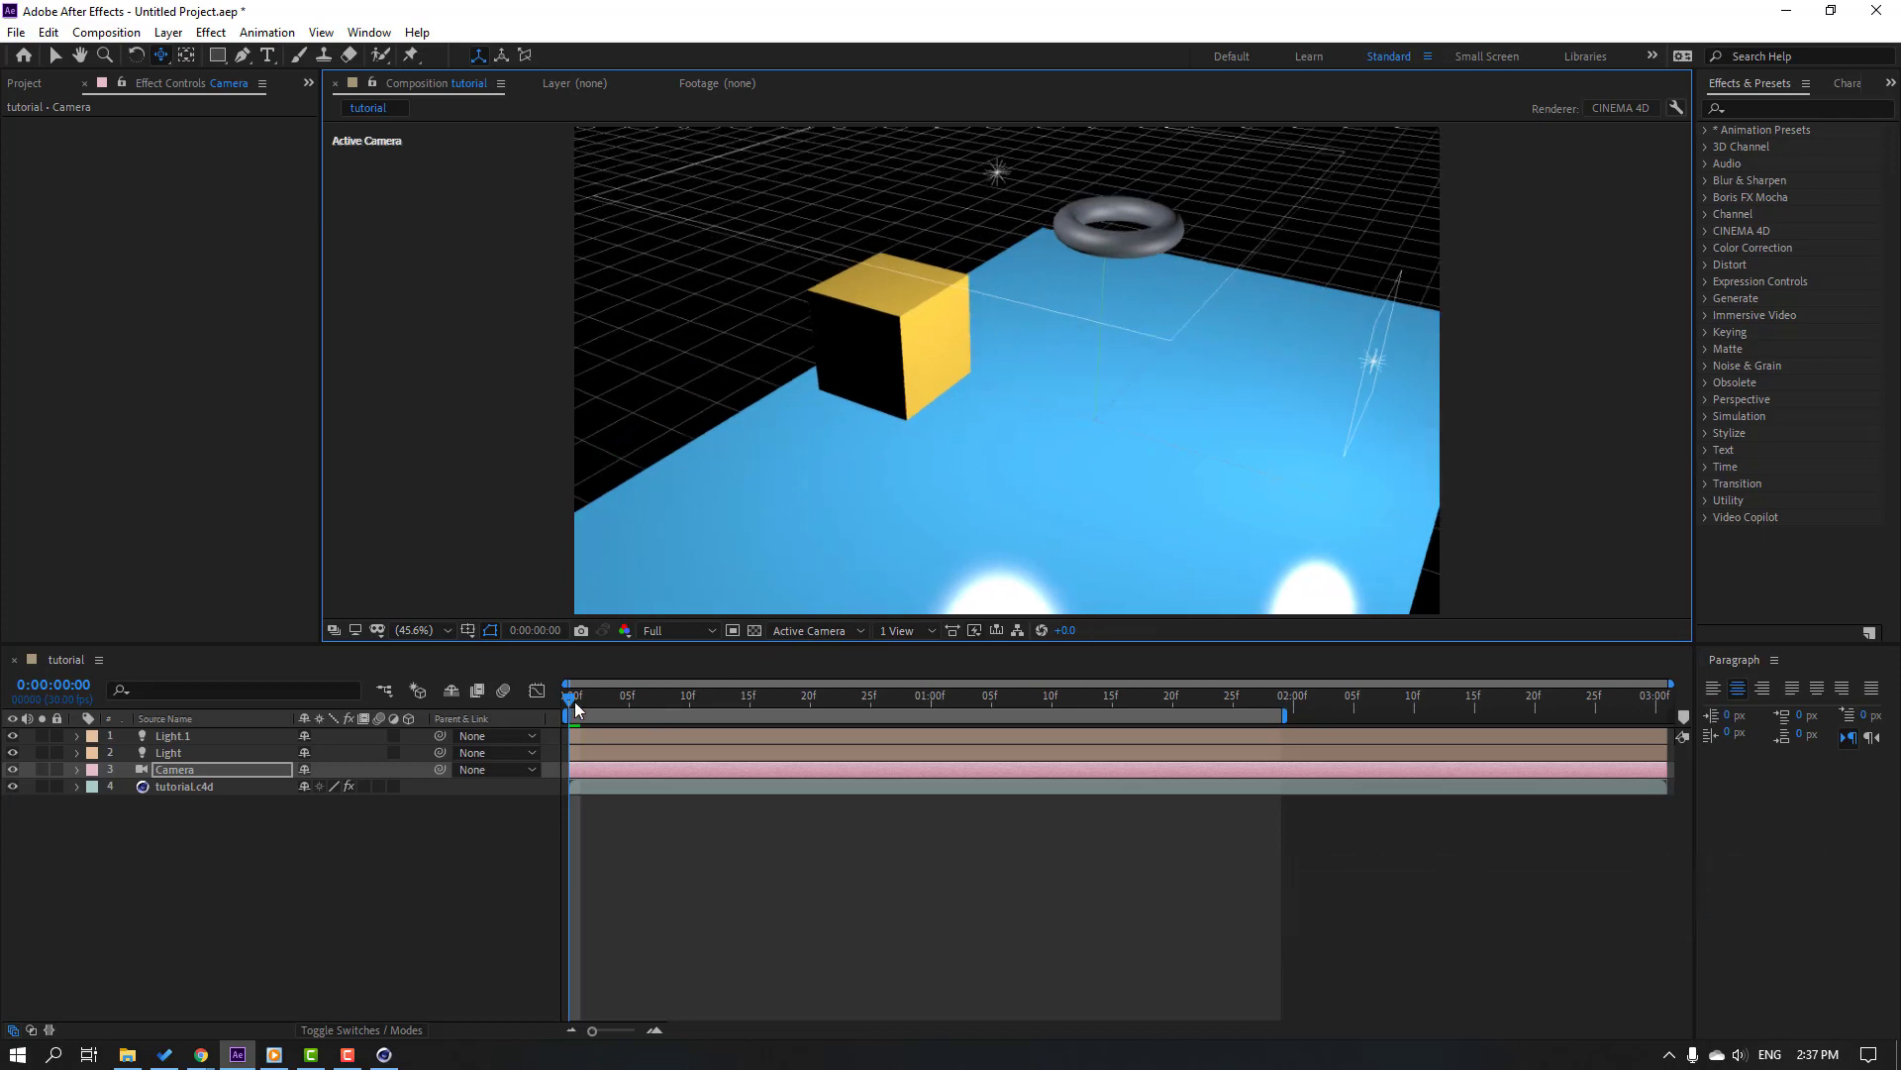
pyautogui.moveTo(574, 705)
pyautogui.mouseDown()
pyautogui.moveTo(1001, 706)
pyautogui.moveTo(572, 705)
pyautogui.mouseUp()
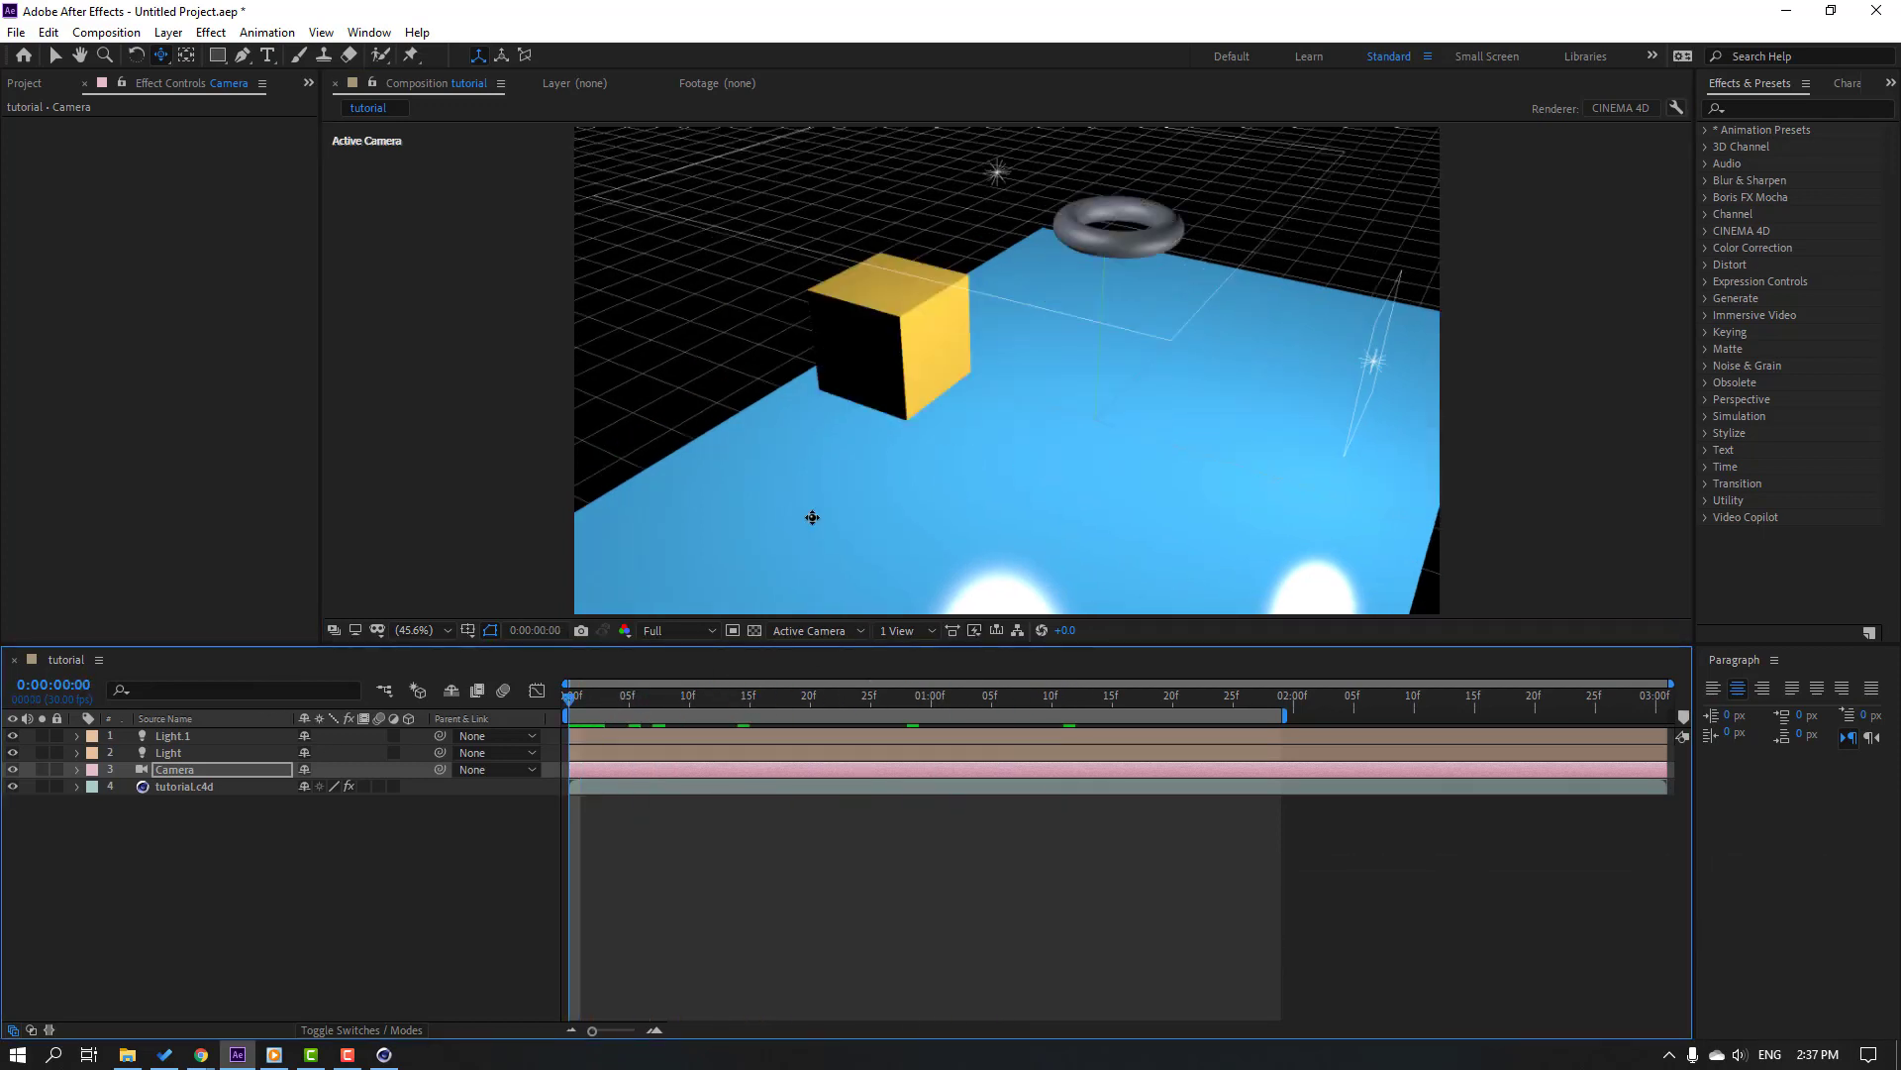
pyautogui.press('c')
pyautogui.moveTo(1010, 395)
pyautogui.mouseDown()
pyautogui.moveTo(976, 390)
pyautogui.moveTo(994, 385)
pyautogui.mouseUp()
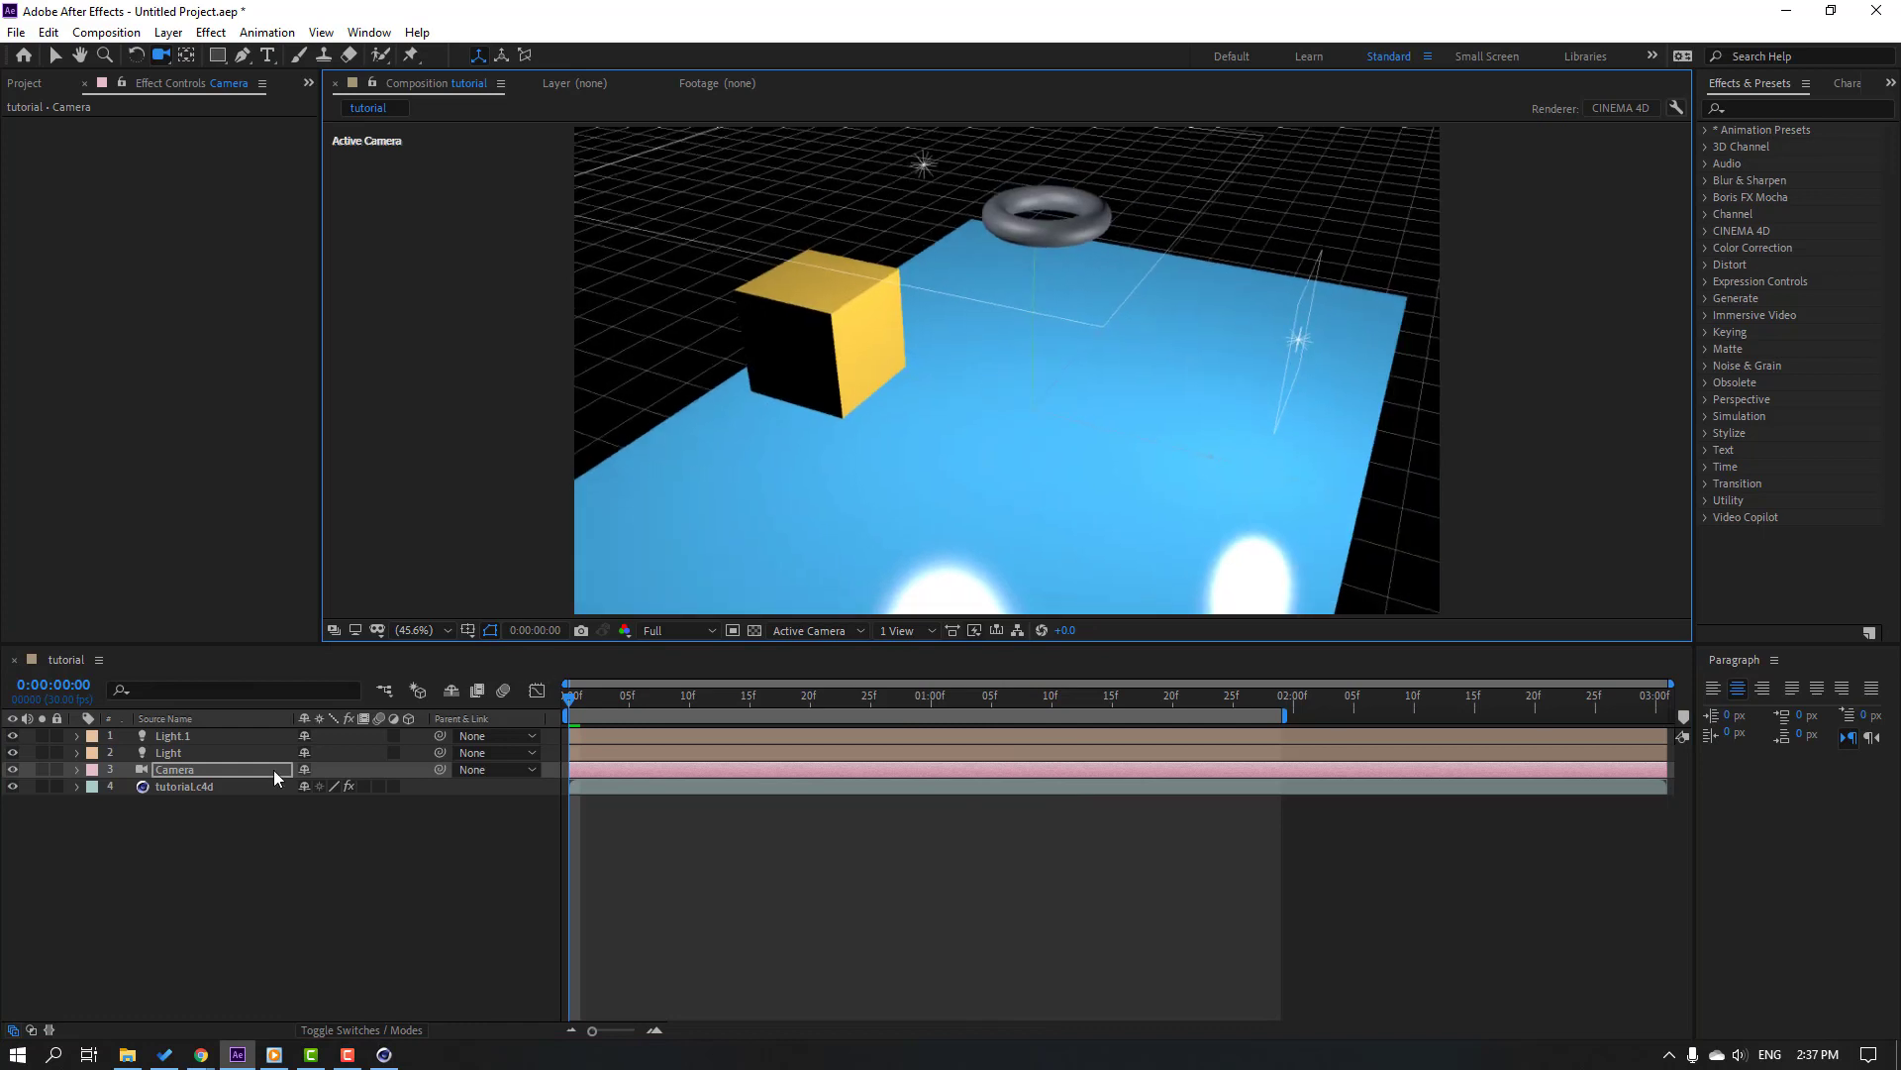
# - Create an orbit null for the Camera layer
pyautogui.rightClick(176, 771)
pyautogui.moveTo(285, 667)
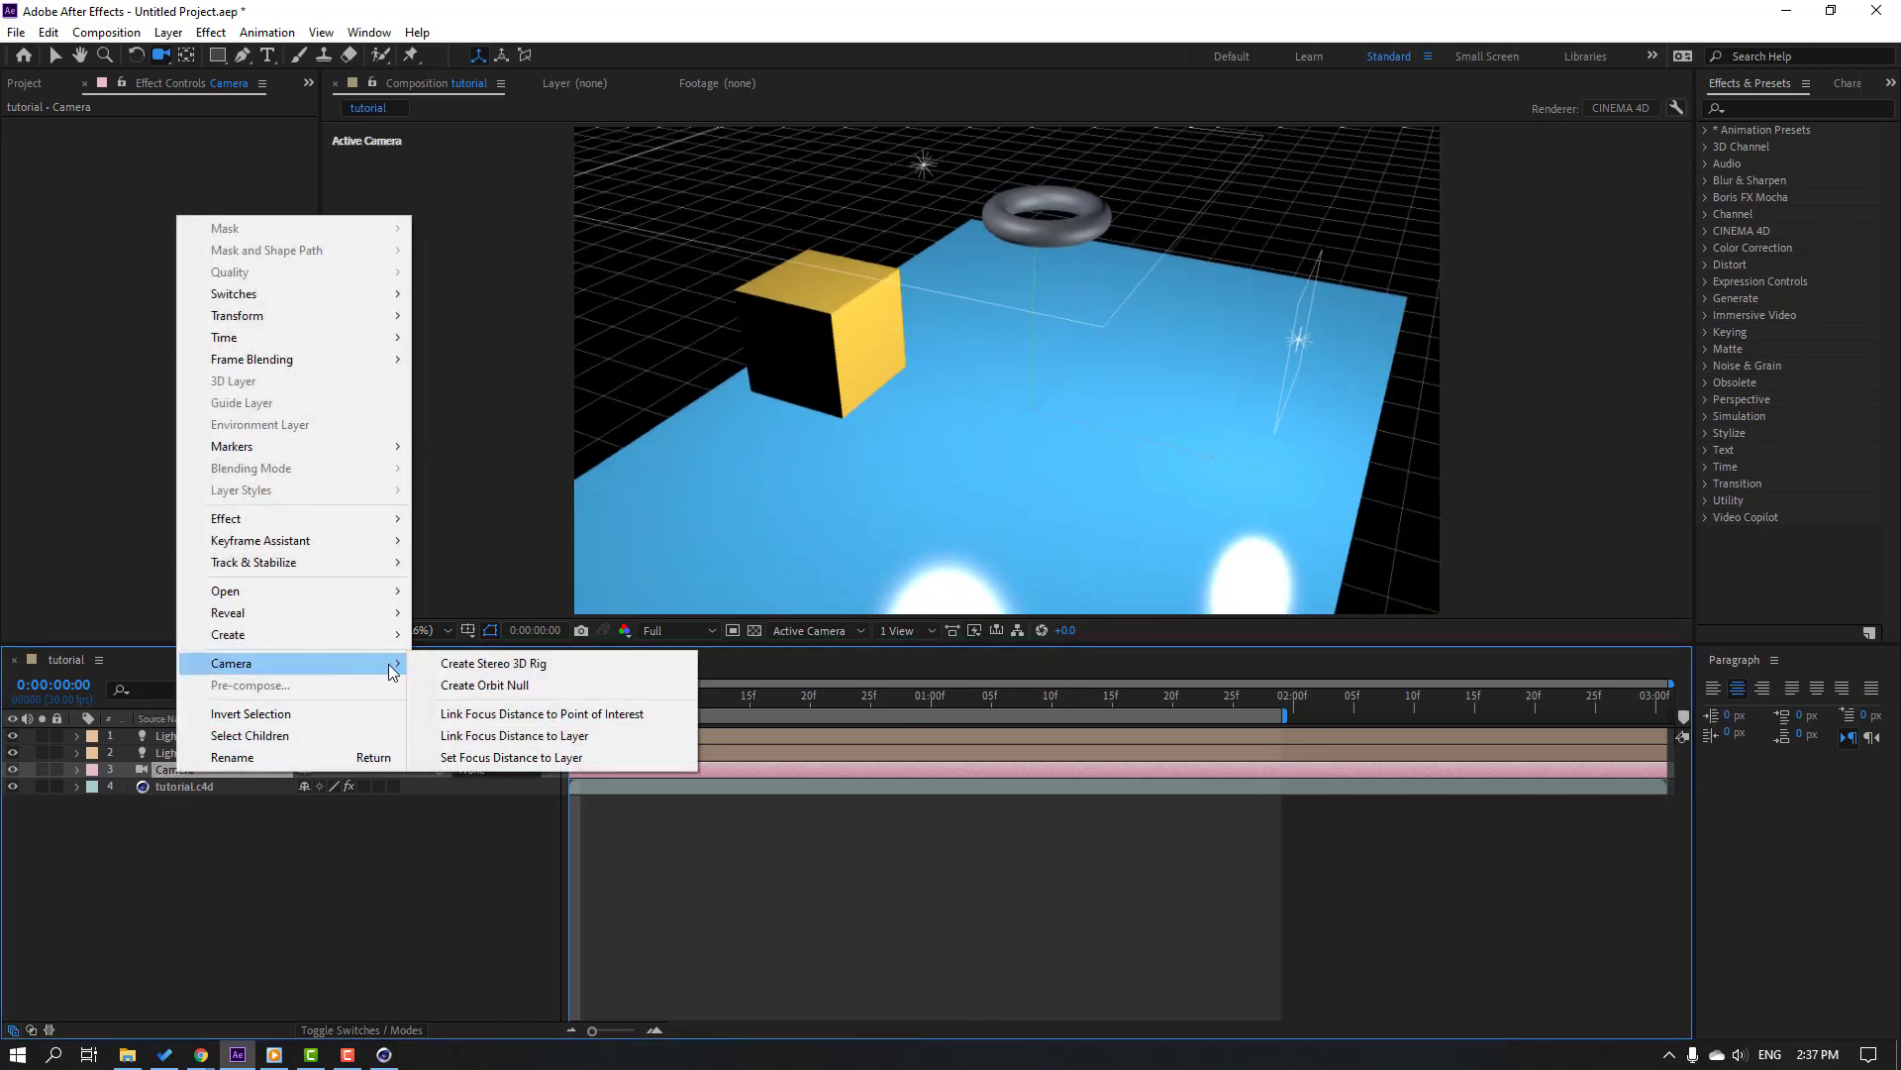
pyautogui.click(545, 687)
# - Keyframe Null 1's Position at 0:00:00:00 and 0:00:01:28 to push in, then preview
pyautogui.press('p')
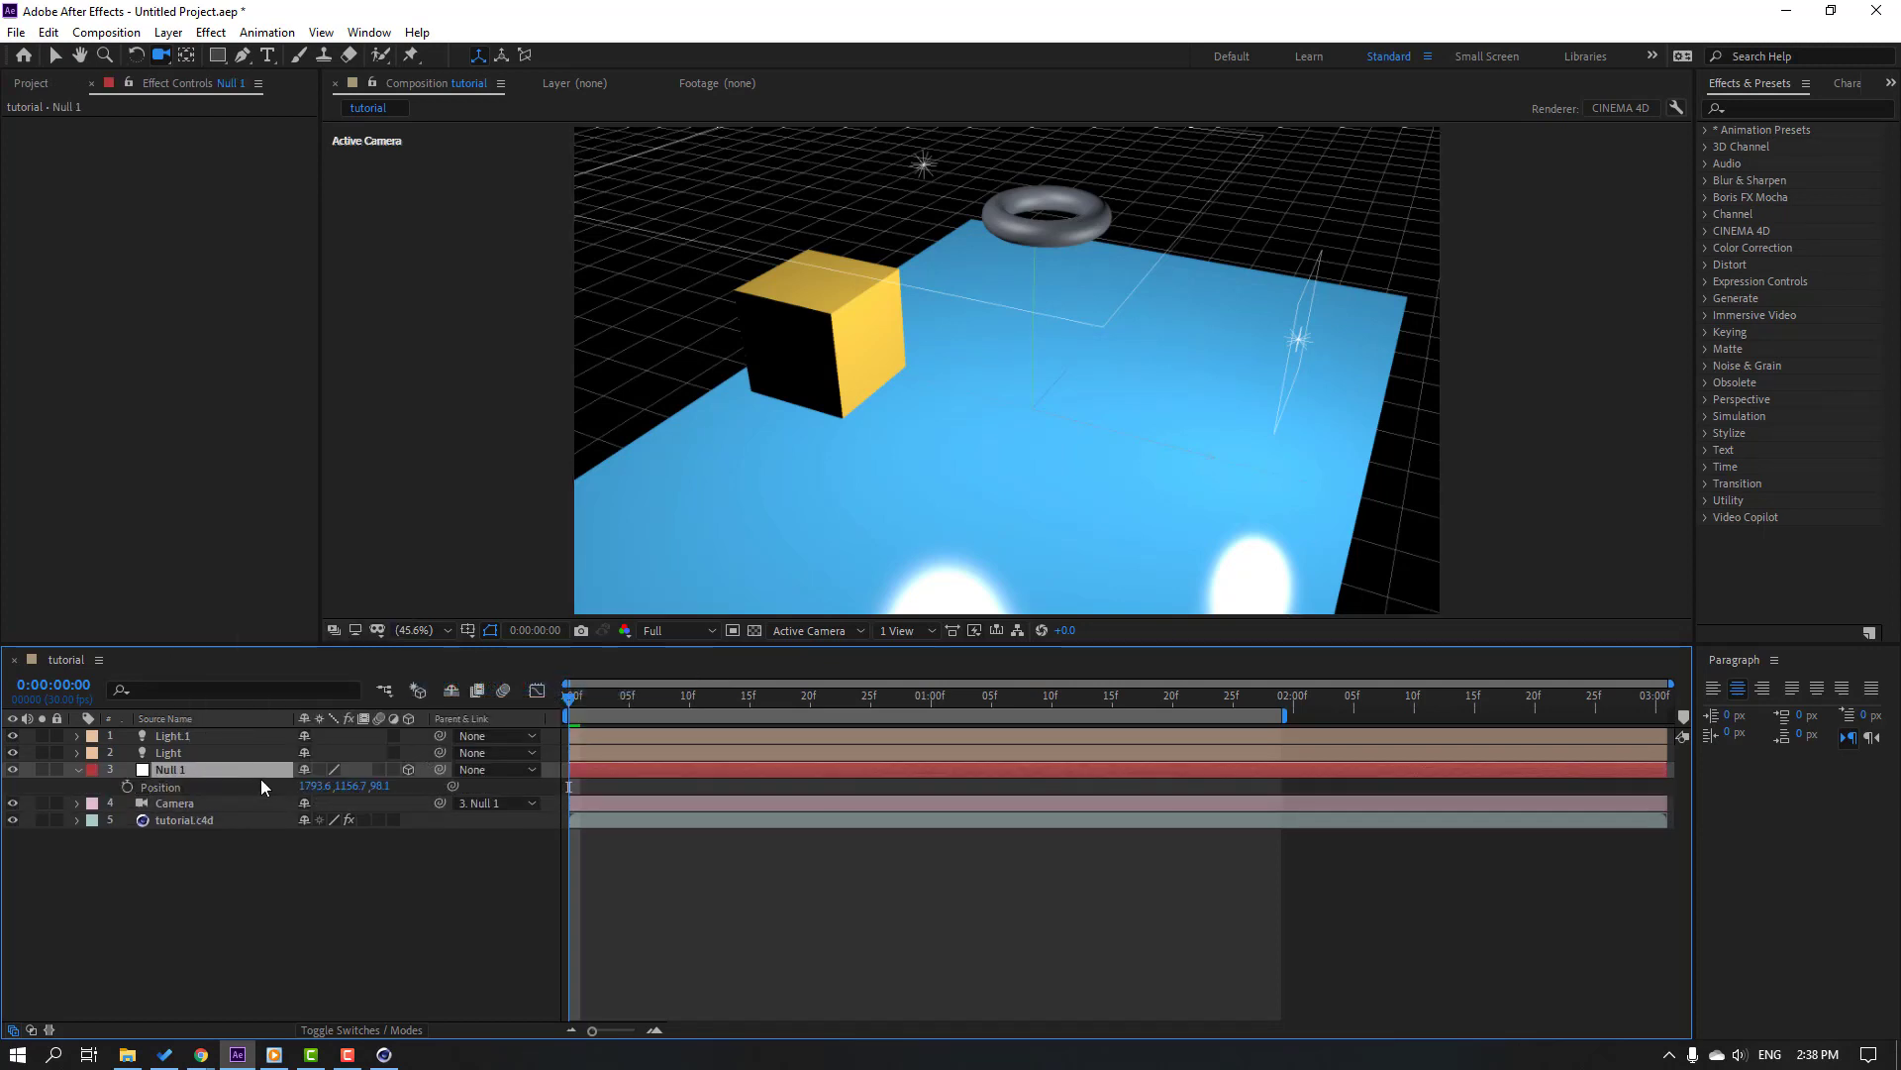
pyautogui.click(127, 787)
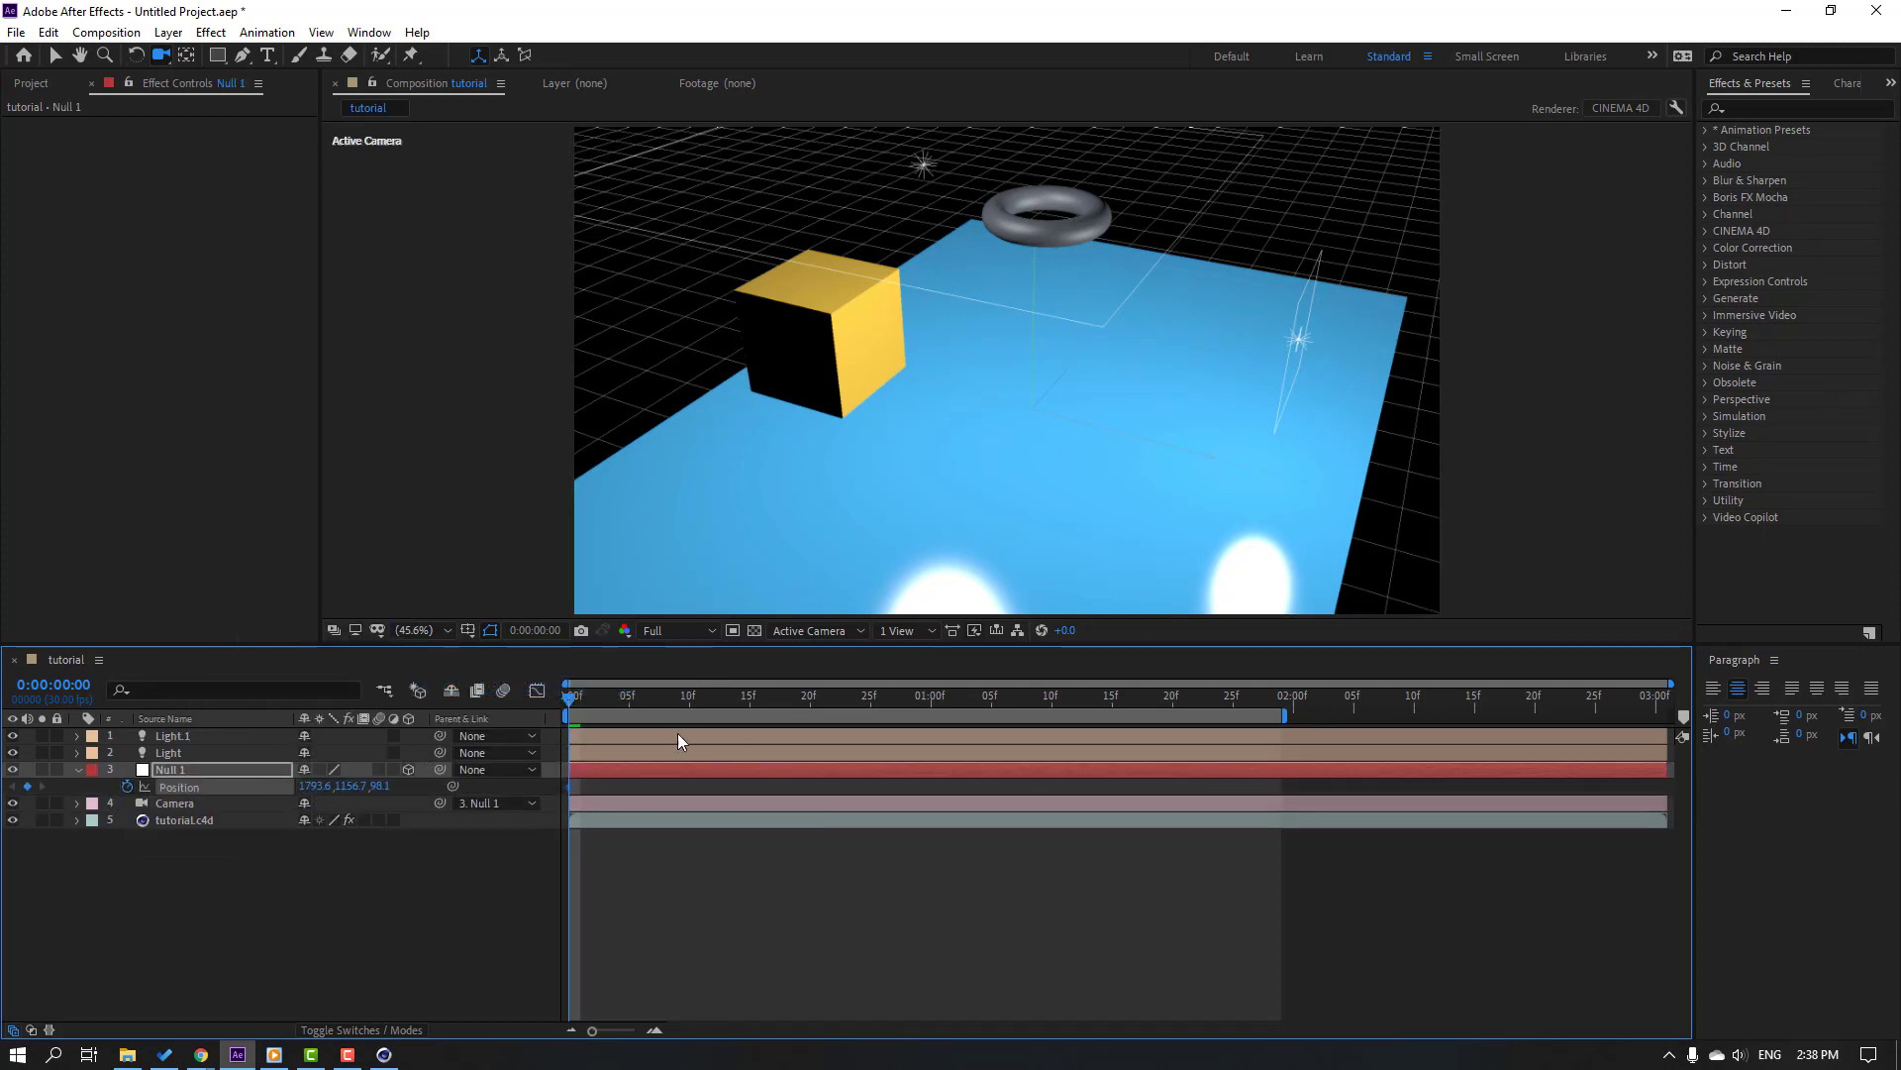
pyautogui.moveTo(704, 708); pyautogui.dragTo(1269, 706)
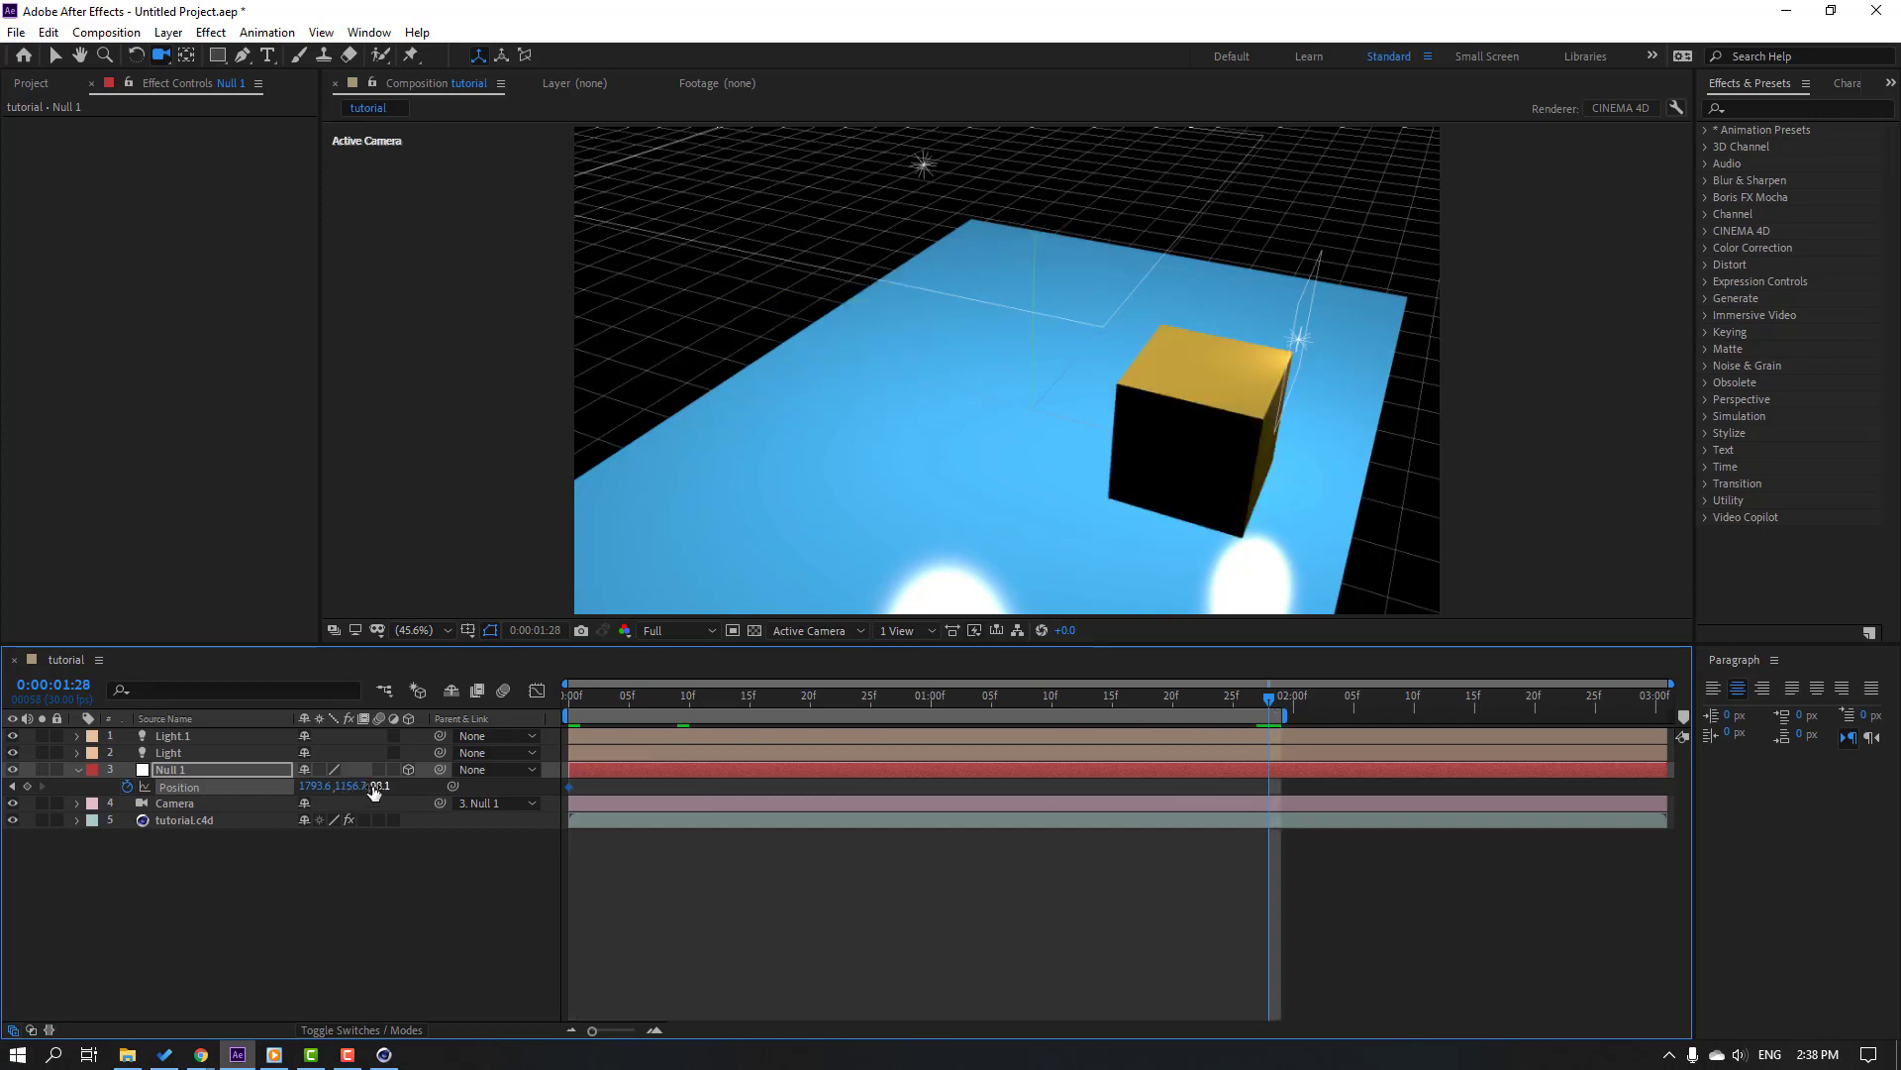
pyautogui.moveTo(373, 789)
pyautogui.mouseDown()
pyautogui.moveTo(466, 785)
pyautogui.moveTo(373, 780)
pyautogui.mouseUp()
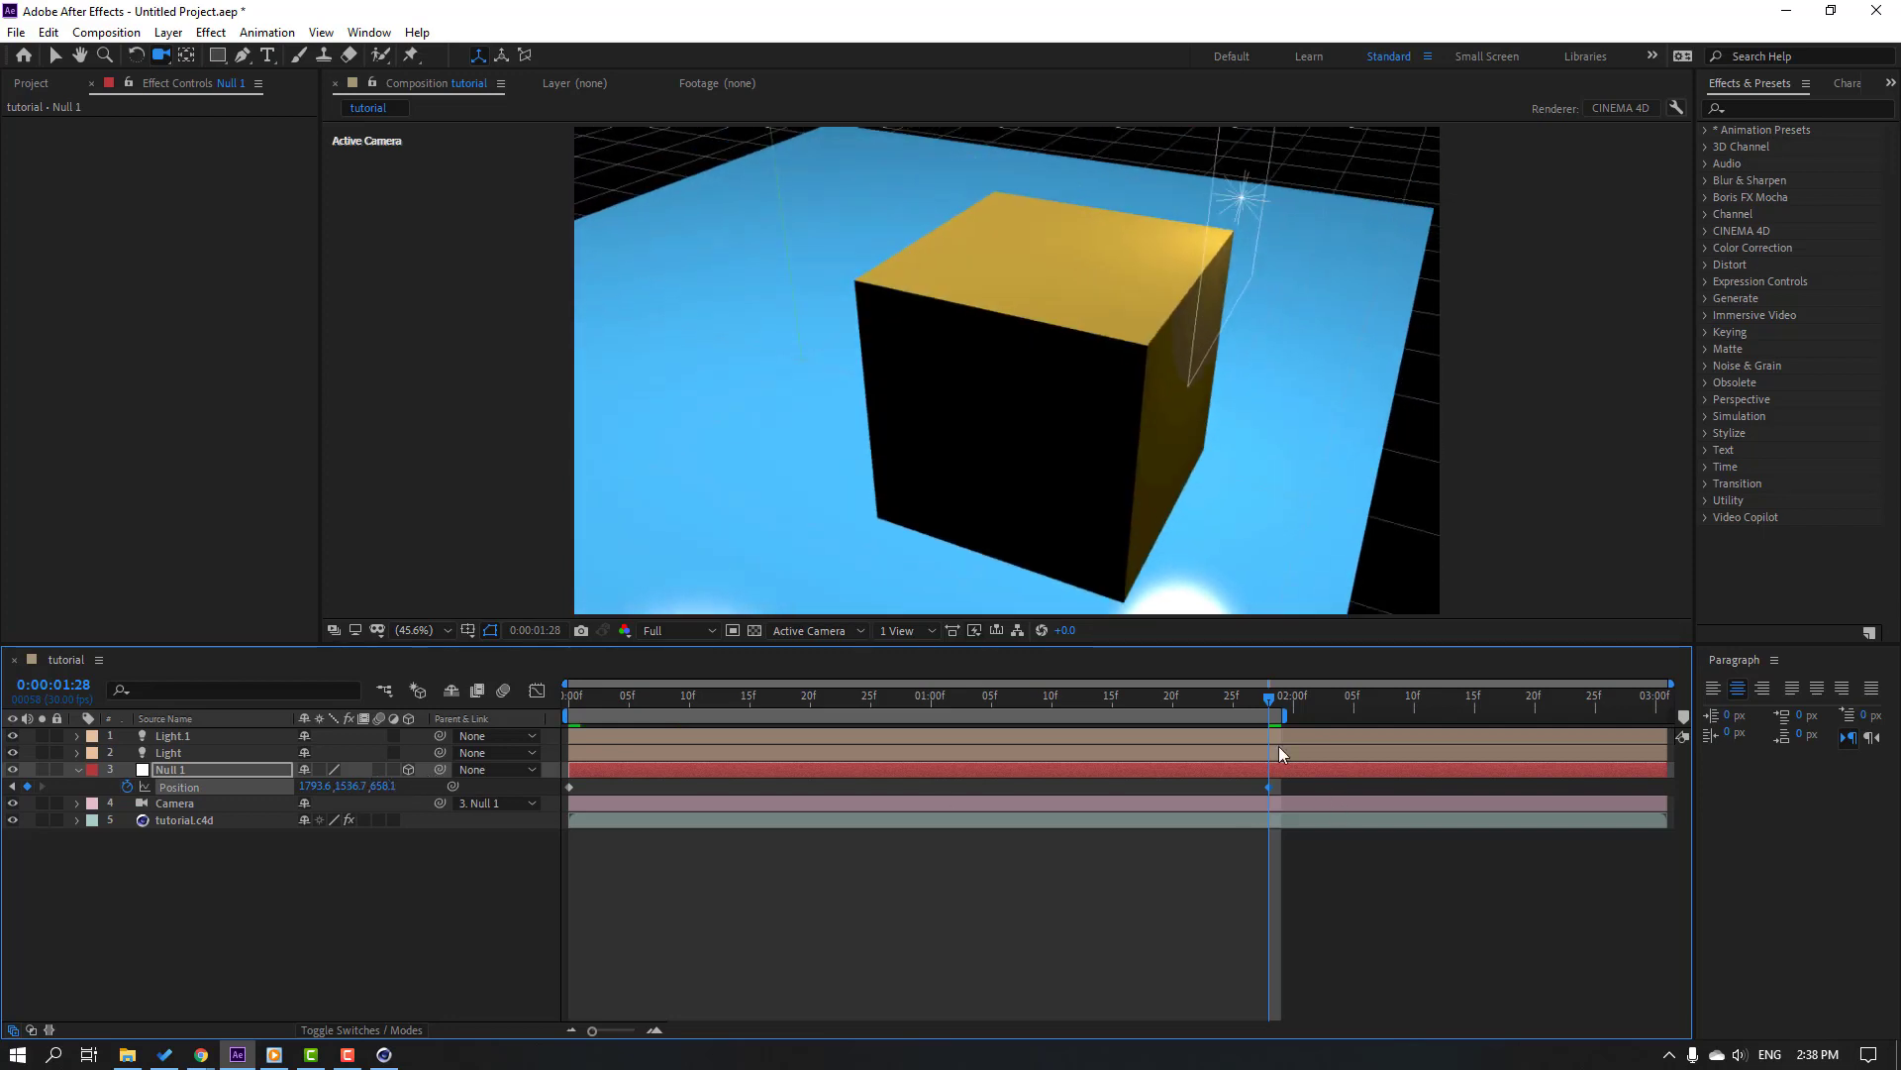
pyautogui.moveTo(1268, 705); pyautogui.dragTo(424, 738)
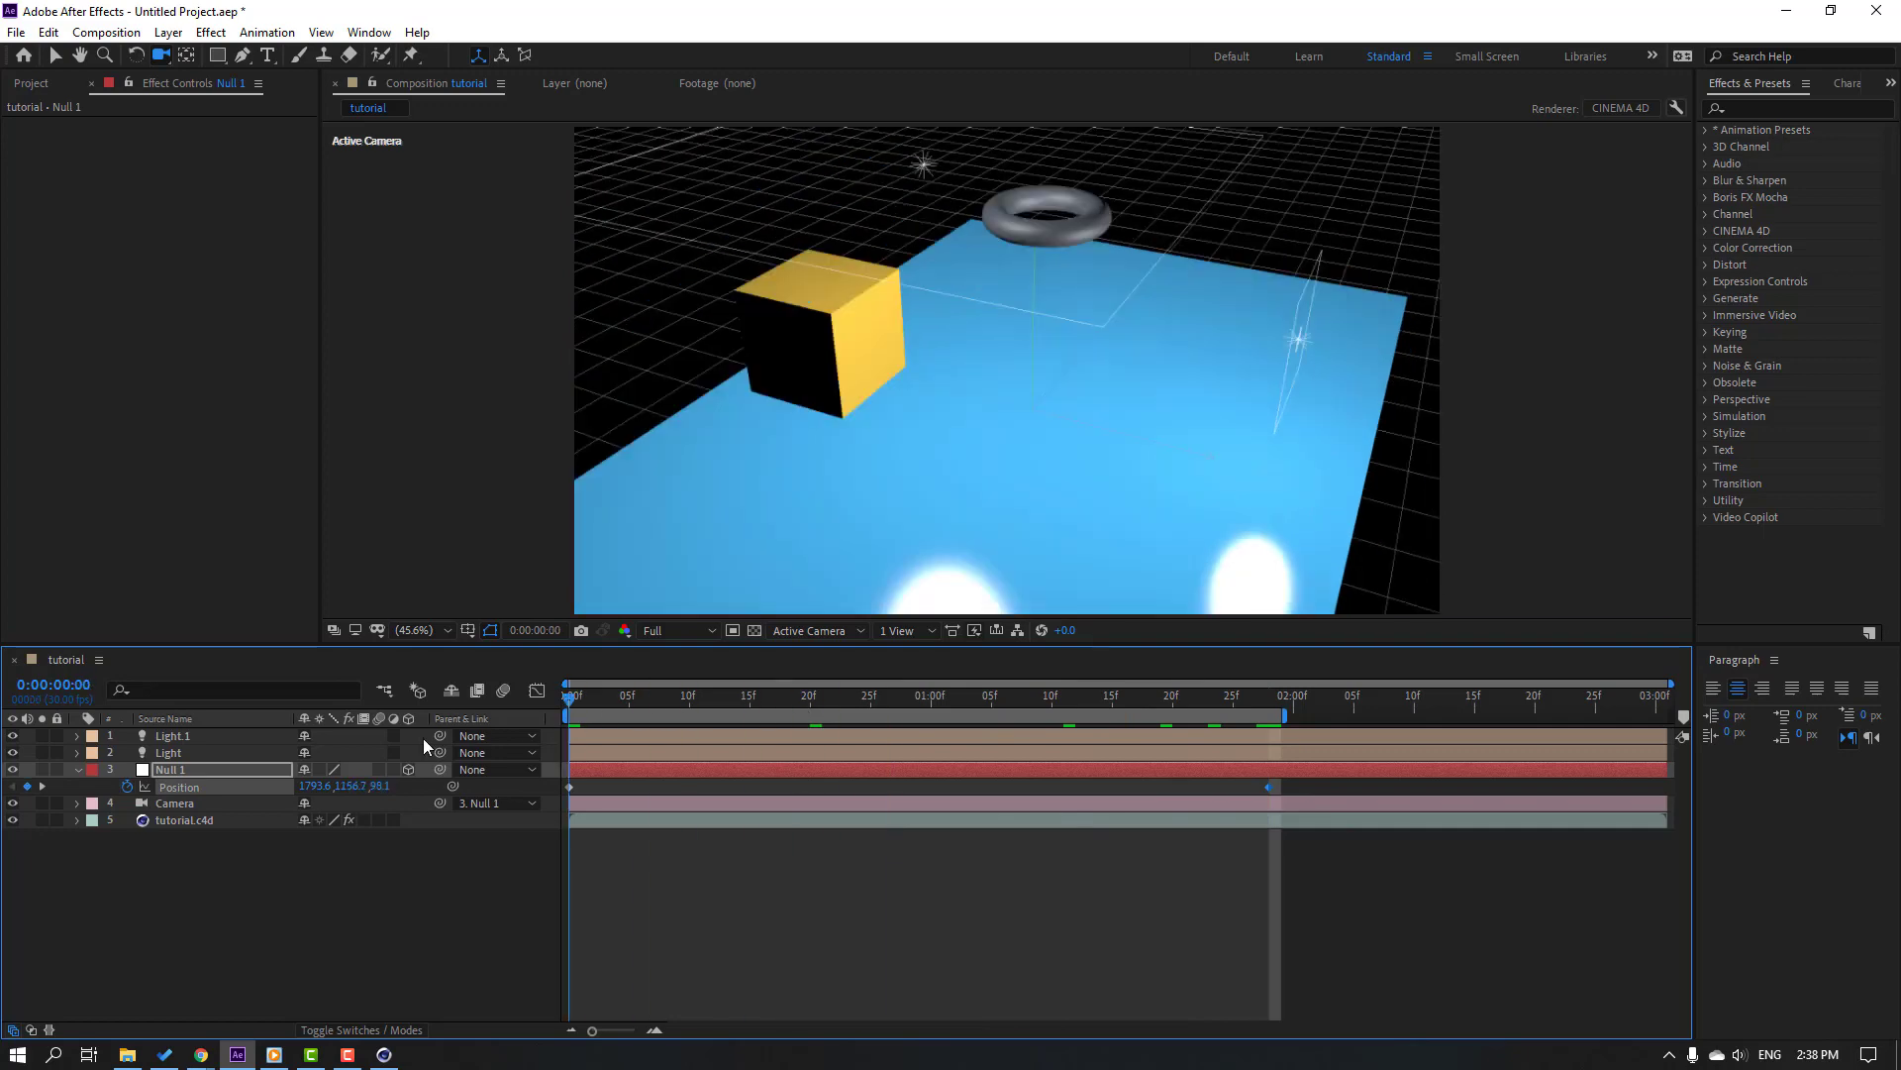
pyautogui.click(1402, 877)
pyautogui.press('space')
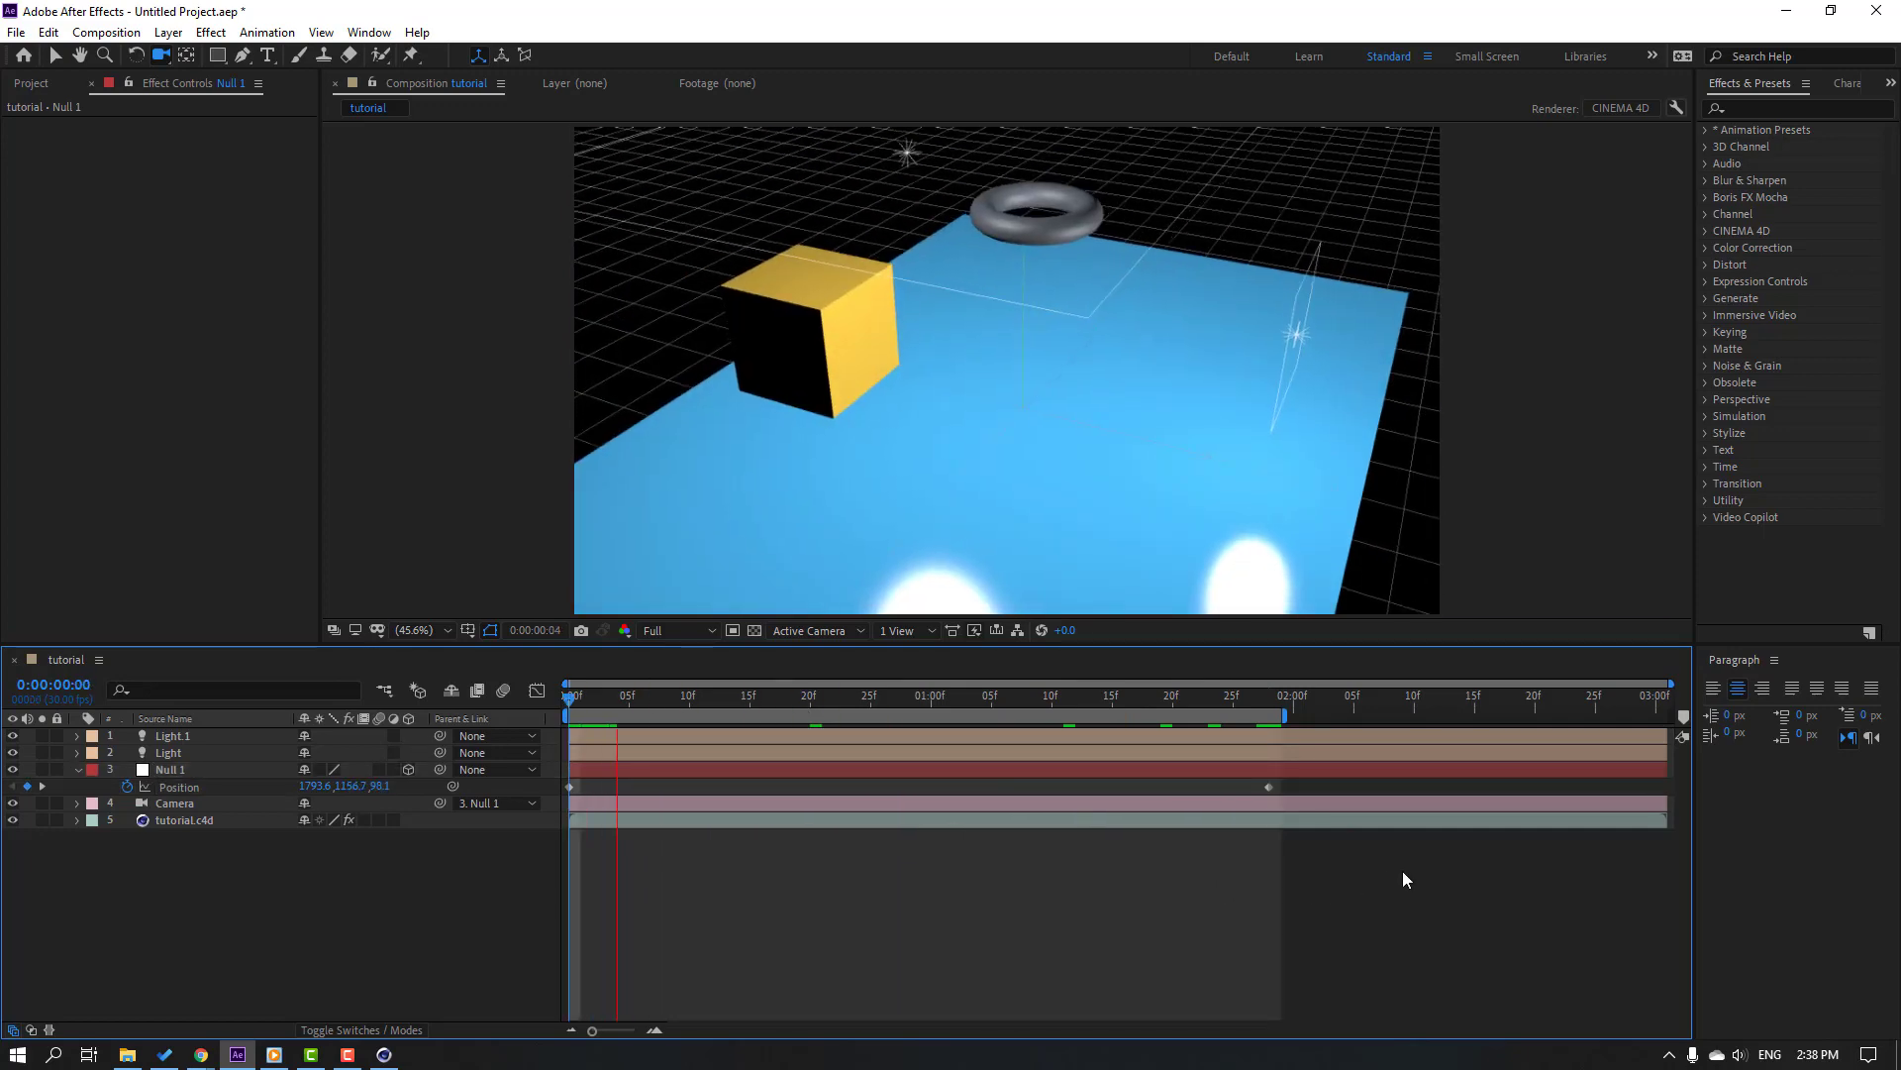